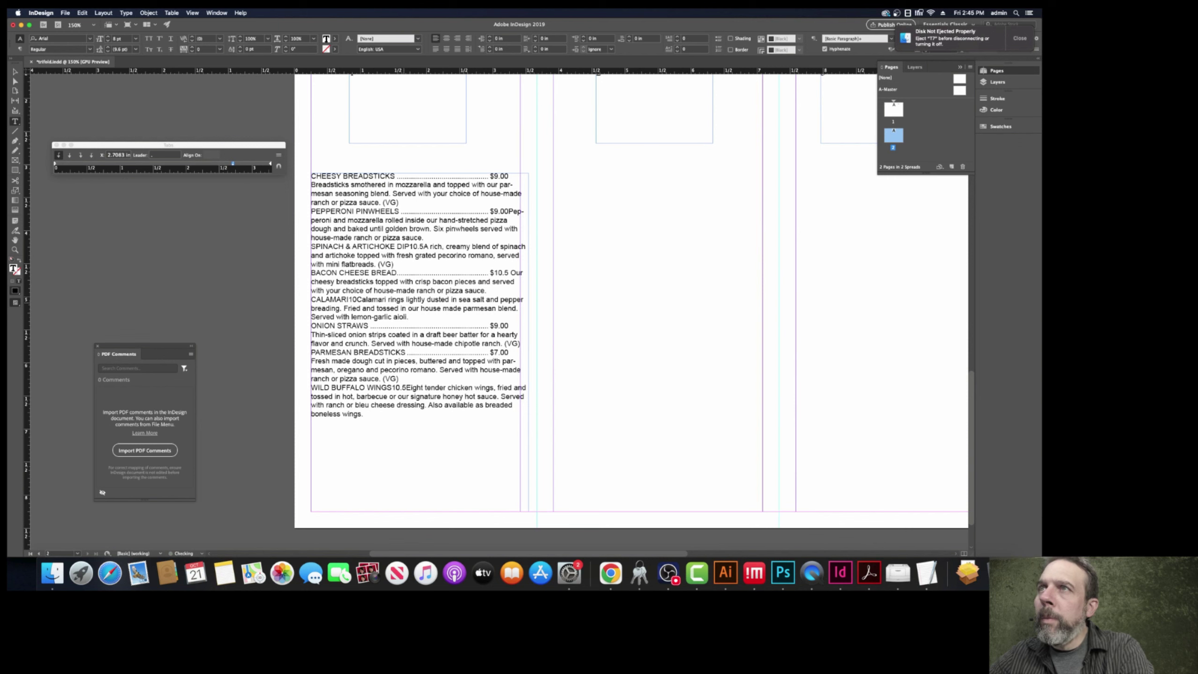
- Break the BACON CHEESE BREAD description onto its own line directly after the price
key(Right)
key(Right)
key(Right)
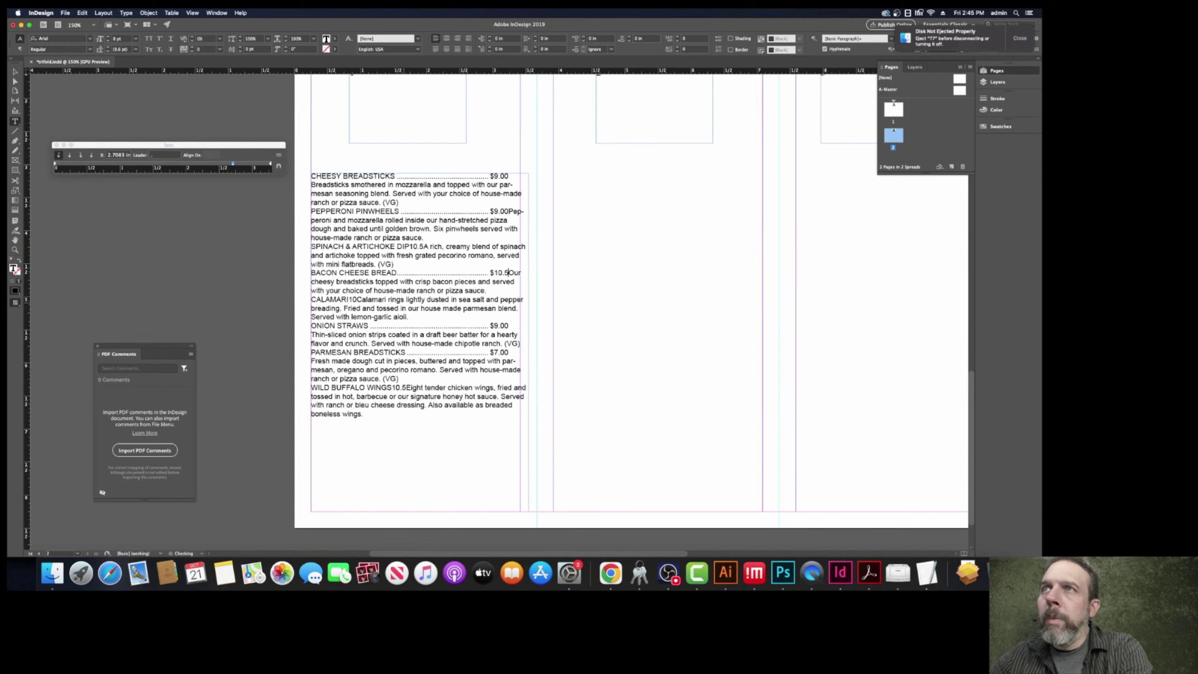
key(Return)
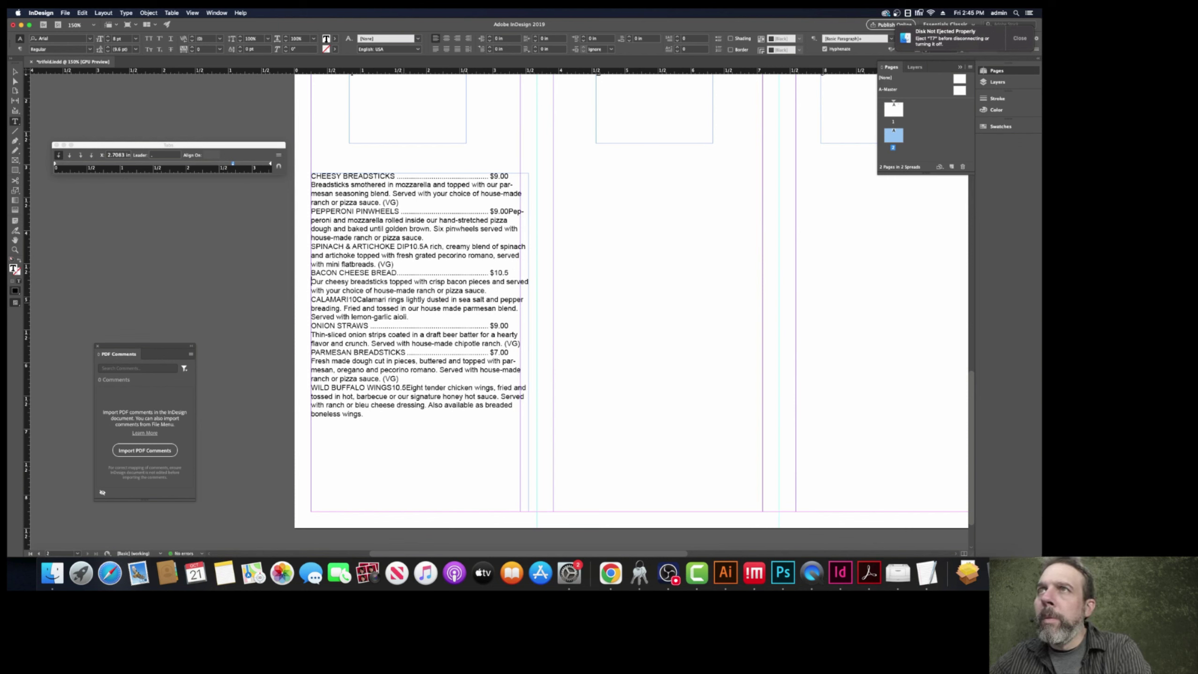
- Separate the SPINACH & ARTICHOKE DIP price with a tab, make it $10.50, and start its description on a new line
click(410, 247)
key(Tab)
text($)
key(Right)
key(Right)
key(Right)
key(Right)
text(0)
key(Return)
- Separate the WILD BUFFALO WINGS price with a tab, make it $10.50, and start its description on a new line
click(391, 388)
key(Tab)
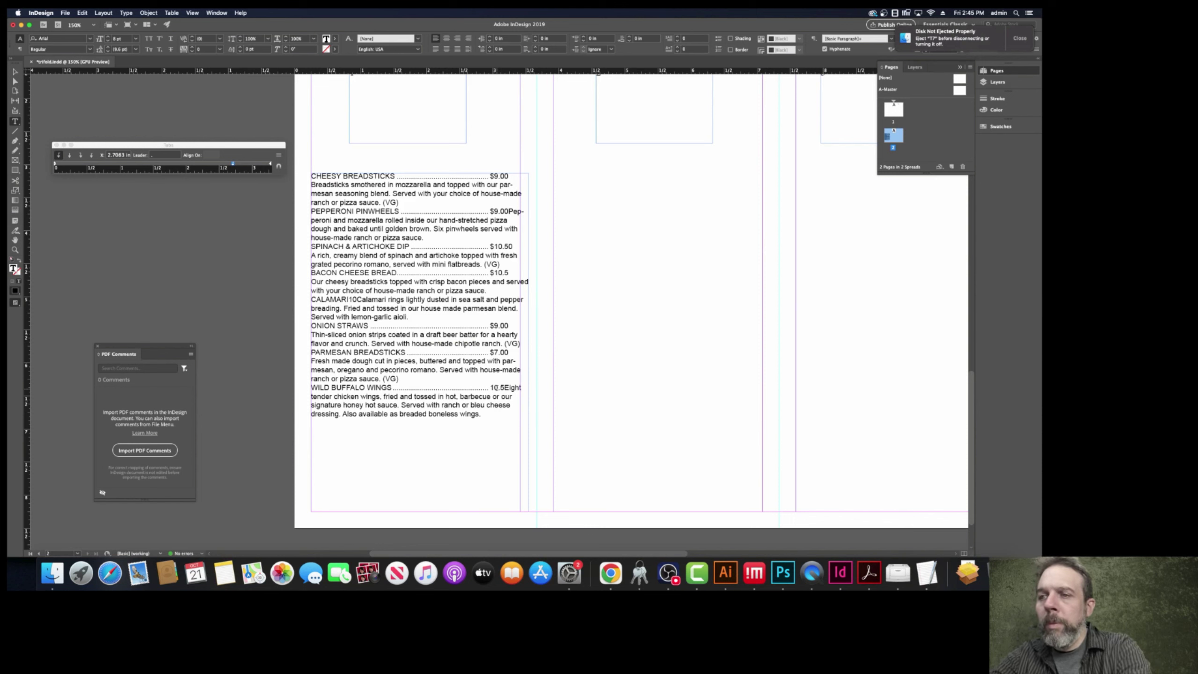
text($)
key(Right)
key(Right)
key(Right)
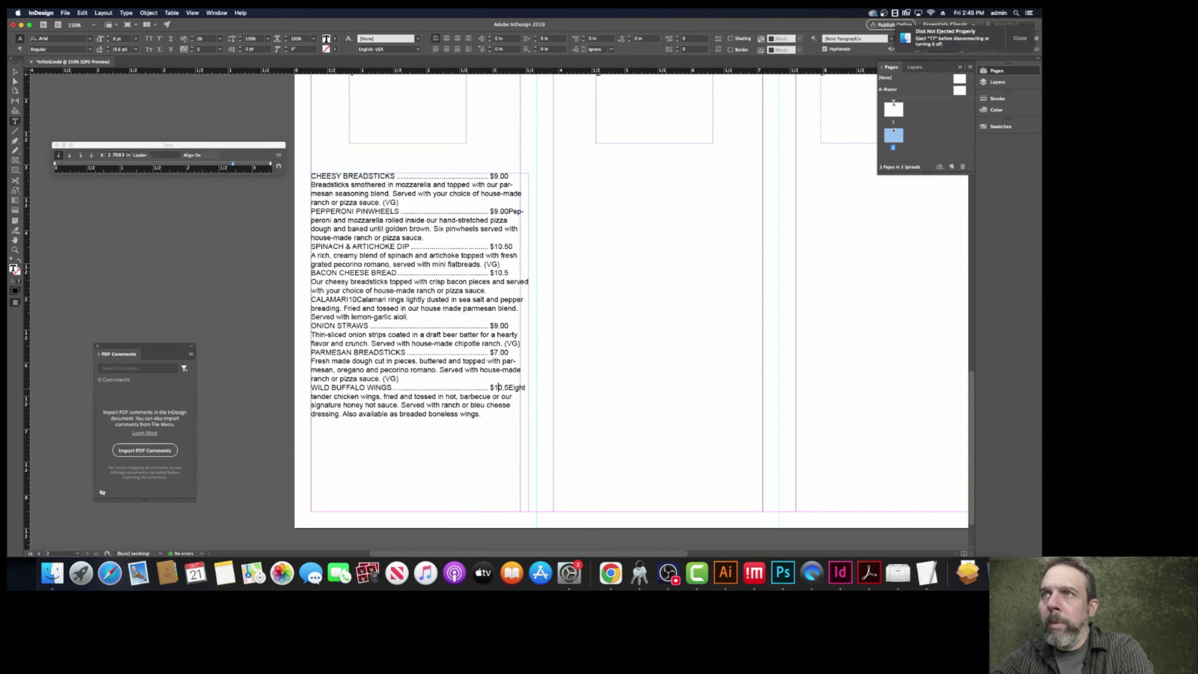
key(Right)
text(0)
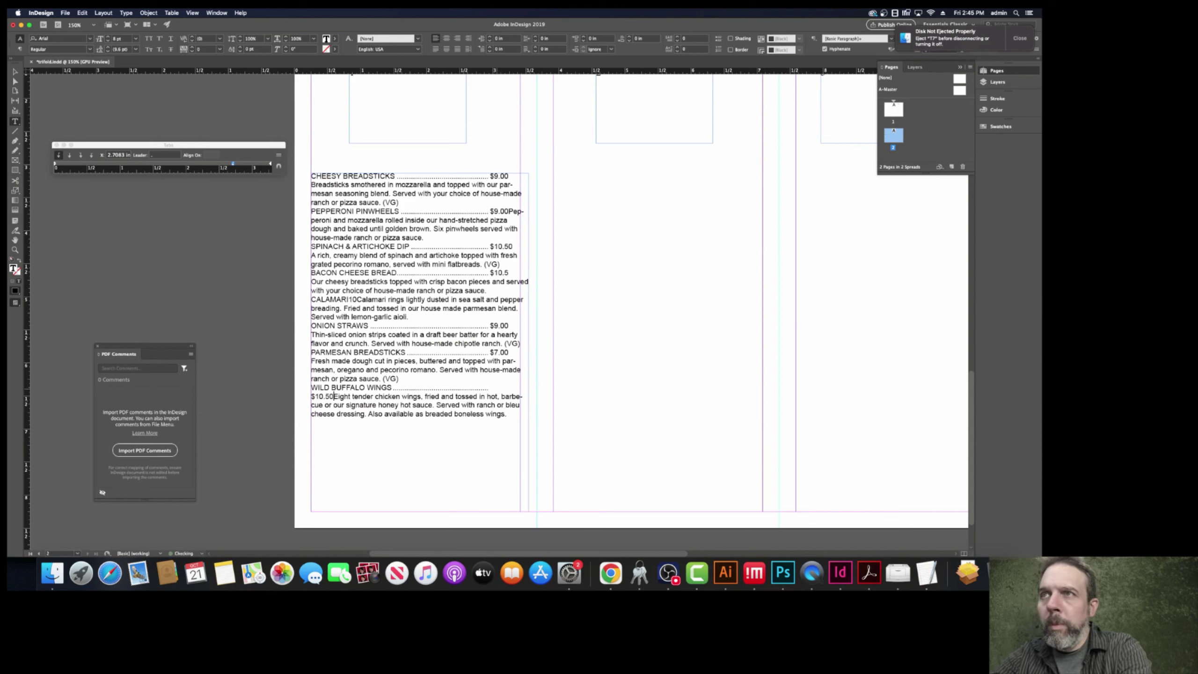
key(Return)
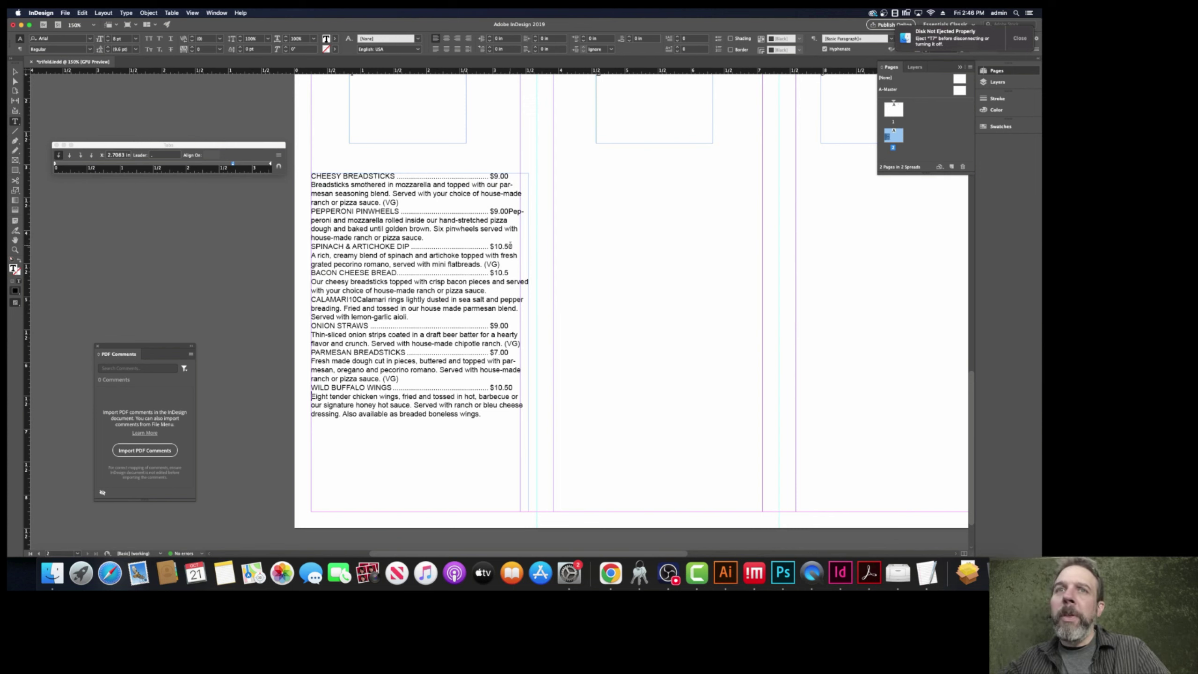
- Turn off hyphenation for all the text in the menu frame
key(super+a)
key(super+t)
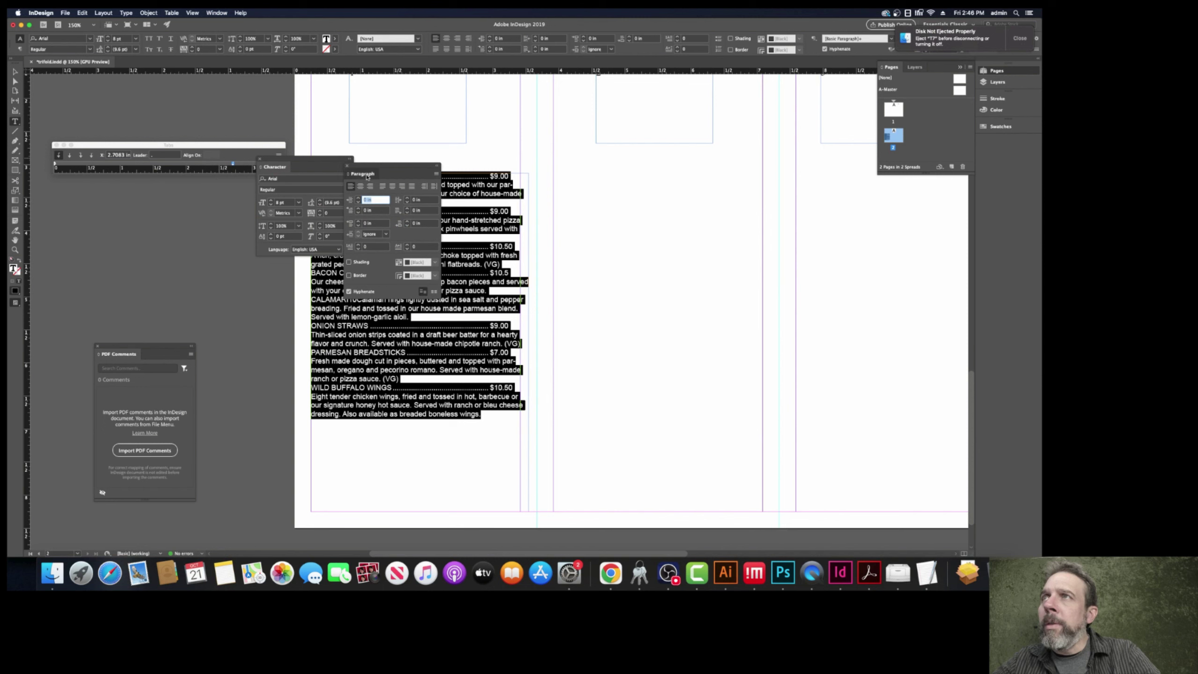
click(312, 168)
drag(311, 161, 211, 211)
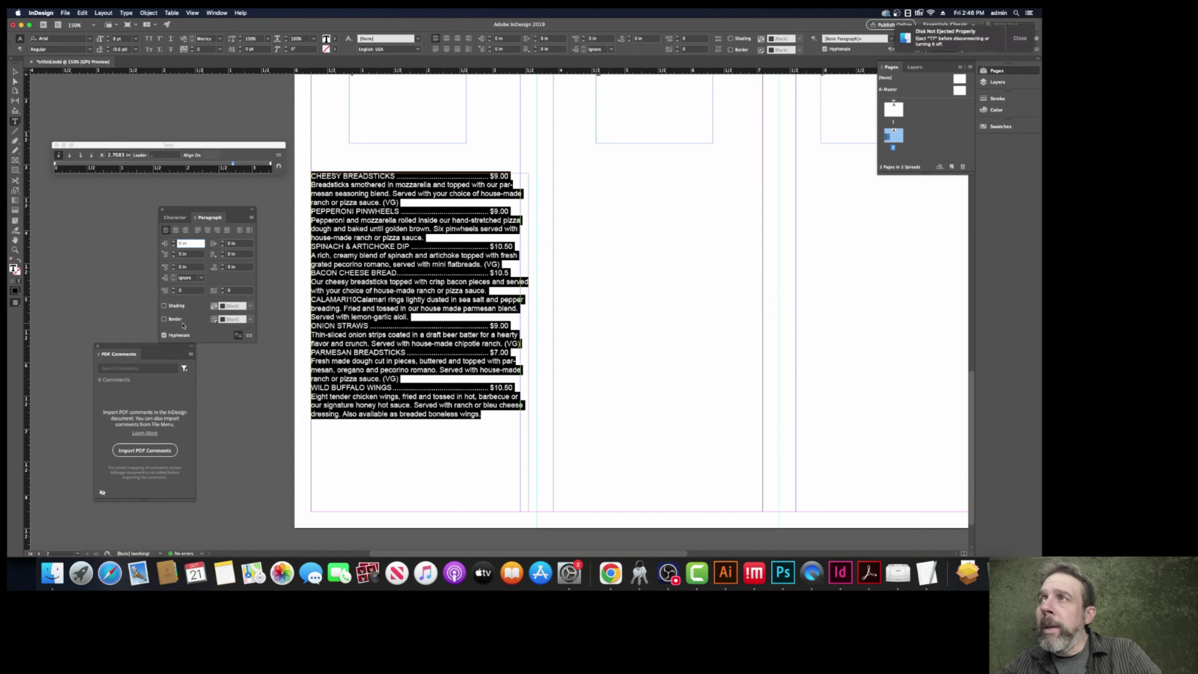
click(163, 336)
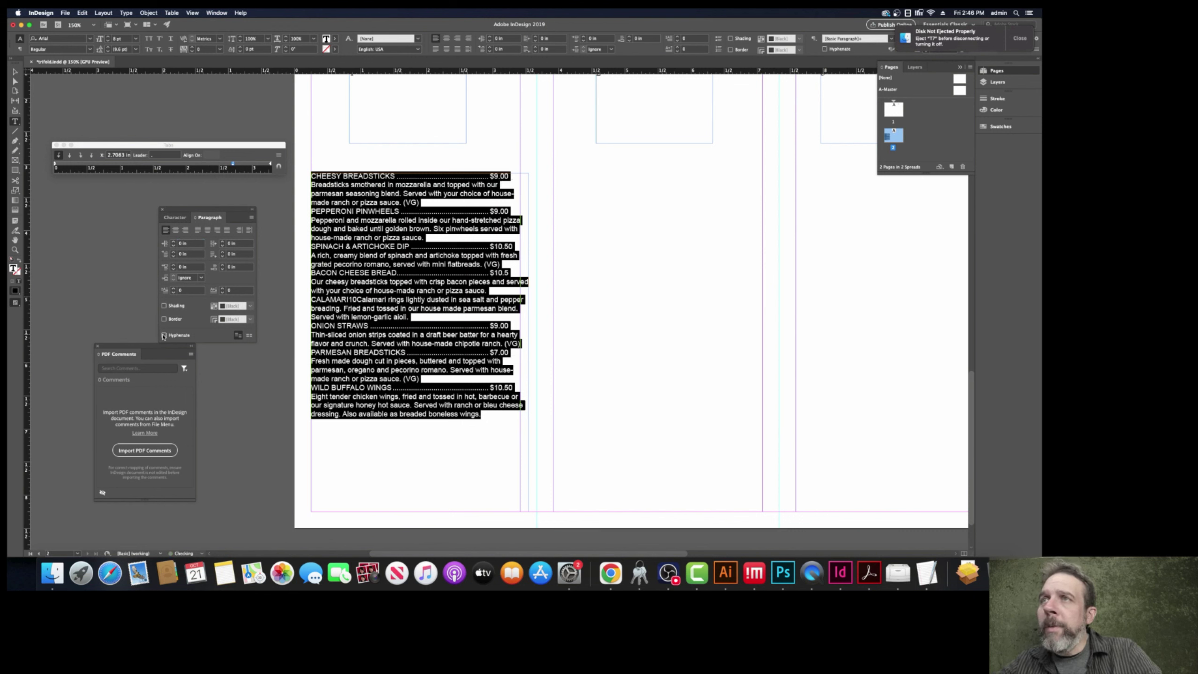
click(513, 366)
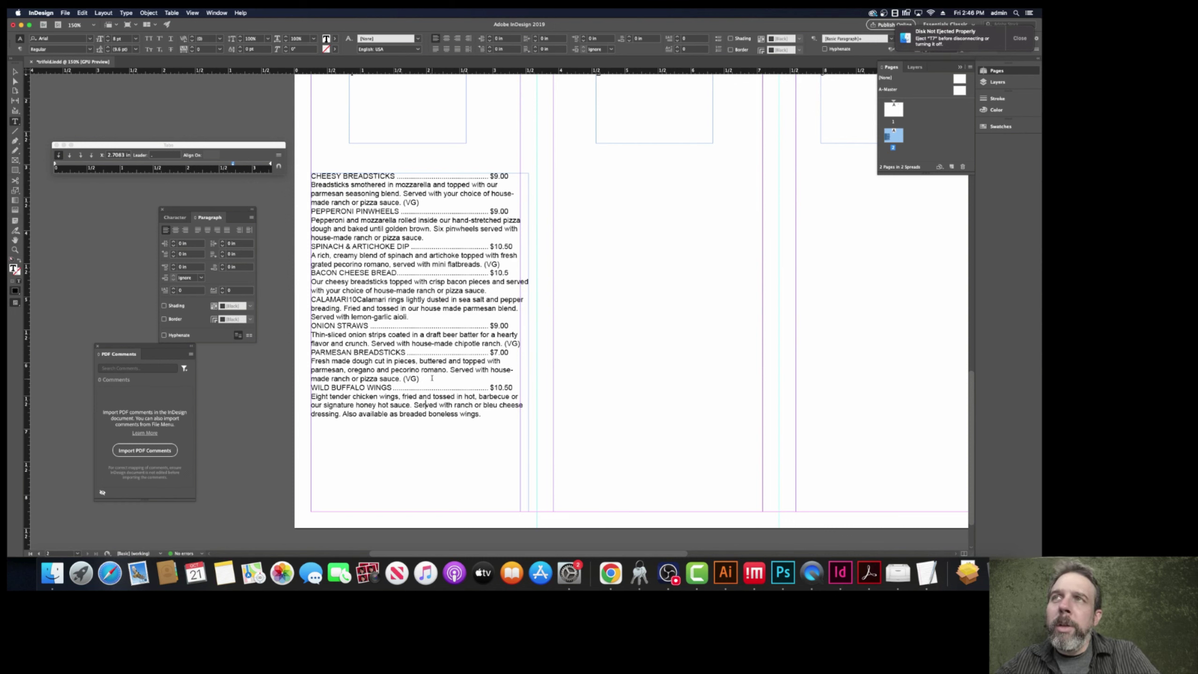
- Make the CHEESY BREADSTICKS item name bold and set its font size to 10 pt
drag(311, 184, 419, 202)
click(396, 176)
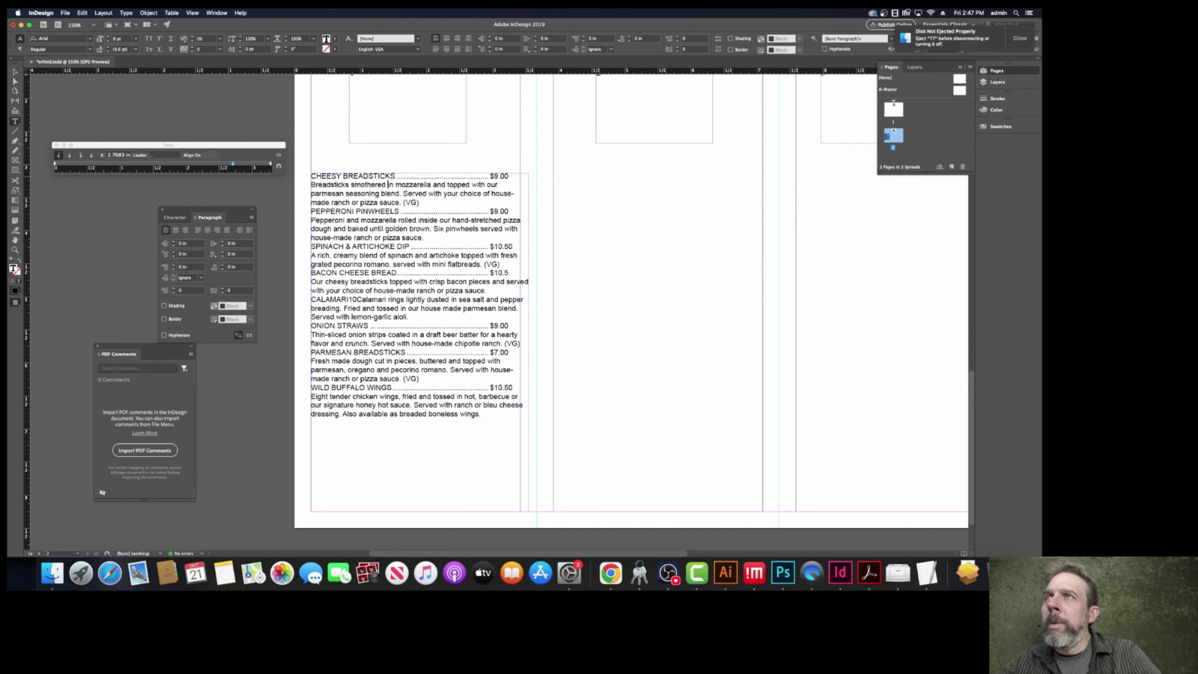
key(shift+Home)
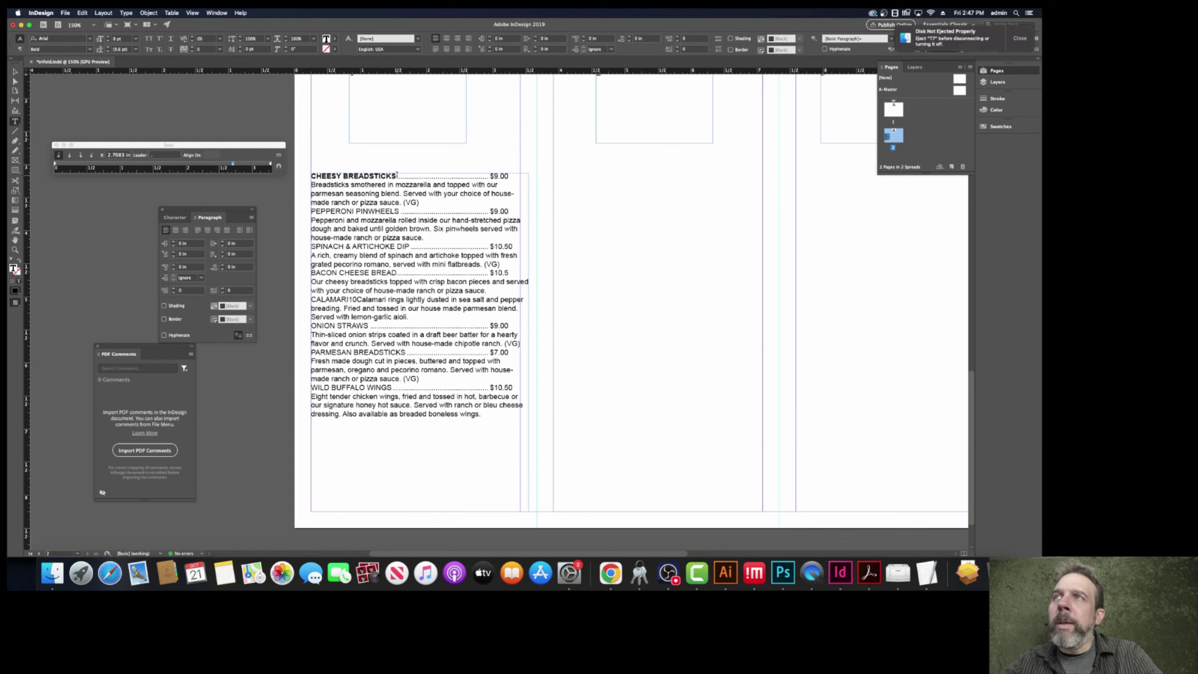
key(super+shift+b)
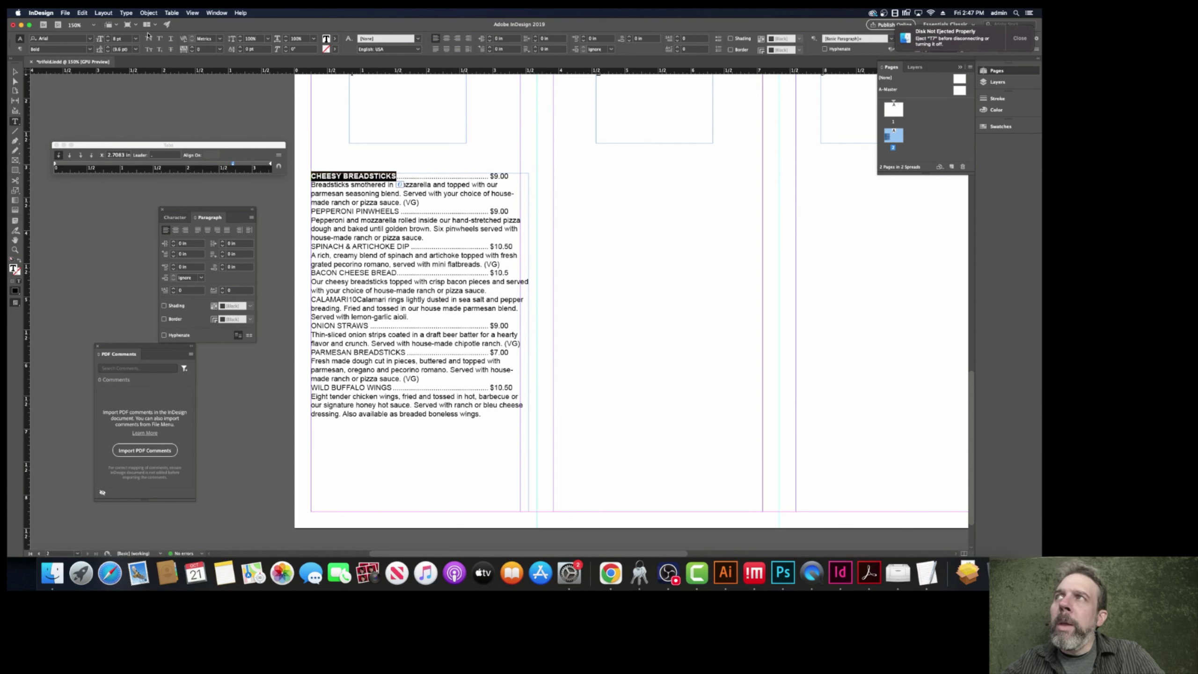
click(108, 38)
click(108, 38)
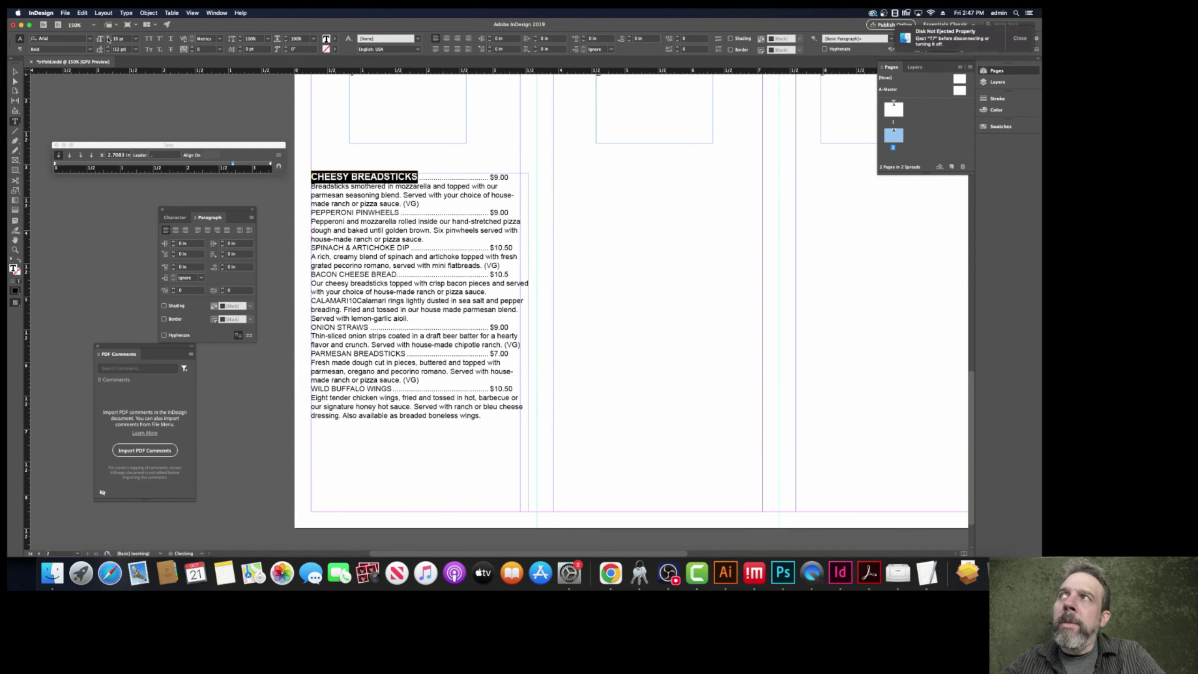
- Switch to the Typography workspace and show the character styles
drag(311, 186, 419, 204)
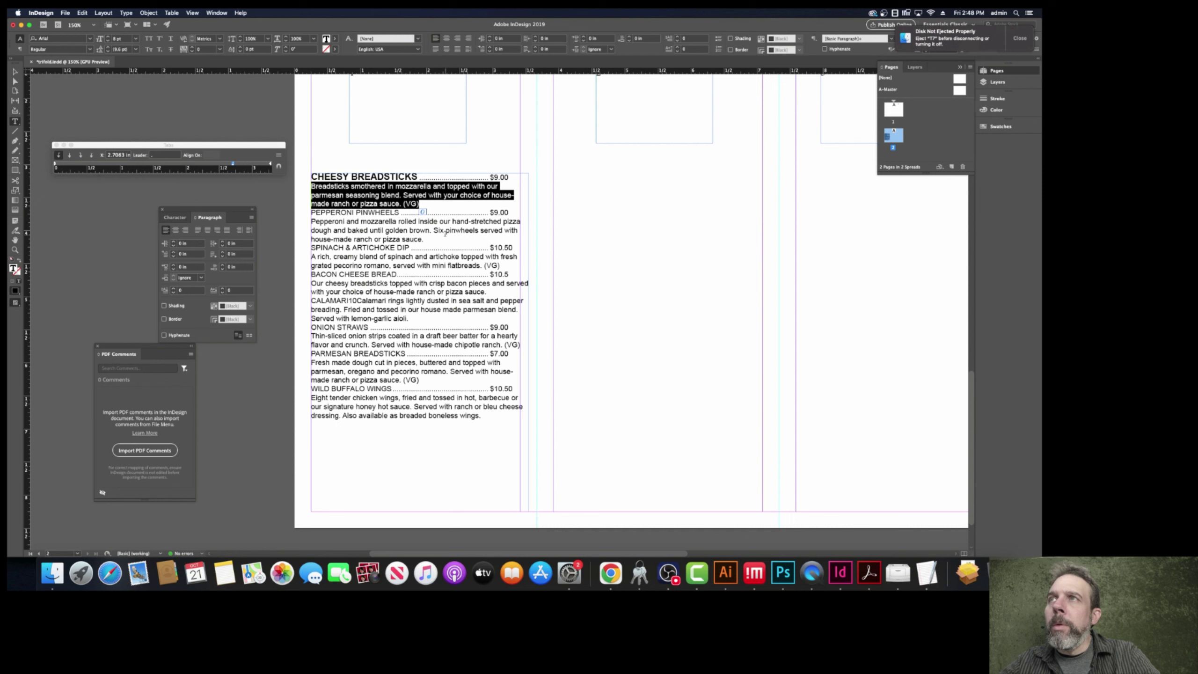
click(355, 178)
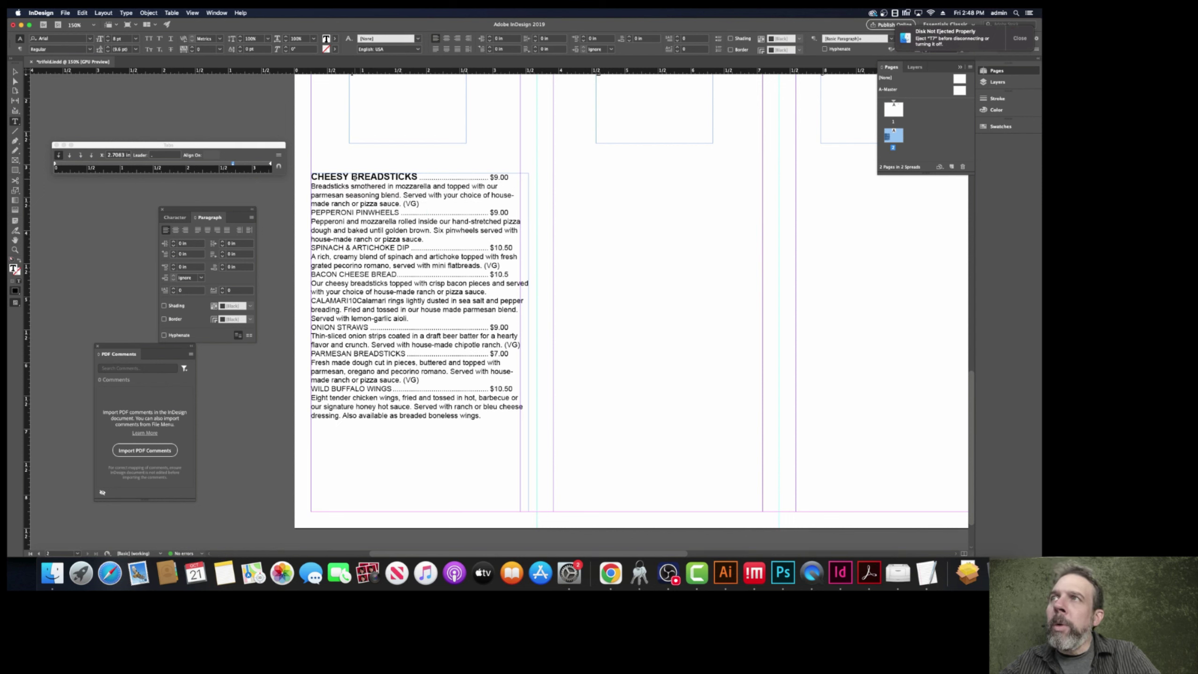
click(218, 13)
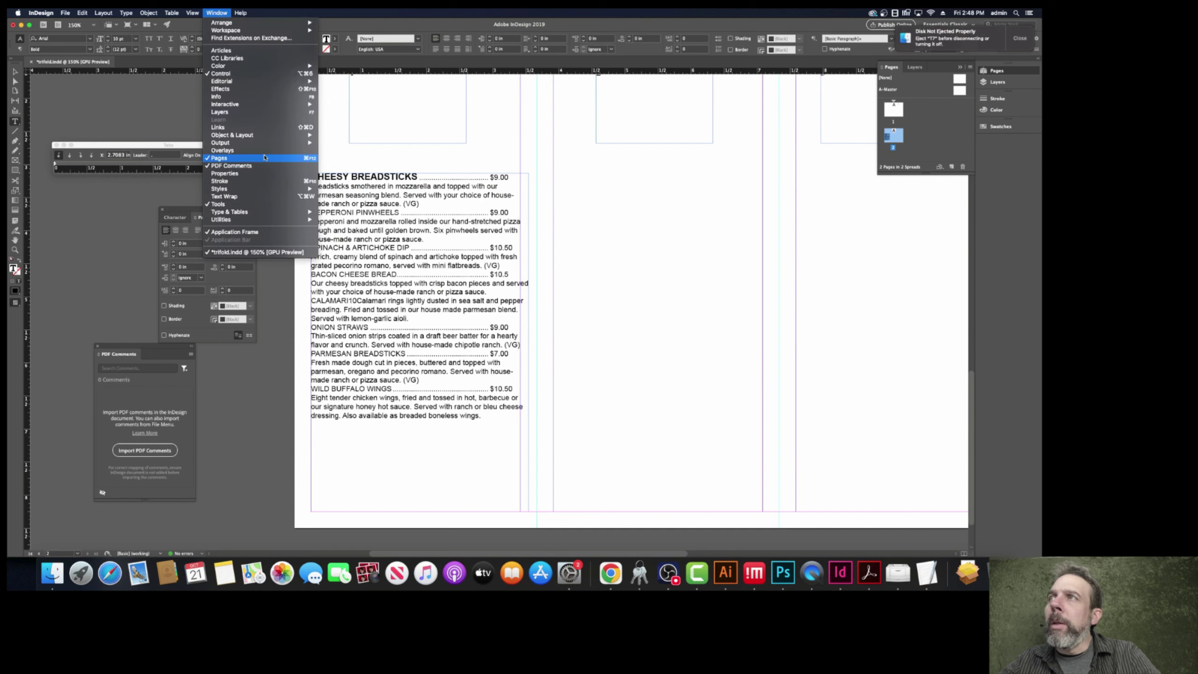
mouse_move(267, 220)
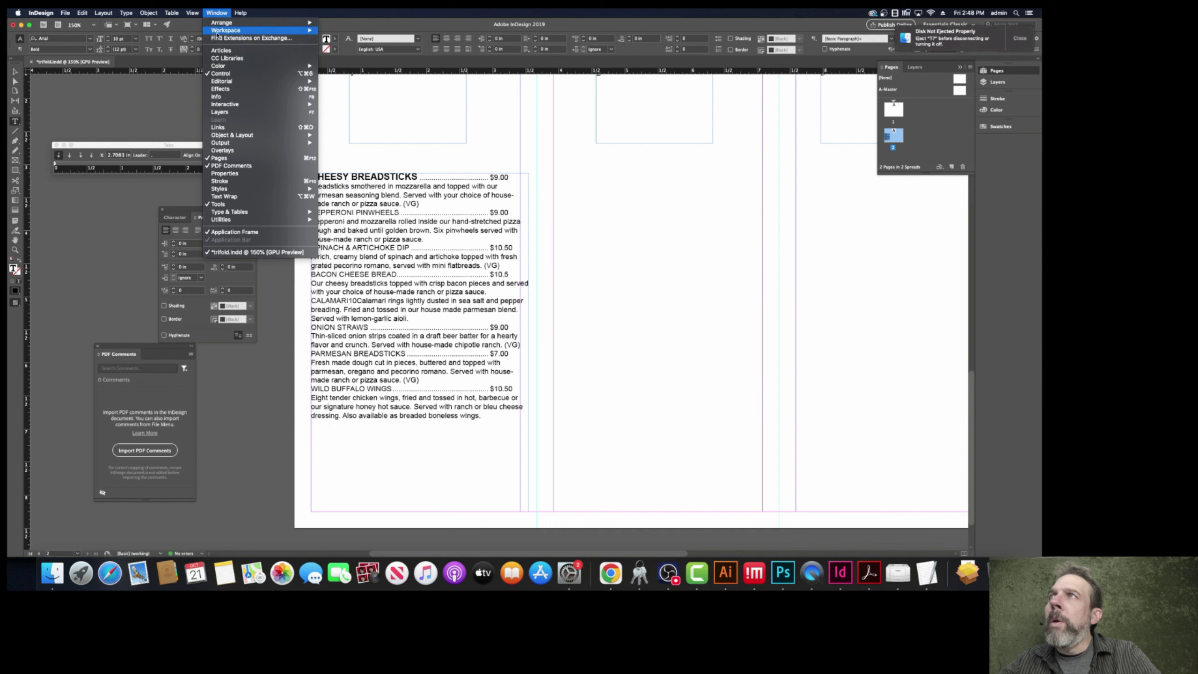
mouse_move(283, 30)
click(355, 85)
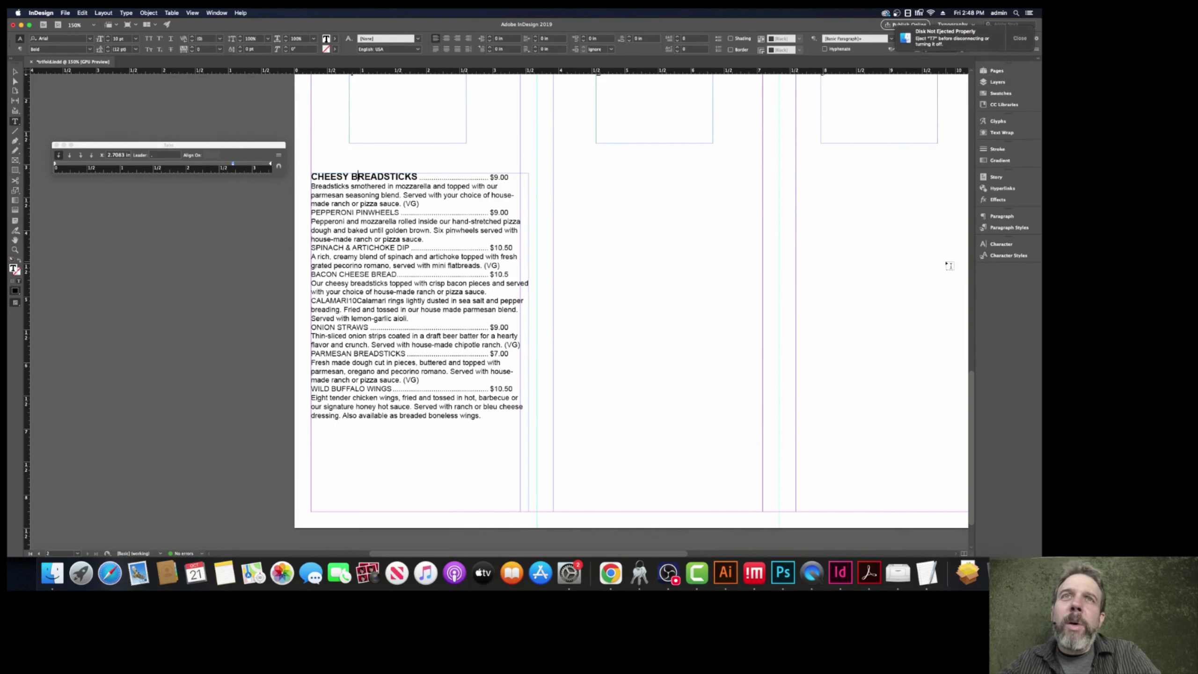
click(1000, 216)
click(997, 244)
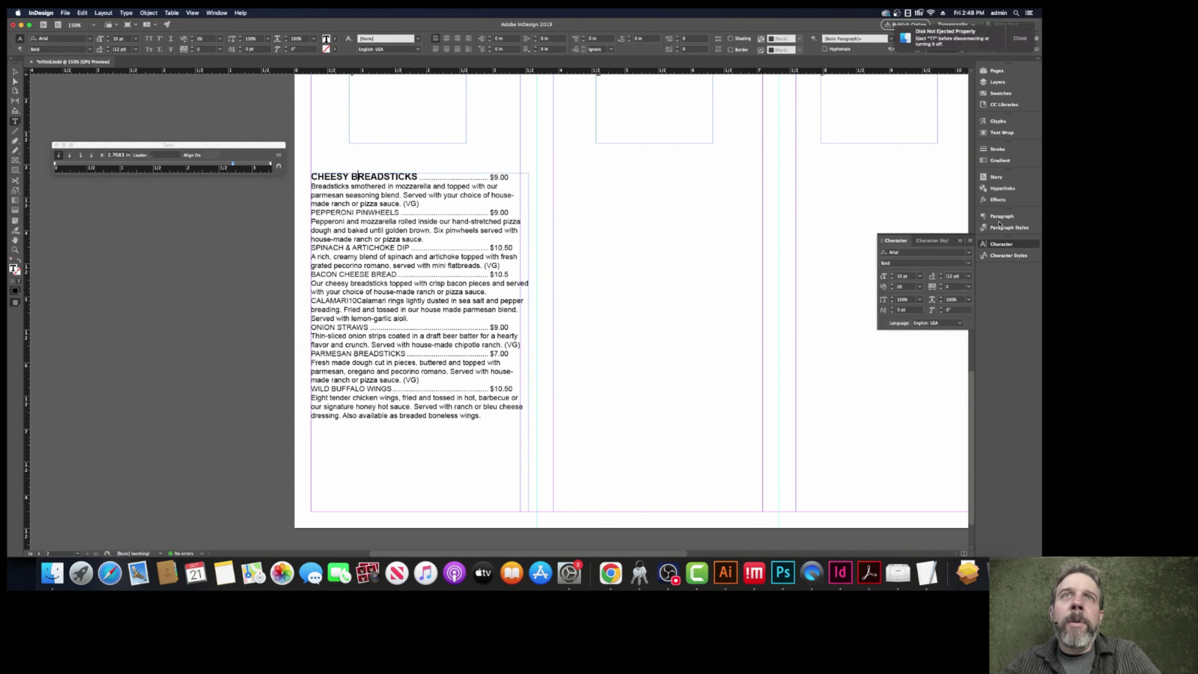
click(998, 257)
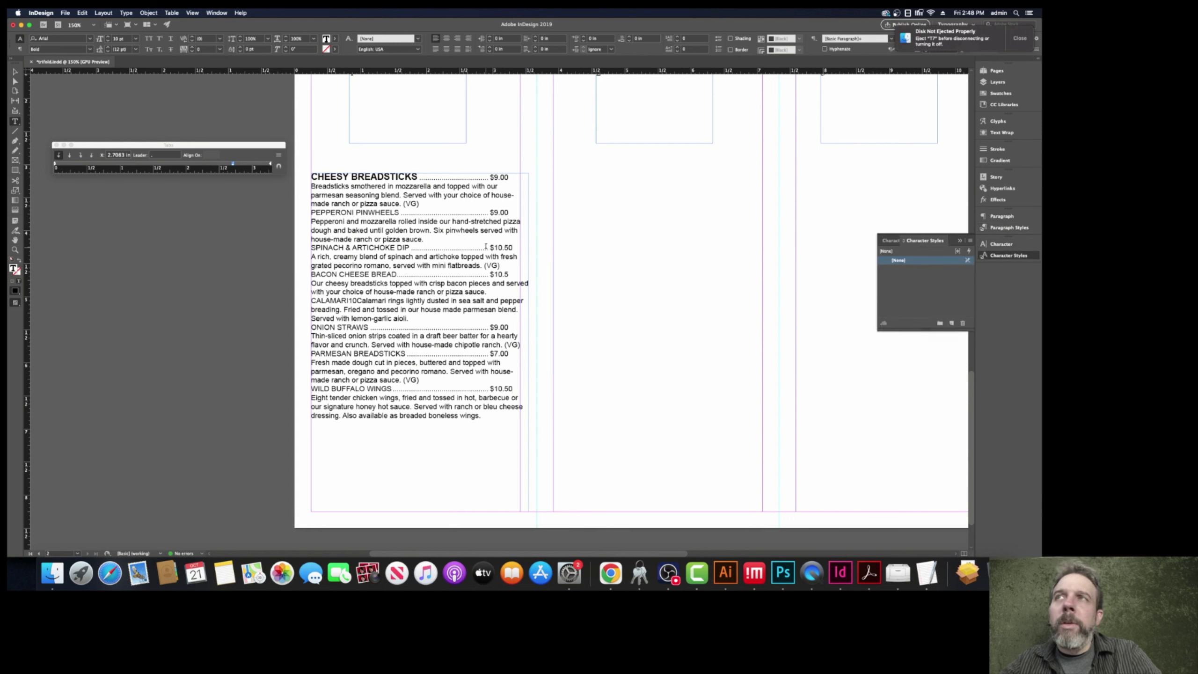
- Make the $9.00 price of CHEESY BREADSTICKS bold
drag(510, 177, 489, 177)
key(super+shift+b)
click(458, 195)
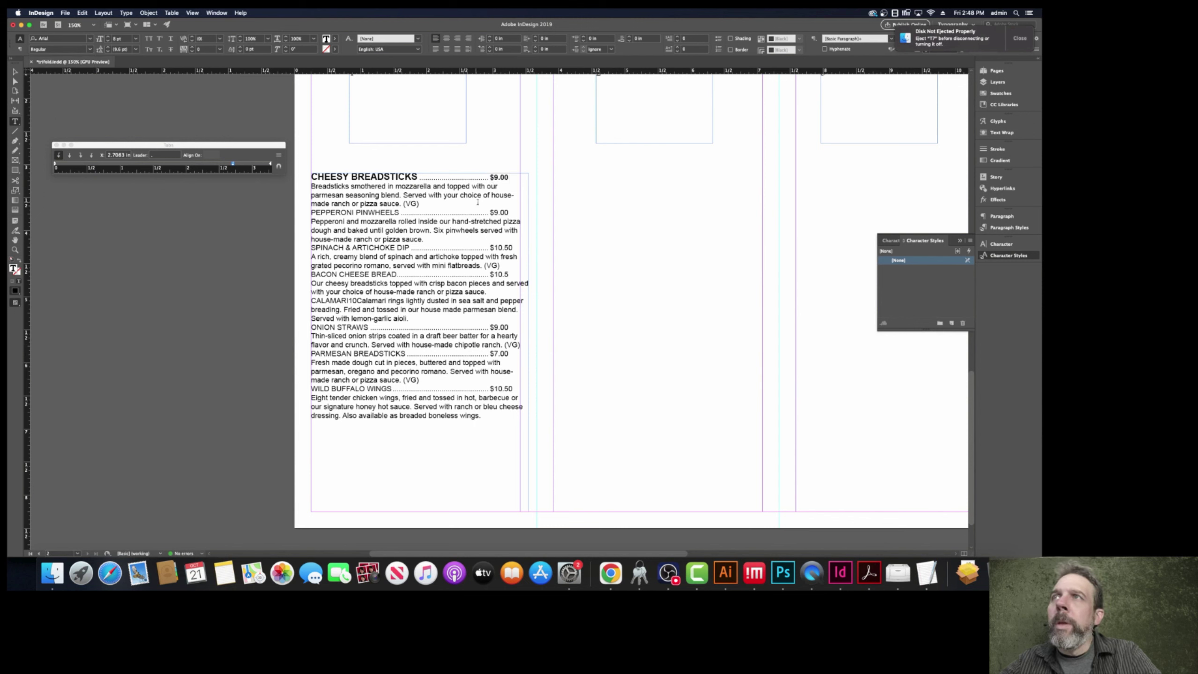
- Create a character style named "bold" from the CHEESY BREADSTICKS name and price line
drag(420, 203, 402, 204)
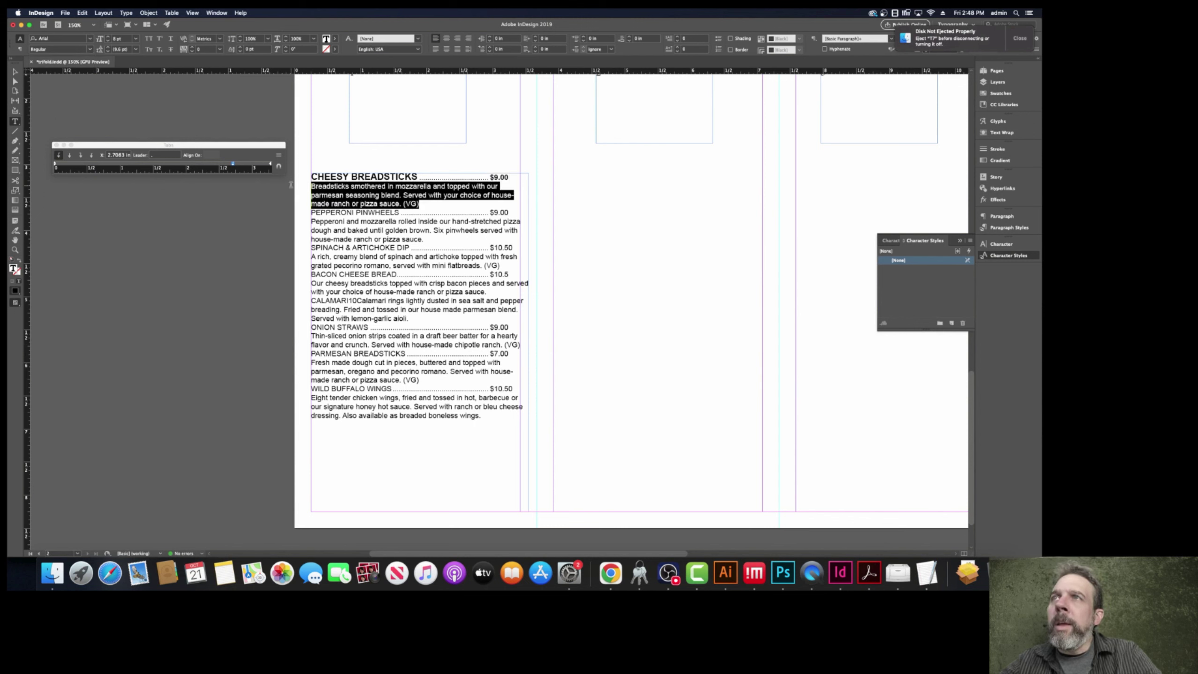
drag(508, 177, 294, 180)
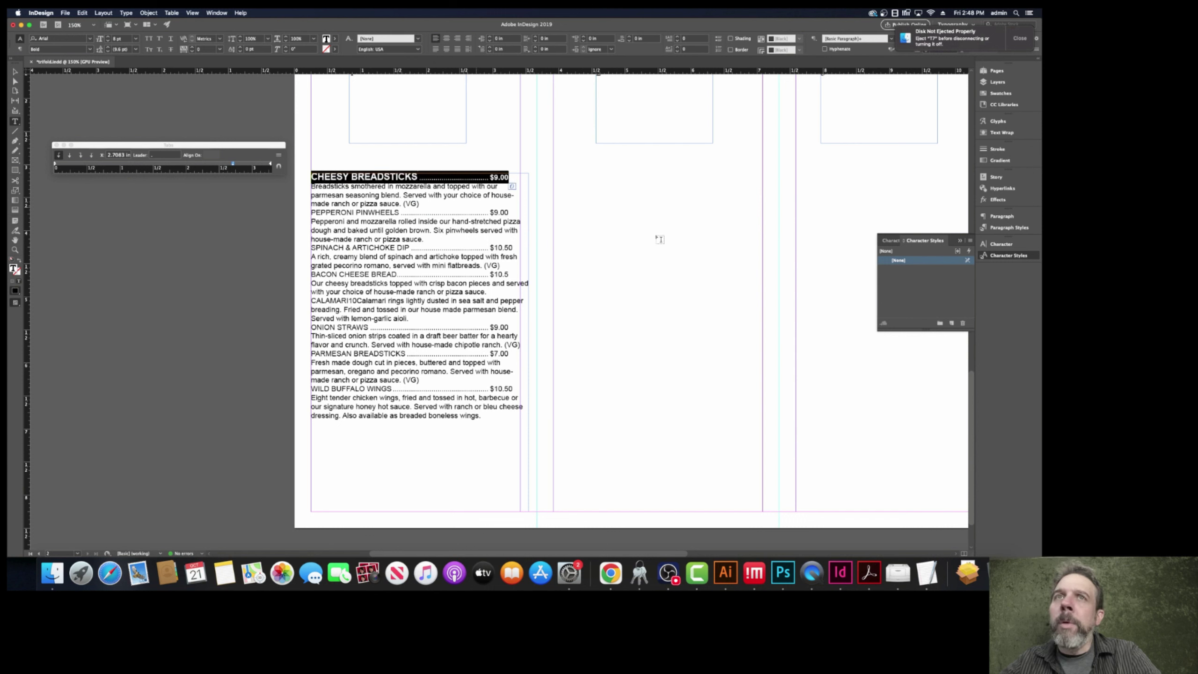
click(953, 324)
click(925, 270)
double_click(925, 269)
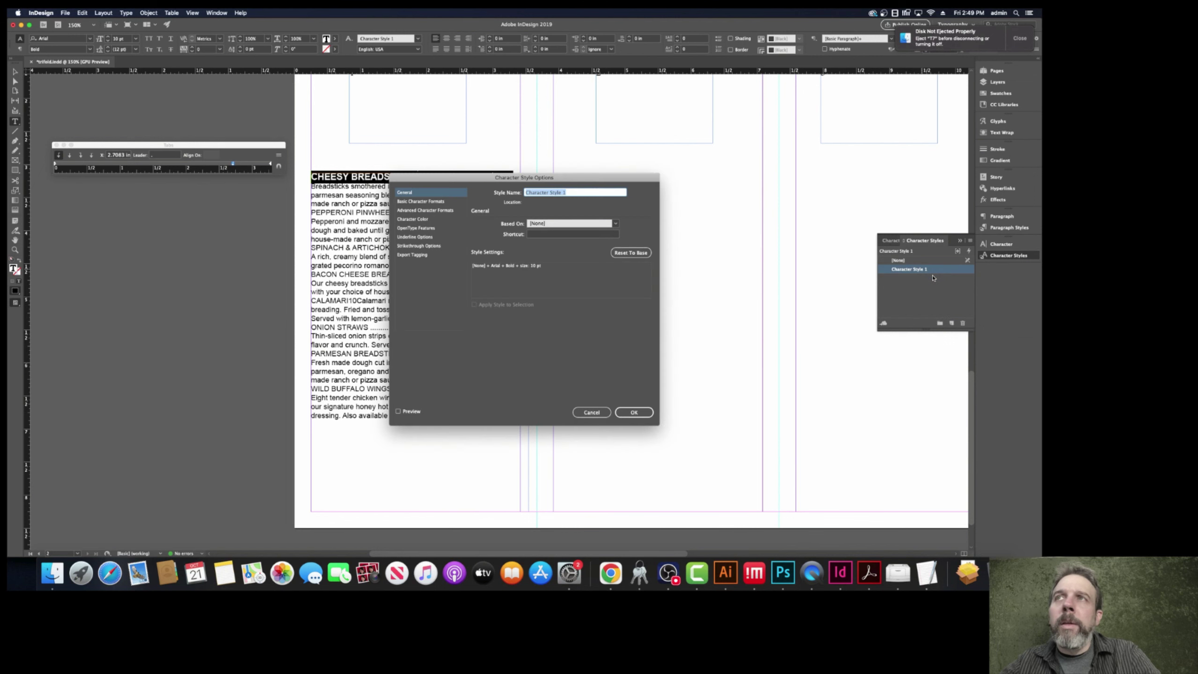
text(bold)
key(Return)
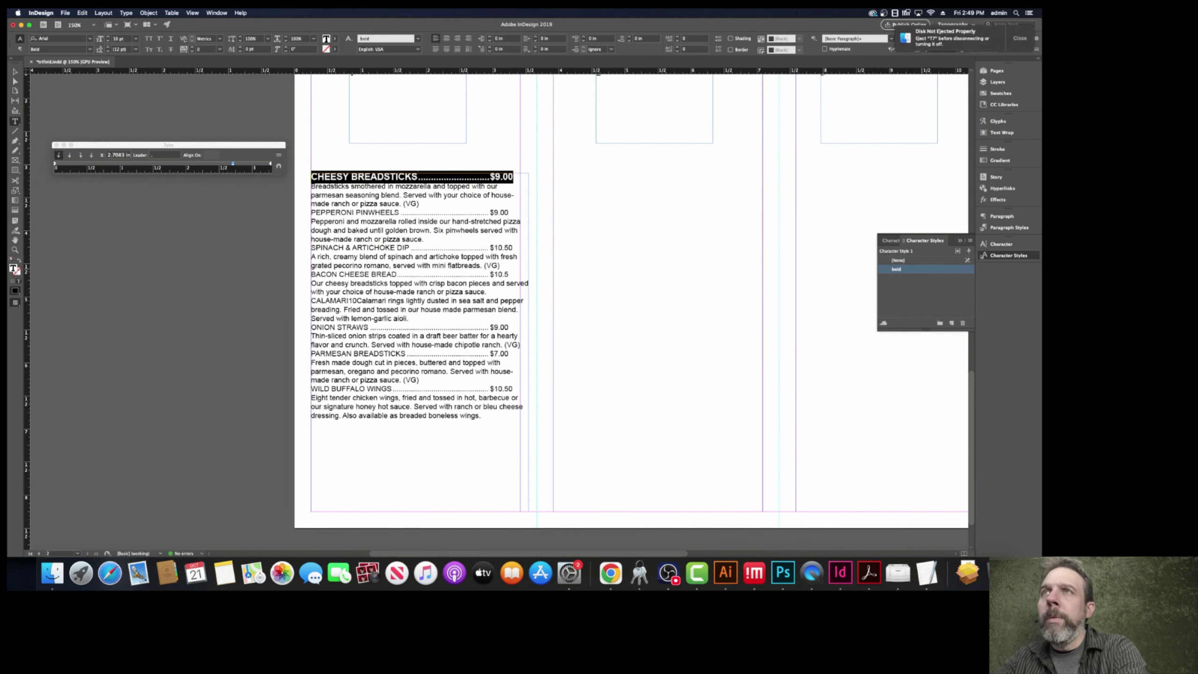
- Create a character style named "Light" from the description text below CHEESY BREADSTICKS
drag(402, 204, 419, 203)
drag(311, 186, 419, 203)
alt+click(952, 323)
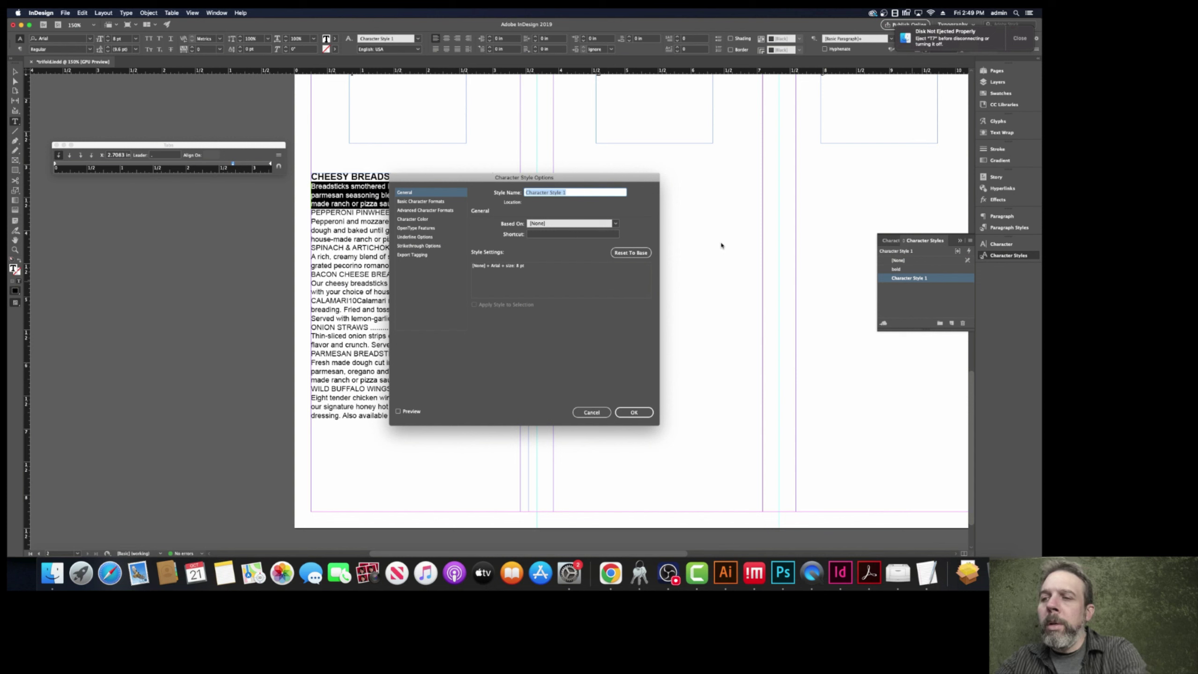
text(Light)
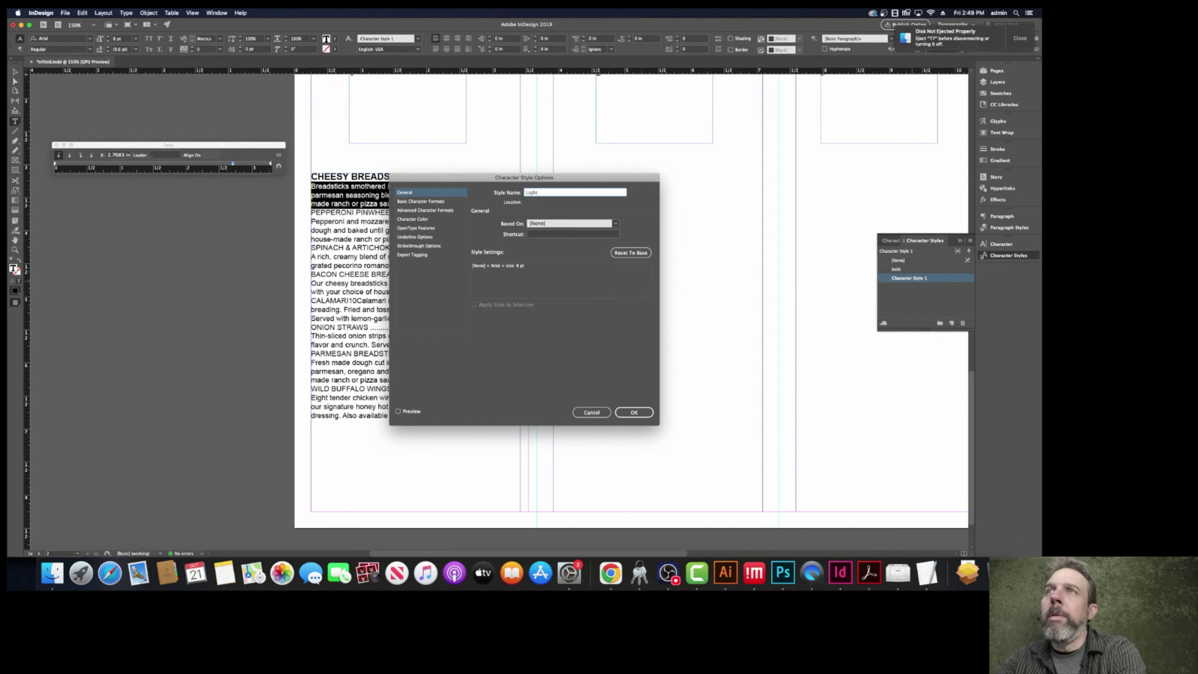
key(Return)
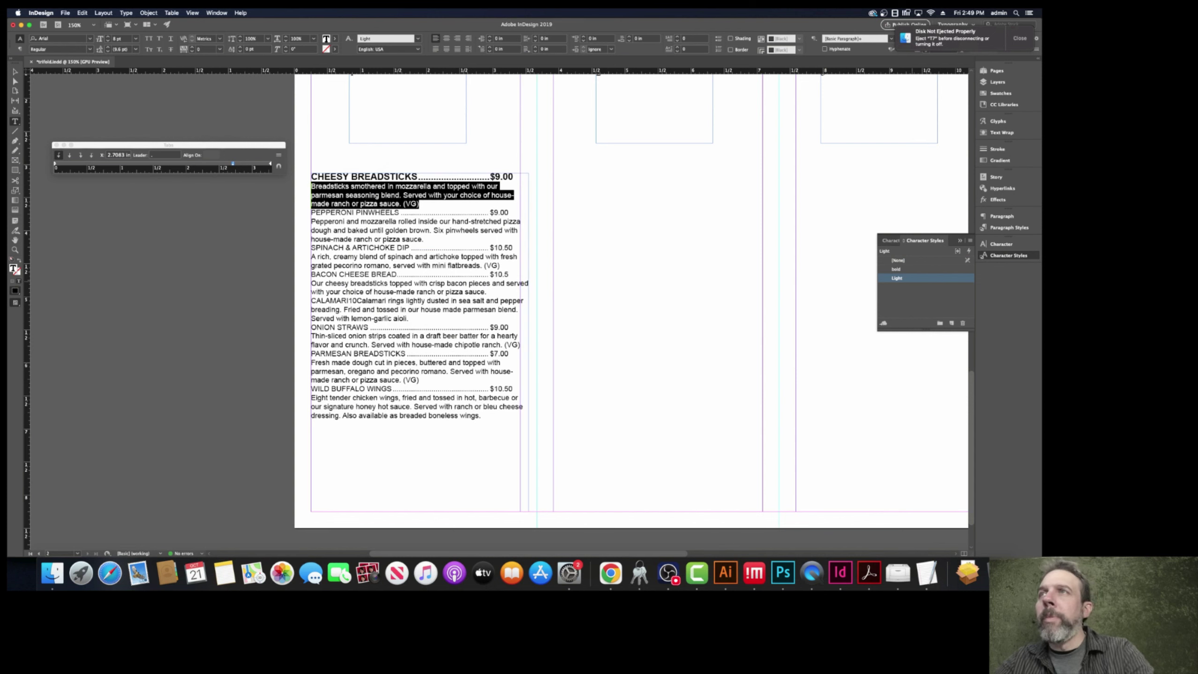
- Apply the "bold" character style to the PEPPERONI PINWHEELS and SPINACH & ARTICHOKE DIP name and price lines
drag(310, 213, 508, 212)
click(896, 269)
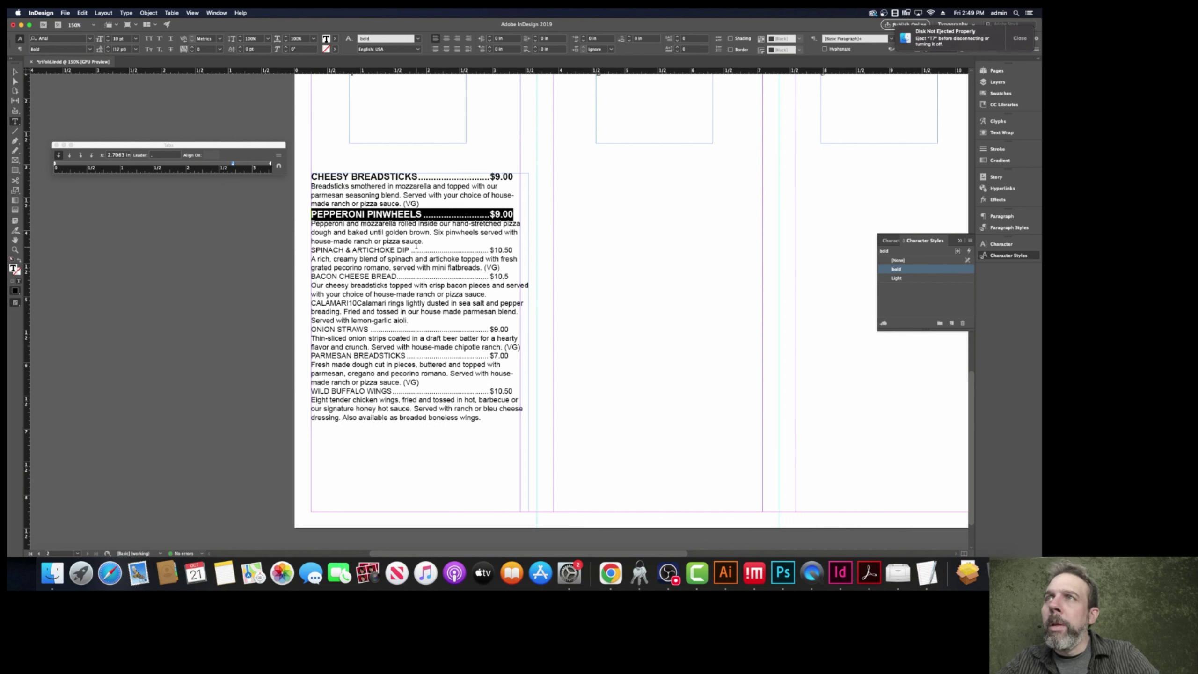
drag(514, 250, 305, 250)
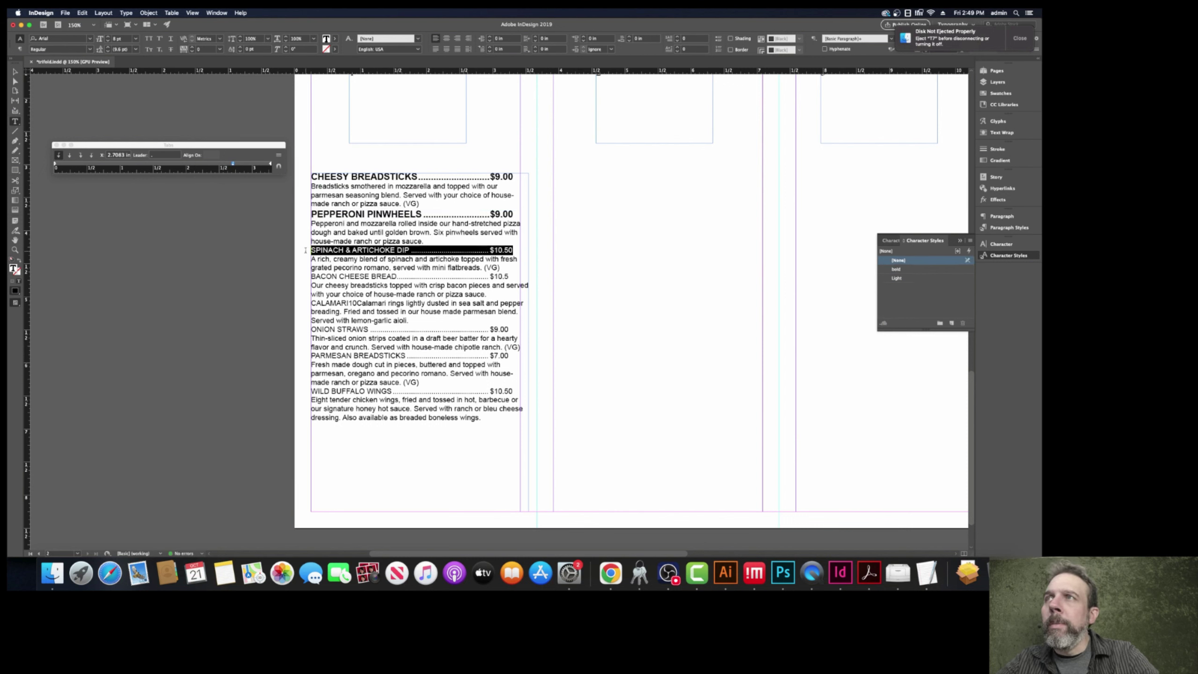
click(896, 269)
- Complete the BACON CHEESE BREAD price as $10.50 and apply the "bold" character style to its name and price line
click(515, 279)
text(0)
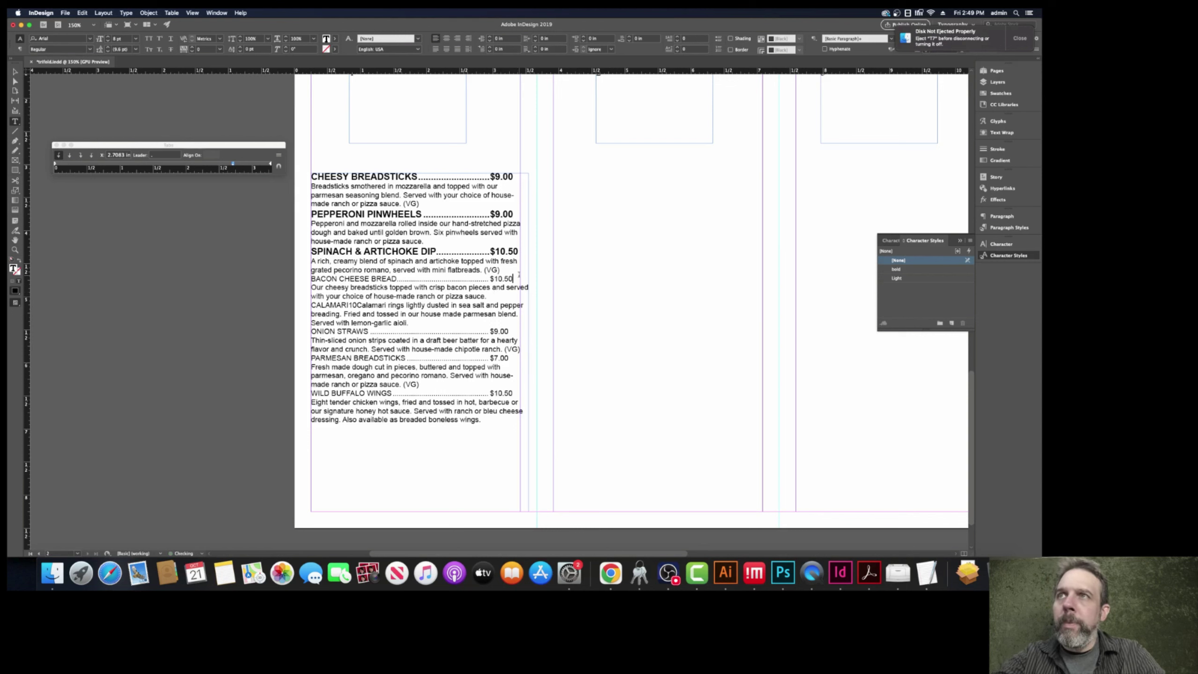
drag(515, 279, 310, 279)
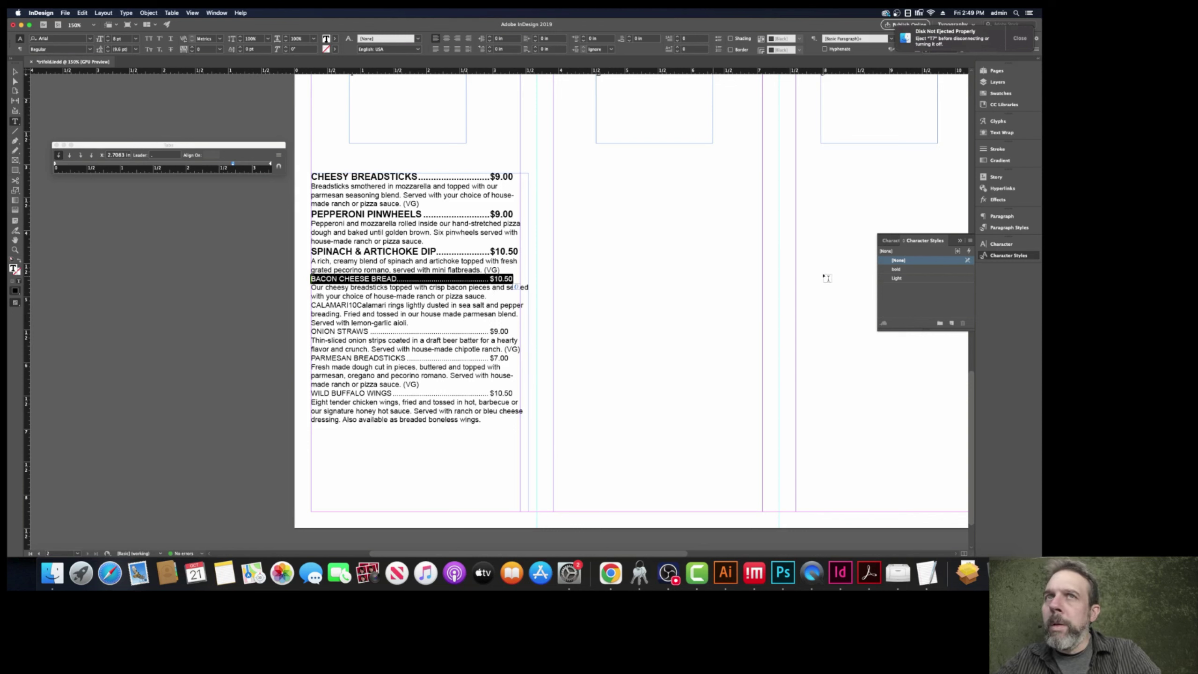
click(896, 269)
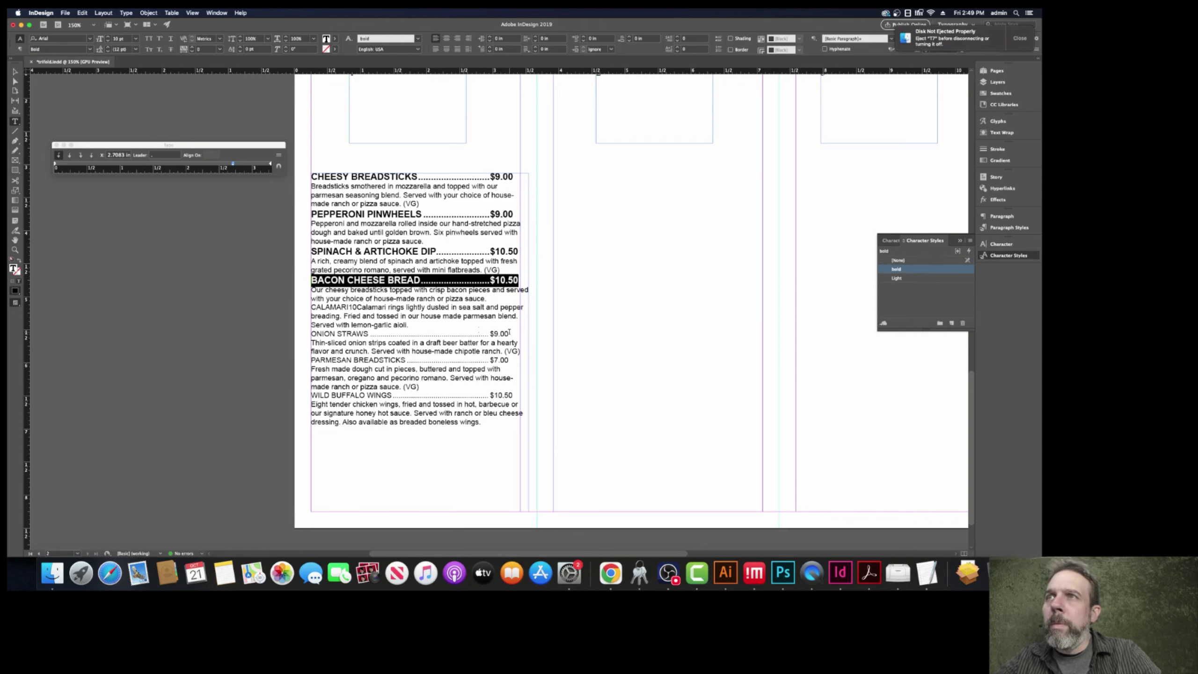
- Apply the "bold" character style to the ONION STRAWS, PARMESAN BREADSTICKS and WILD BUFFALO WINGS name and price lines
drag(508, 333, 311, 334)
click(896, 269)
drag(509, 362, 312, 362)
click(896, 269)
drag(513, 399, 311, 399)
click(896, 269)
click(503, 239)
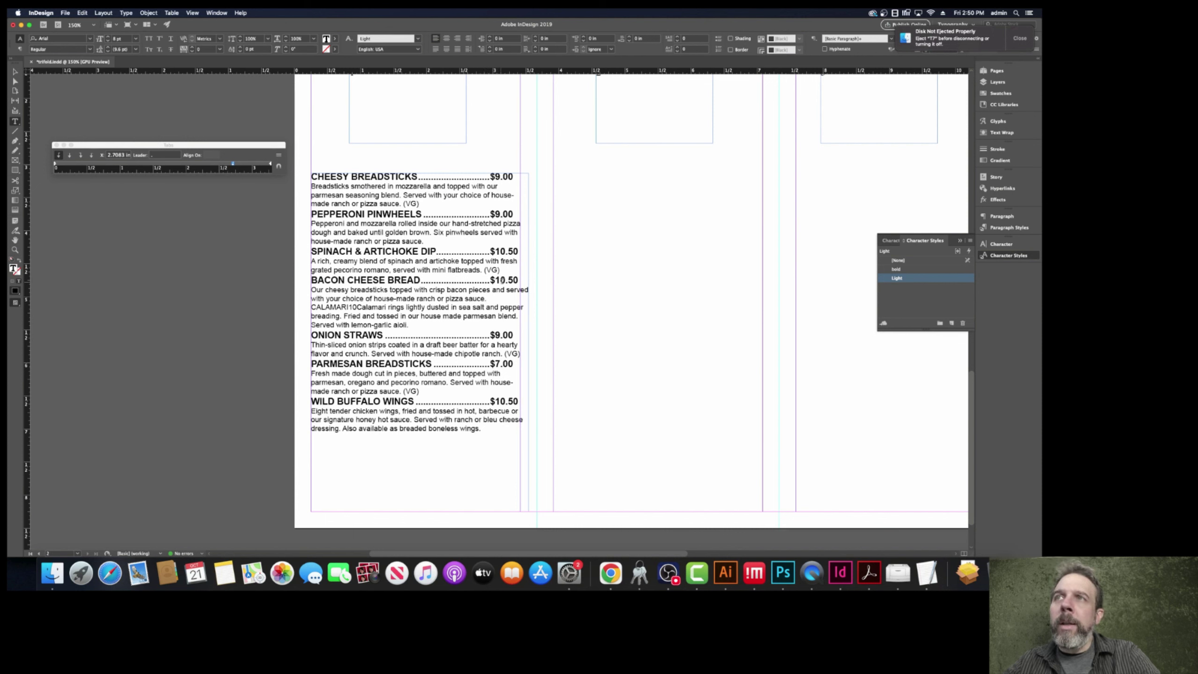
- Select all the appetizer text and move its price tab stop outward to about 2.9 in
click(490, 280)
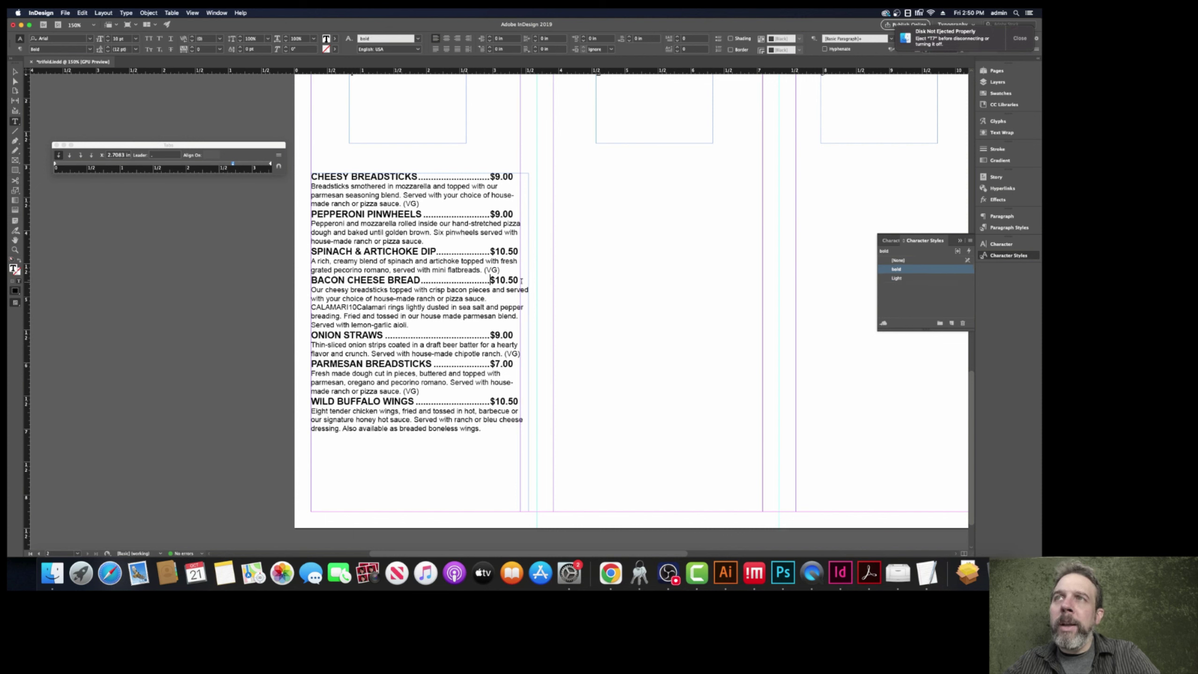
drag(311, 186, 420, 205)
key(super+a)
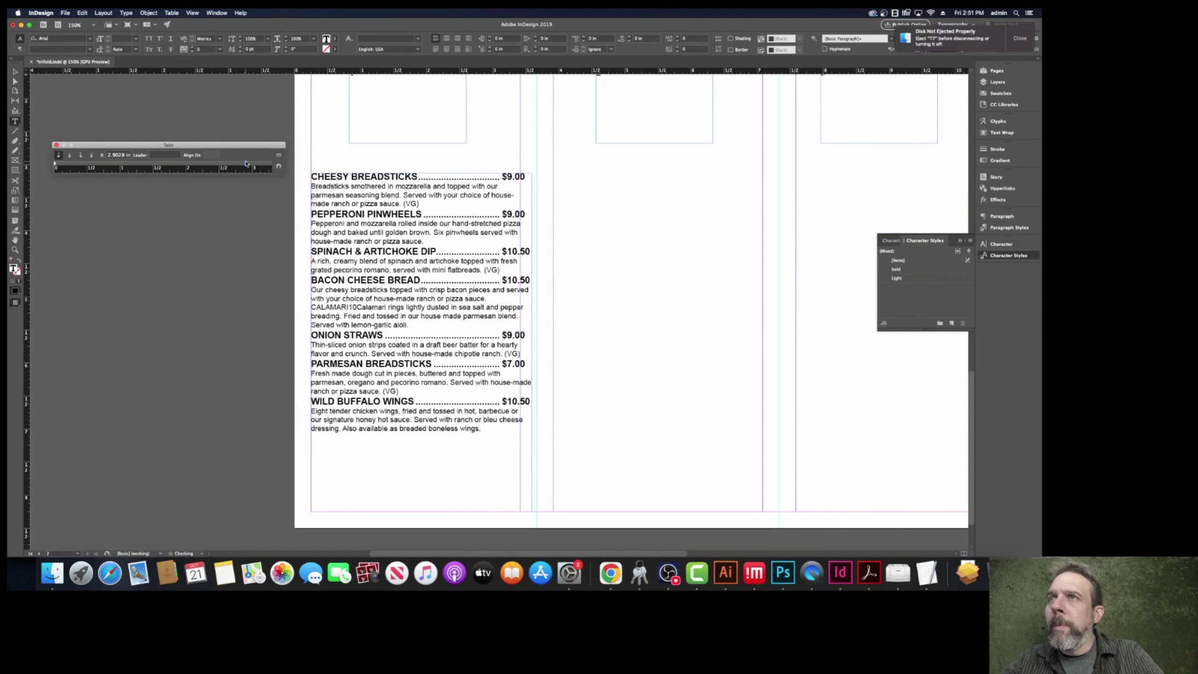
drag(233, 163, 246, 164)
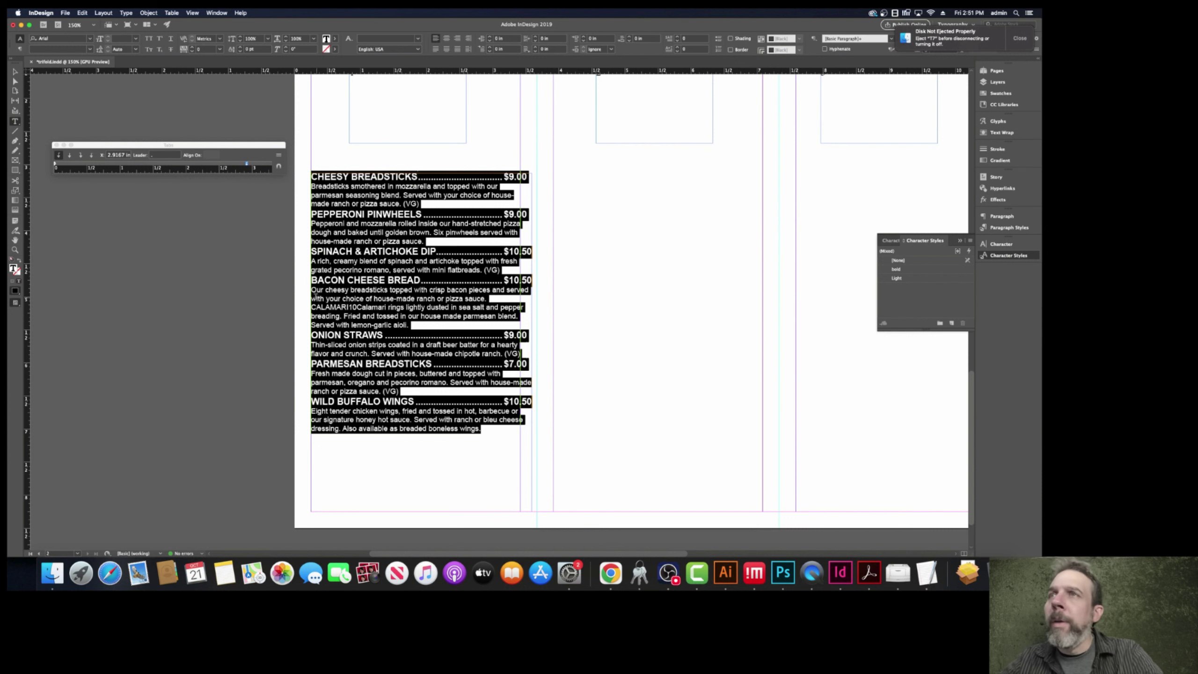
click(518, 411)
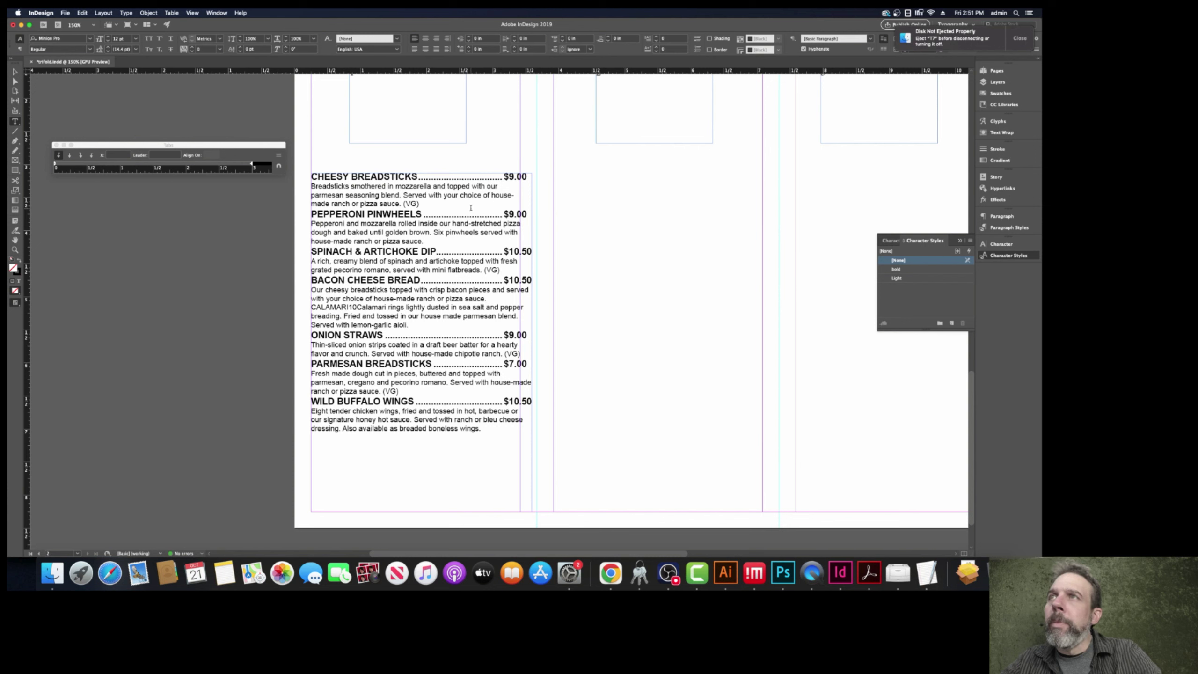
- Right-align the CHEESY BREADSTICKS name and price line
double_click(450, 213)
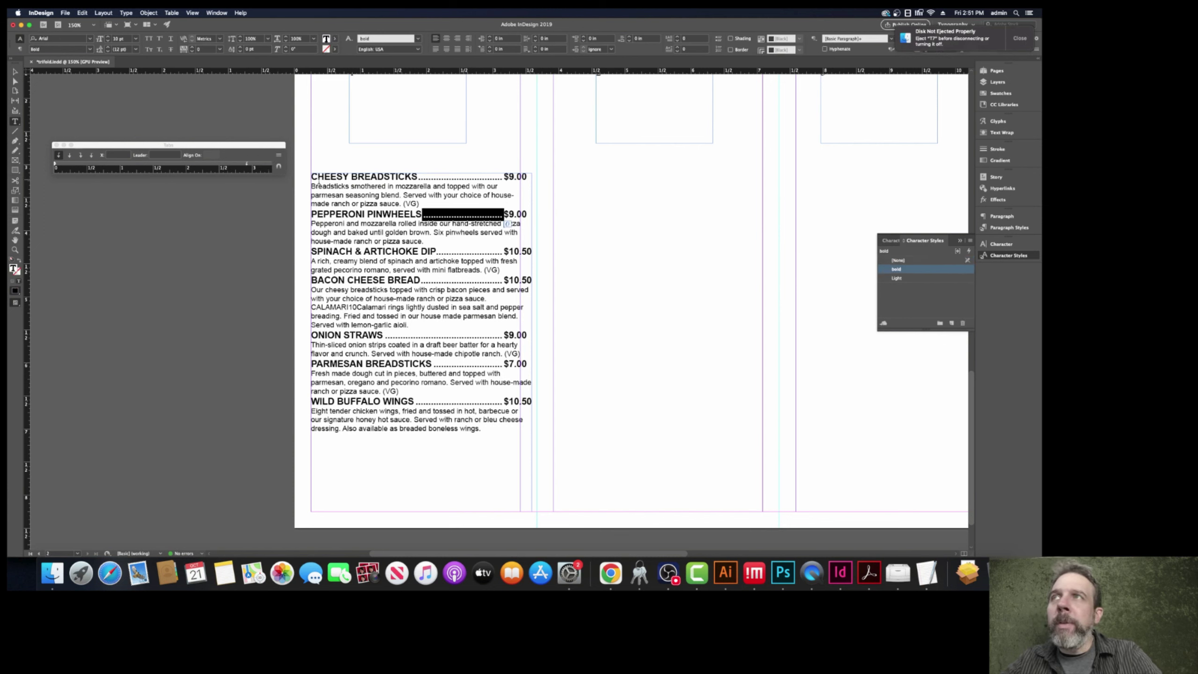
triple_click(352, 177)
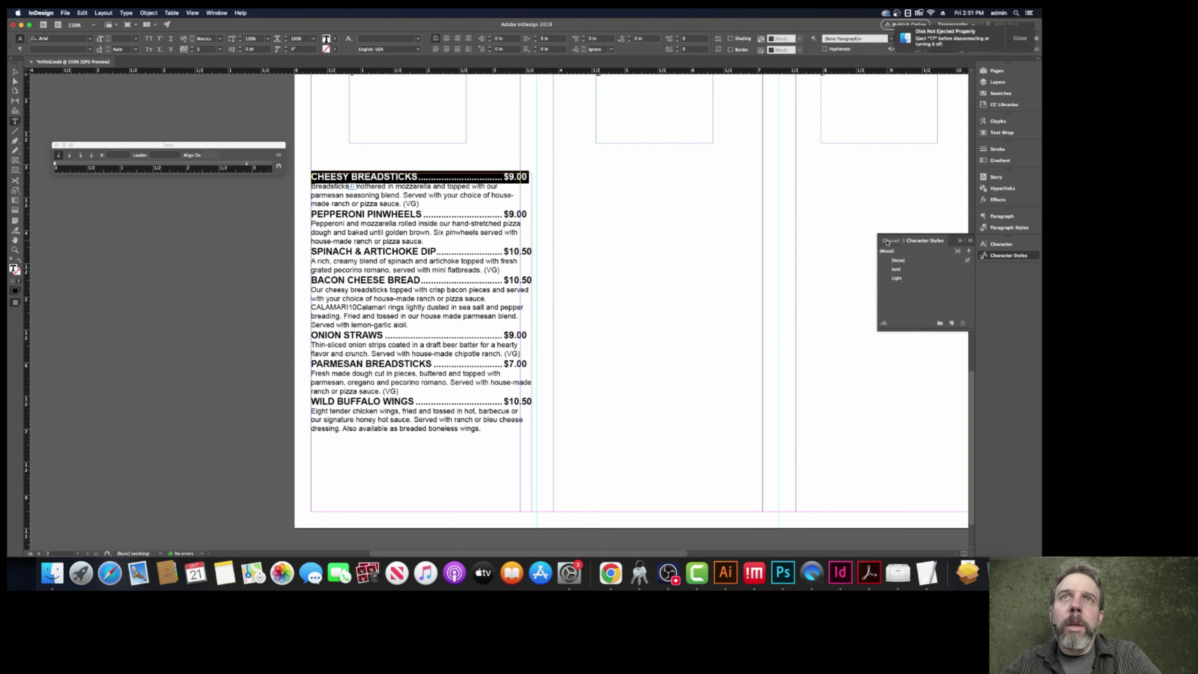
click(887, 241)
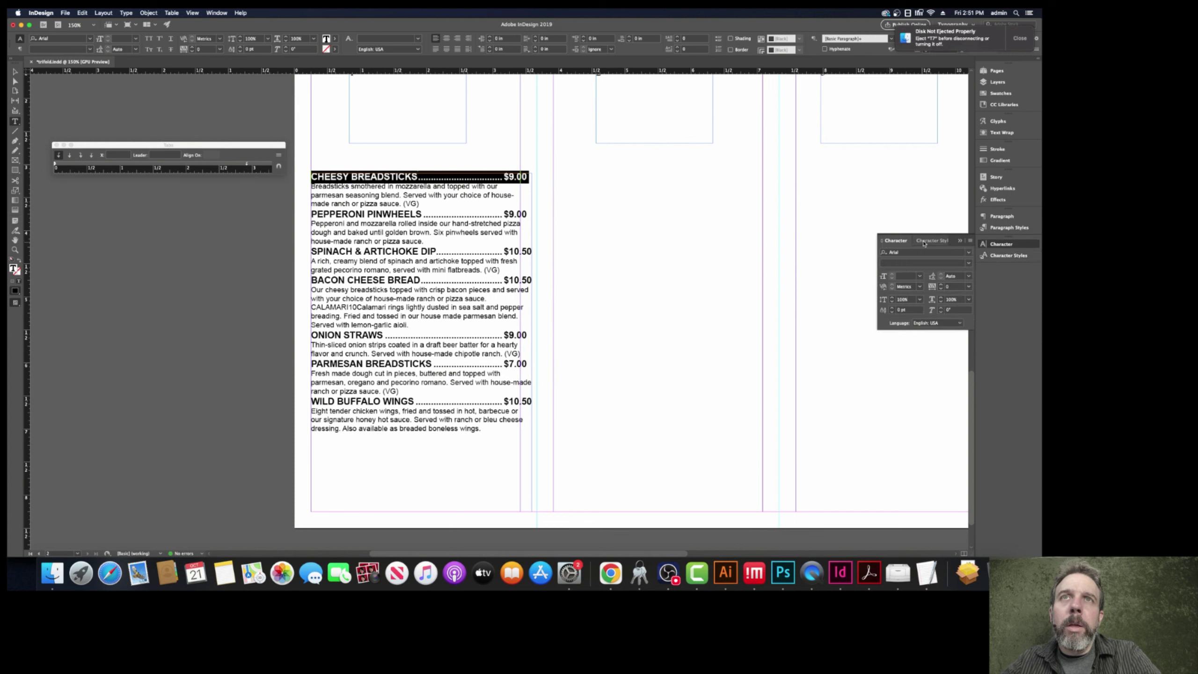
click(995, 229)
click(996, 216)
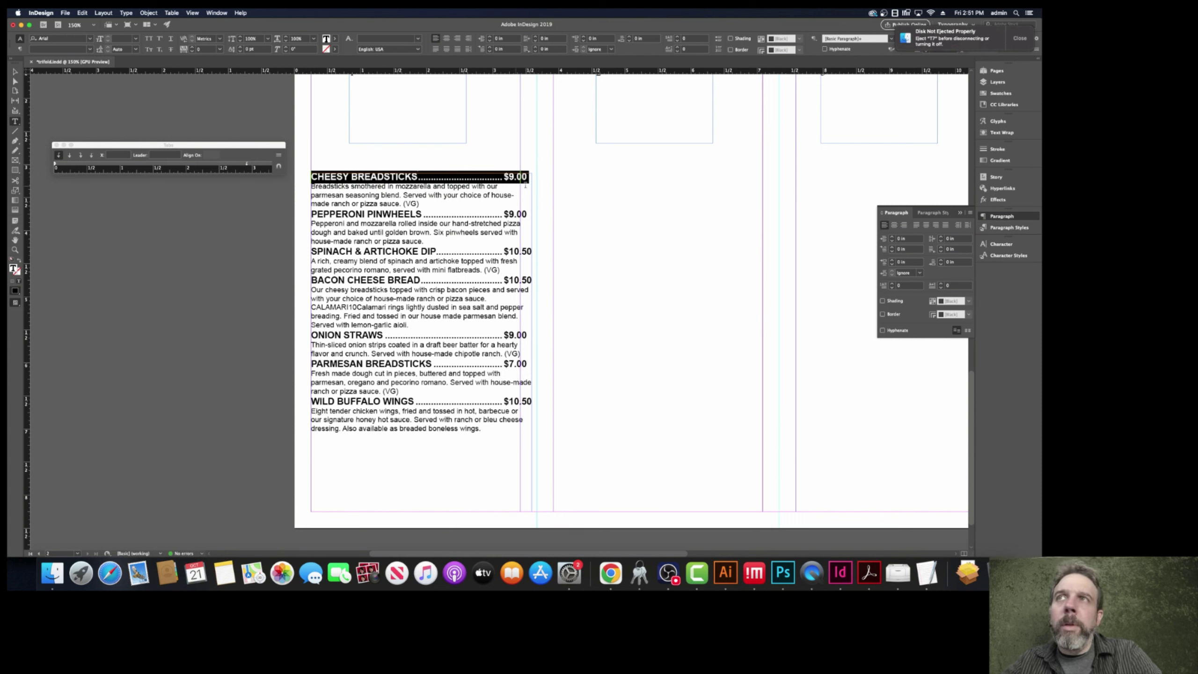
click(904, 228)
- Right-align the PEPPERONI PINWHEELS, SPINACH & ARTICHOKE DIP and BACON CHEESE BREAD name and price lines
triple_click(488, 213)
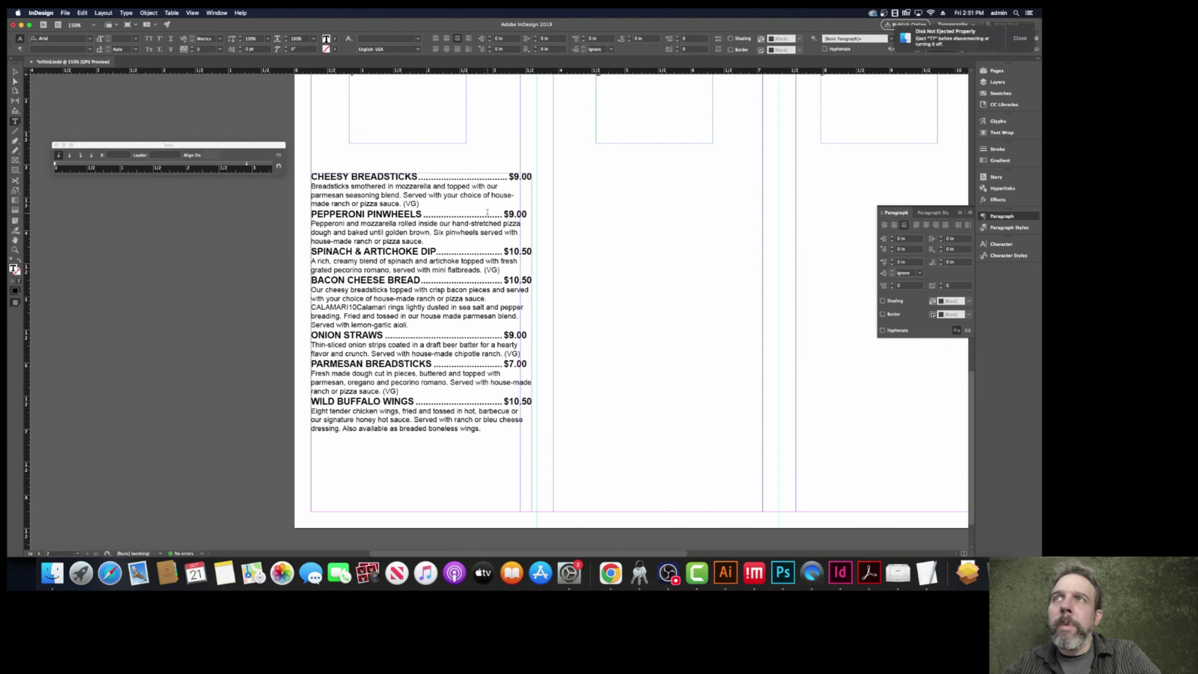
click(904, 226)
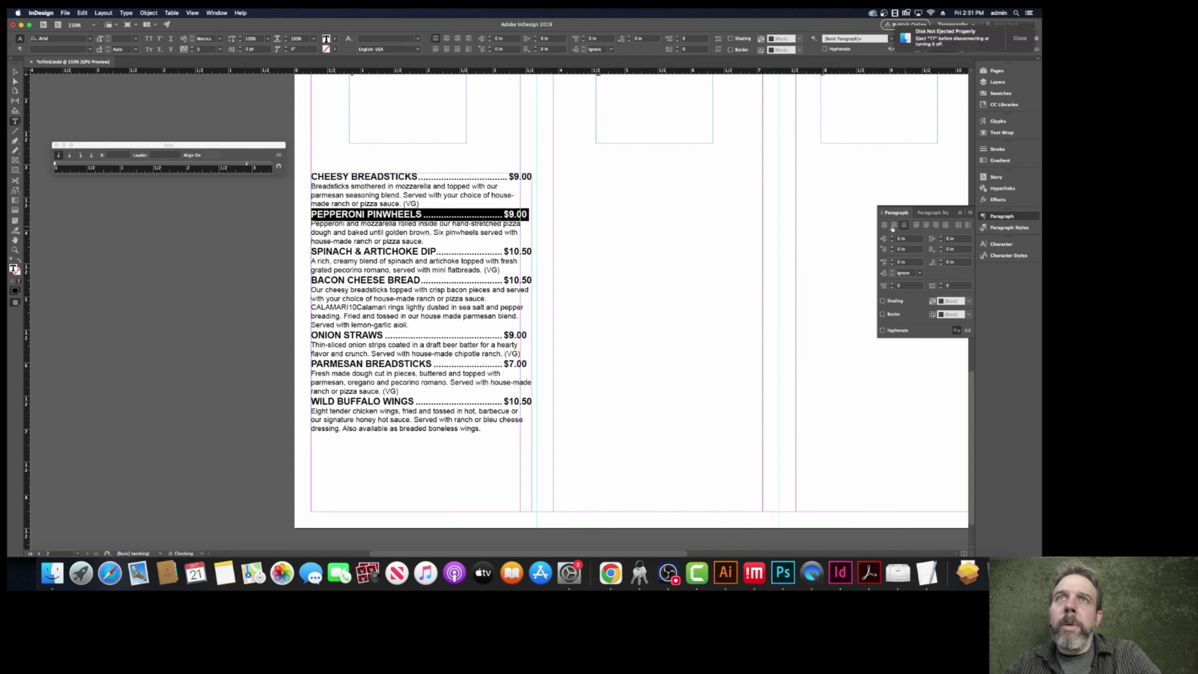
triple_click(506, 254)
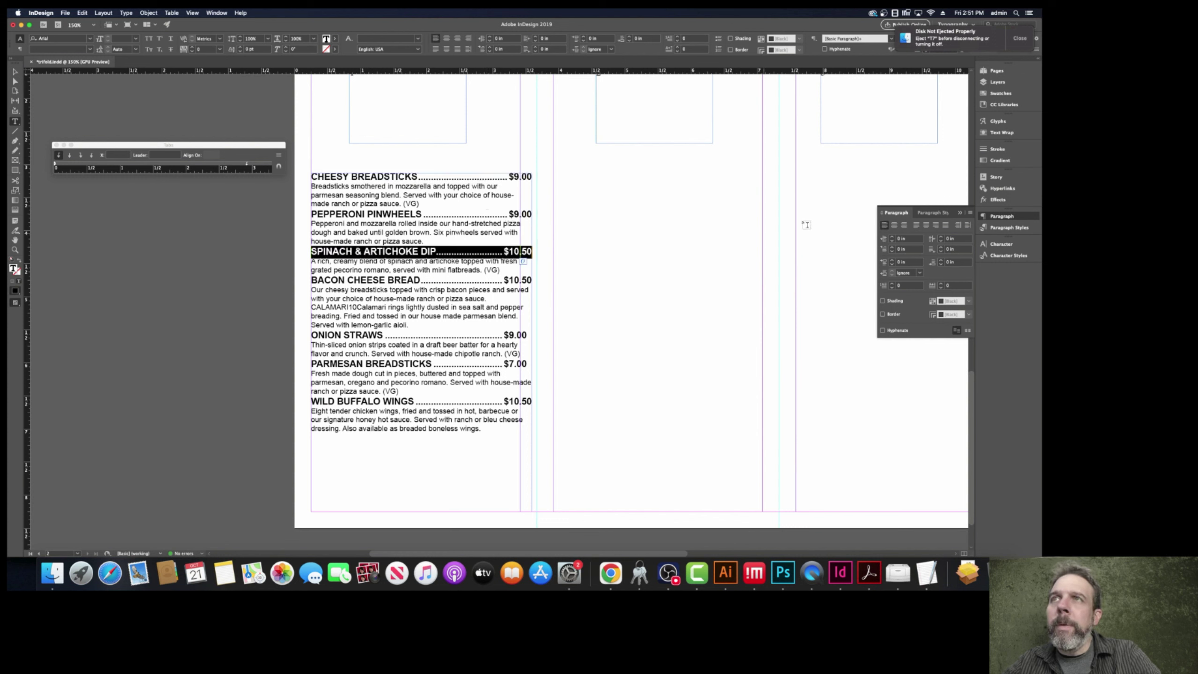
click(904, 226)
triple_click(507, 281)
click(904, 226)
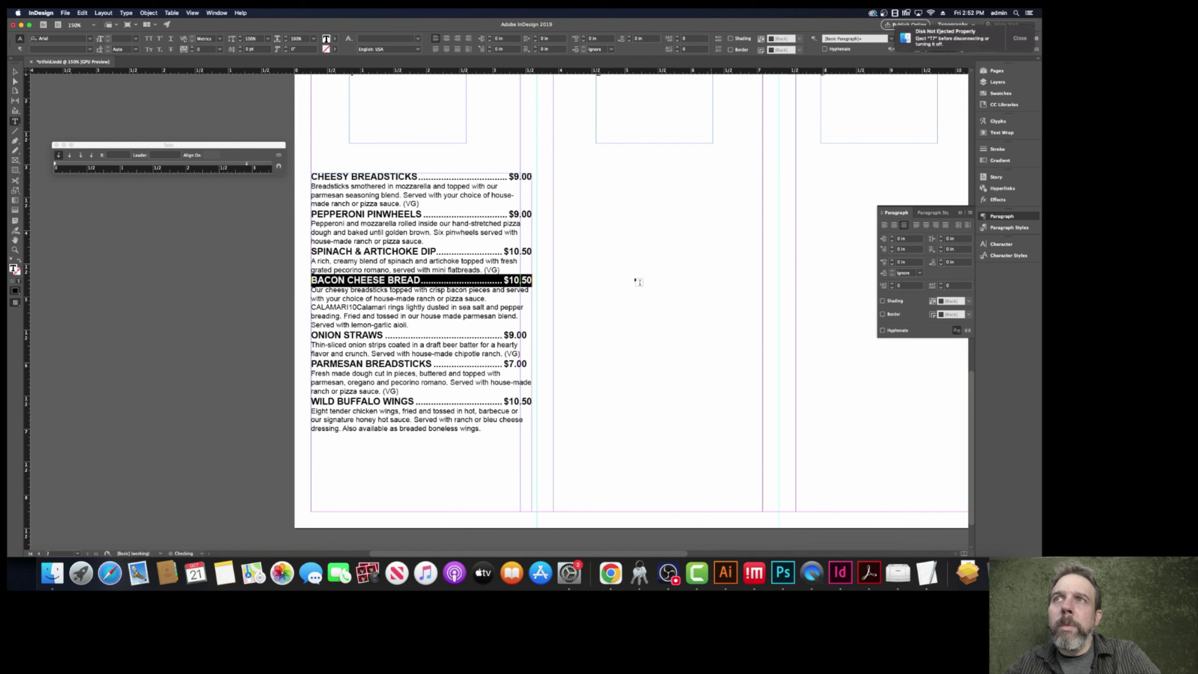
- Right-align the ONION STRAWS, PARMESAN BREADSTICKS and WILD BUFFALO WINGS name and price lines
triple_click(475, 334)
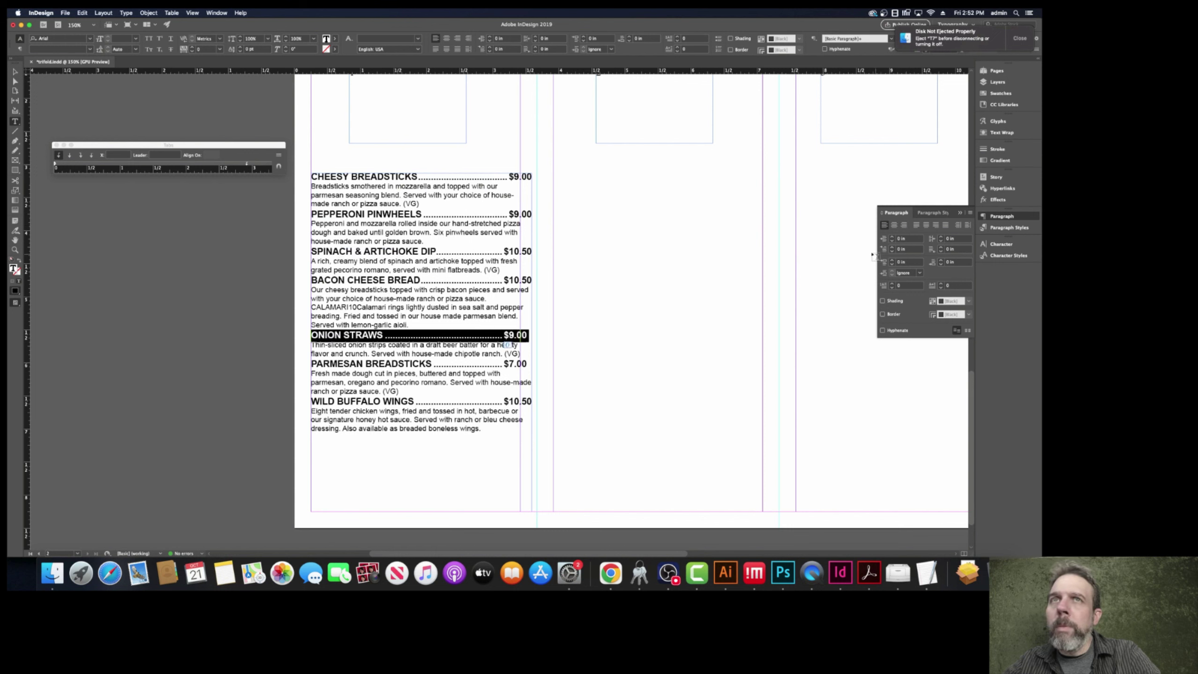
click(904, 226)
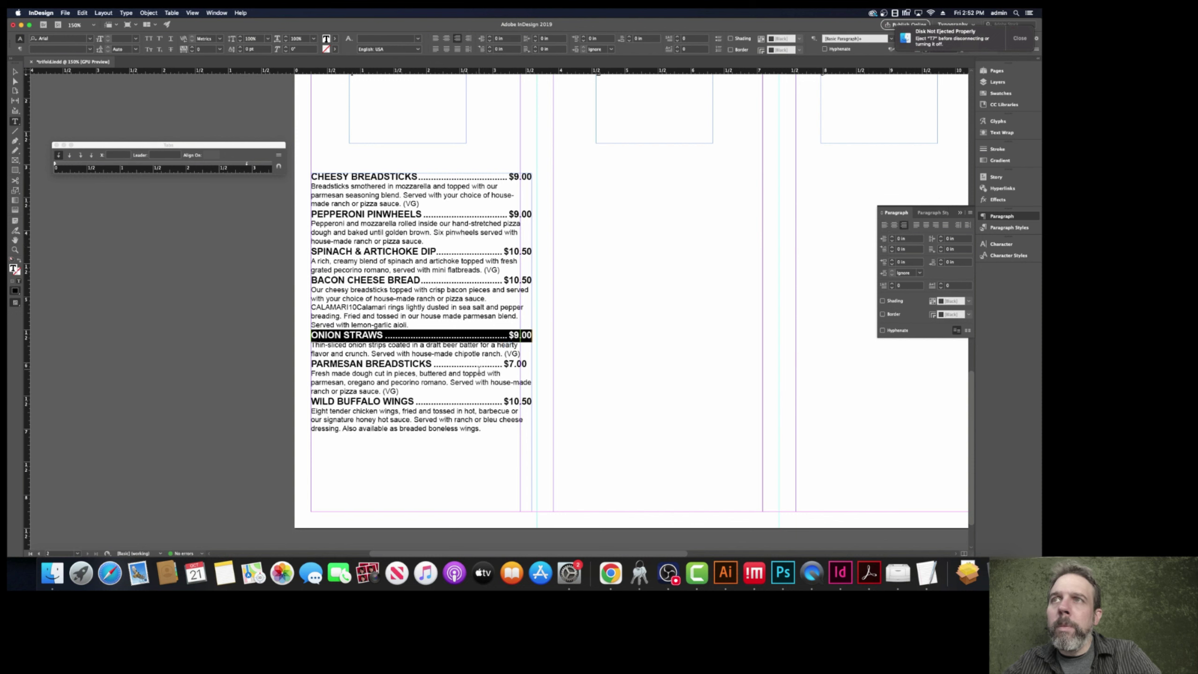
triple_click(481, 365)
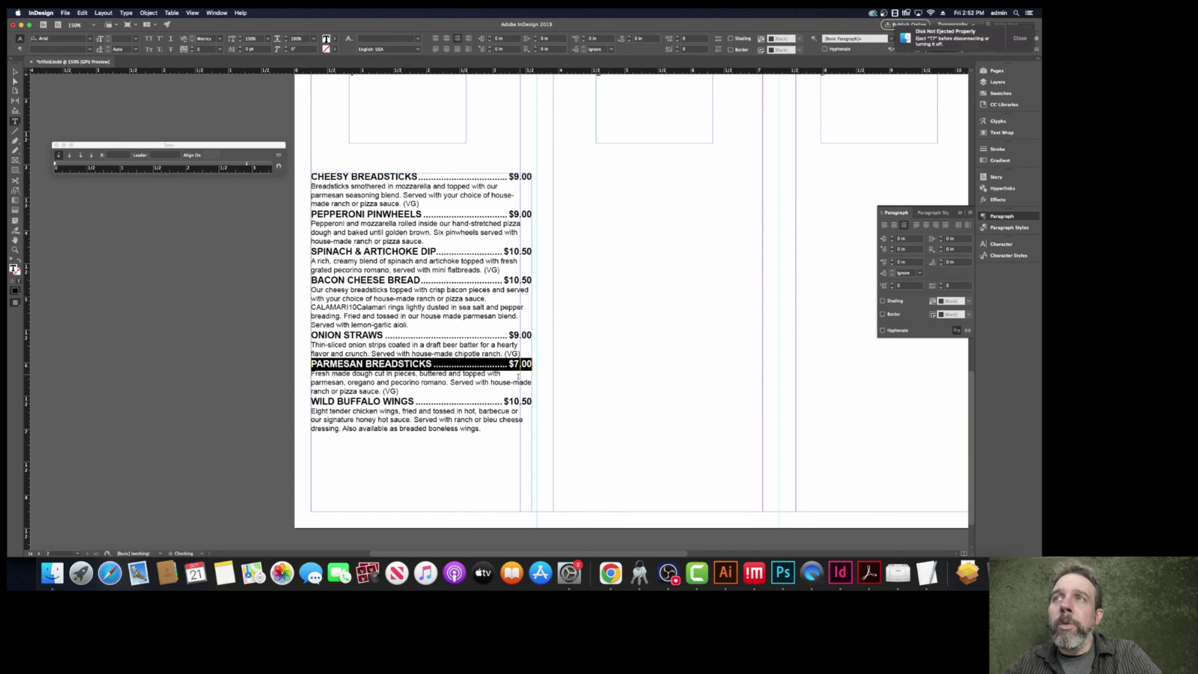
triple_click(514, 401)
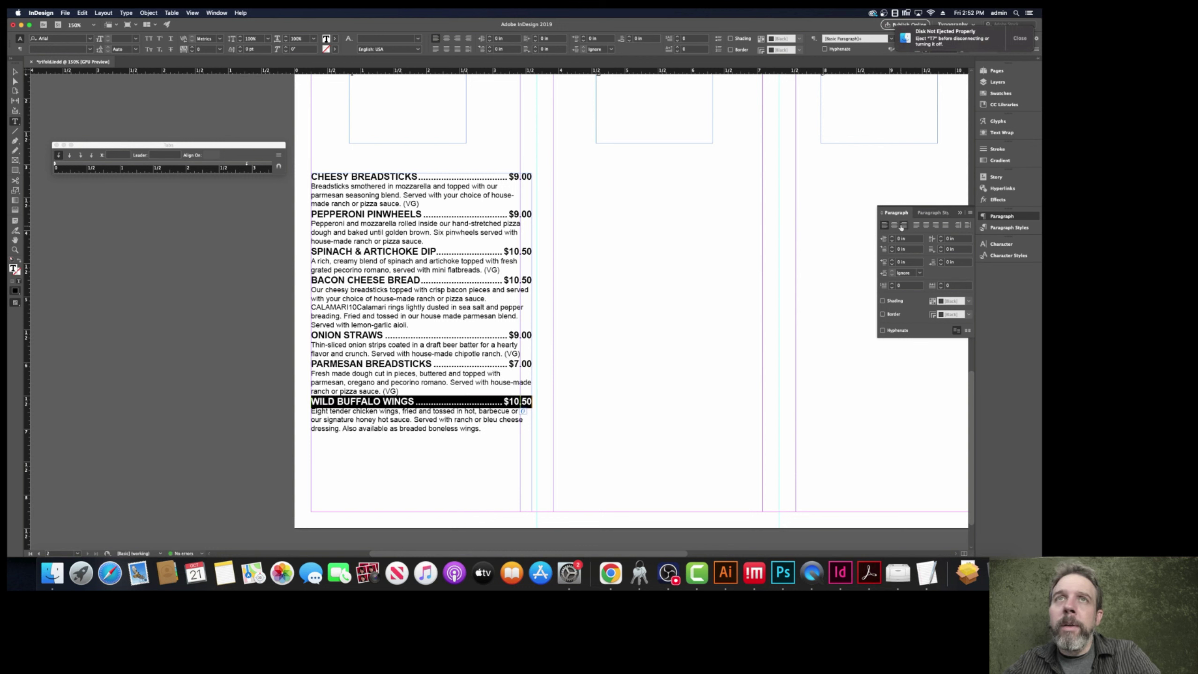
click(649, 349)
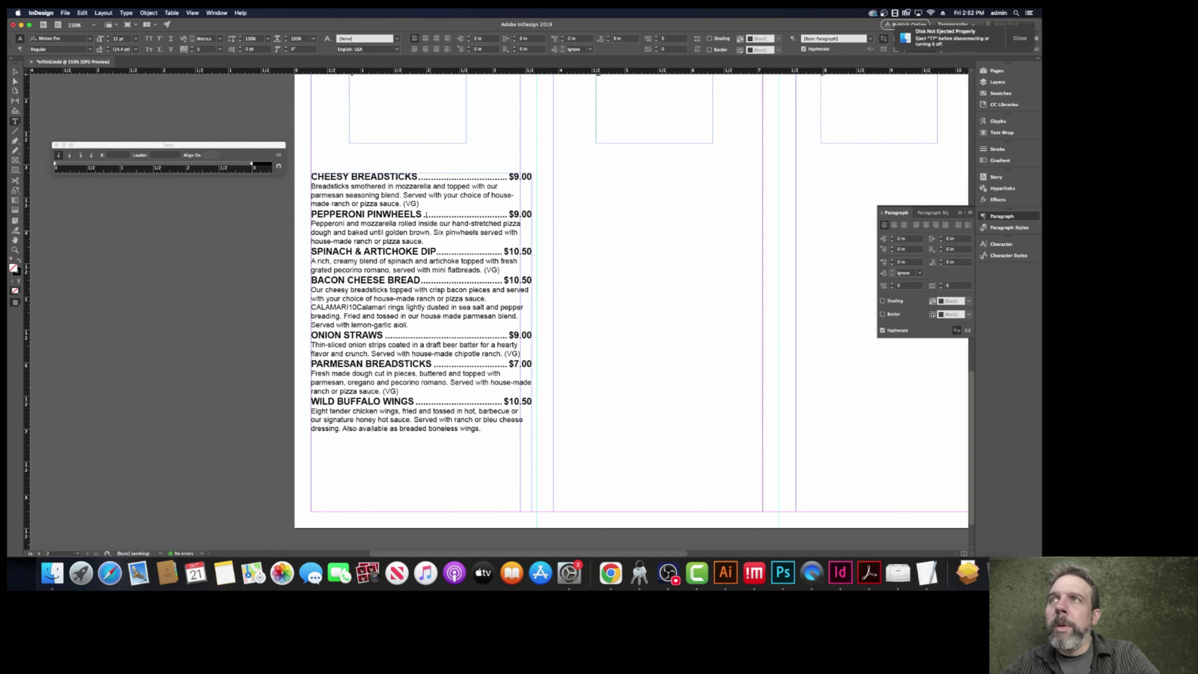
- Try centering the description below CHEESY BREADSTICKS and return it to left alignment
drag(424, 207, 311, 186)
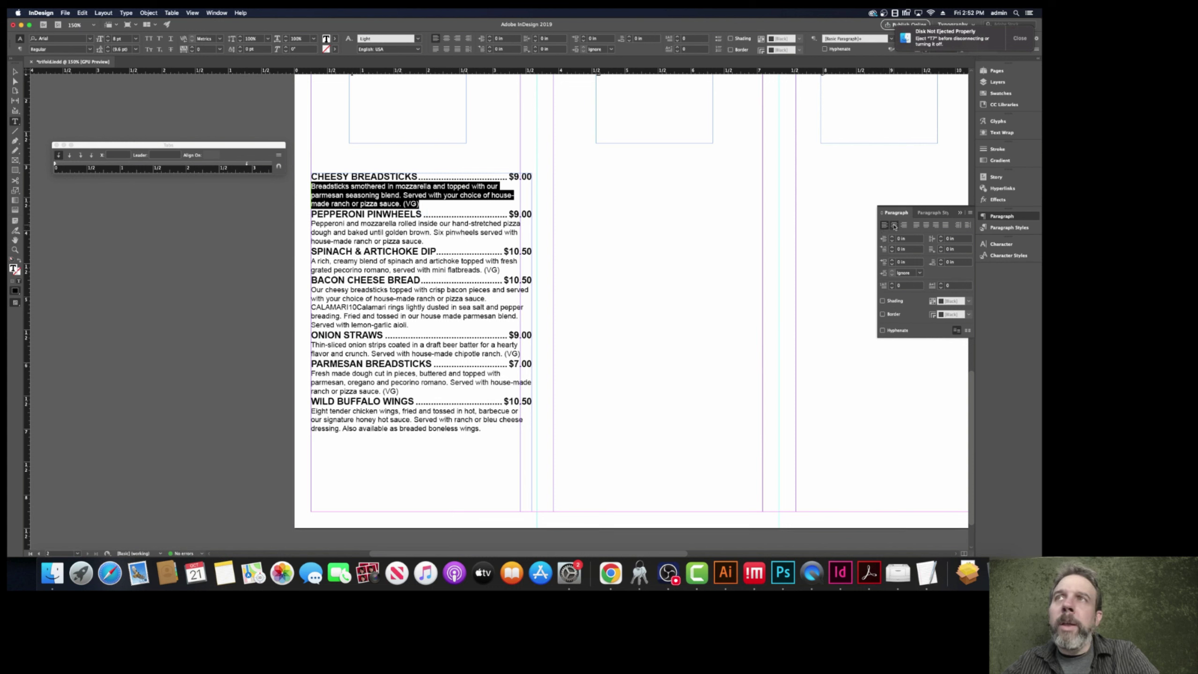
click(894, 226)
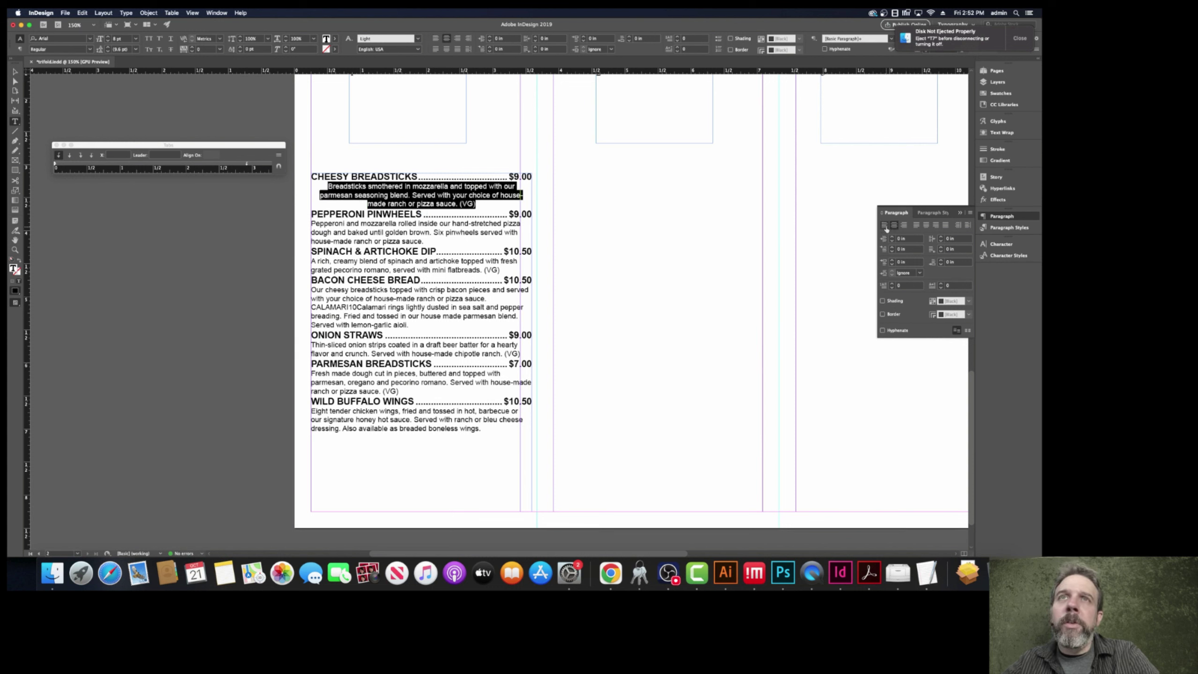
click(885, 227)
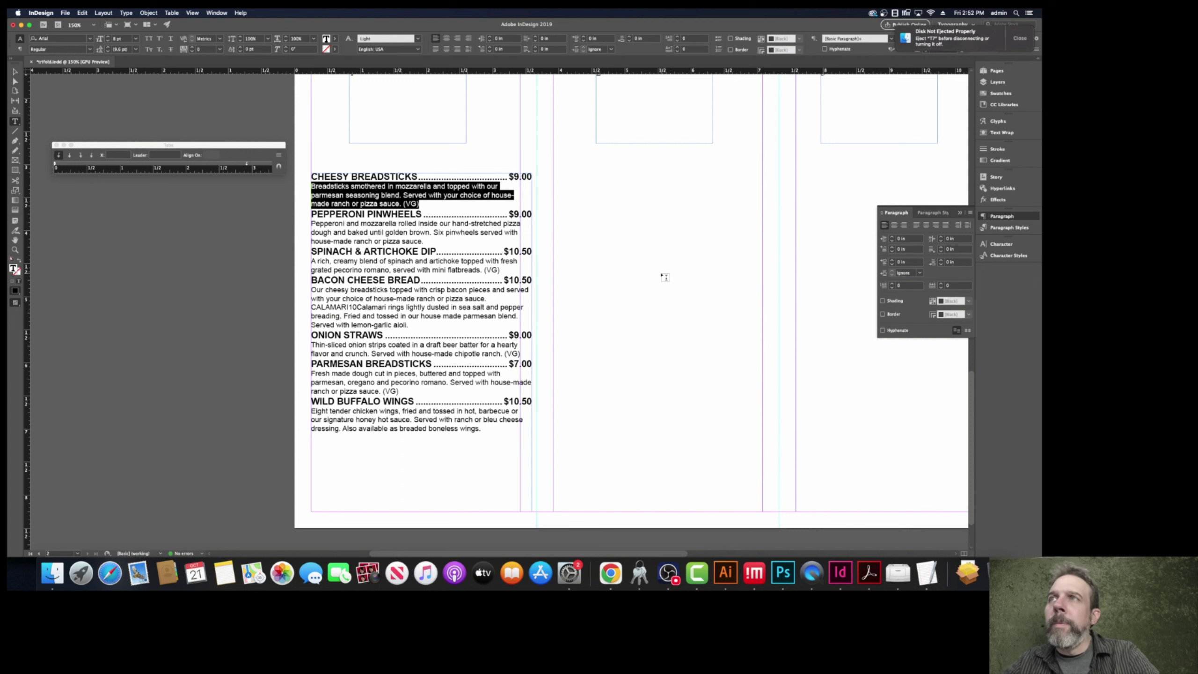
click(665, 277)
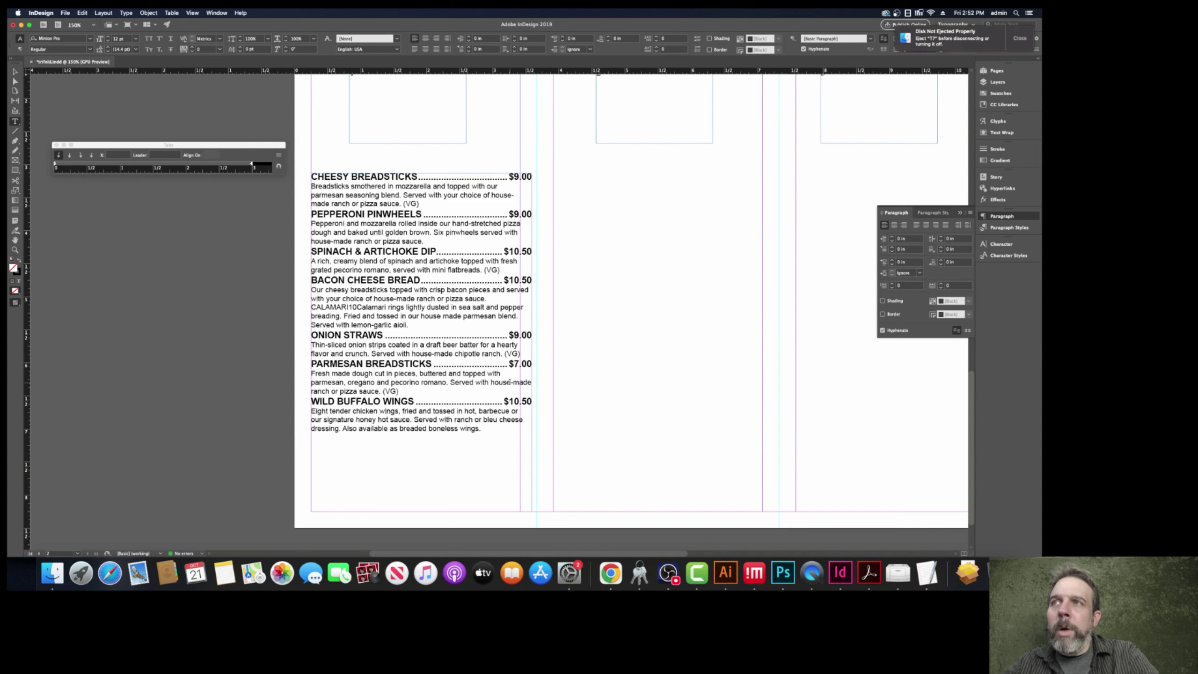
- Try 8 pt and 9 pt text on the PARMESAN BREADSTICKS line and its description, leaving both at 9 pt
drag(404, 392, 286, 362)
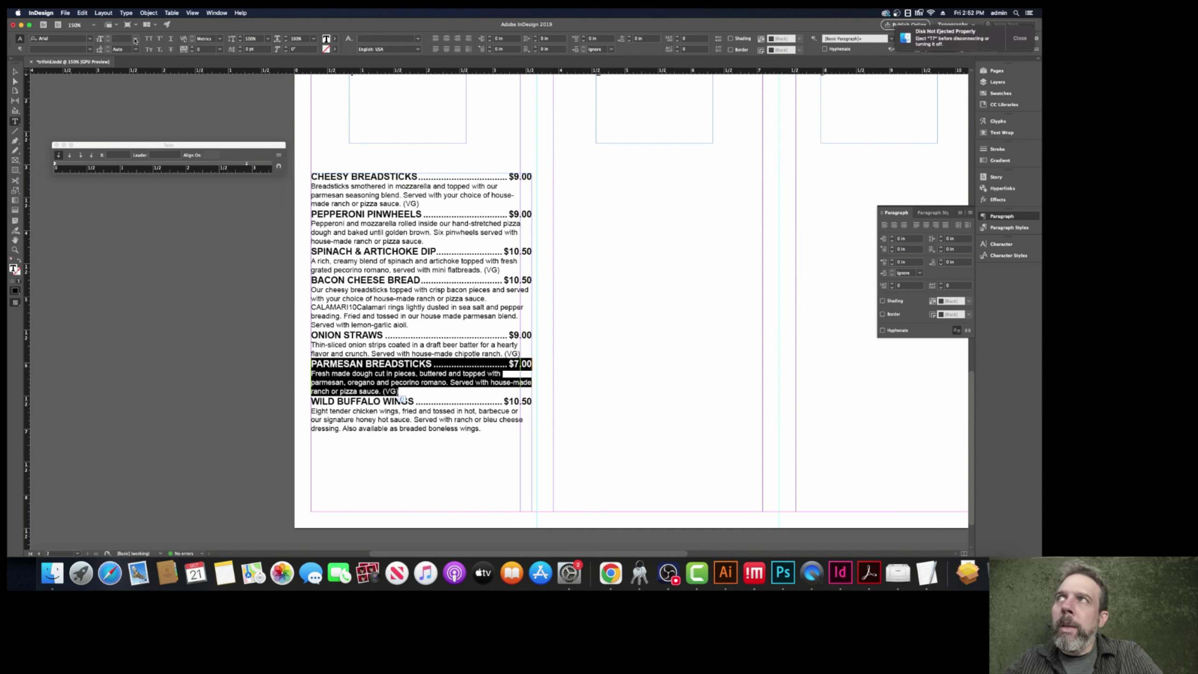
click(135, 40)
click(124, 74)
click(136, 39)
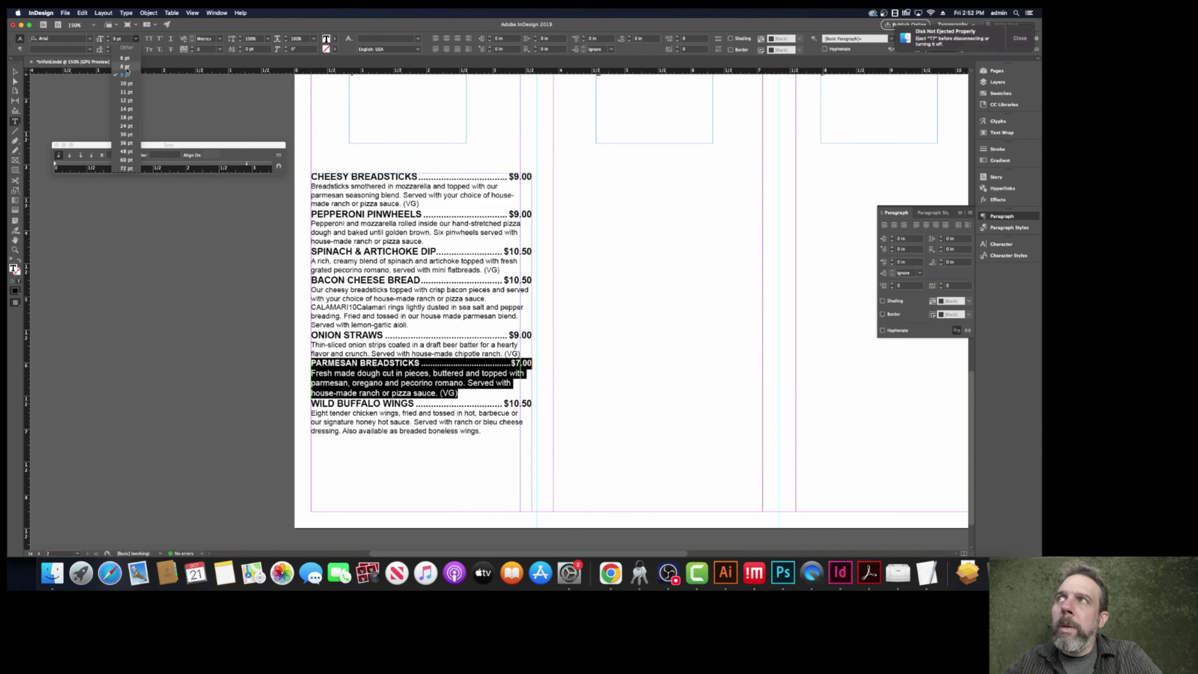
click(126, 66)
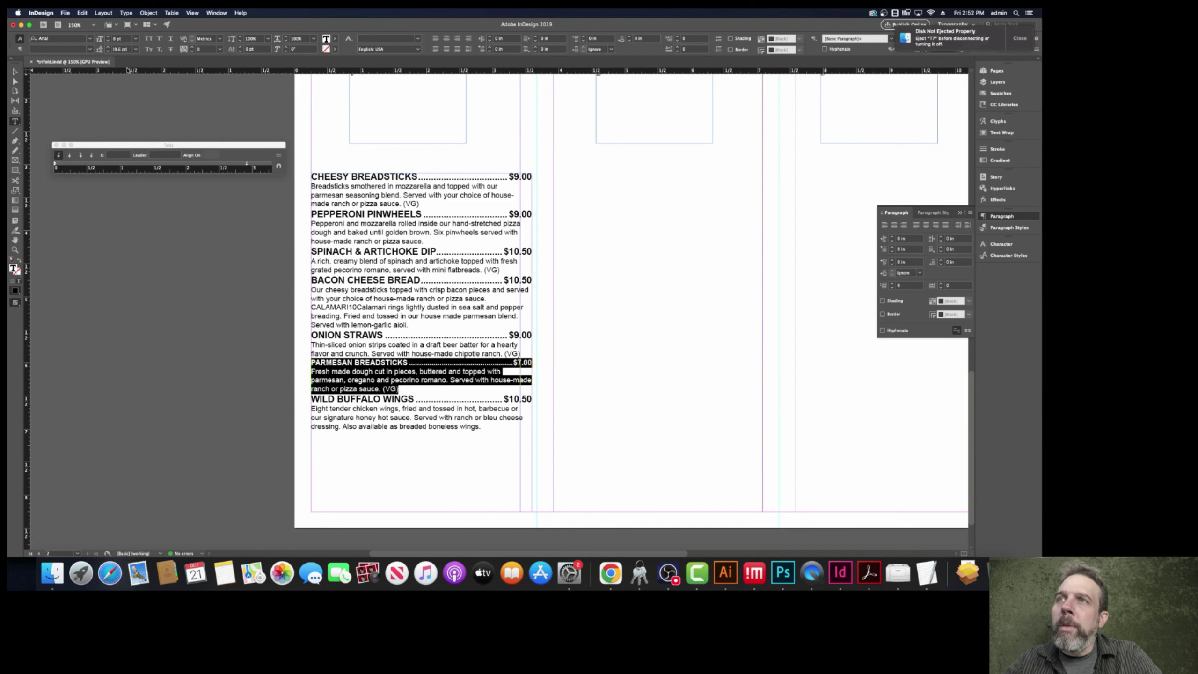
click(134, 40)
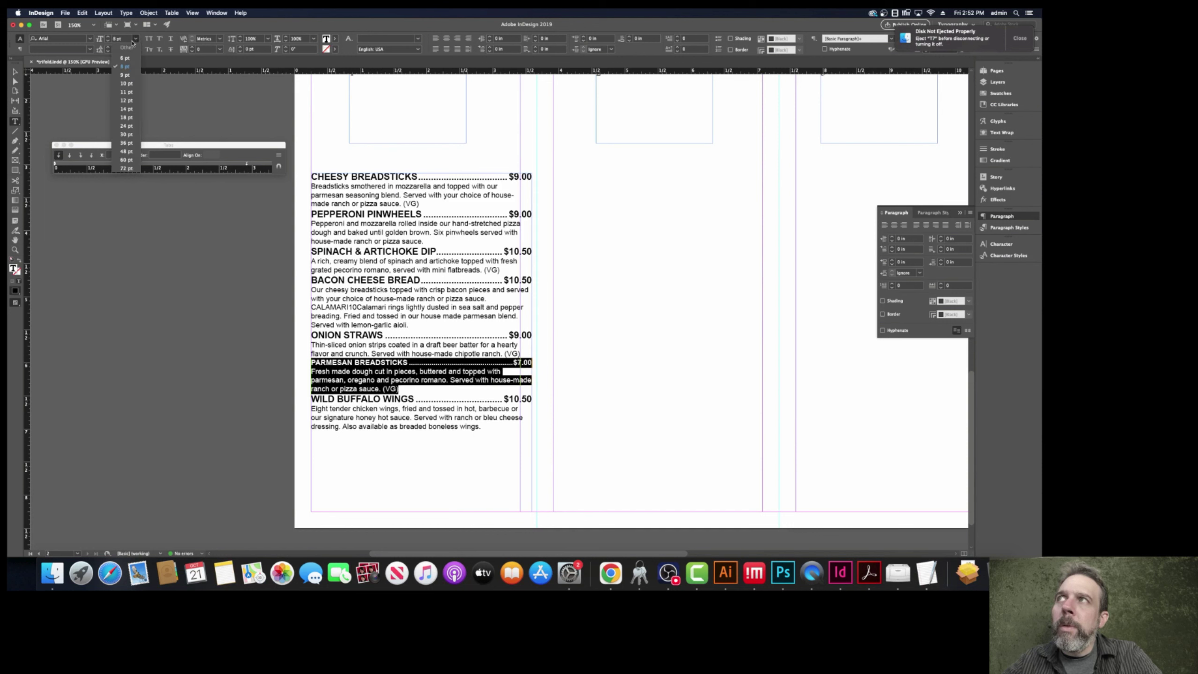
click(125, 74)
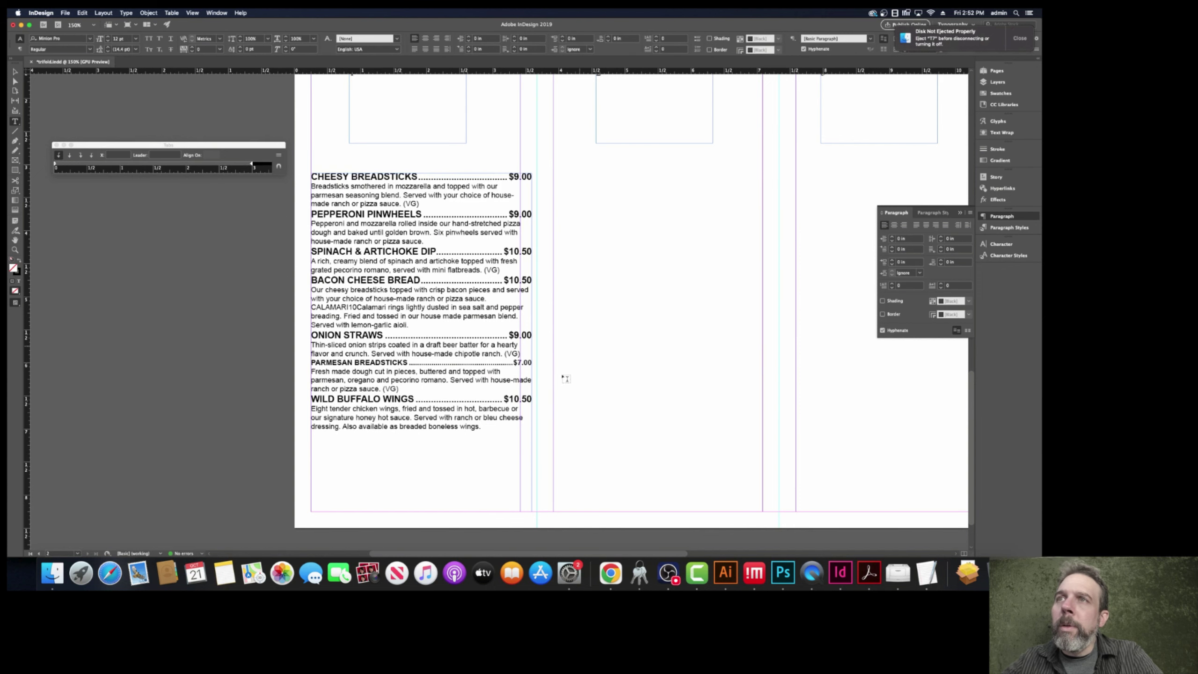
click(552, 380)
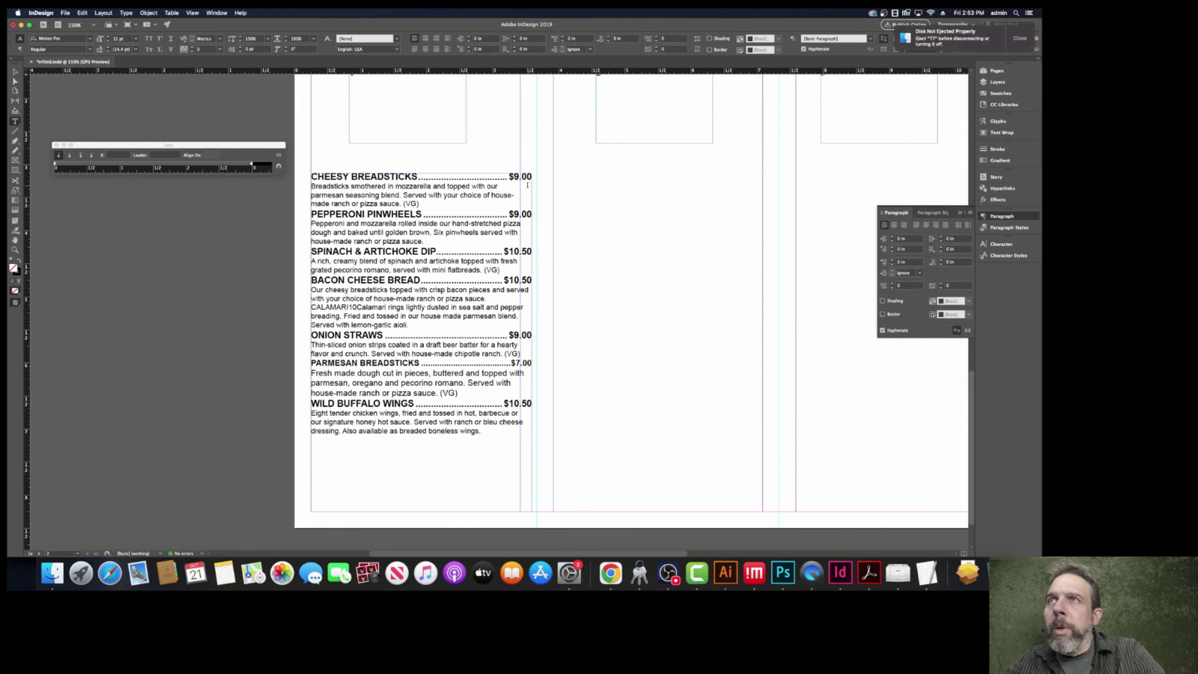
- Try nudging the appetizer text frame slightly left and move it back to the left margin
key(Escape)
key(Left)
key(Left)
key(Left)
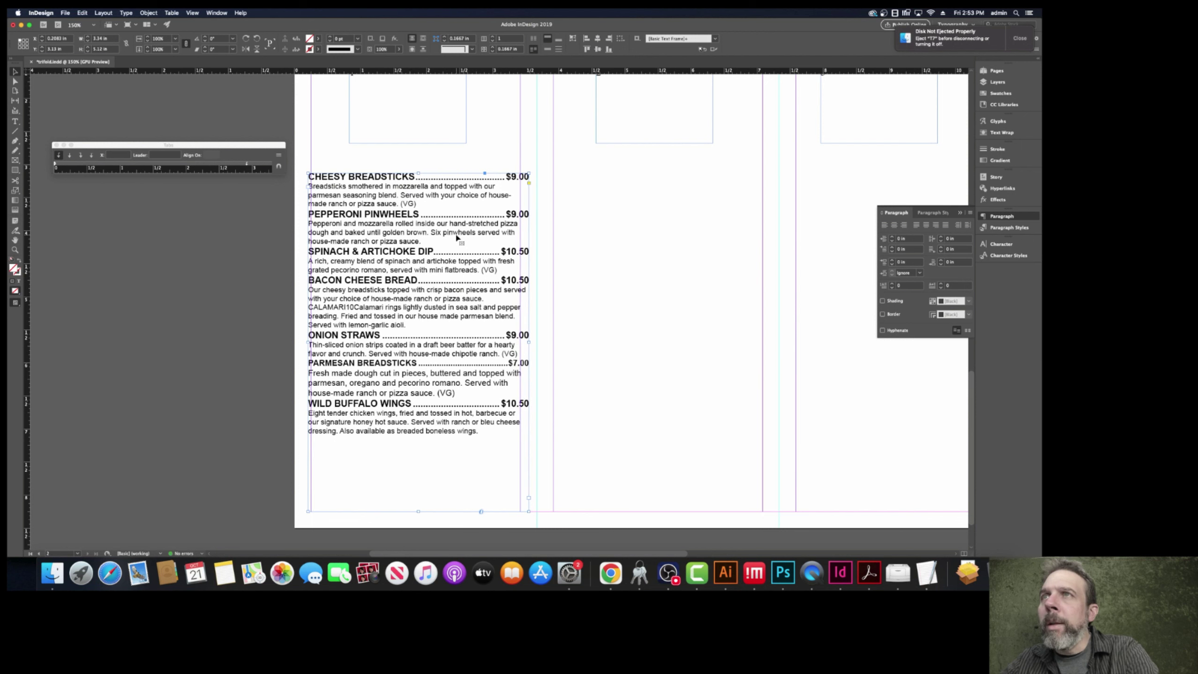
drag(351, 258, 357, 259)
- Move the appetizer text frame up to the top margin of its panel, over the placeholder frame labelled 4
scroll(357, 258, down, 2)
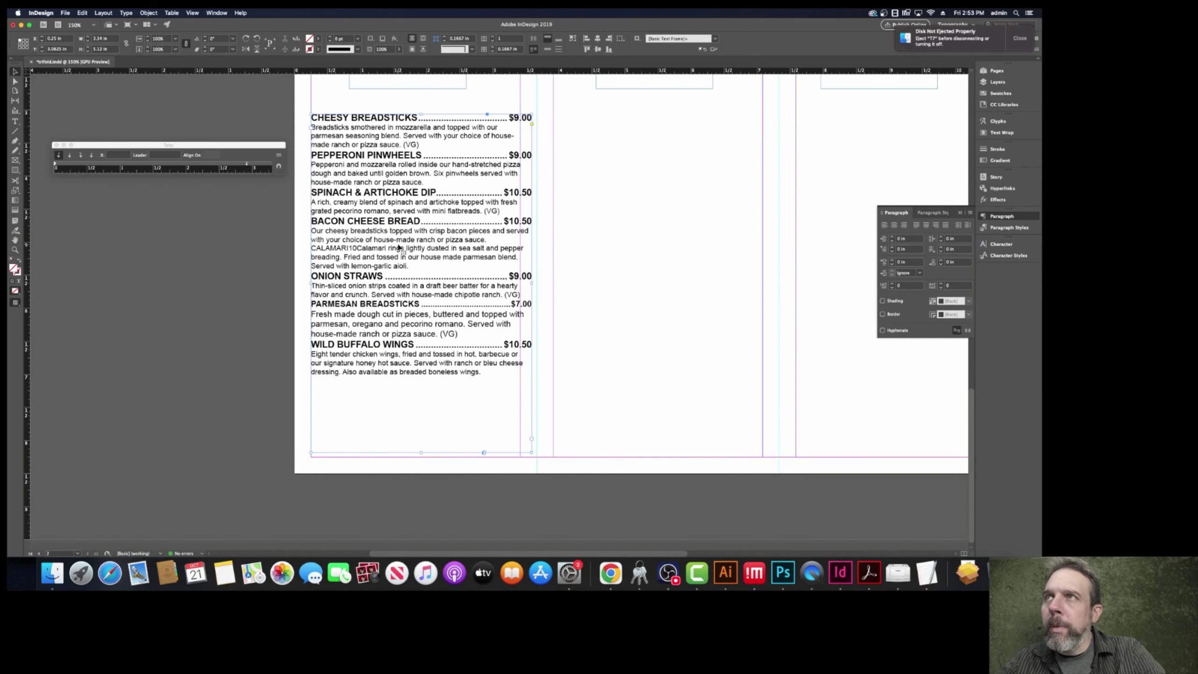
scroll(399, 248, up, 10)
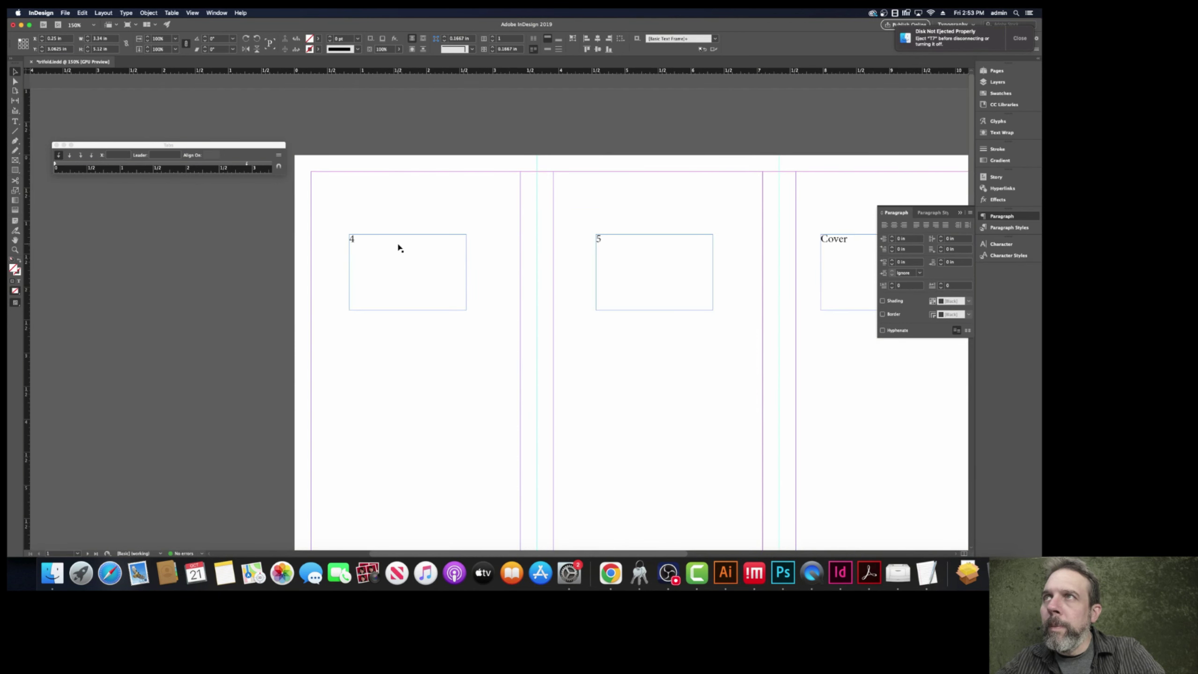
key(super+v)
drag(478, 216, 409, 214)
scroll(405, 279, down, 15)
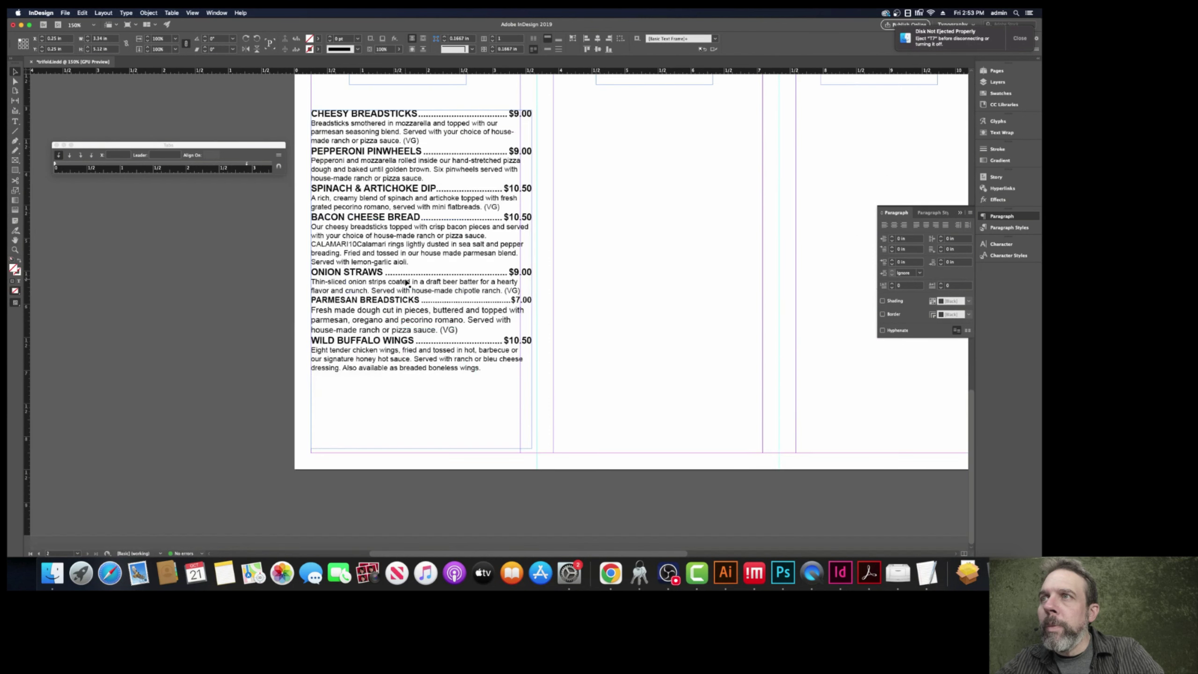
scroll(405, 281, up, 5)
drag(404, 279, 387, 139)
- Start a PDF export of the trifold with the High Quality Print preset and cancel it
click(65, 13)
mouse_move(91, 152)
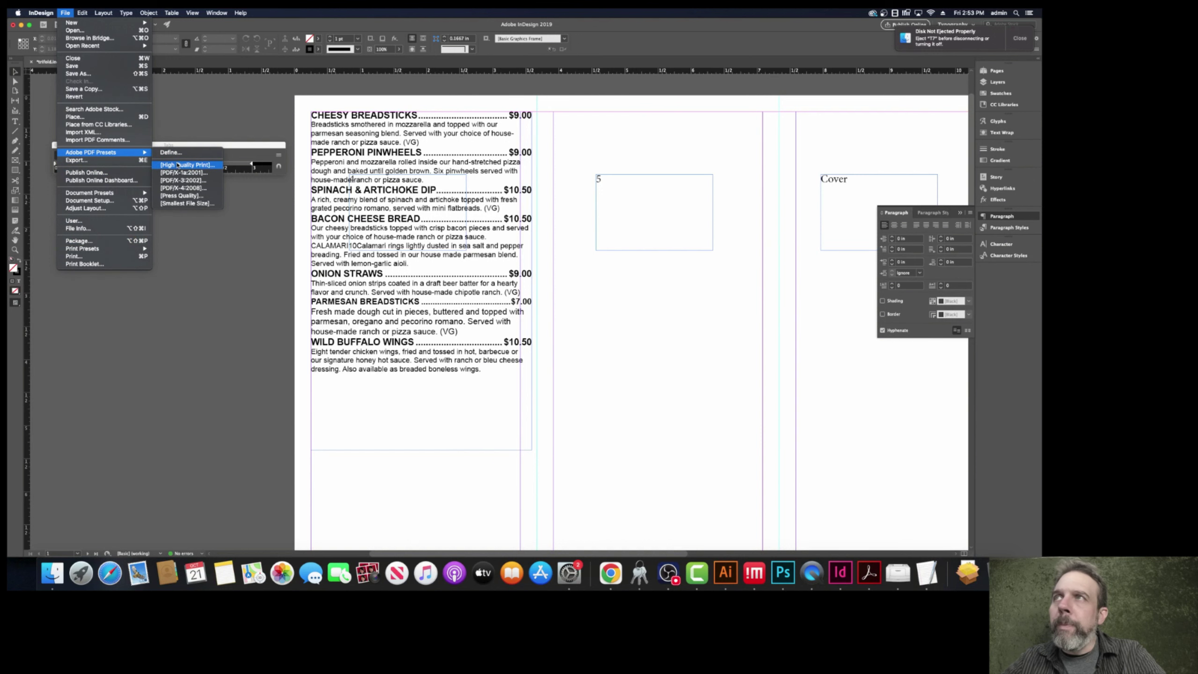
key(Escape)
key(Escape)
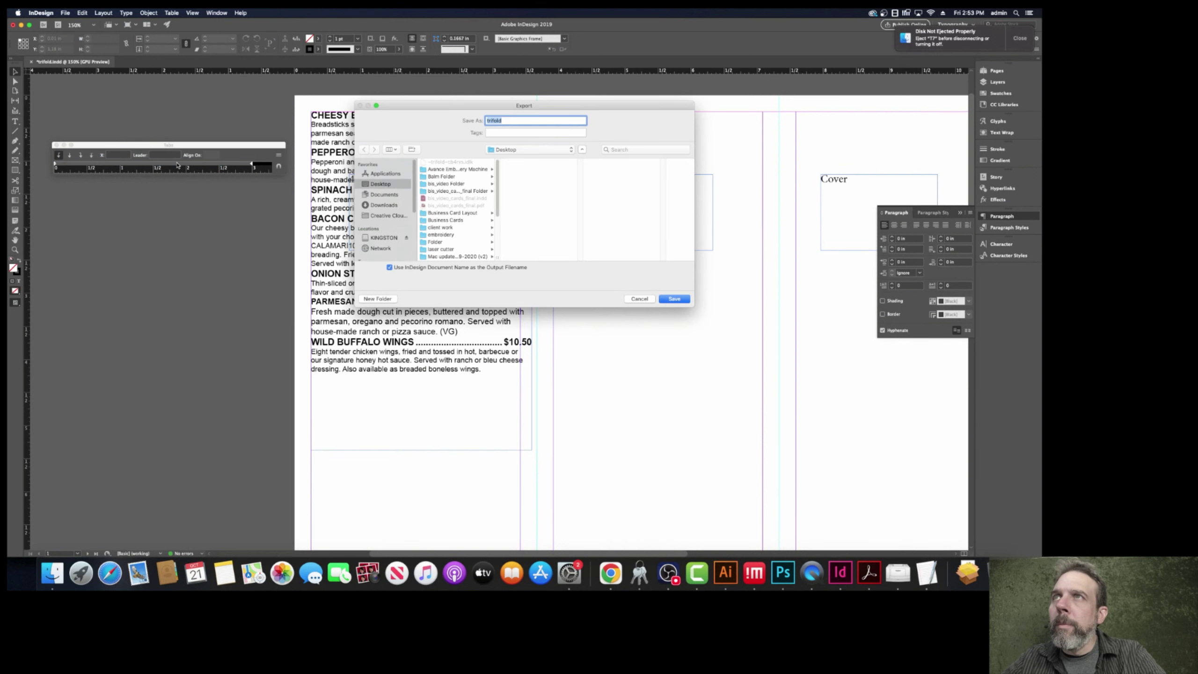
- Switch to Acrobat Pro DC
click(81, 573)
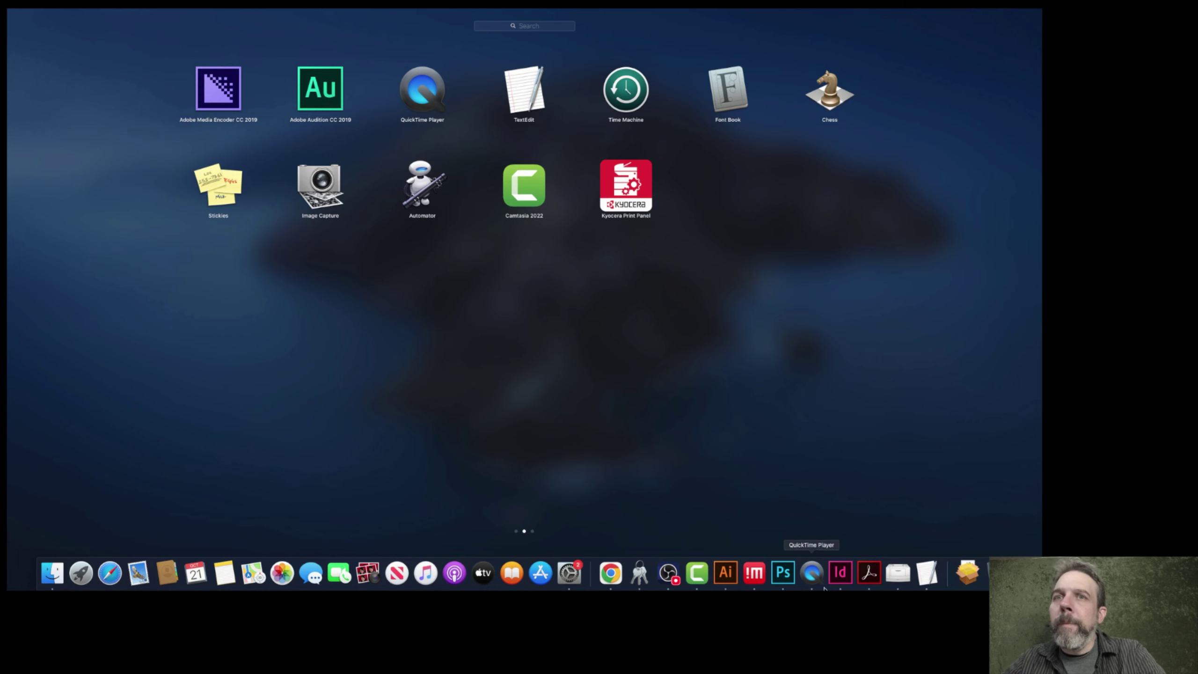
click(865, 577)
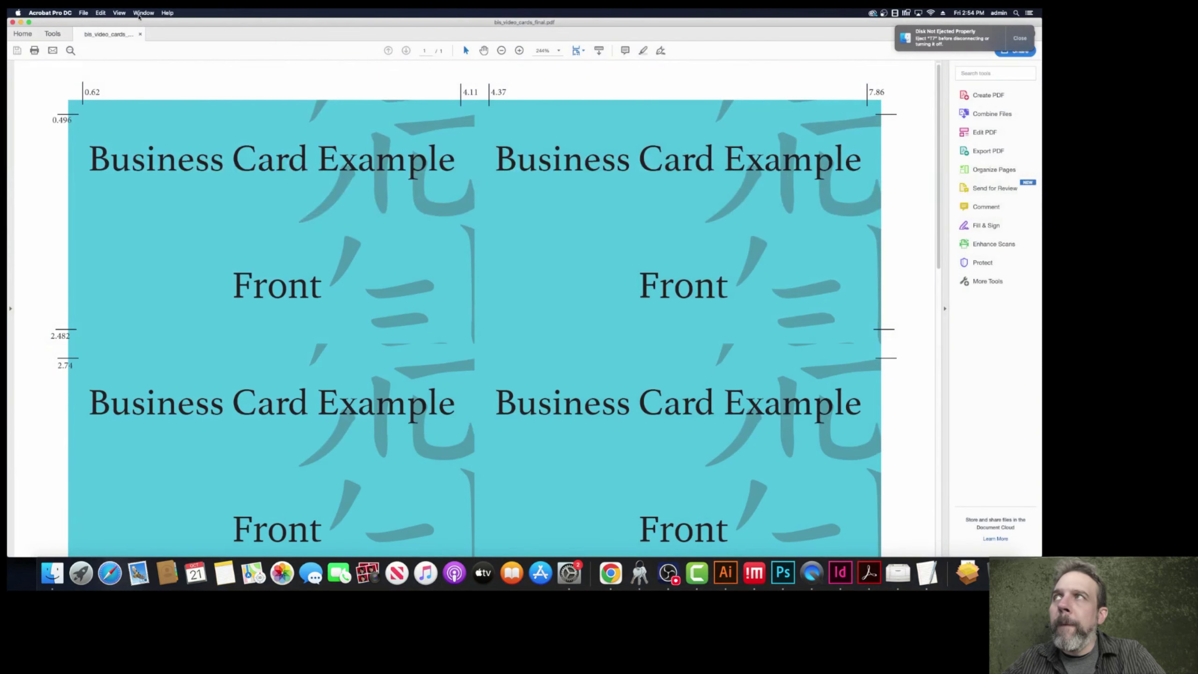
- Open trifold.pdf from the Desktop folder, sorting the files by date modified to find it
click(83, 13)
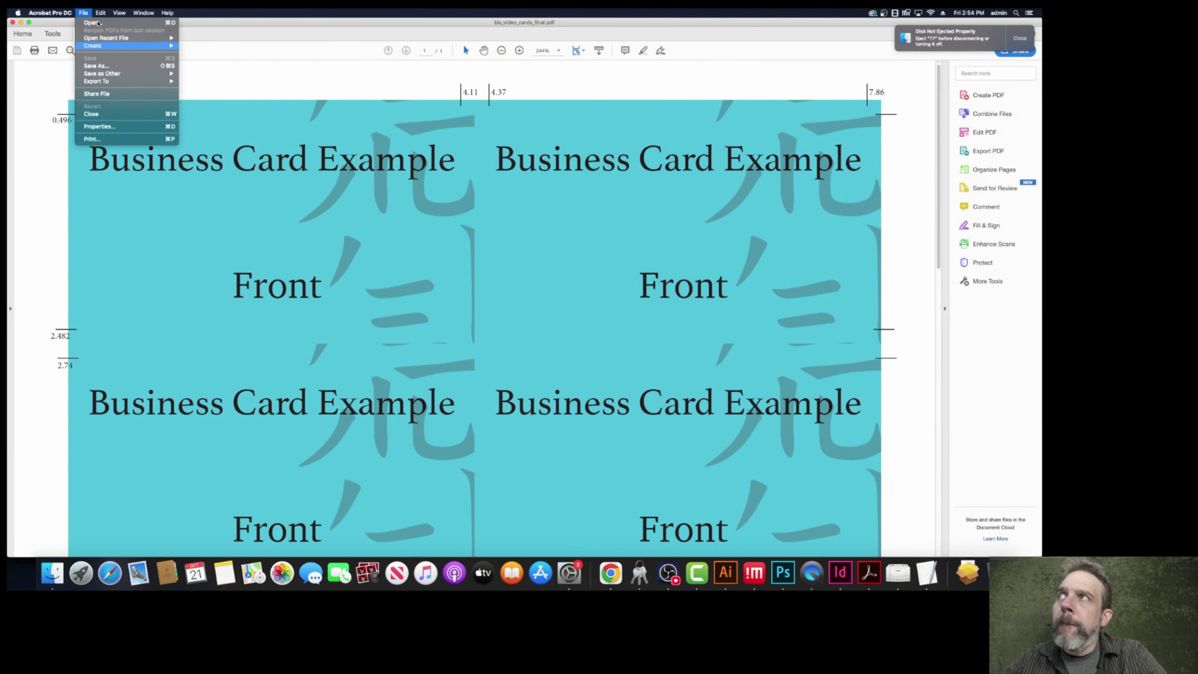
click(96, 22)
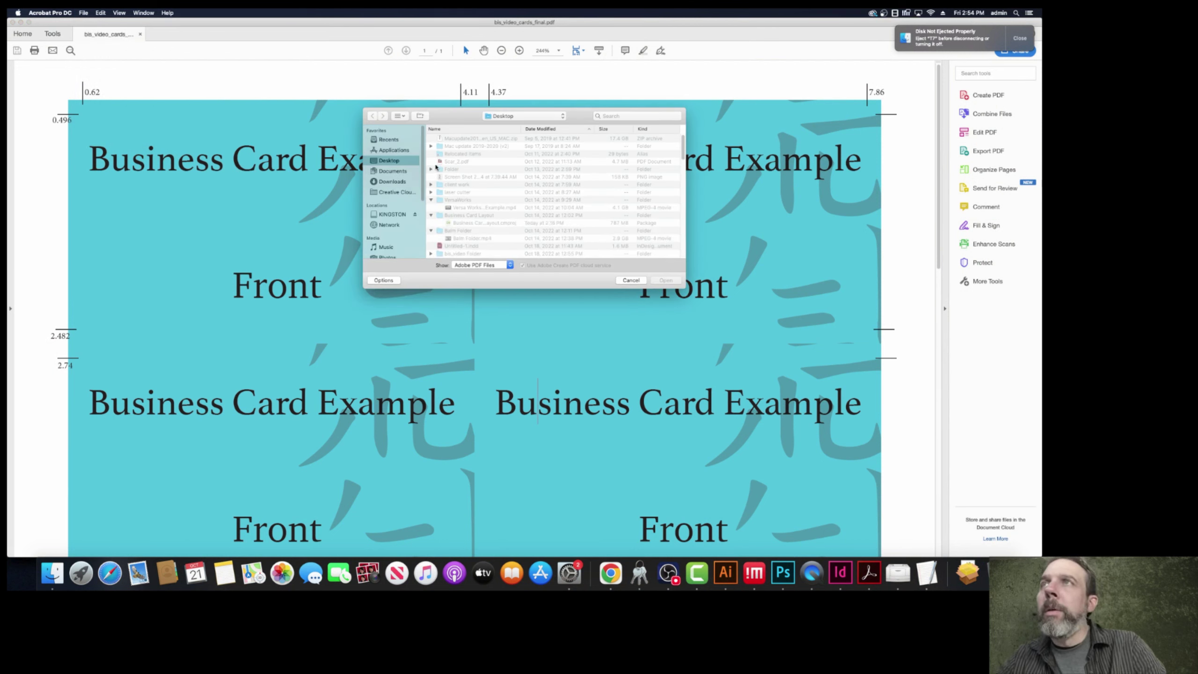
scroll(527, 178, down, 3)
scroll(526, 177, up, 3)
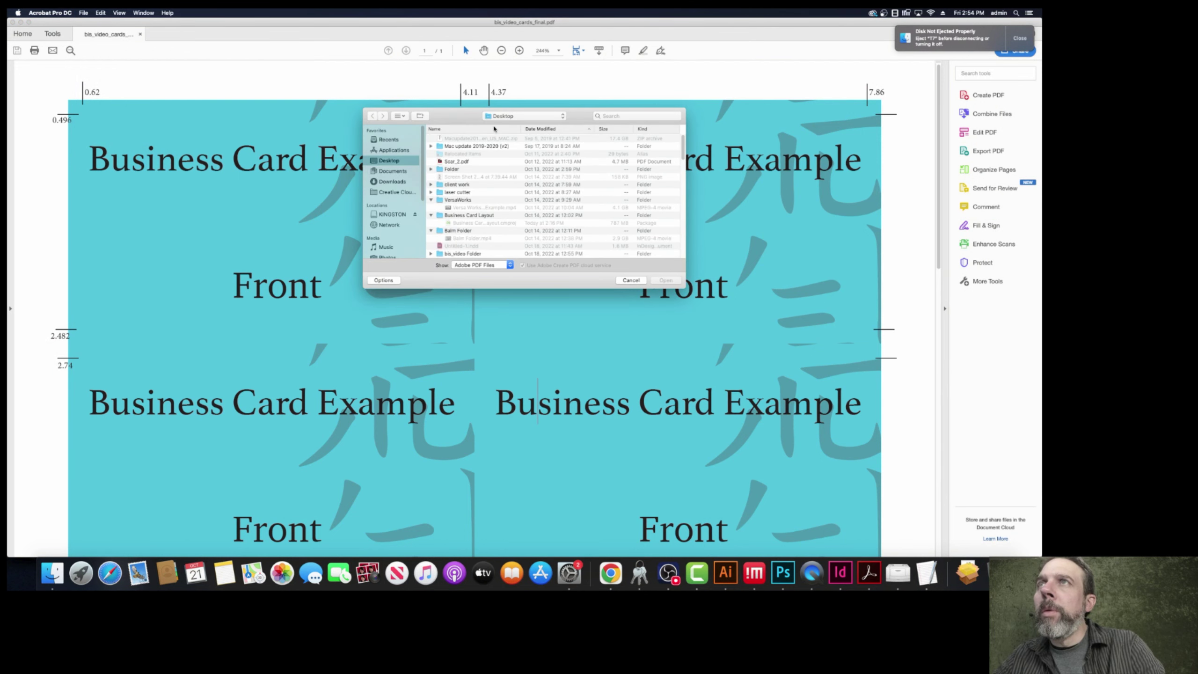
click(538, 130)
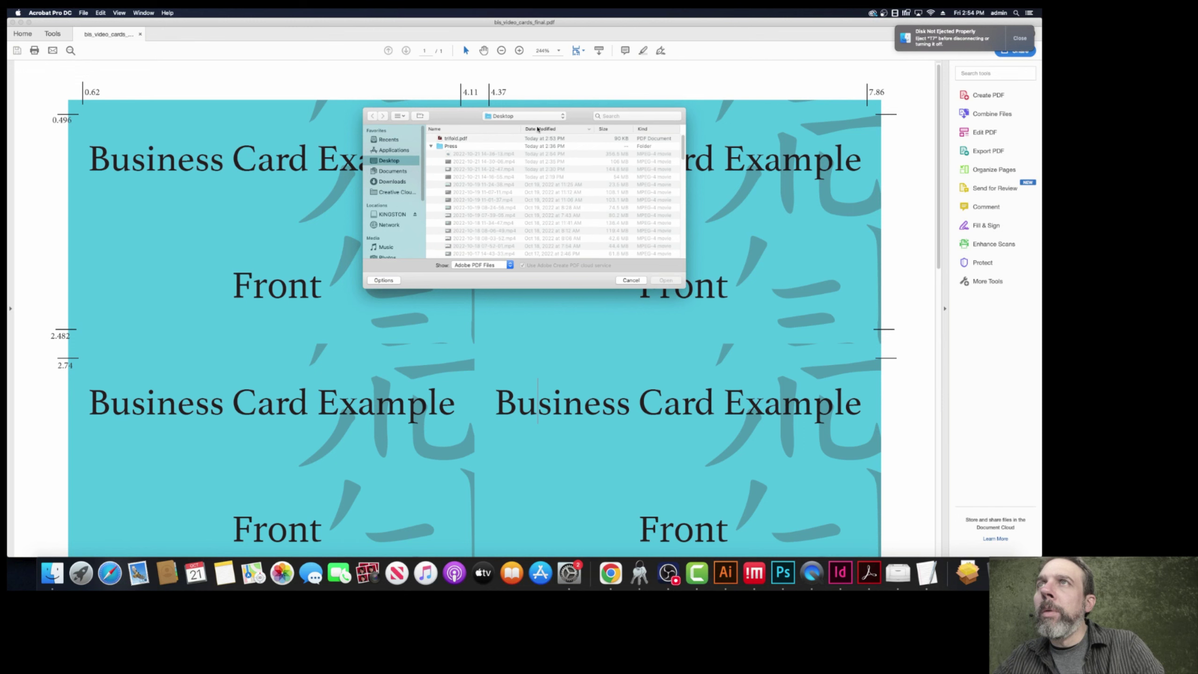
double_click(456, 138)
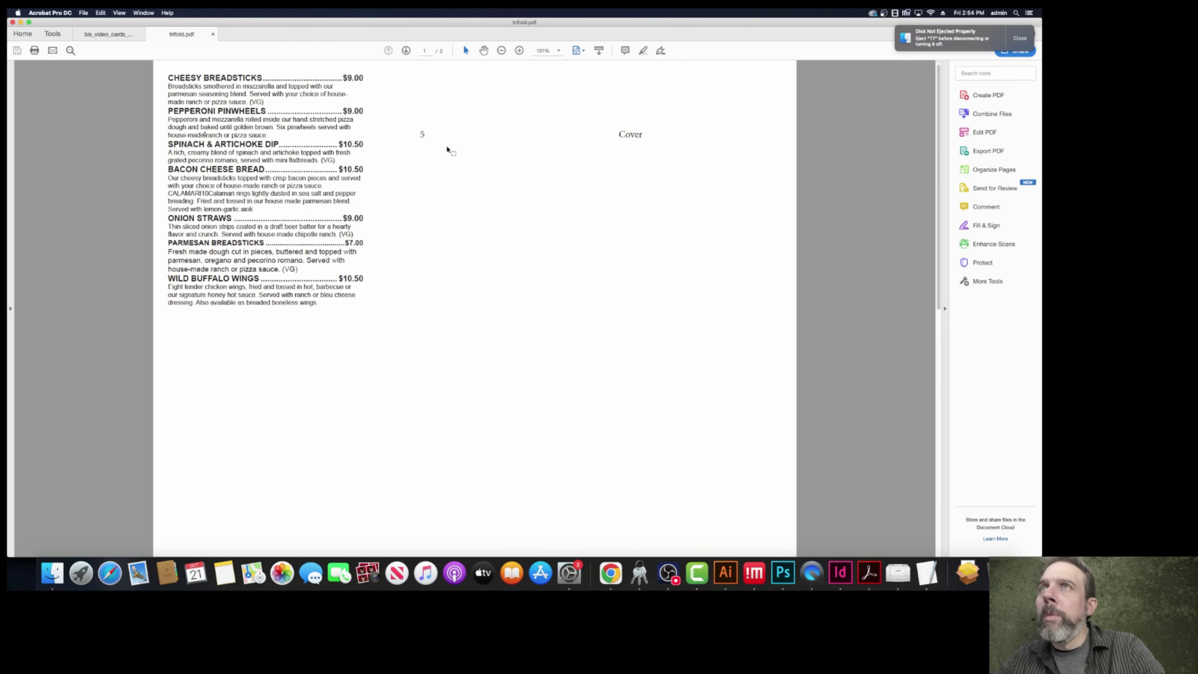
- Examine the paper source choices for all pages in the Paper Feed settings of the color printer
click(34, 50)
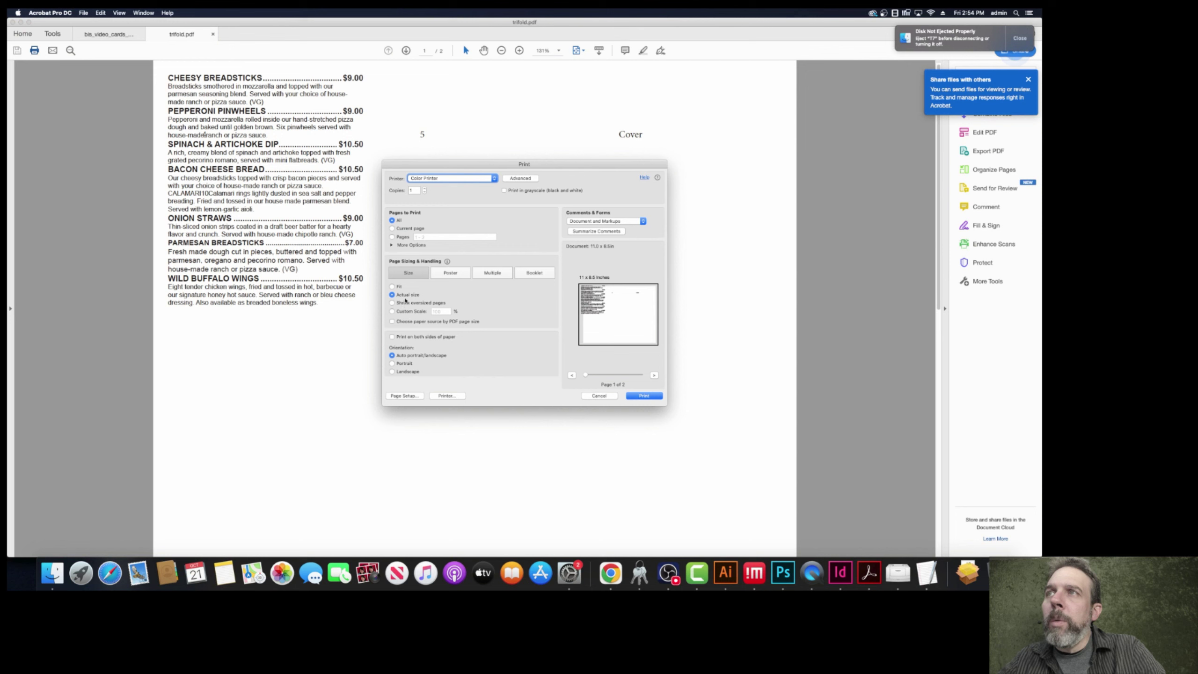
click(440, 397)
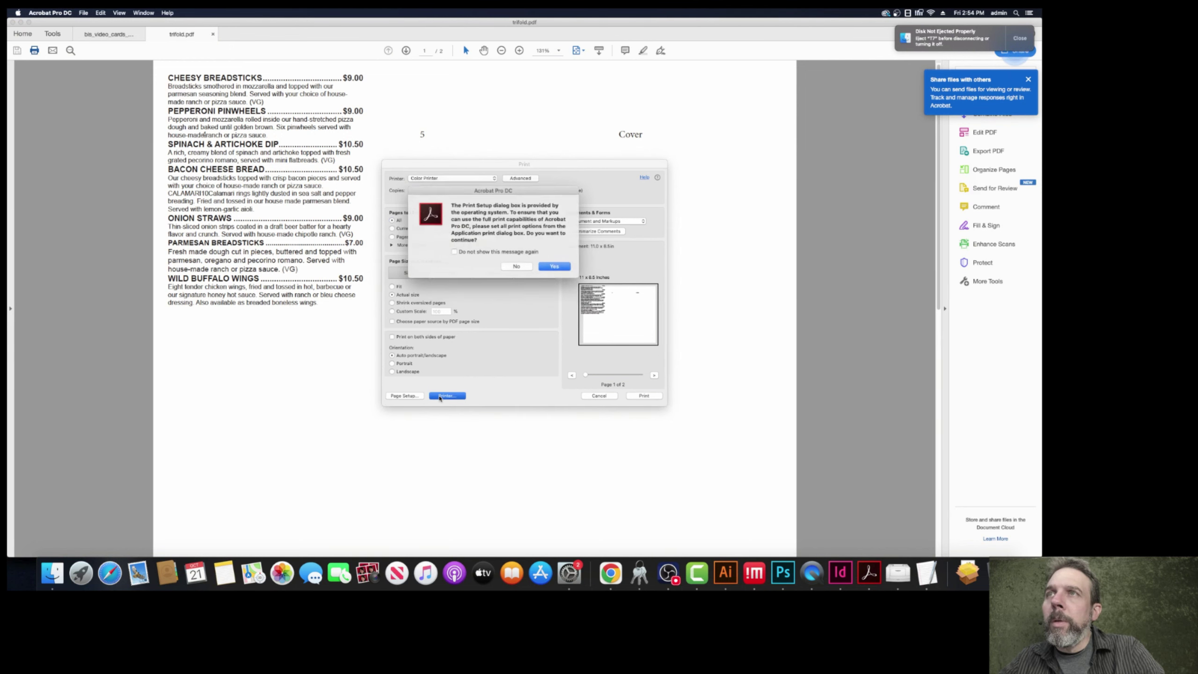
click(564, 268)
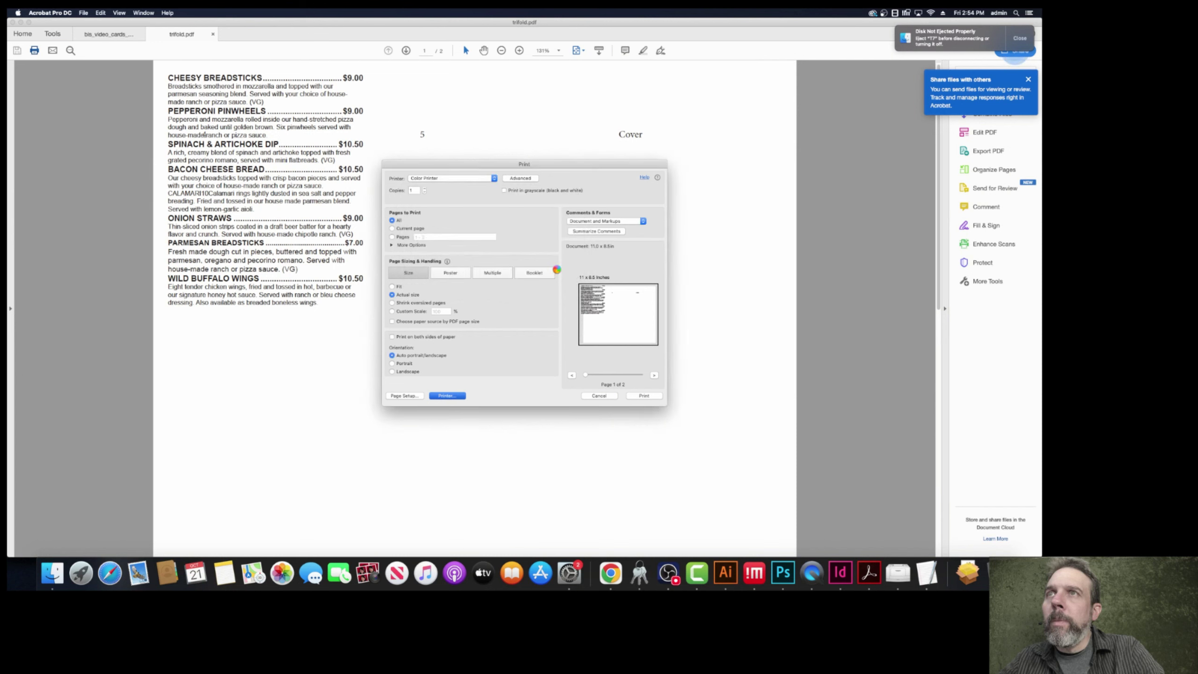
click(556, 266)
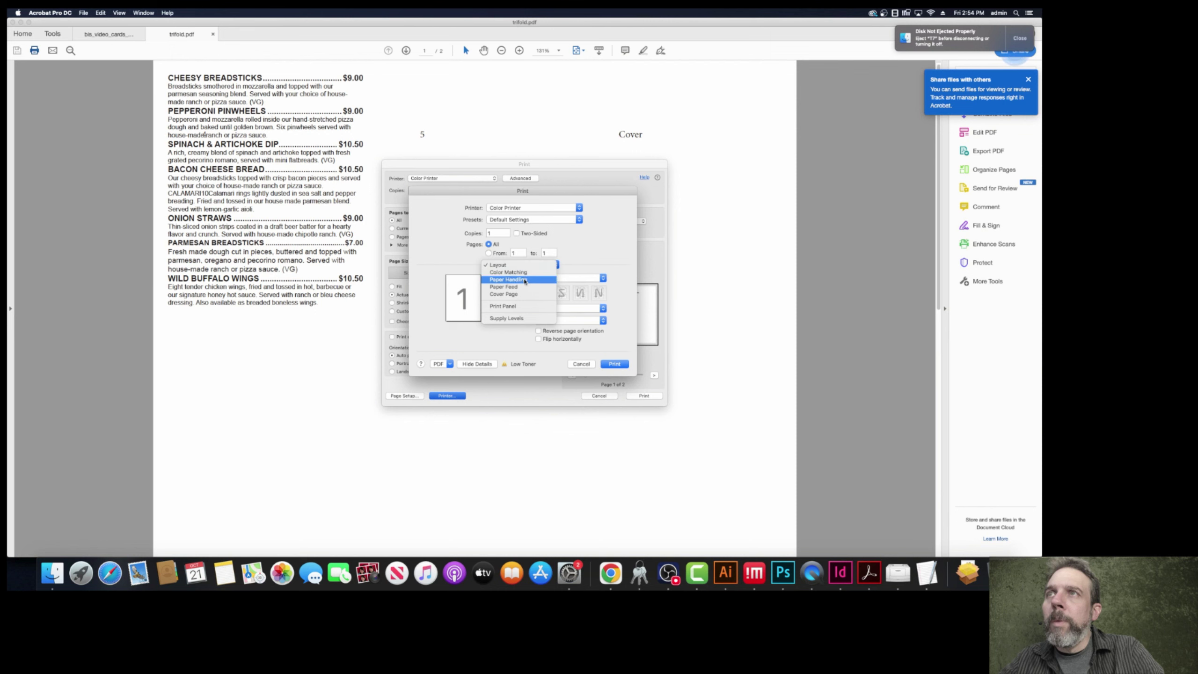
click(523, 287)
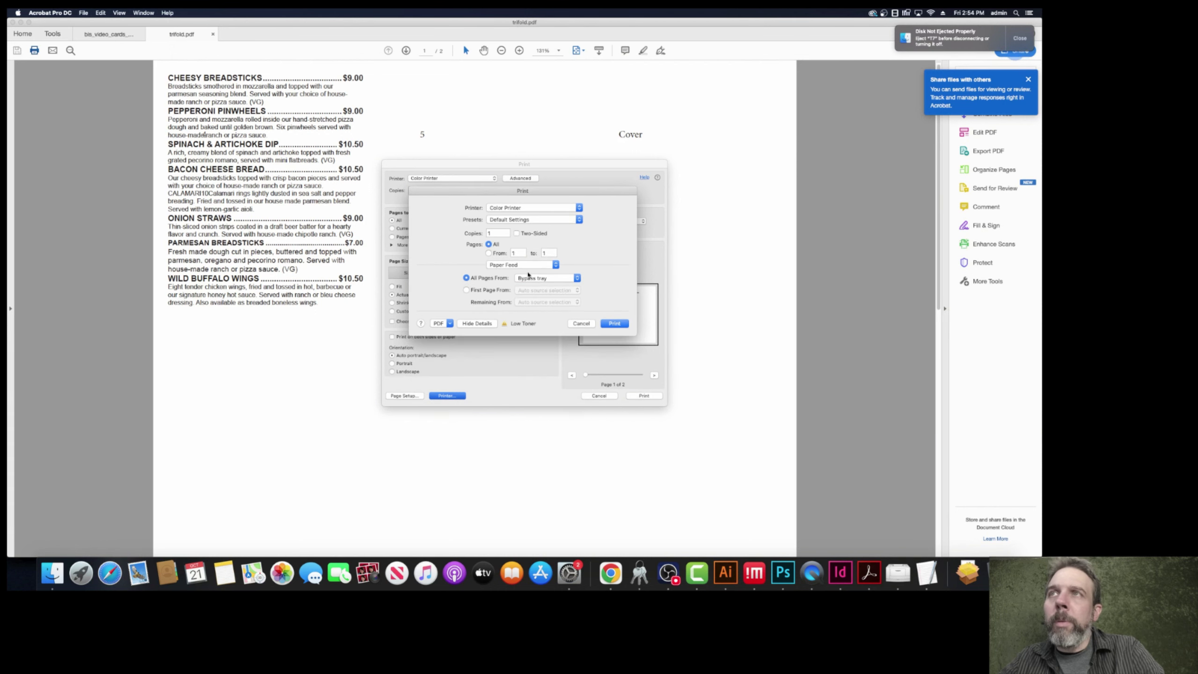
click(533, 278)
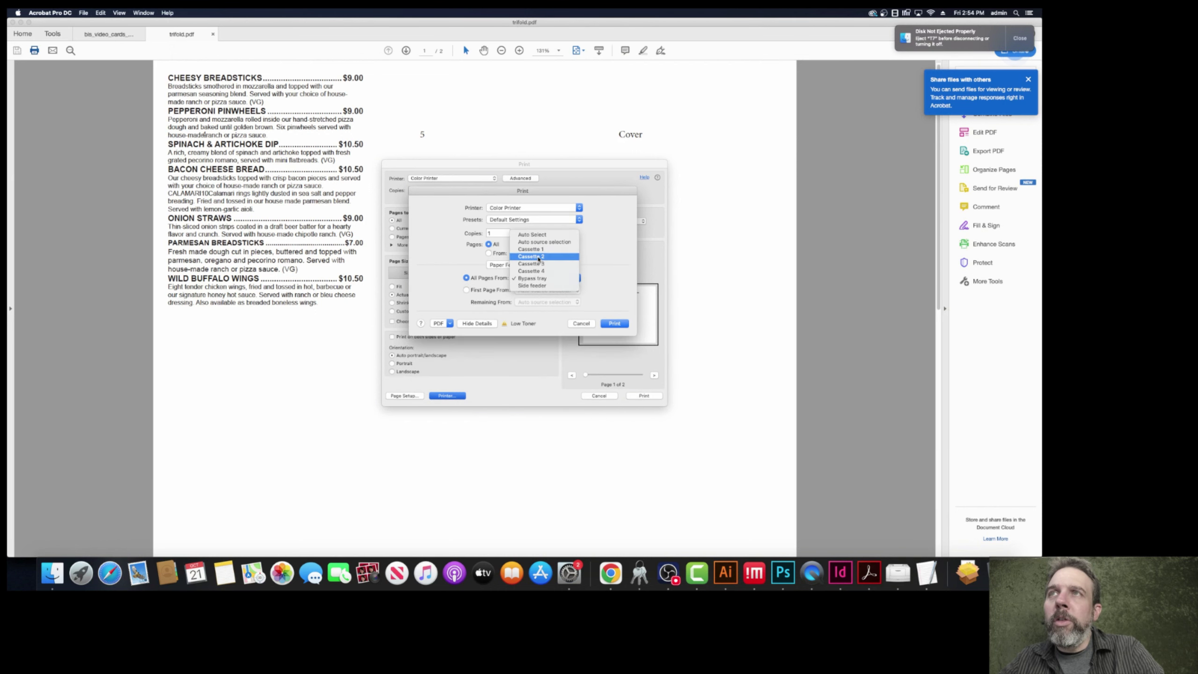
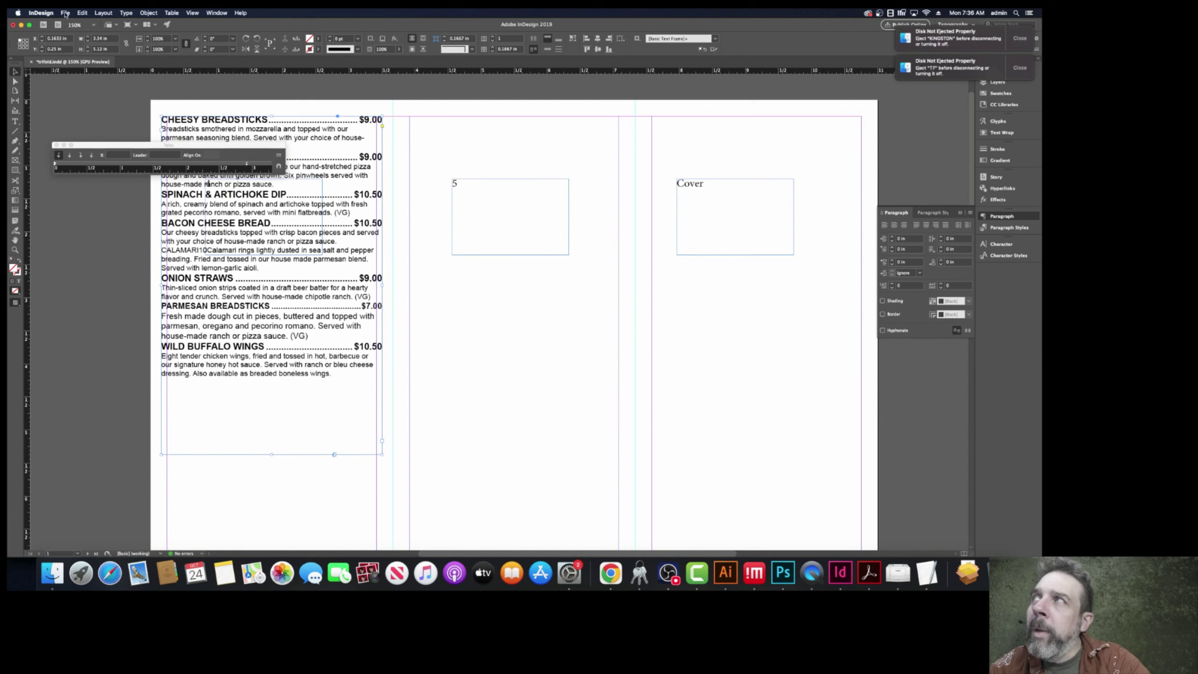
- Try setting all document margins to 0.125 in together with the Adjust Layout option in InDesign
click(65, 13)
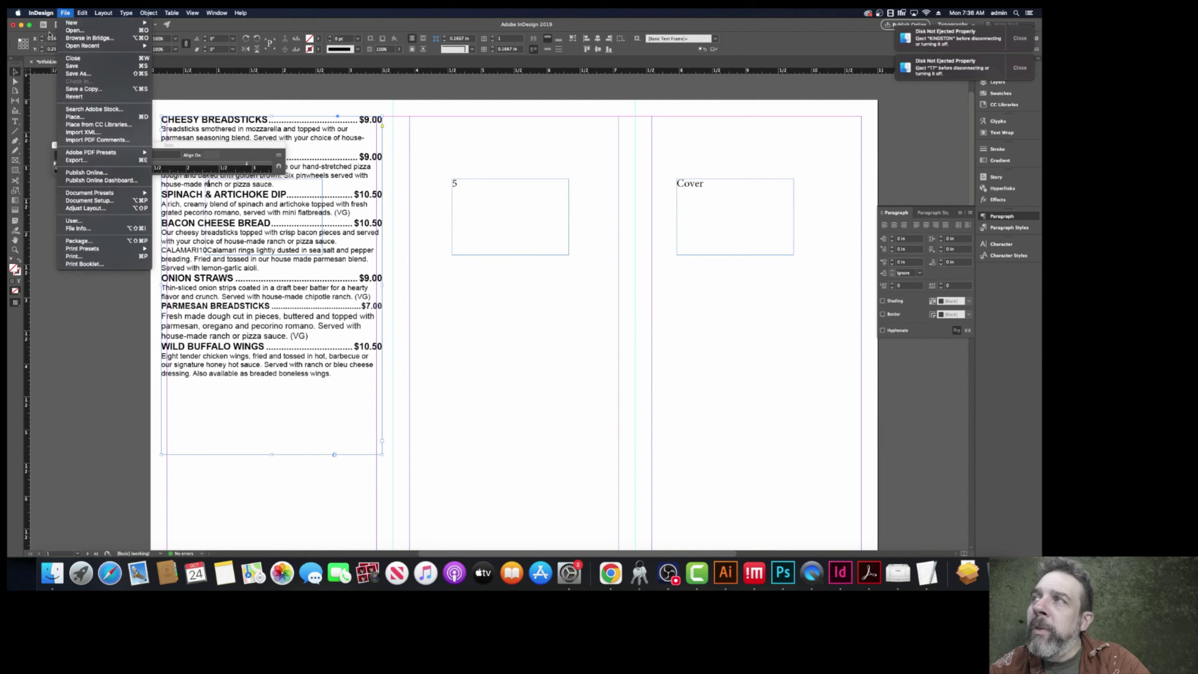
click(94, 202)
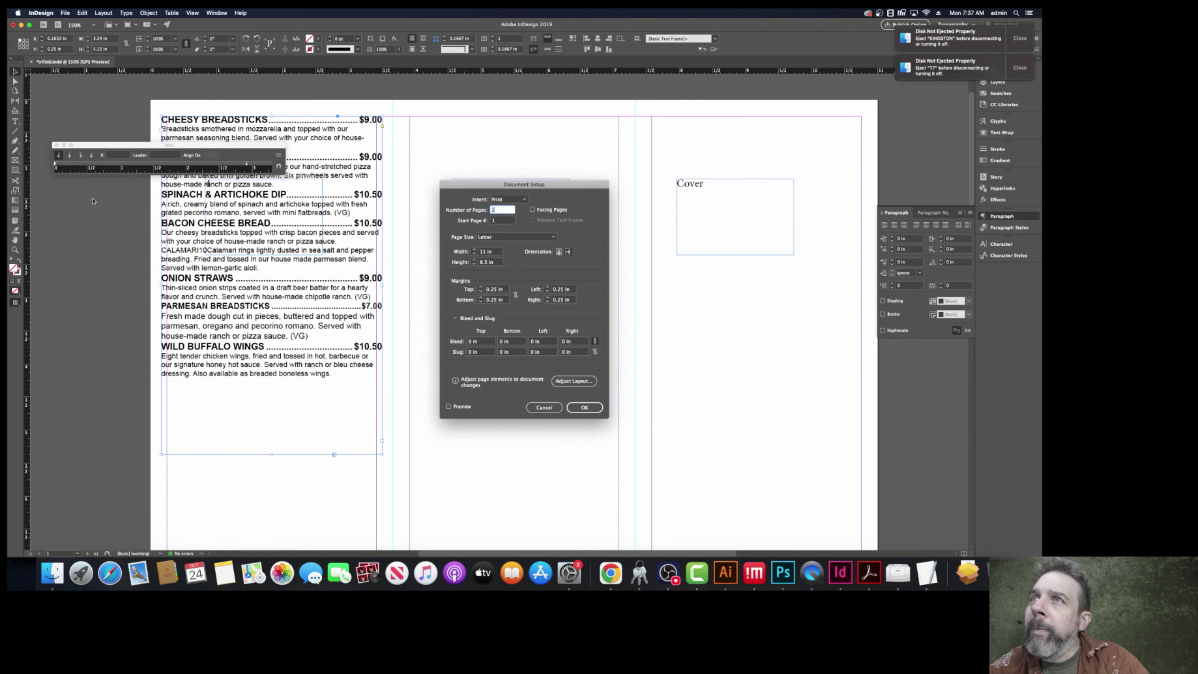
click(496, 289)
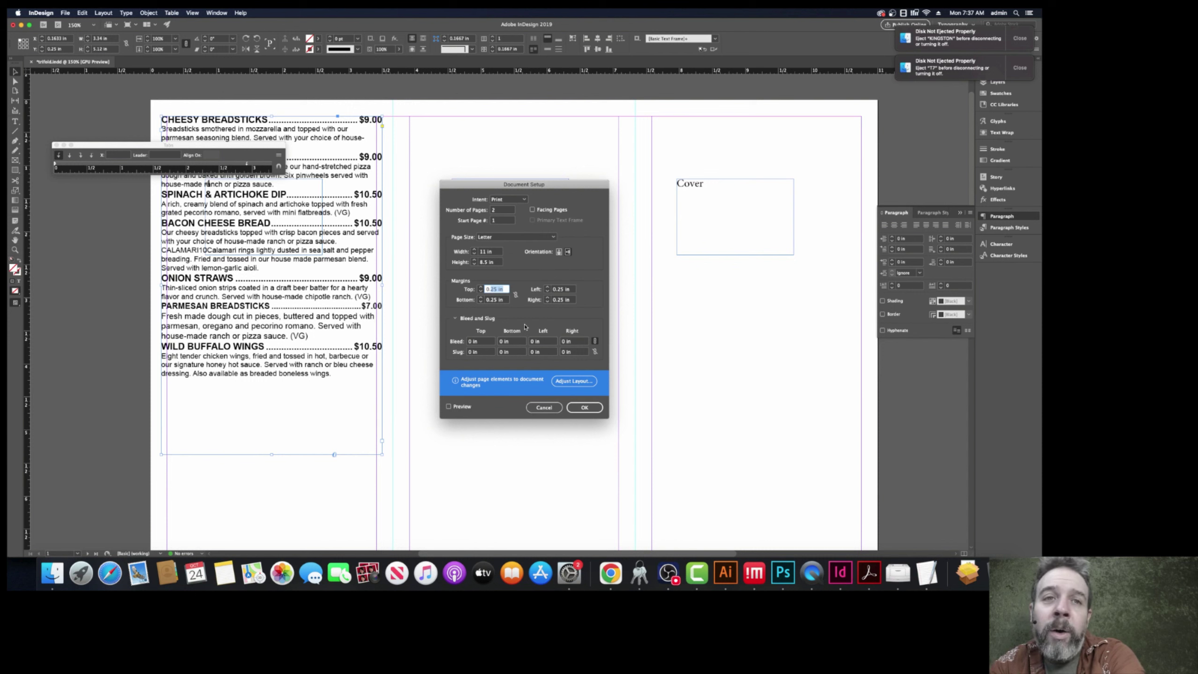
text(0.)
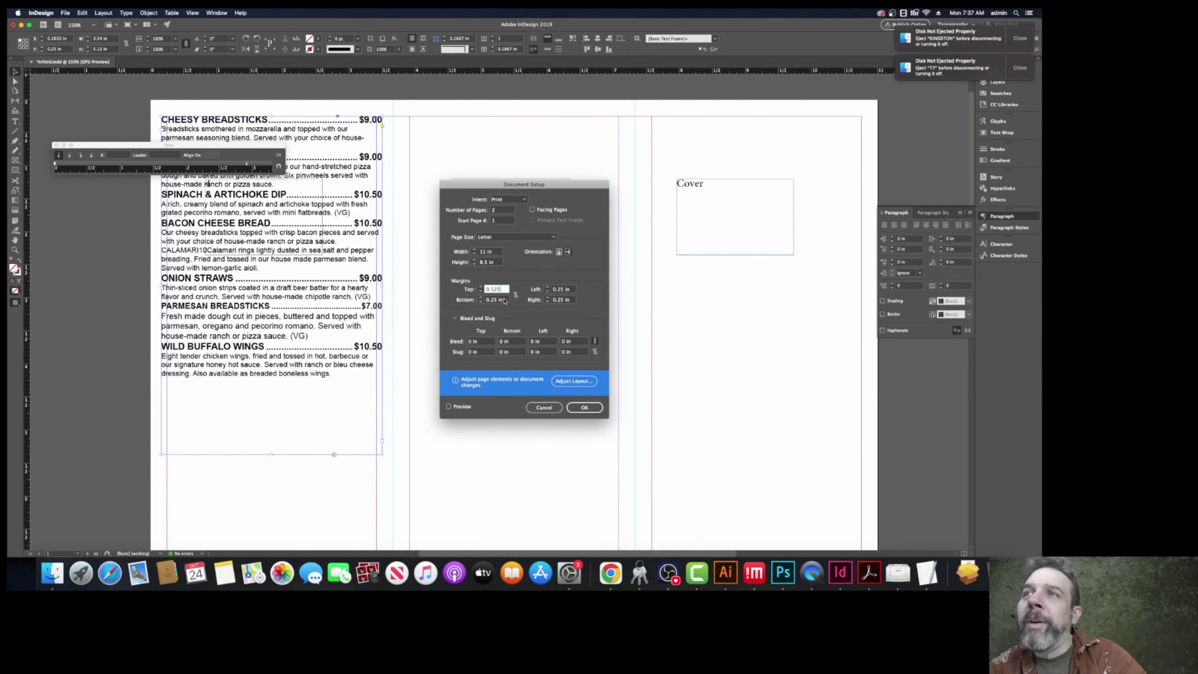
click(516, 294)
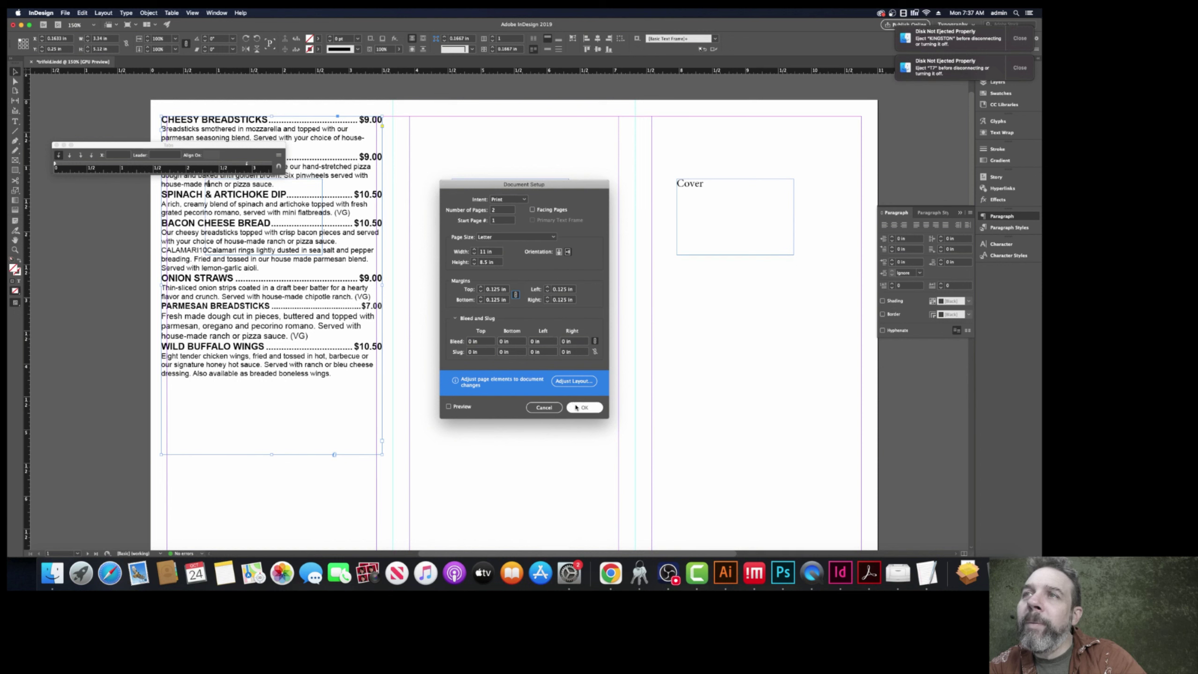
click(562, 382)
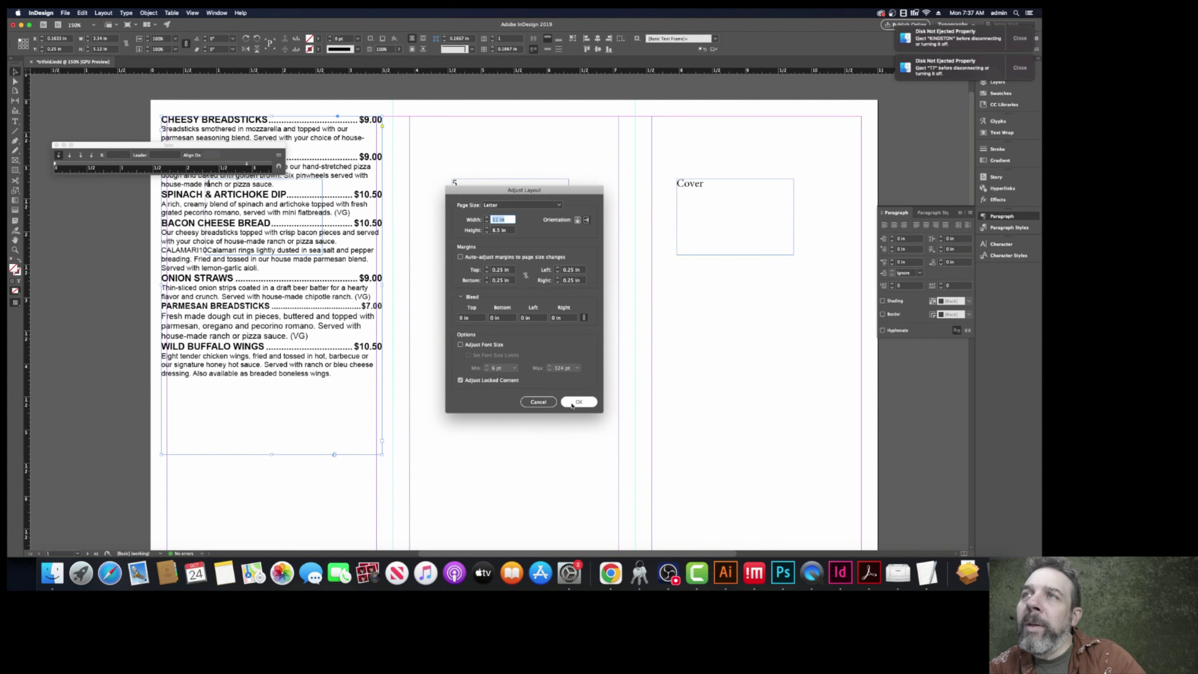
click(578, 402)
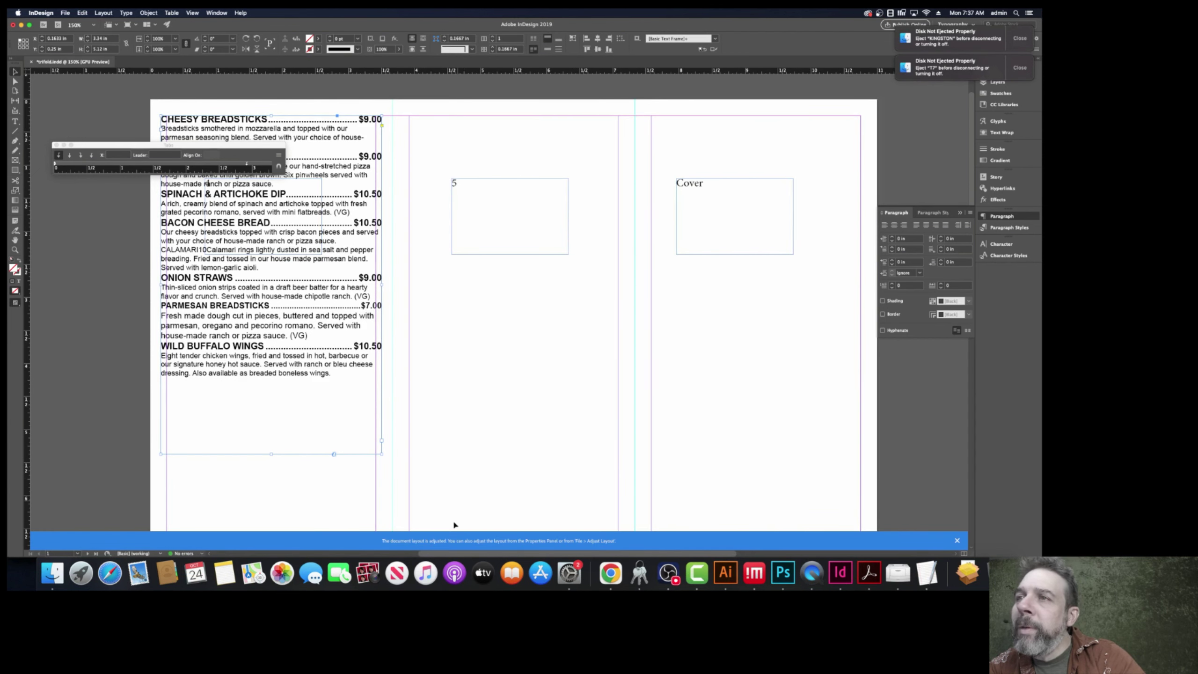
- Set all four document margins to 0.125 in through the document setup, with the margin values linked
click(66, 13)
click(94, 202)
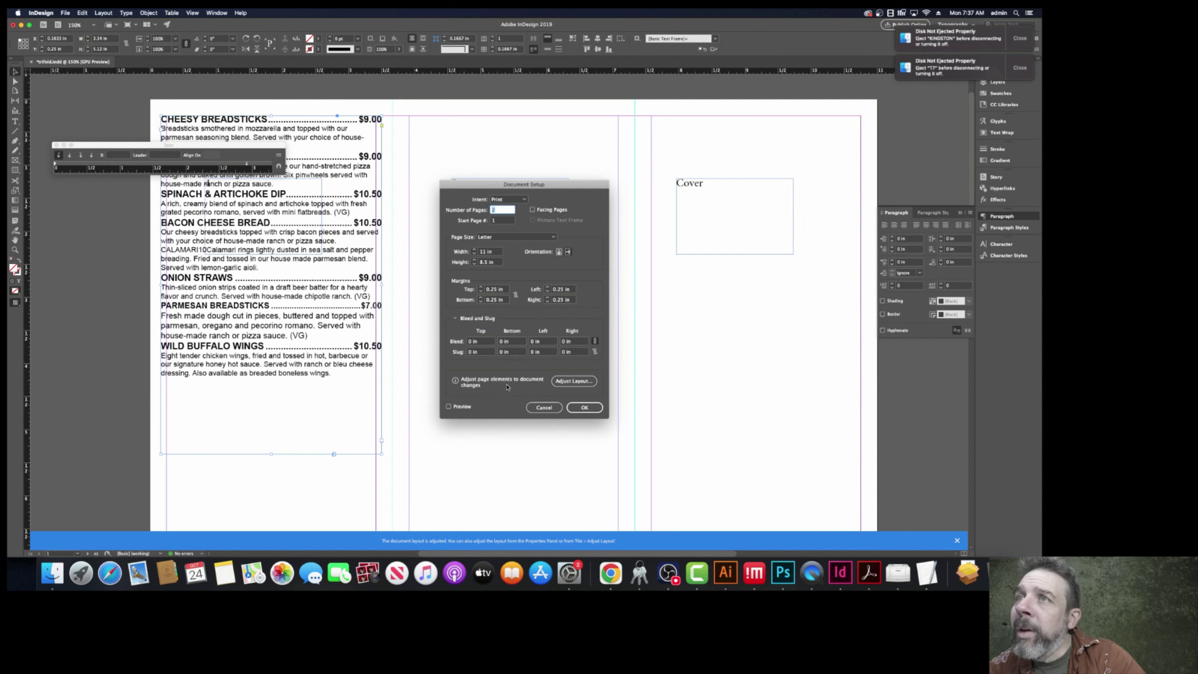
click(503, 293)
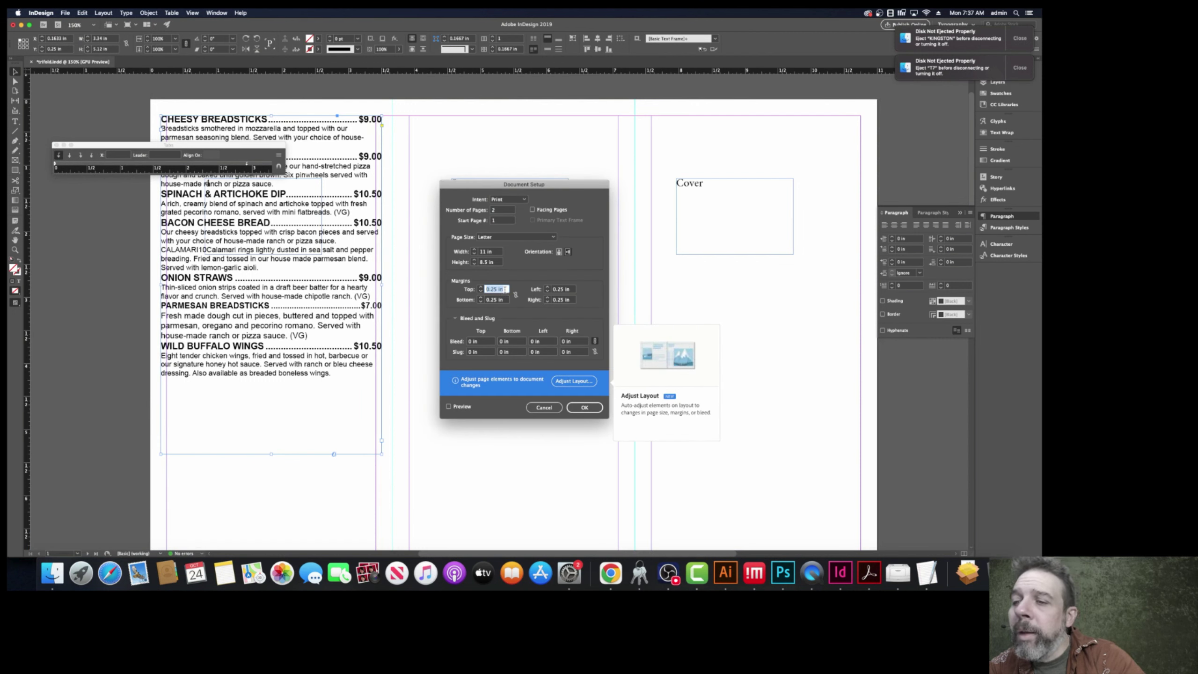
text(.125)
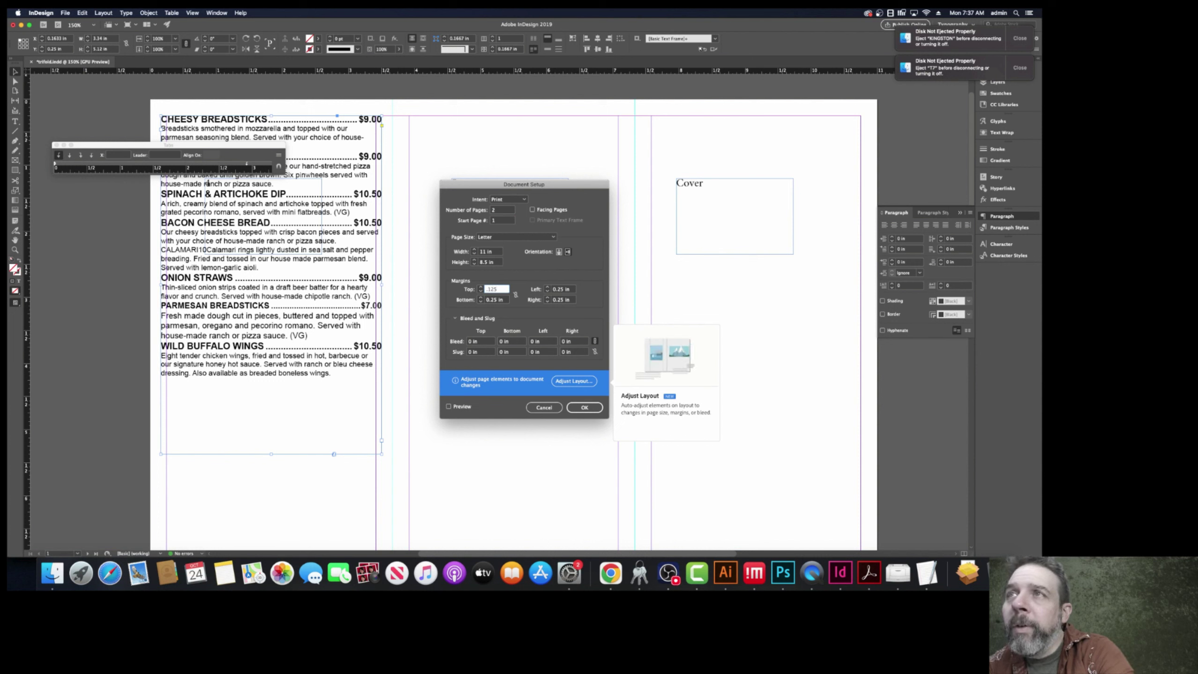
click(516, 295)
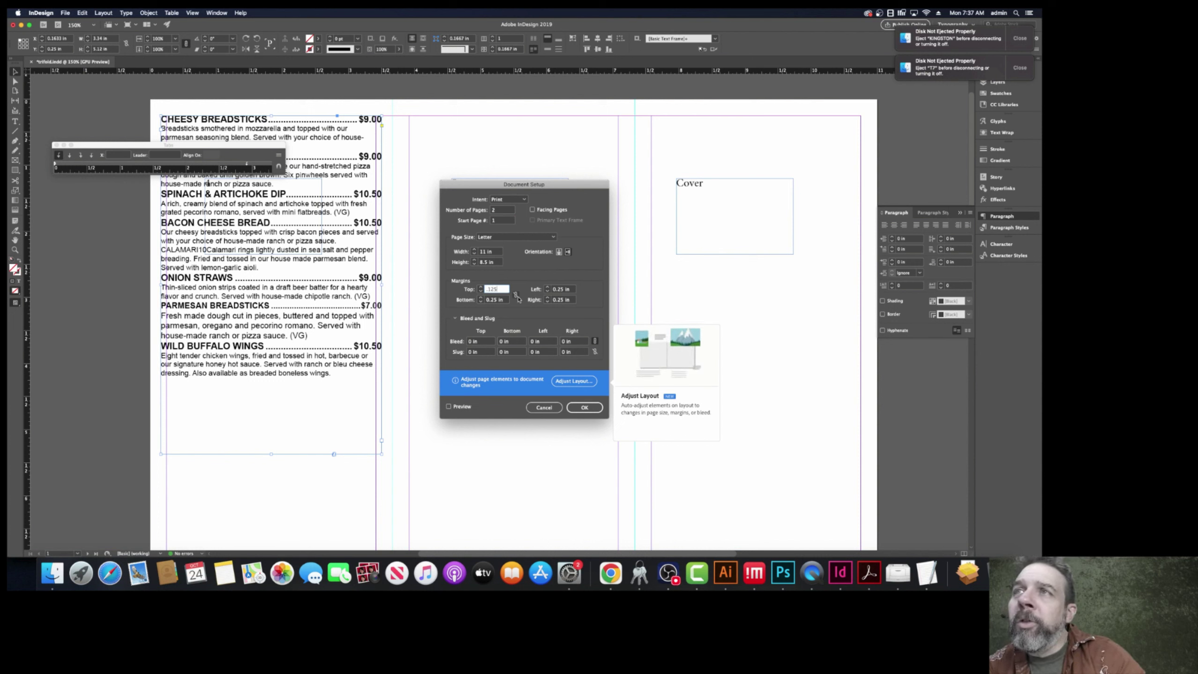
click(585, 407)
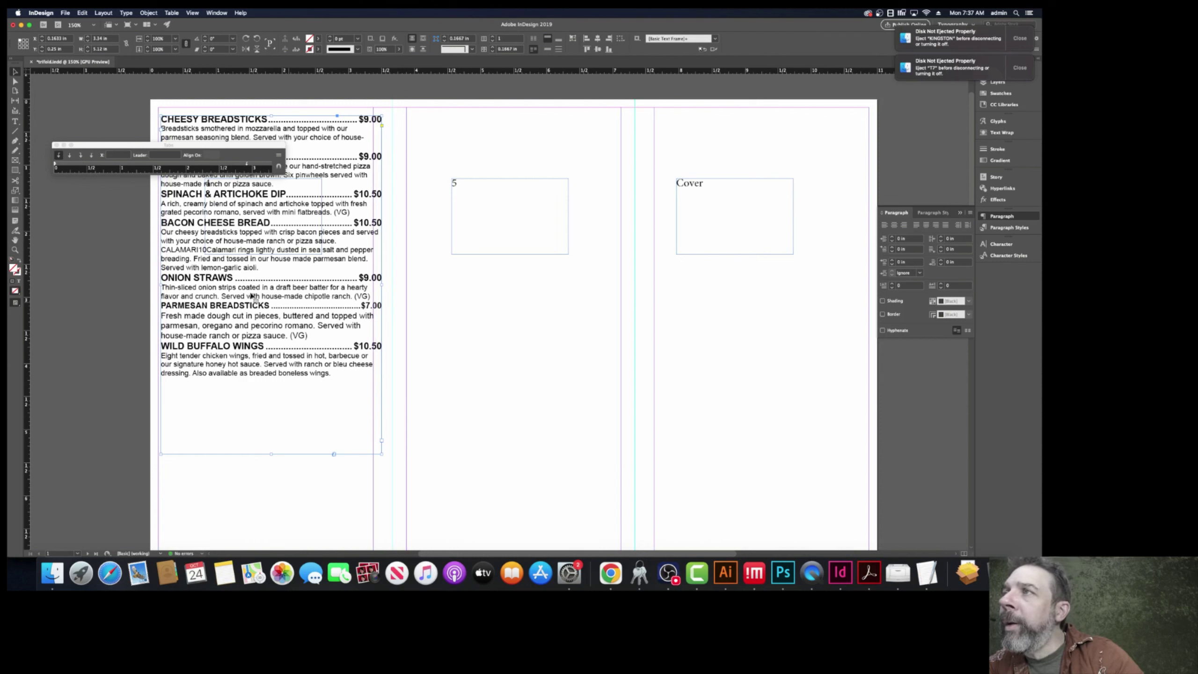
- Move the appetizer text frame up to the new margin corner of its panel and move the Tabs panel off the text
key(shift+super+a)
drag(245, 252, 243, 244)
click(105, 329)
drag(141, 145, 586, 240)
- Separate the CALAMARI heading from its price with a tab, write the price as $10.00, and start the description on its own line
click(15, 121)
drag(159, 241, 204, 241)
click(1001, 244)
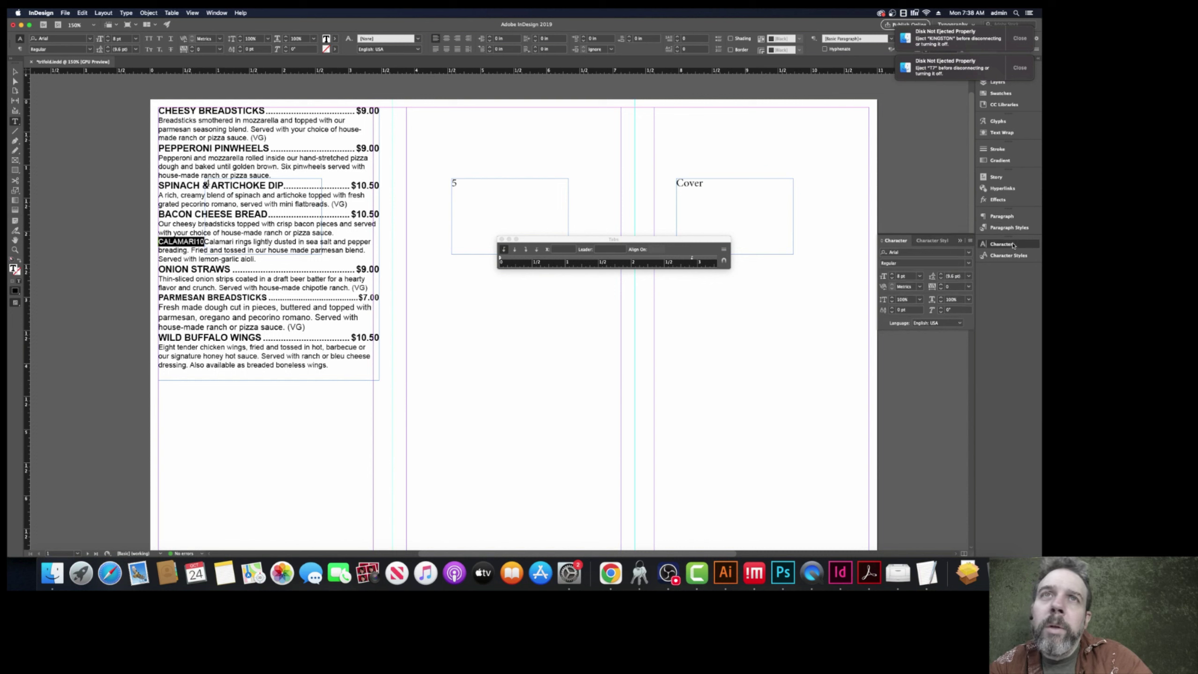
click(1009, 256)
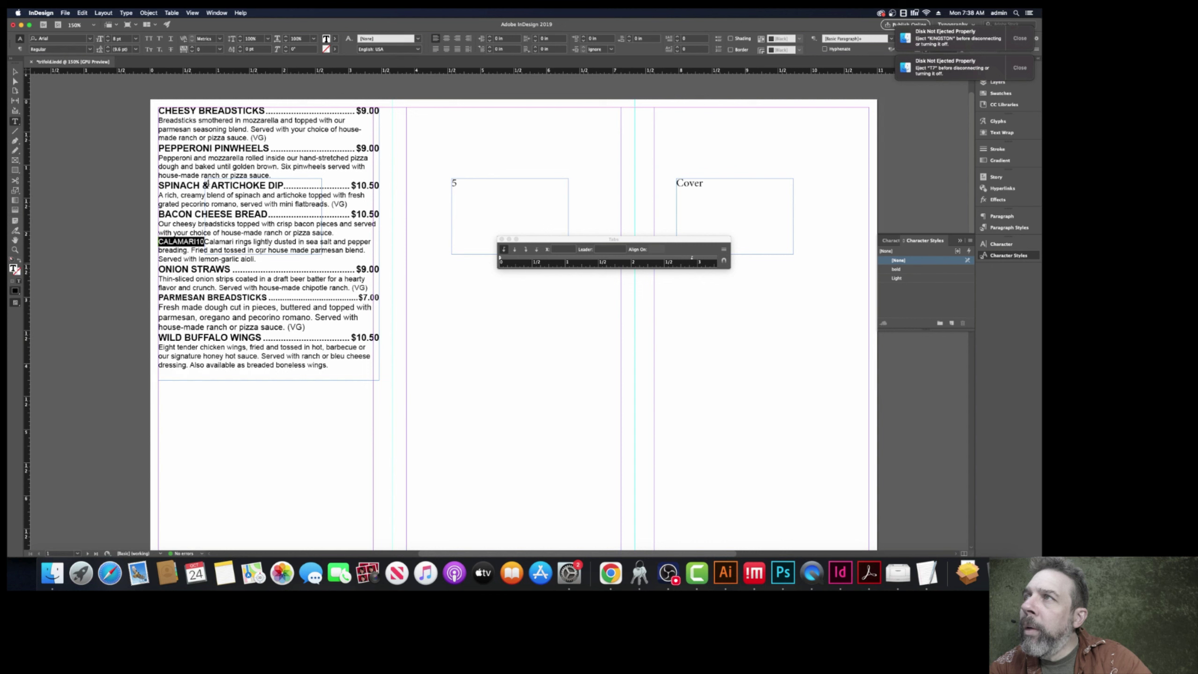
click(198, 242)
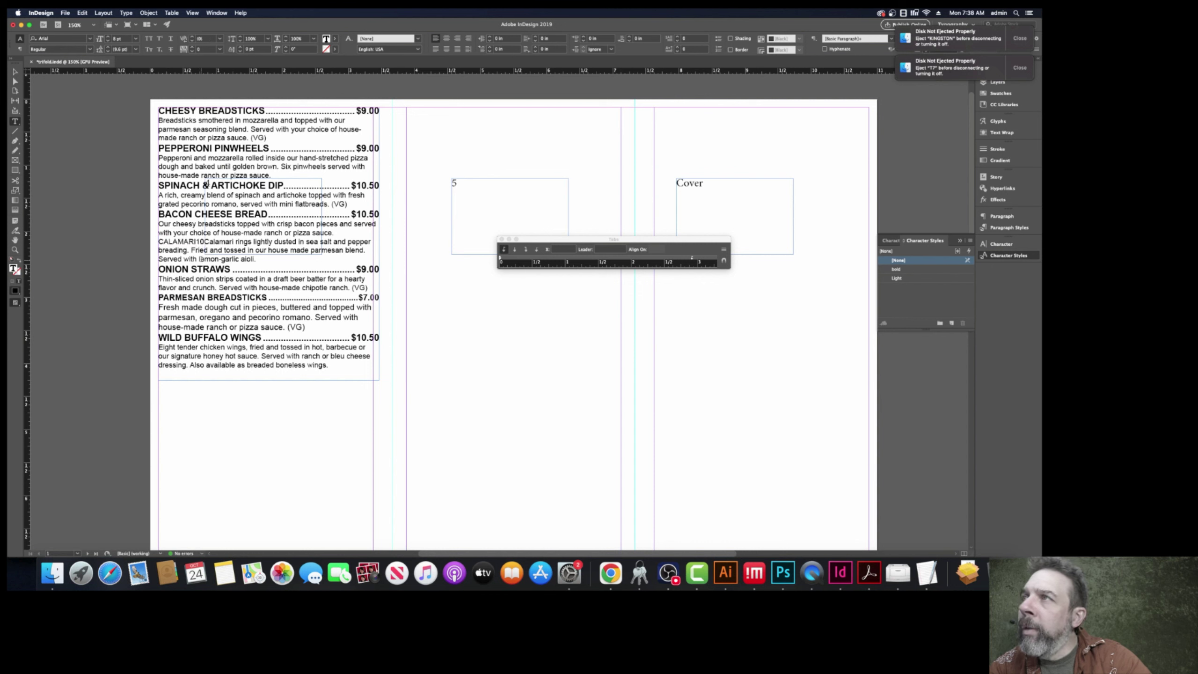
key(Tab)
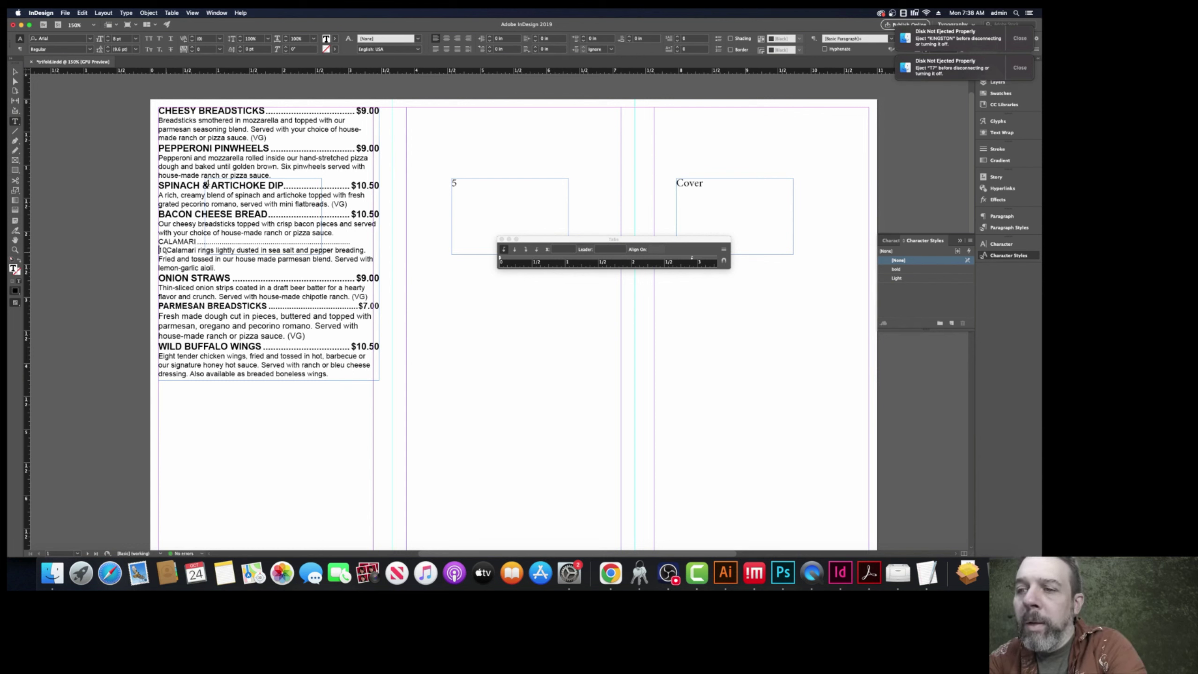
click(166, 250)
text(.00)
key(Return)
click(355, 242)
text($)
- Apply the bold character style to the whole CALAMARI heading line
triple_click(353, 241)
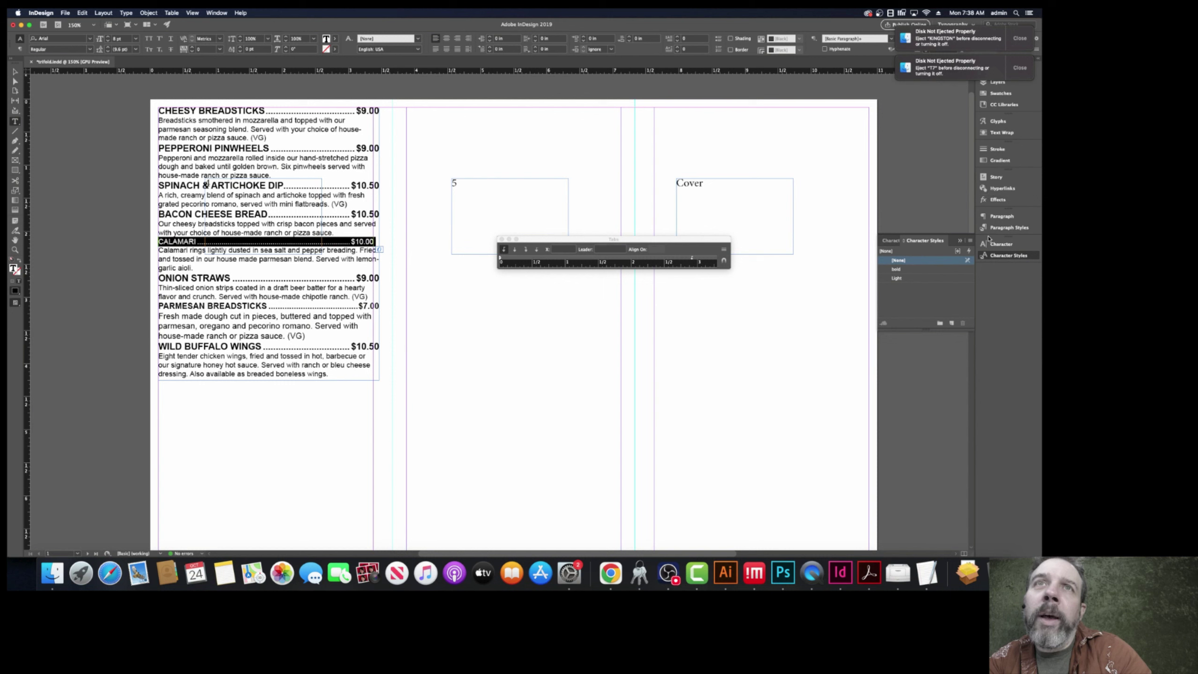
click(999, 217)
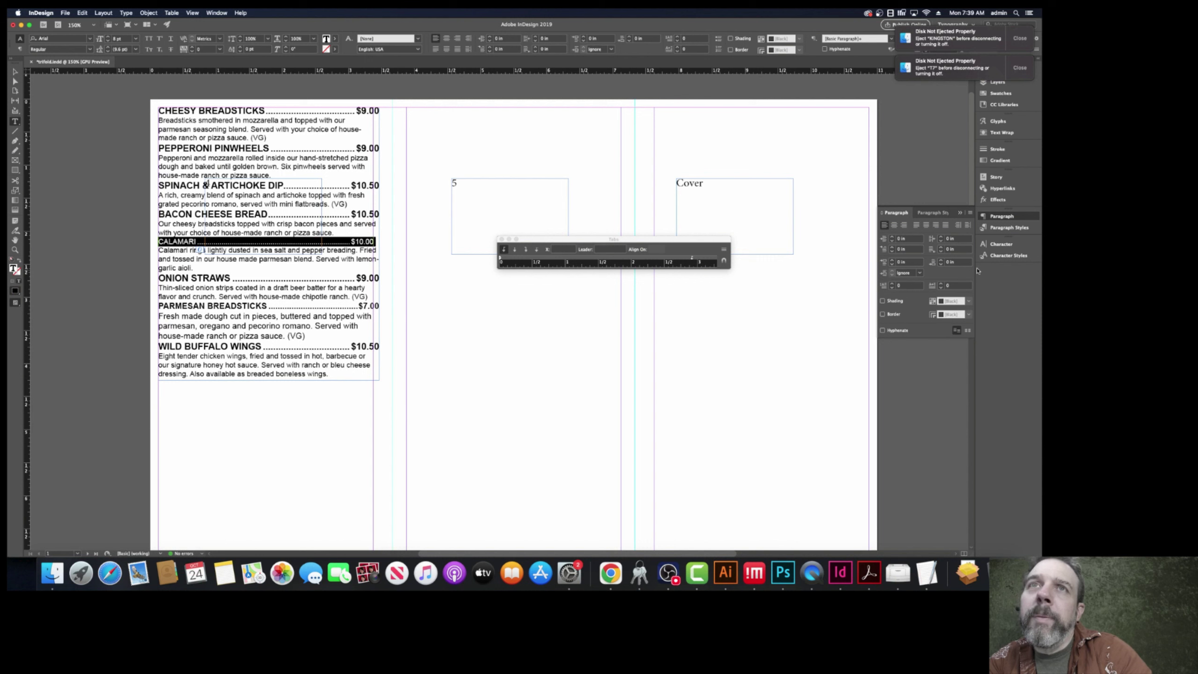
click(1009, 255)
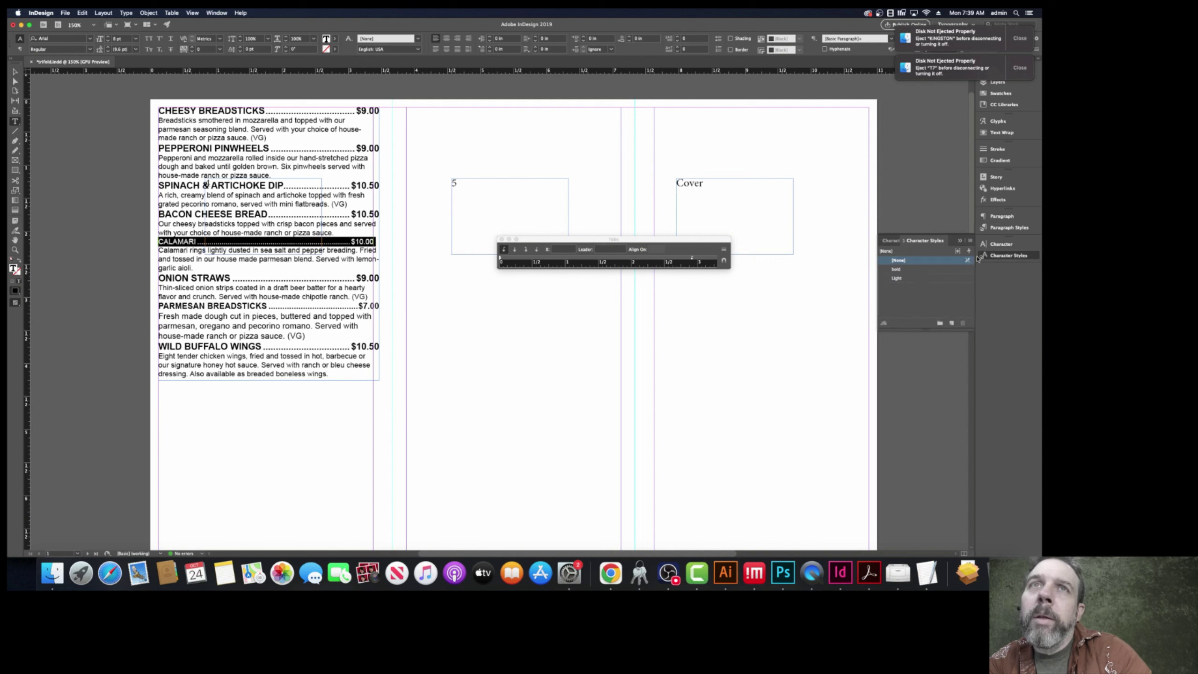
click(906, 270)
click(499, 371)
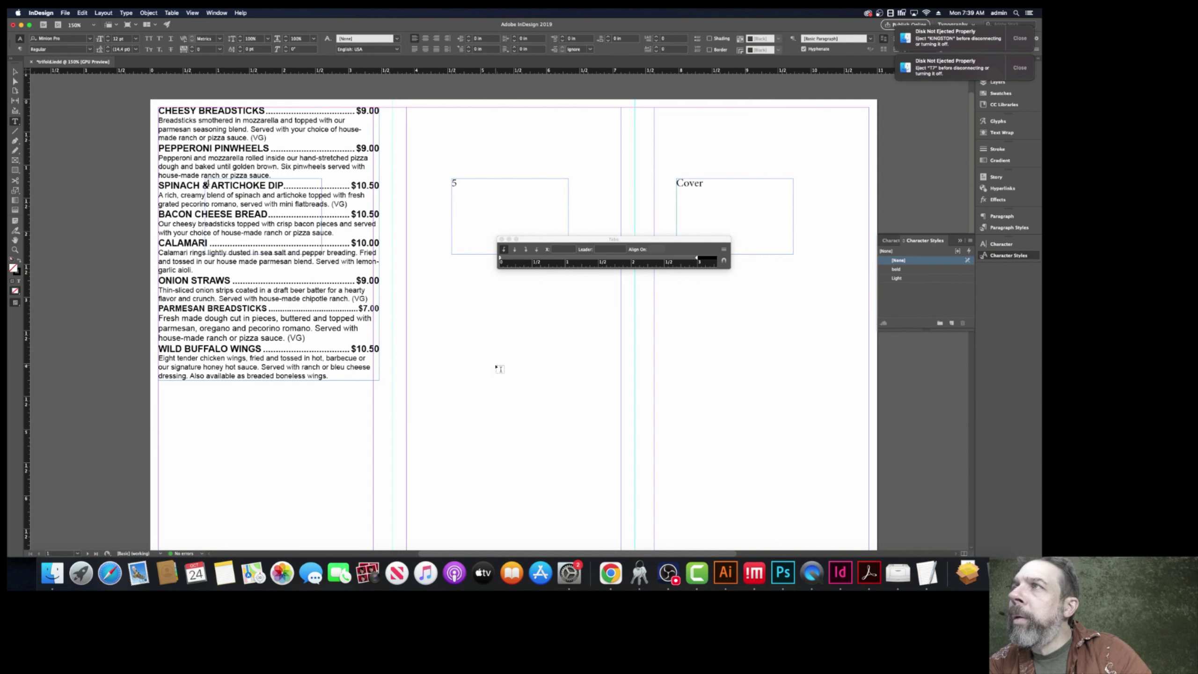
- Add a repeated copy of the appetizer listings at the end of the text and extend the frame's lower edge down the panel
click(330, 376)
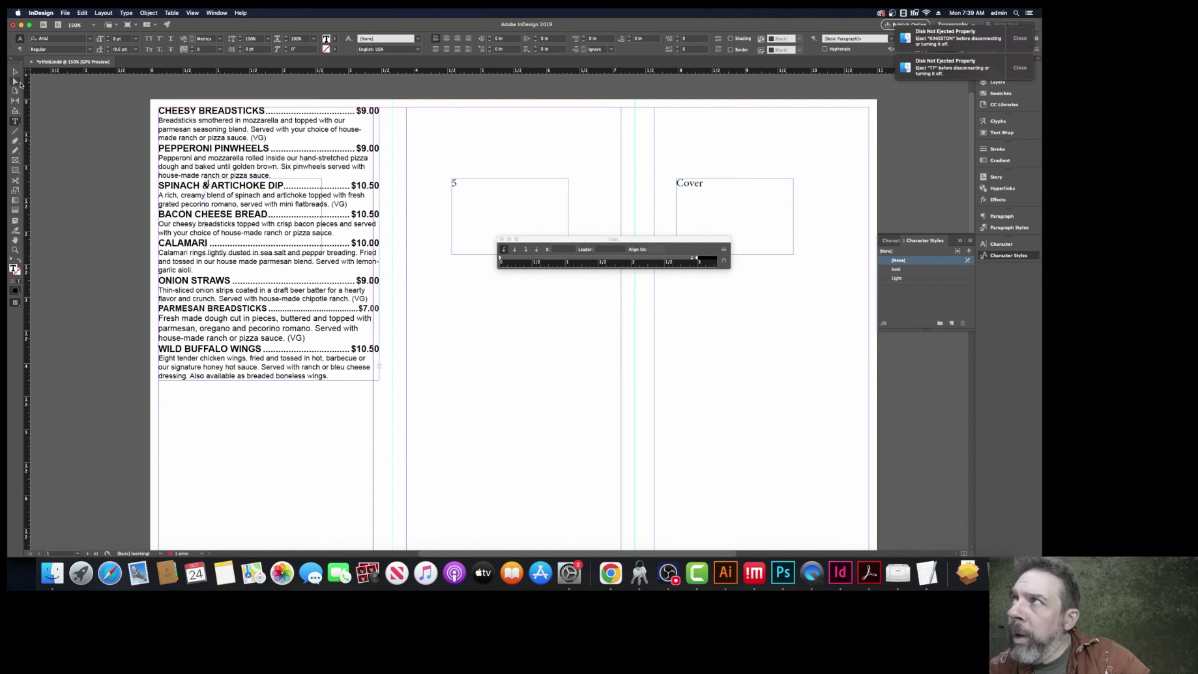
key(Escape)
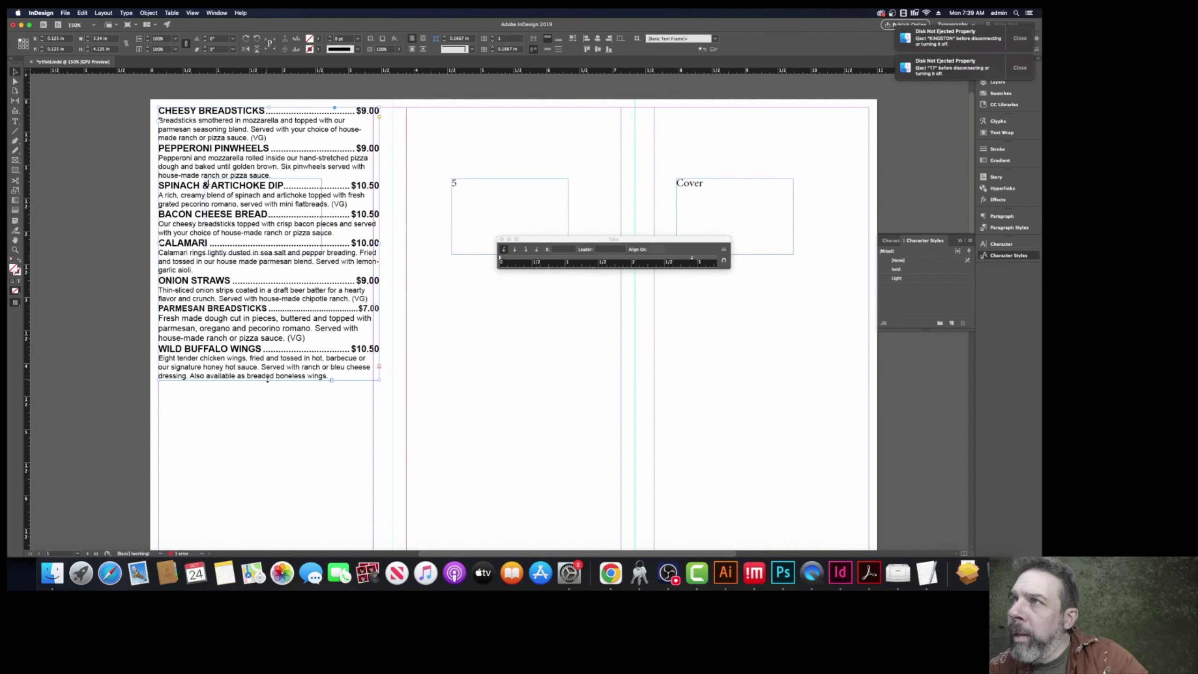
drag(268, 380, 267, 534)
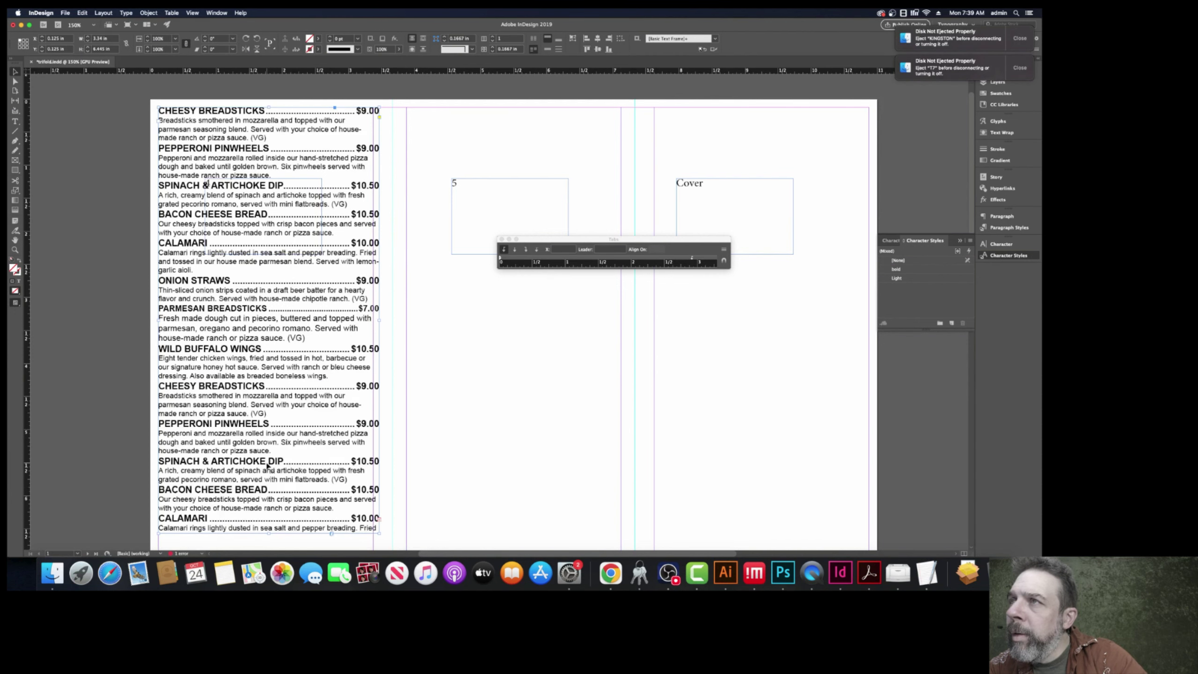
- Extend the appetizer frame downward to show all listings and bring its lower edge back up to the bottom margin at 8.25 in height
scroll(271, 456, down, 5)
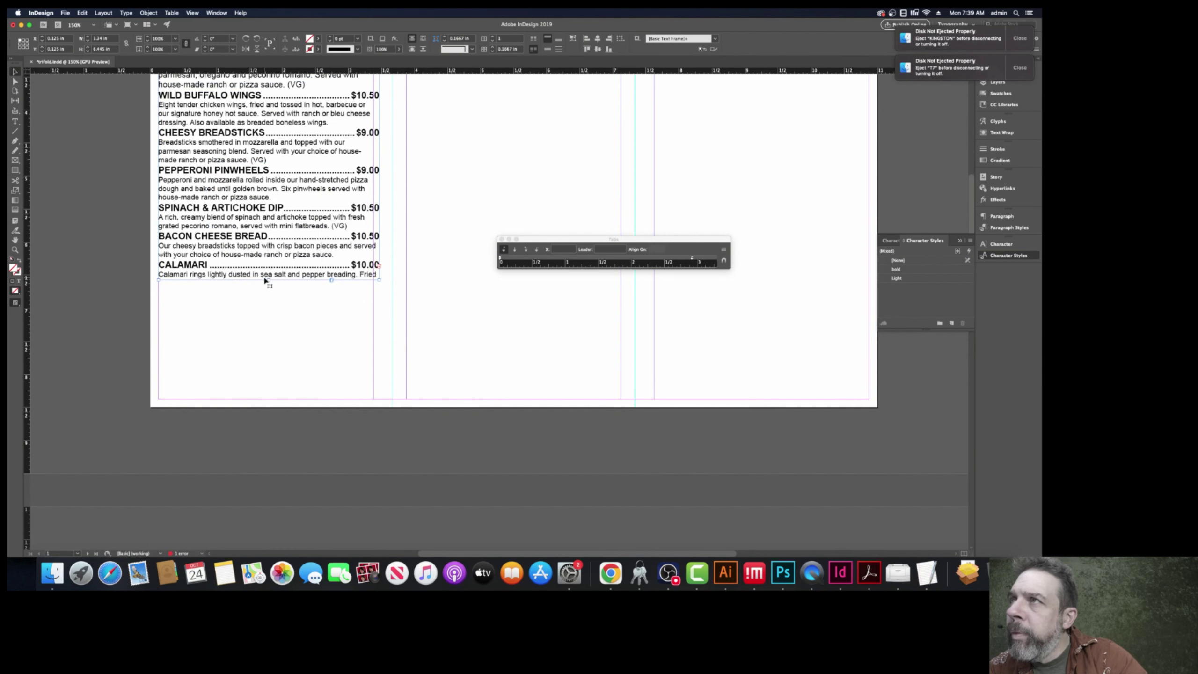
drag(268, 279, 270, 482)
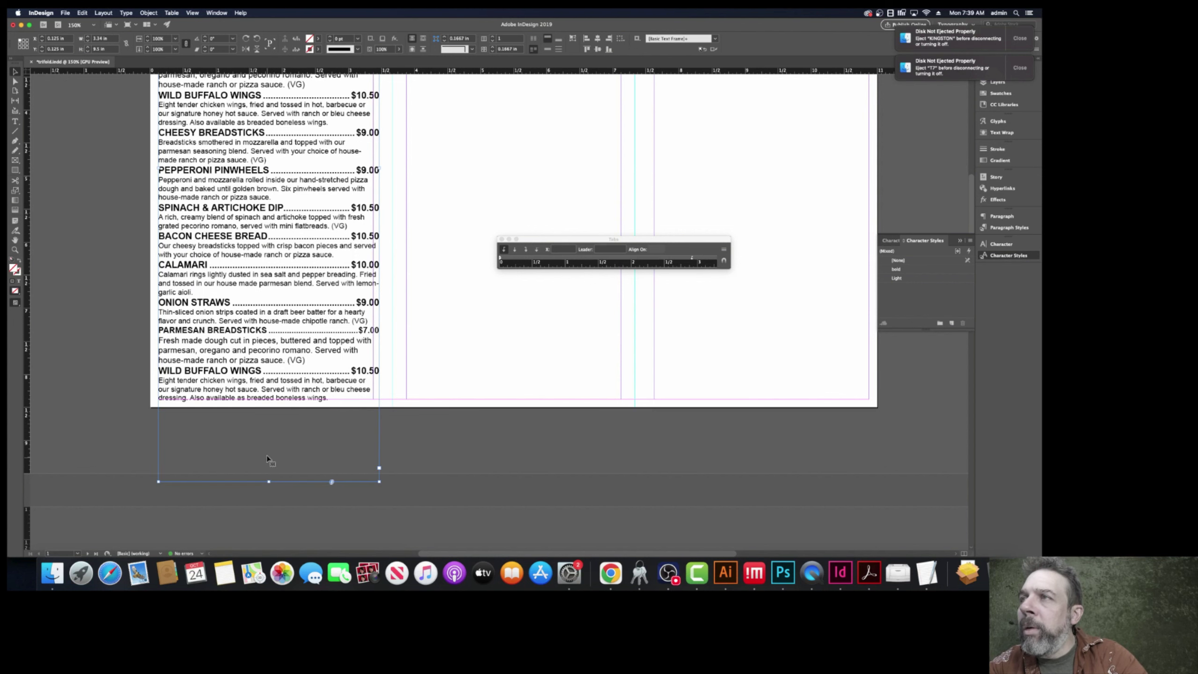
scroll(285, 386, up, 6)
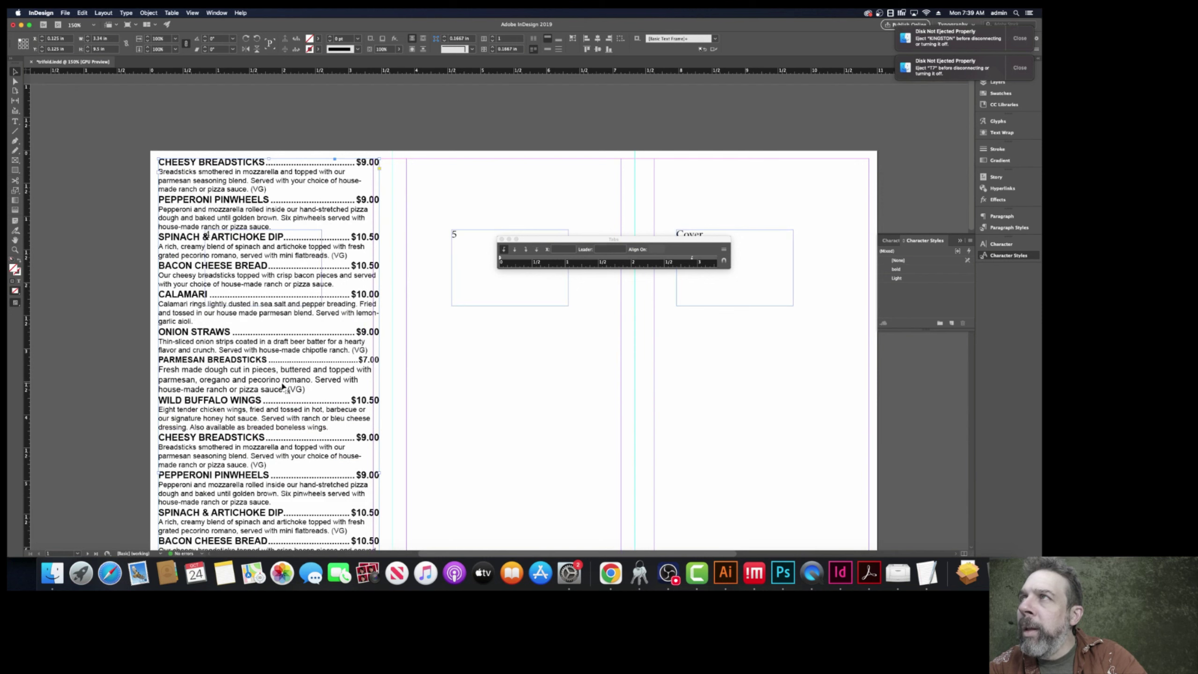
scroll(285, 386, down, 6)
scroll(283, 387, down, 6)
scroll(282, 386, up, 11)
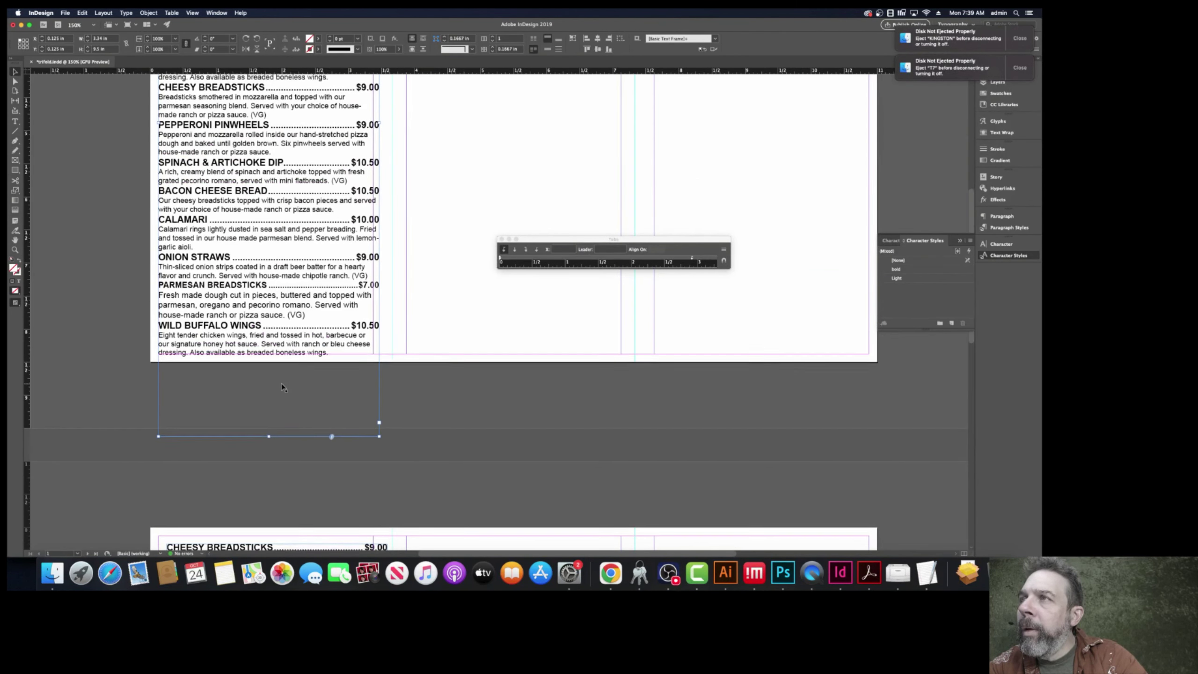
scroll(283, 387, up, 1)
drag(269, 458, 267, 376)
scroll(325, 366, up, 6)
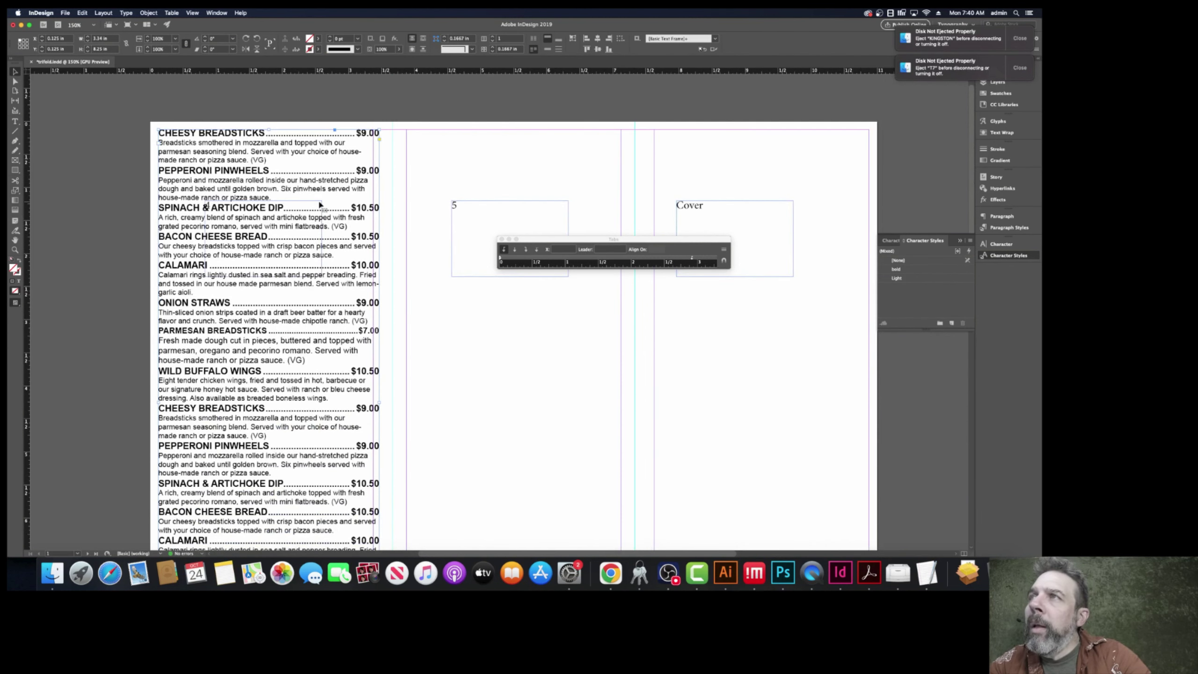
- Remove the 5 placeholder frame, place a copy of the appetizer frame in the middle panel and nudge it into position between the fold guides
drag(342, 265, 342, 265)
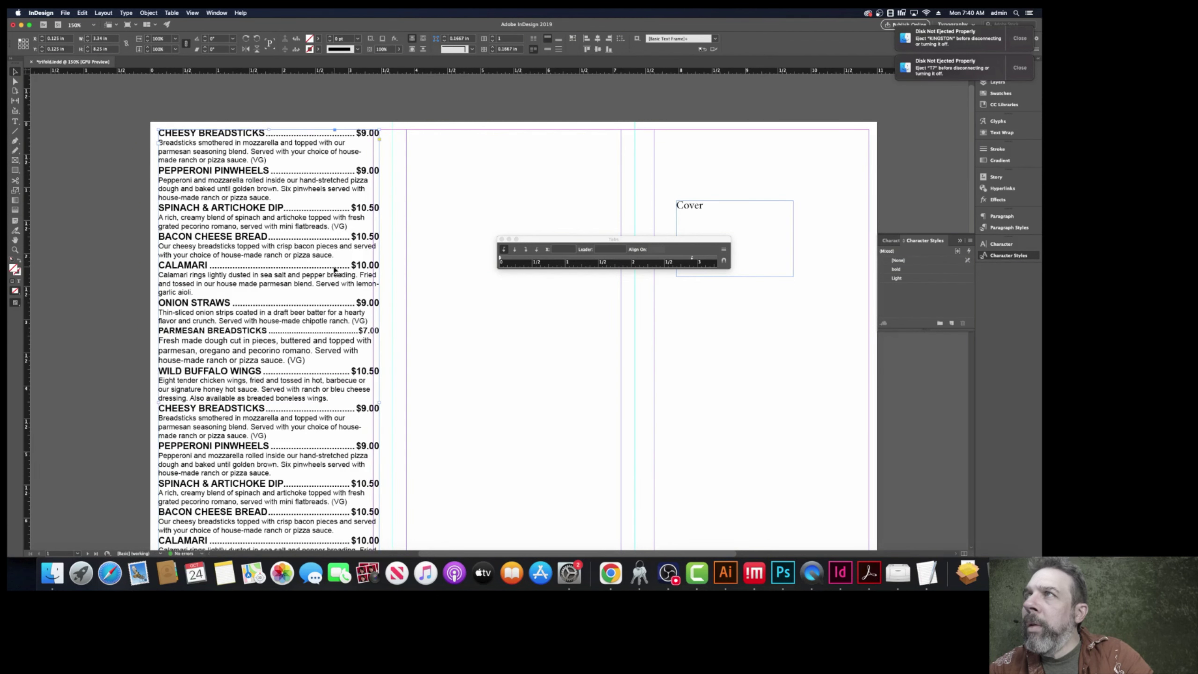
drag(299, 271, 556, 278)
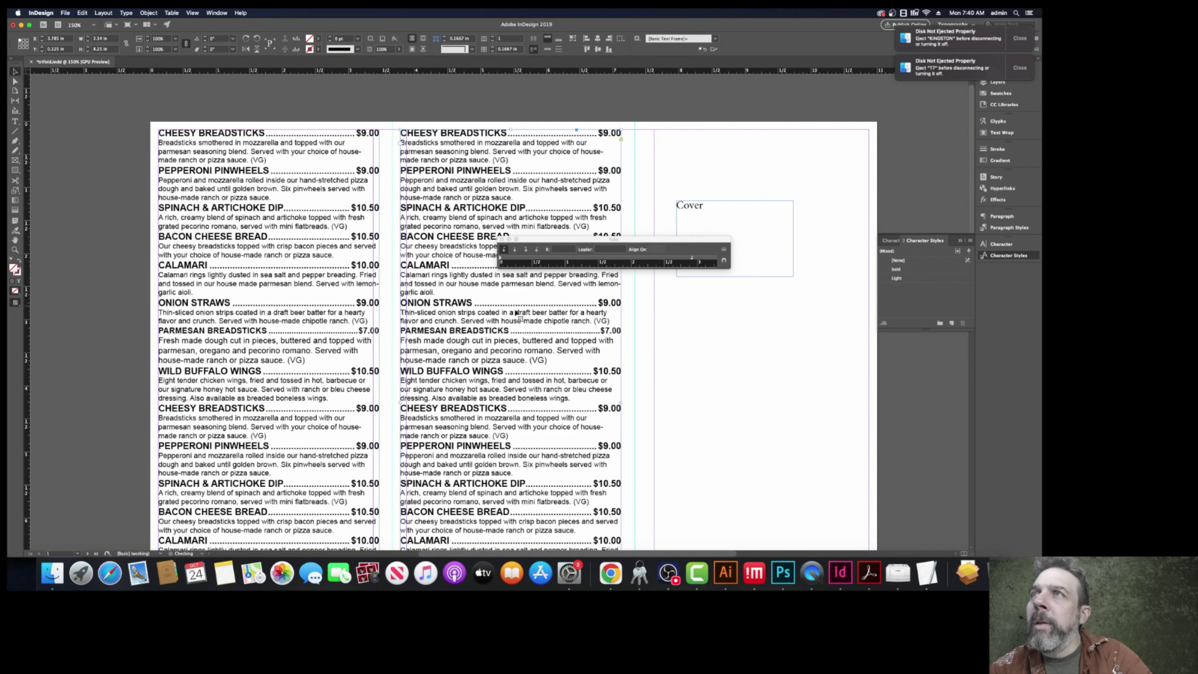
key(Right)
key(Right)
key(Right)
key(Right)
key(Right)
key(Right)
key(Right)
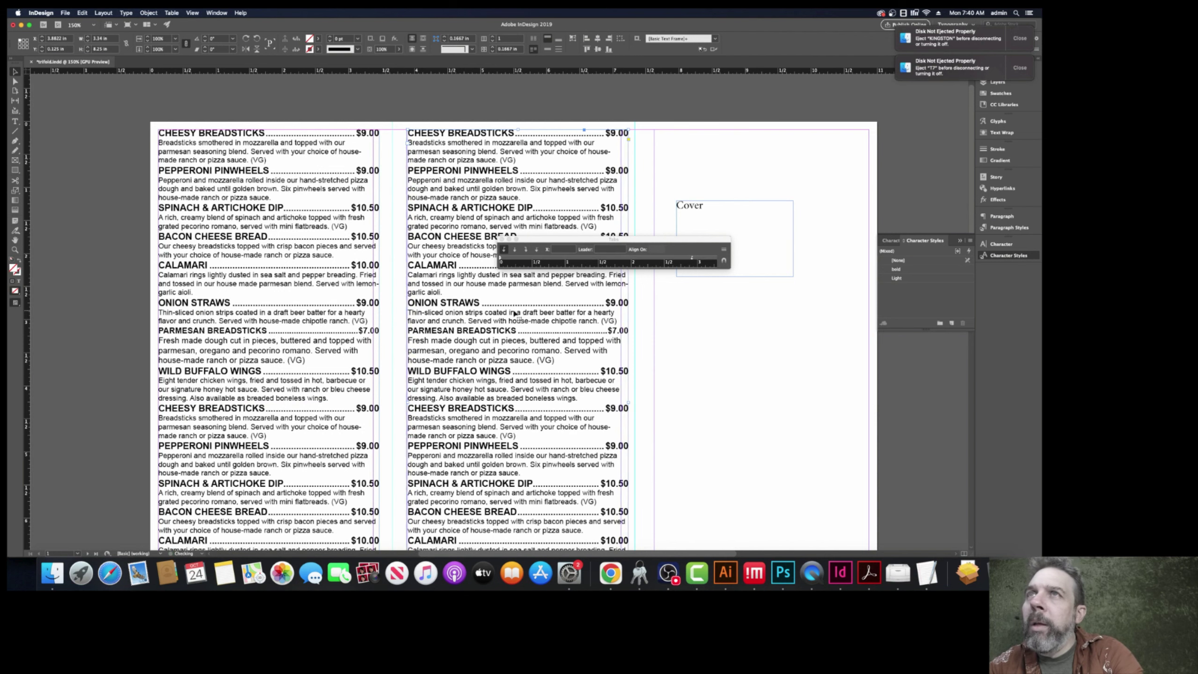
key(Left)
key(Left)
key(Down)
key(Down)
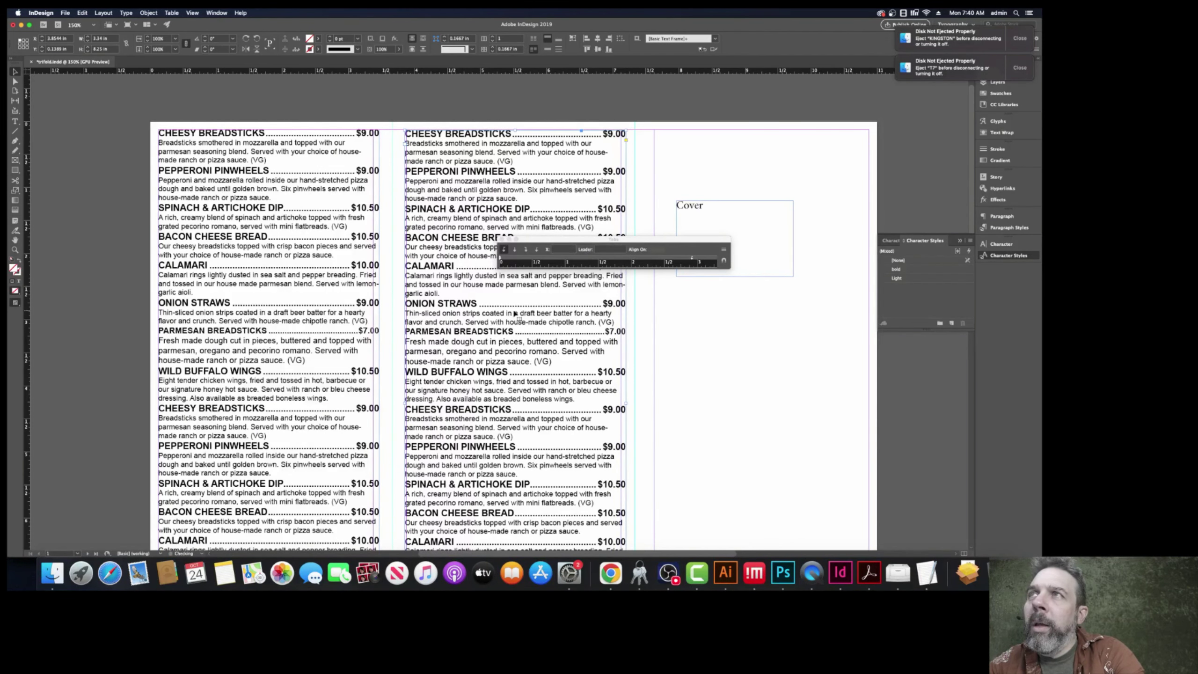
key(Left)
key(Left)
key(Left)
key(Left)
key(Left)
key(Left)
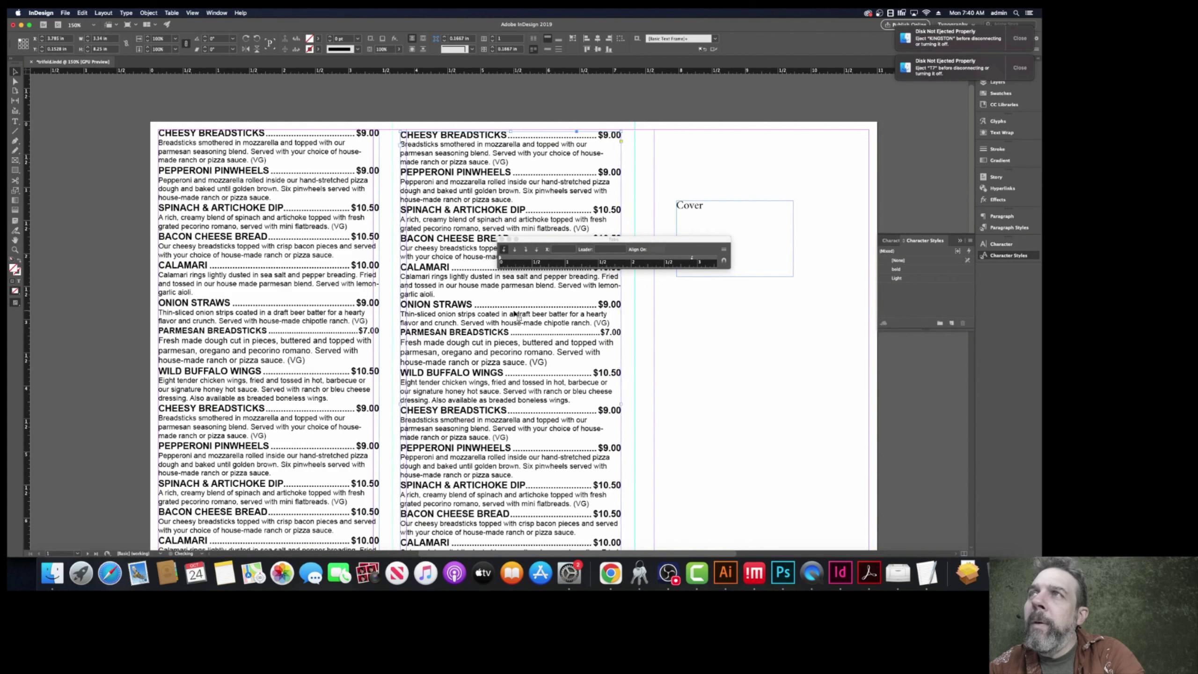
key(Up)
key(Right)
key(Right)
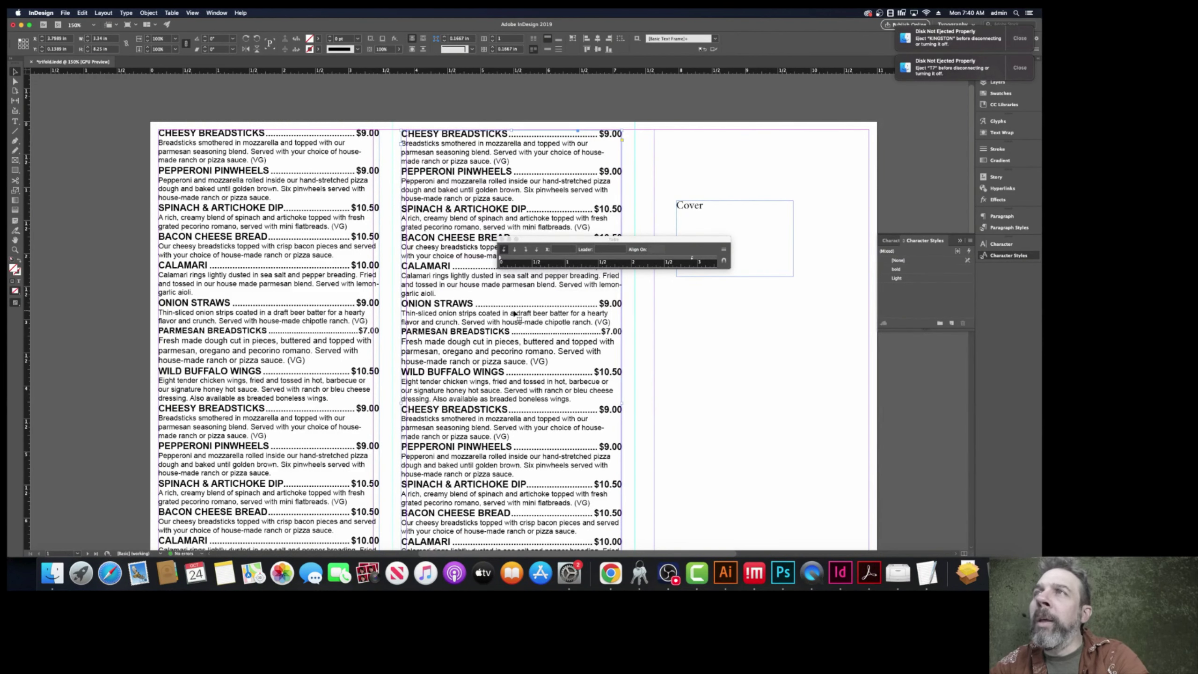
key(Right)
key(Right)
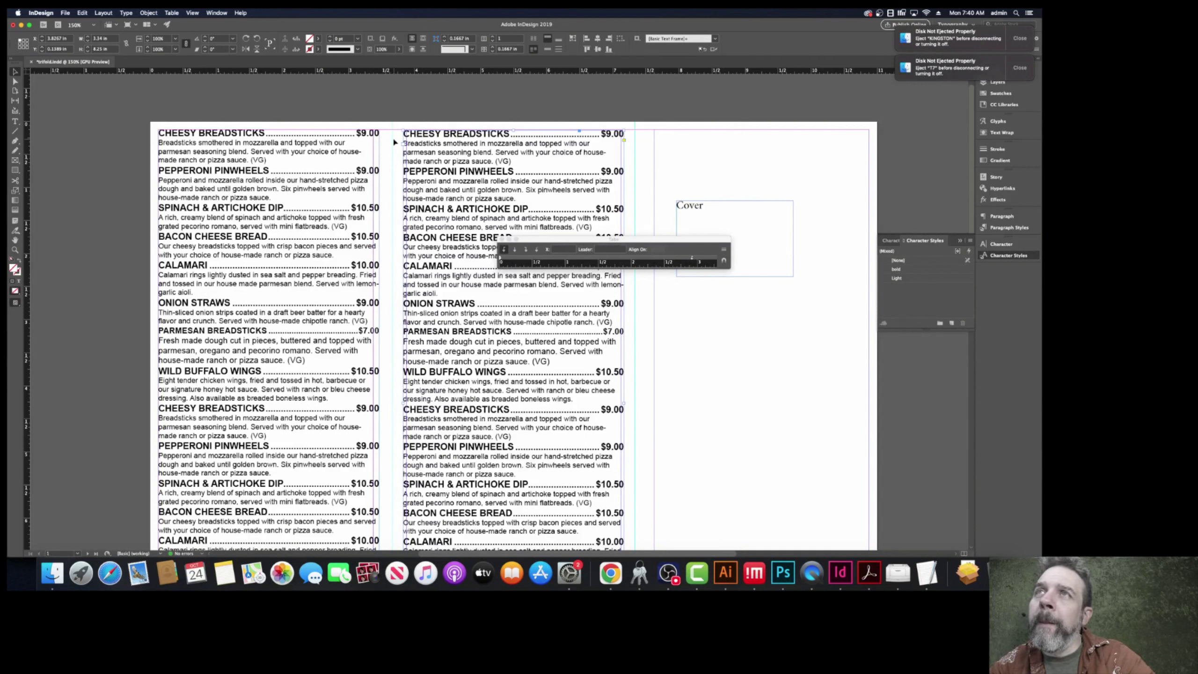
- Place another copy of the appetizer frame in the cover panel and paste the three frames in place on page 2
drag(495, 316, 733, 317)
key(super+minus)
key(super+minus)
key(super+minus)
key(super+minus)
click(216, 13)
click(234, 159)
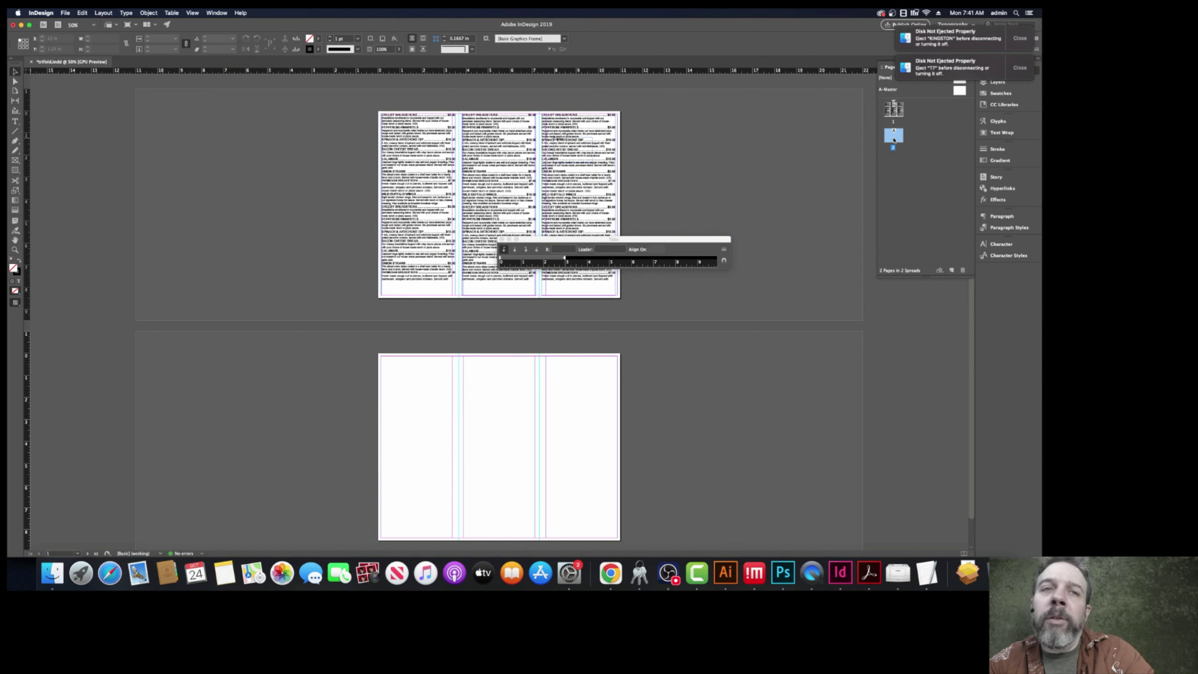
key(super+alt+shift+v)
scroll(610, 340, down, 2)
scroll(610, 340, up, 3)
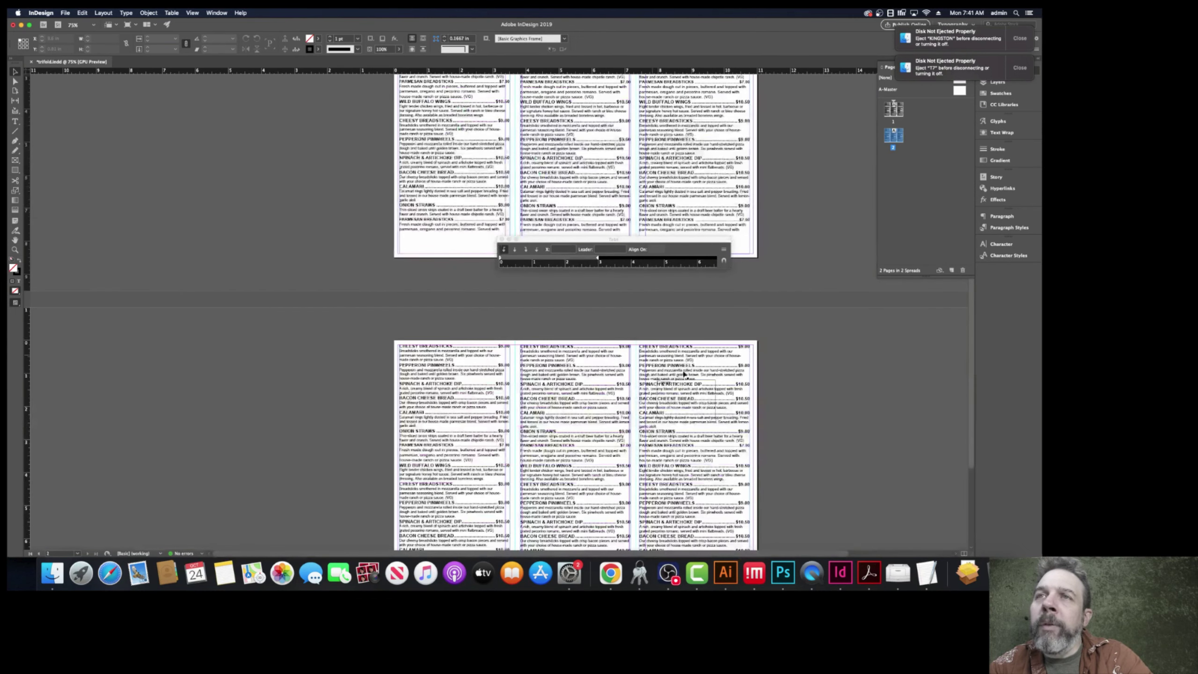
click(715, 384)
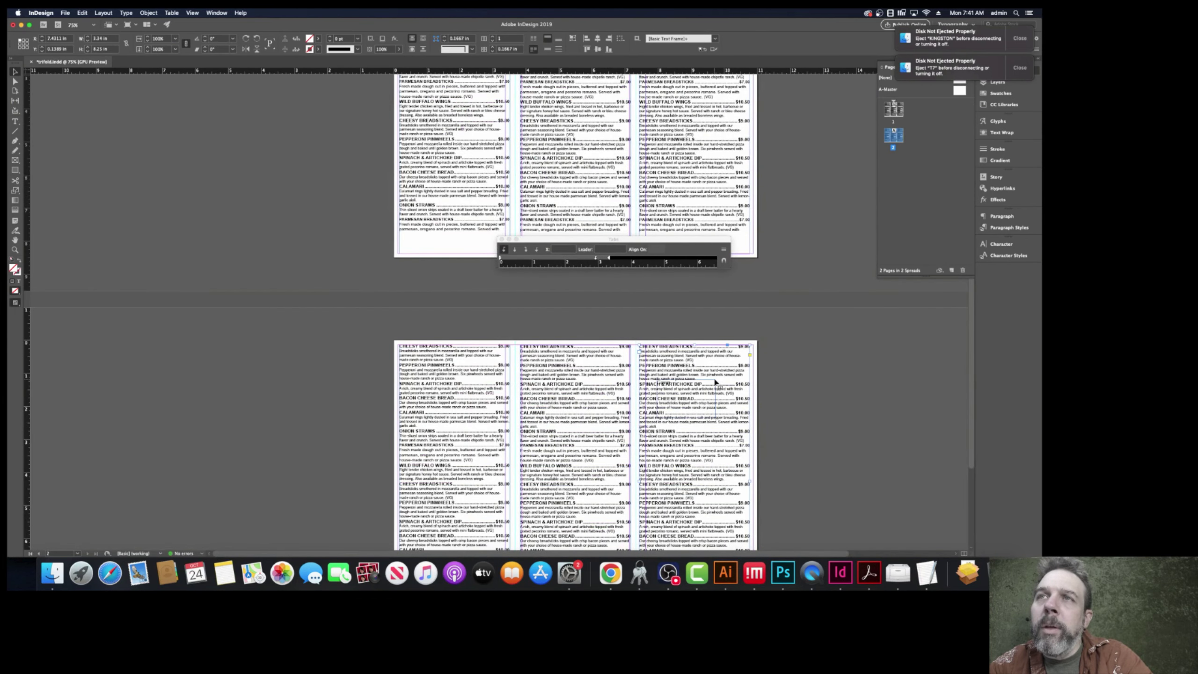
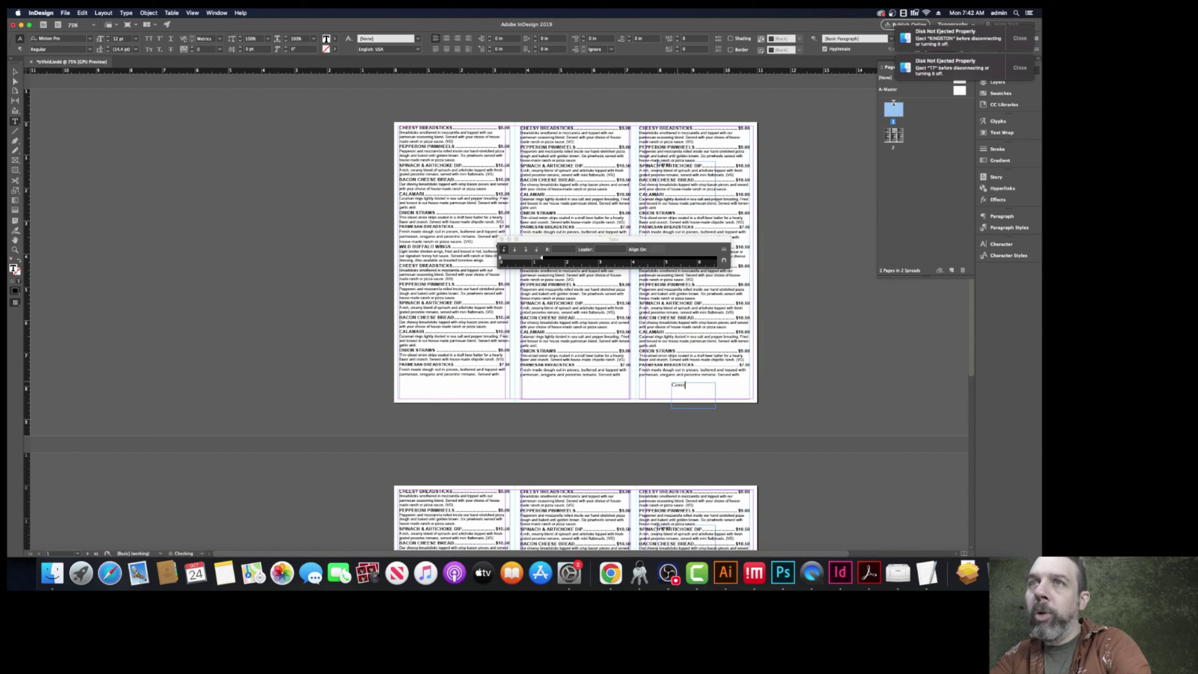
- Reduce the Cover label's text frame and position it below the listings in page 1's third panel
key(Escape)
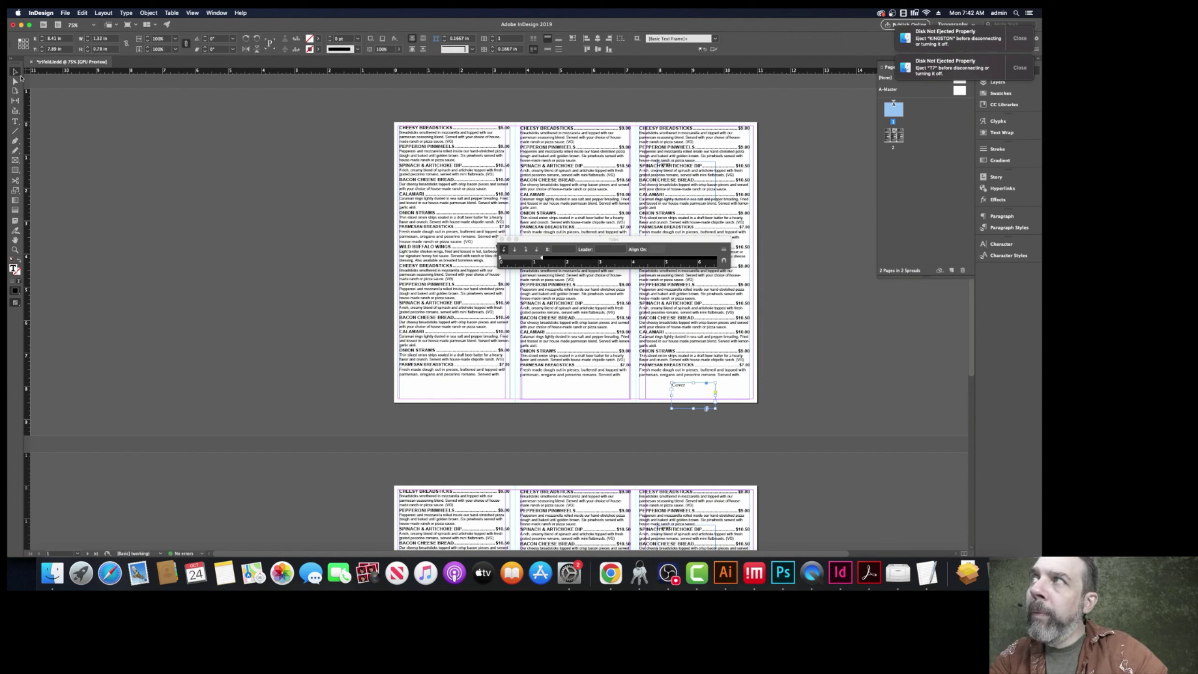
drag(684, 387, 713, 394)
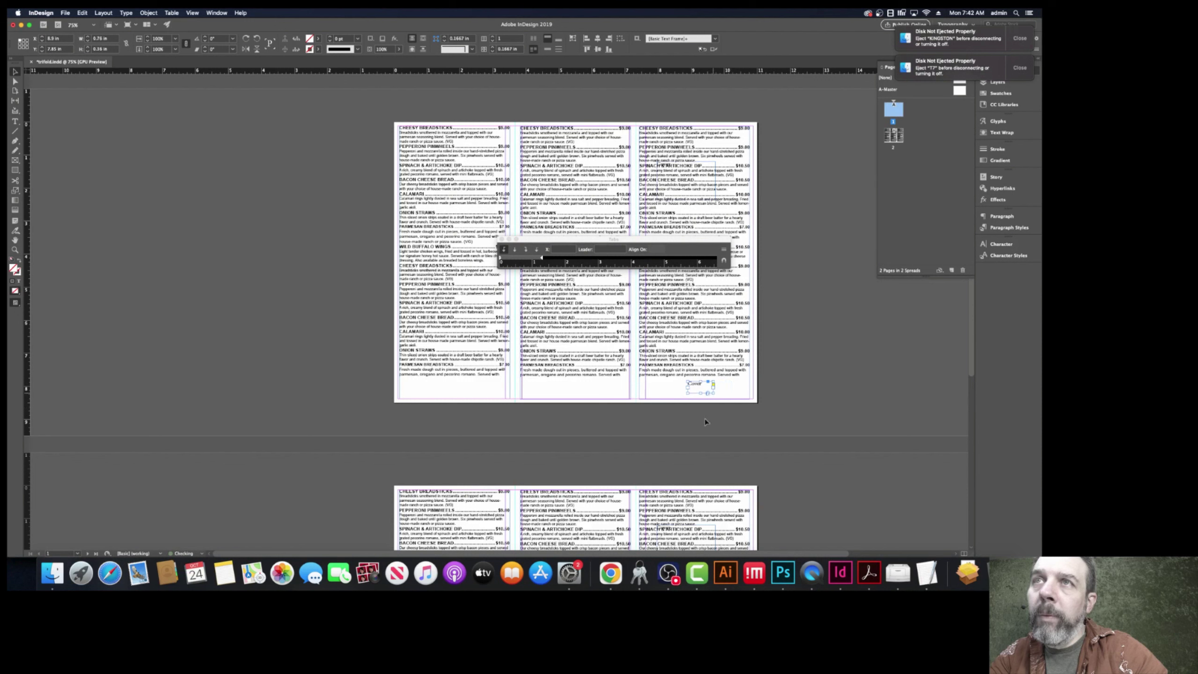
click(697, 433)
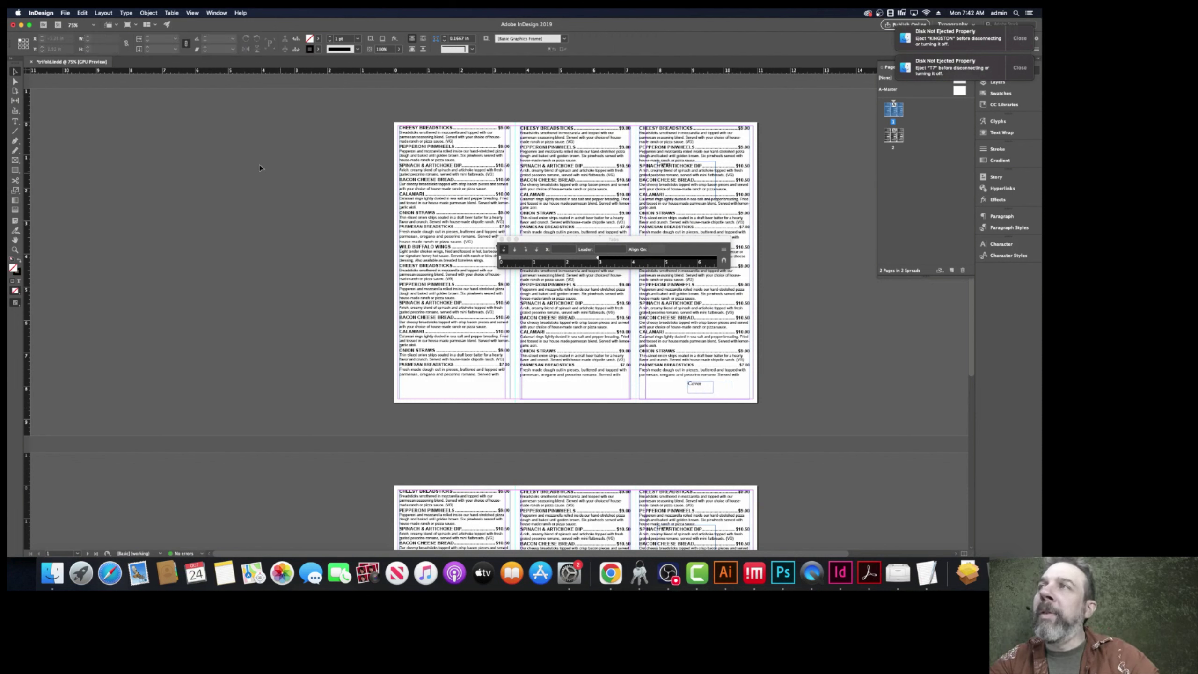
- Start exporting the trifold document
click(63, 13)
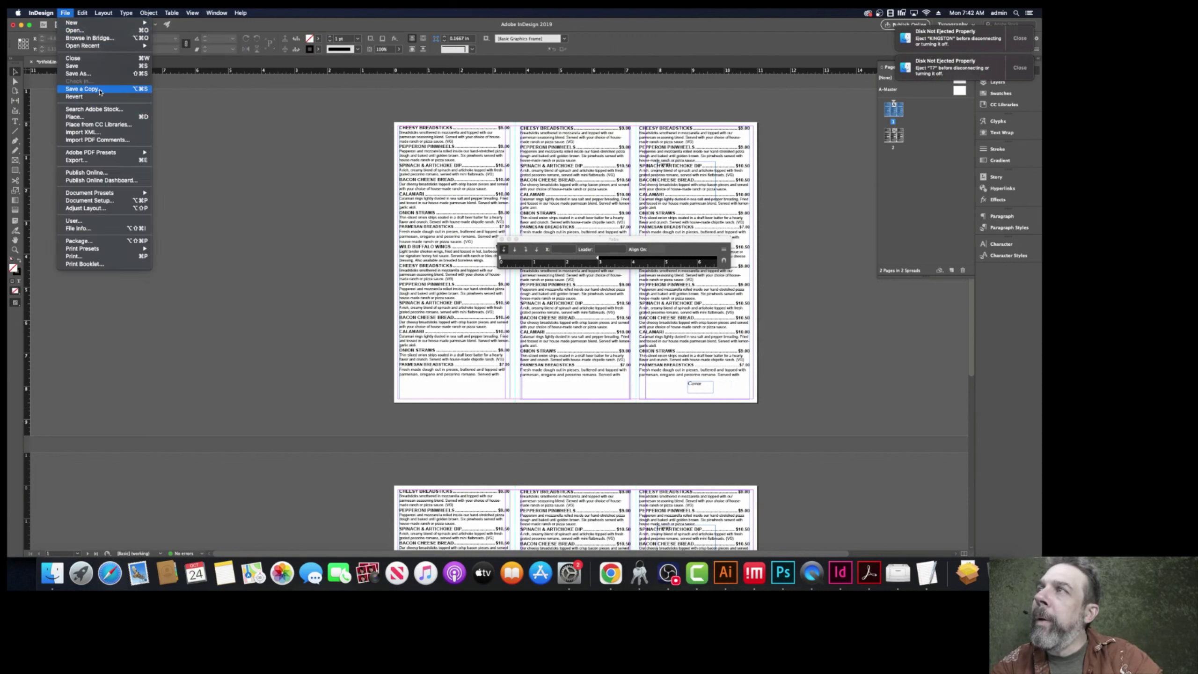
click(76, 160)
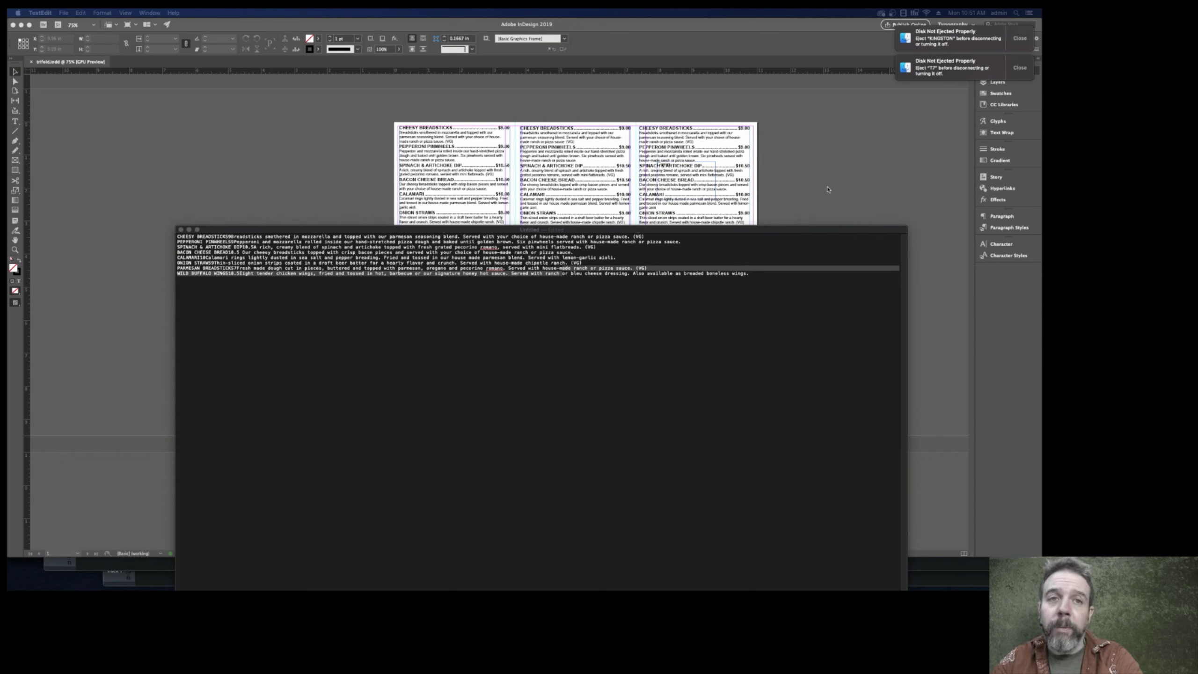
- Switch back to InDesign and examine the three-panel layout on both pages of the menu
click(815, 184)
click(447, 285)
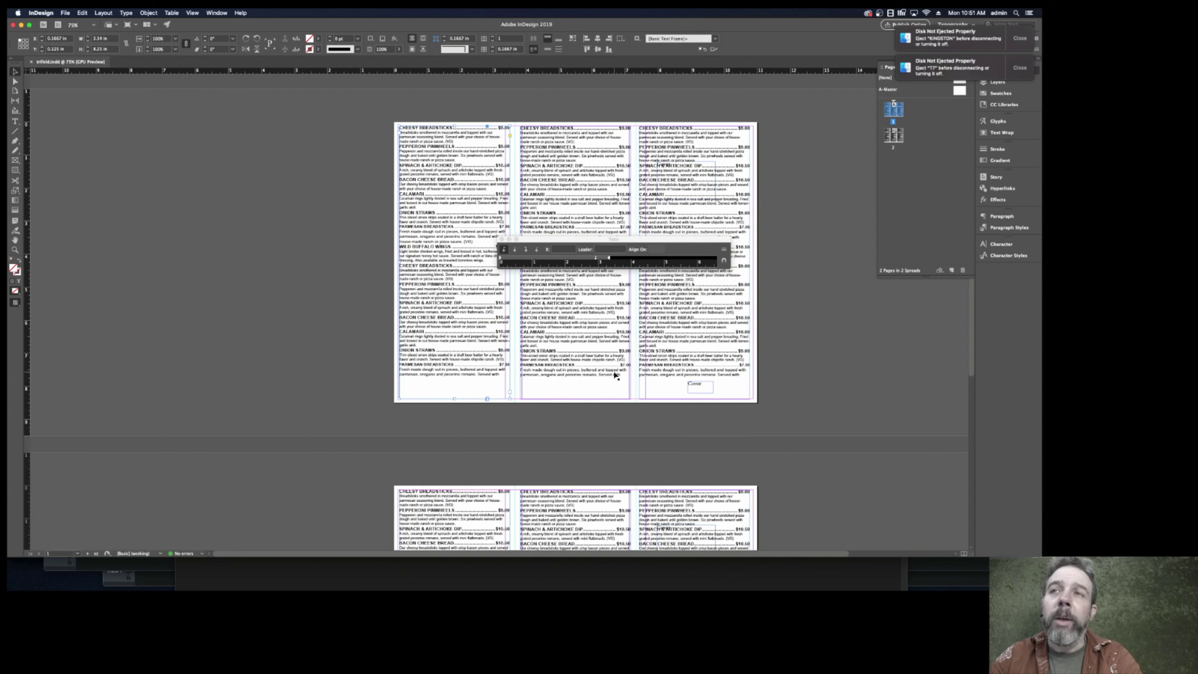
scroll(548, 408, down, 5)
scroll(547, 406, up, 5)
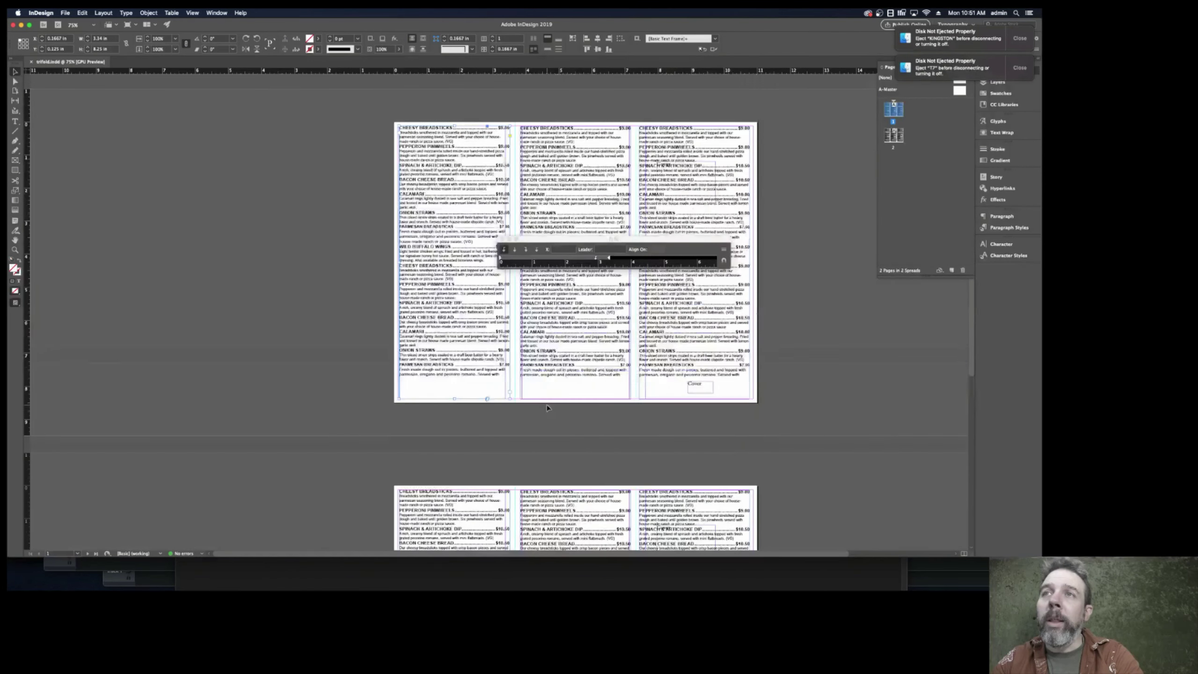
scroll(603, 423, down, 5)
scroll(609, 420, up, 3)
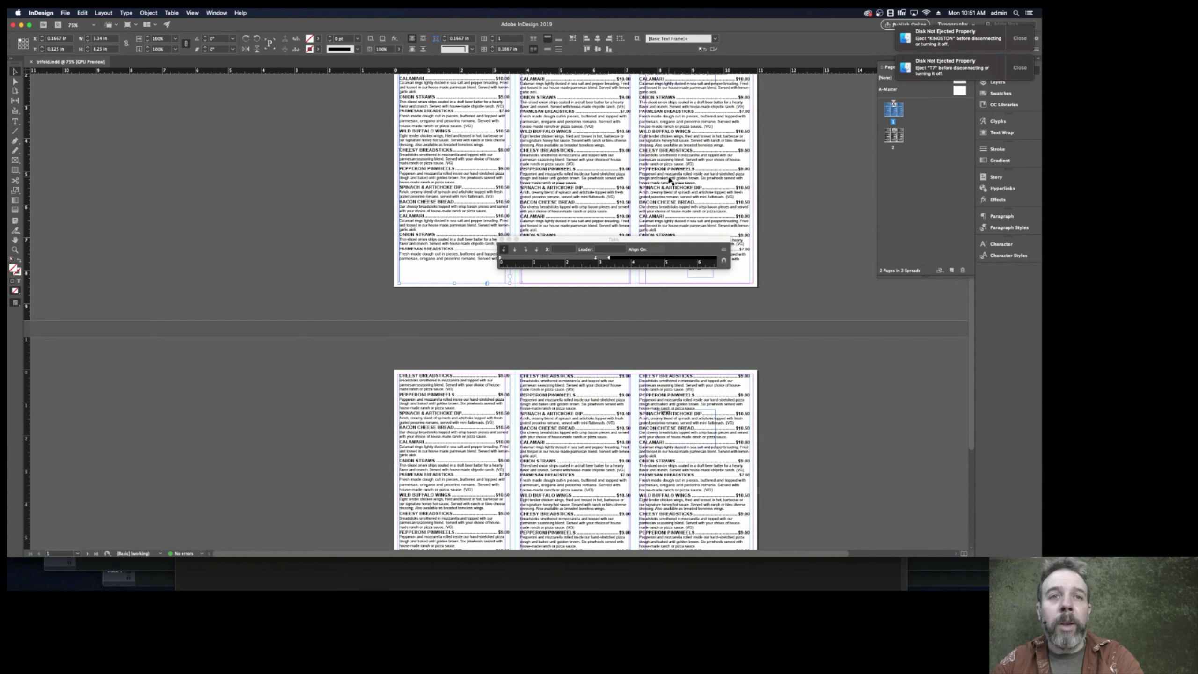
scroll(616, 195, up, 2)
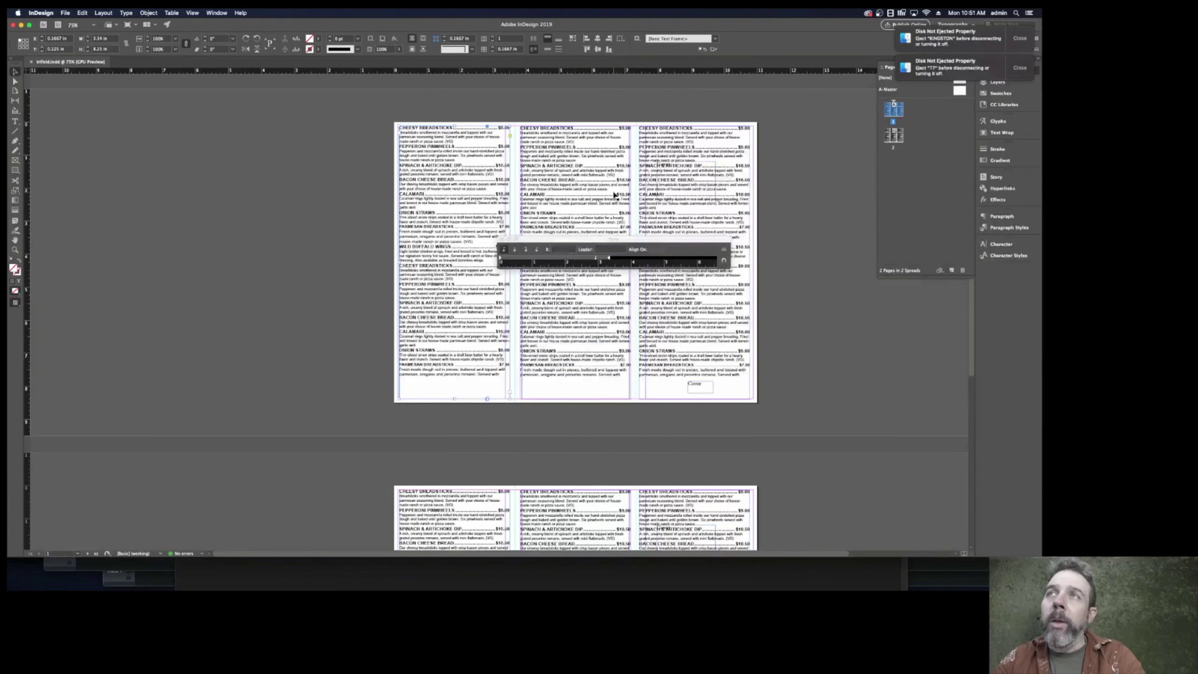
scroll(340, 157, down, 1)
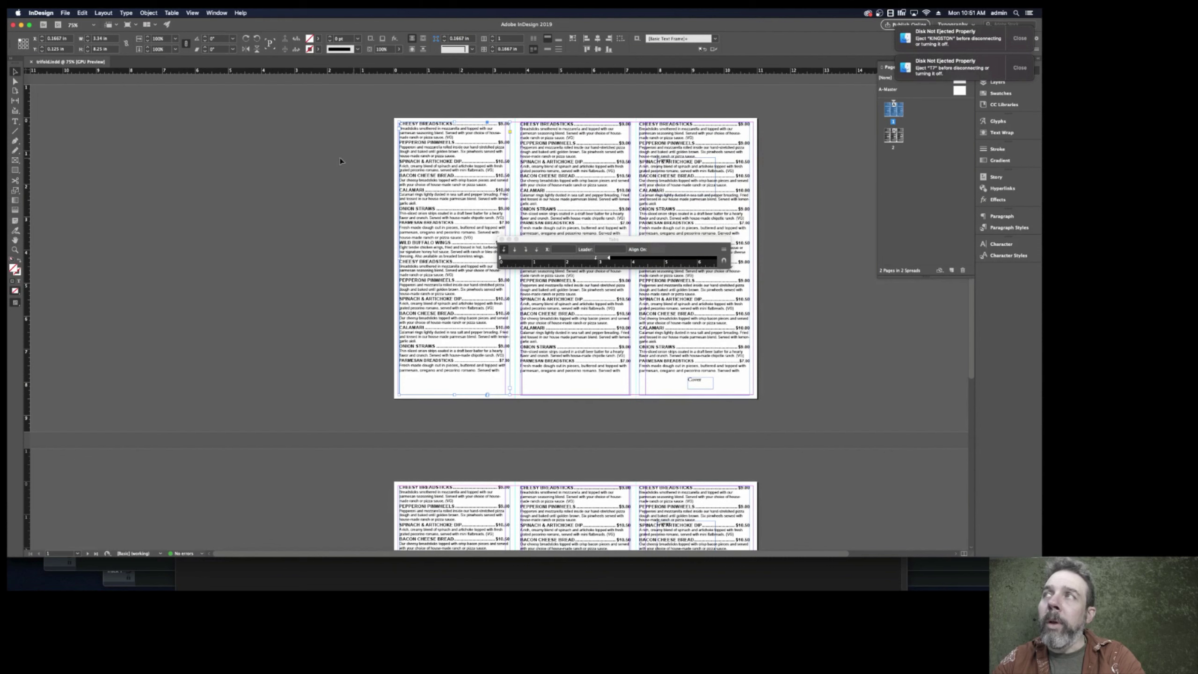
- Create a text frame on the pasteboard beside page 1 and enter Pizzas in it
click(15, 121)
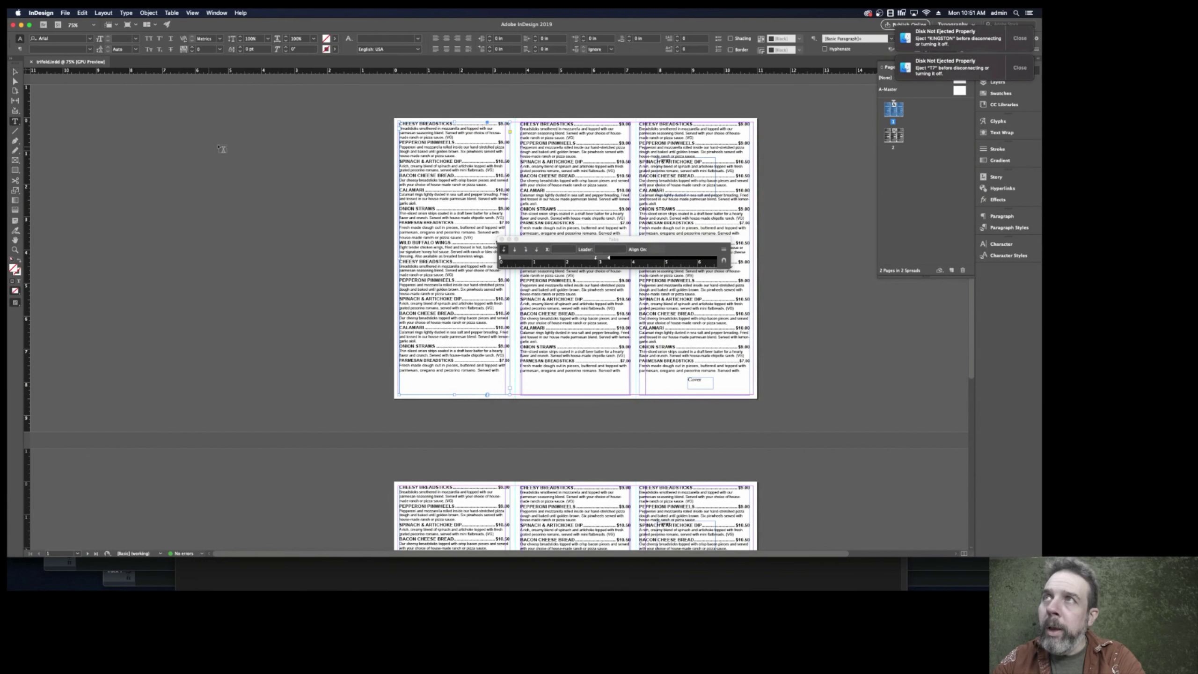
drag(291, 118, 356, 135)
text(Pizzas)
key(super+a)
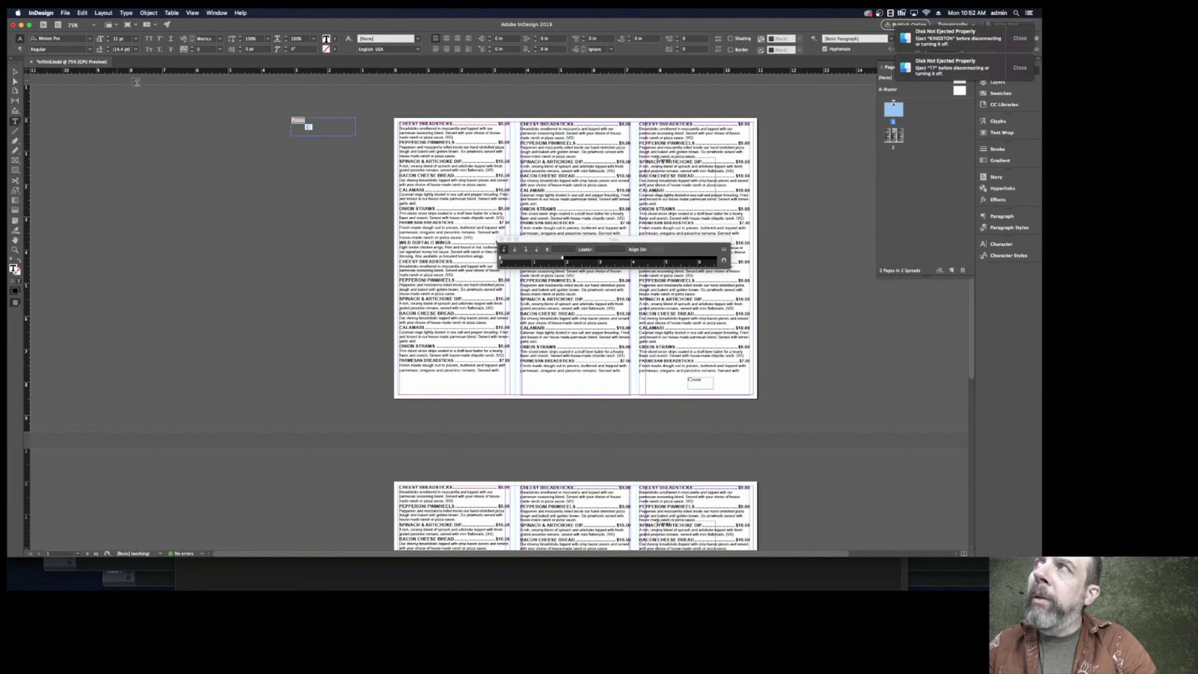
- Set the Pizzas text size to 29 pt and step it up to 33 pt
click(122, 38)
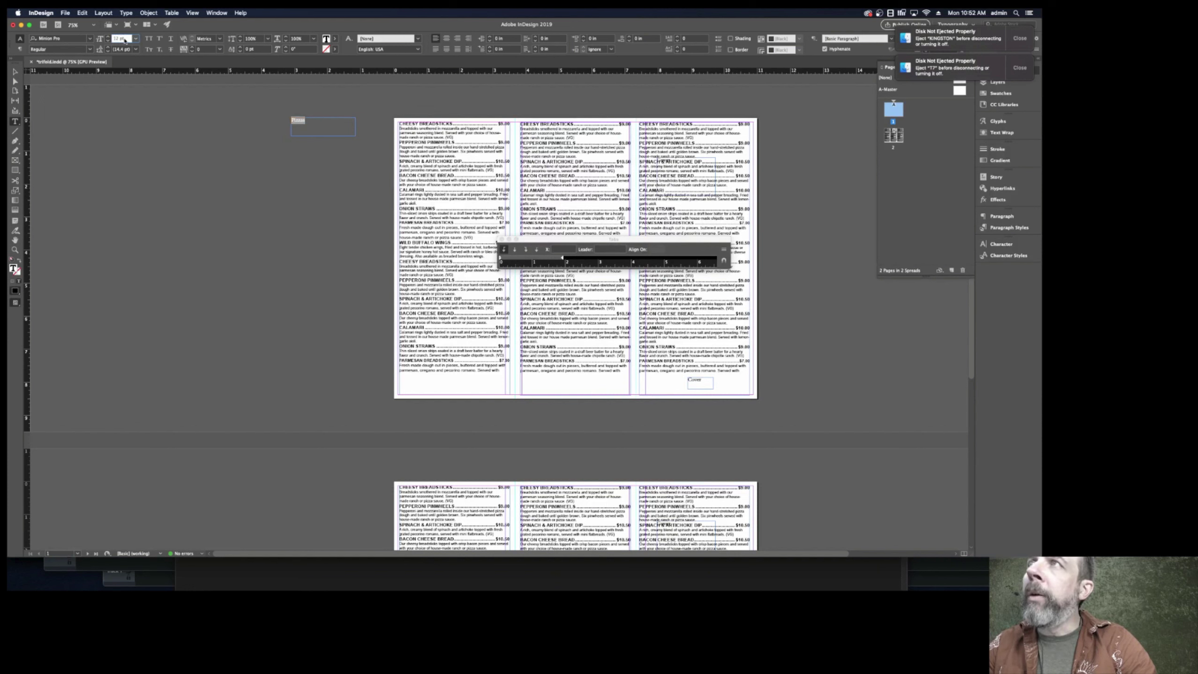
text(29)
key(Return)
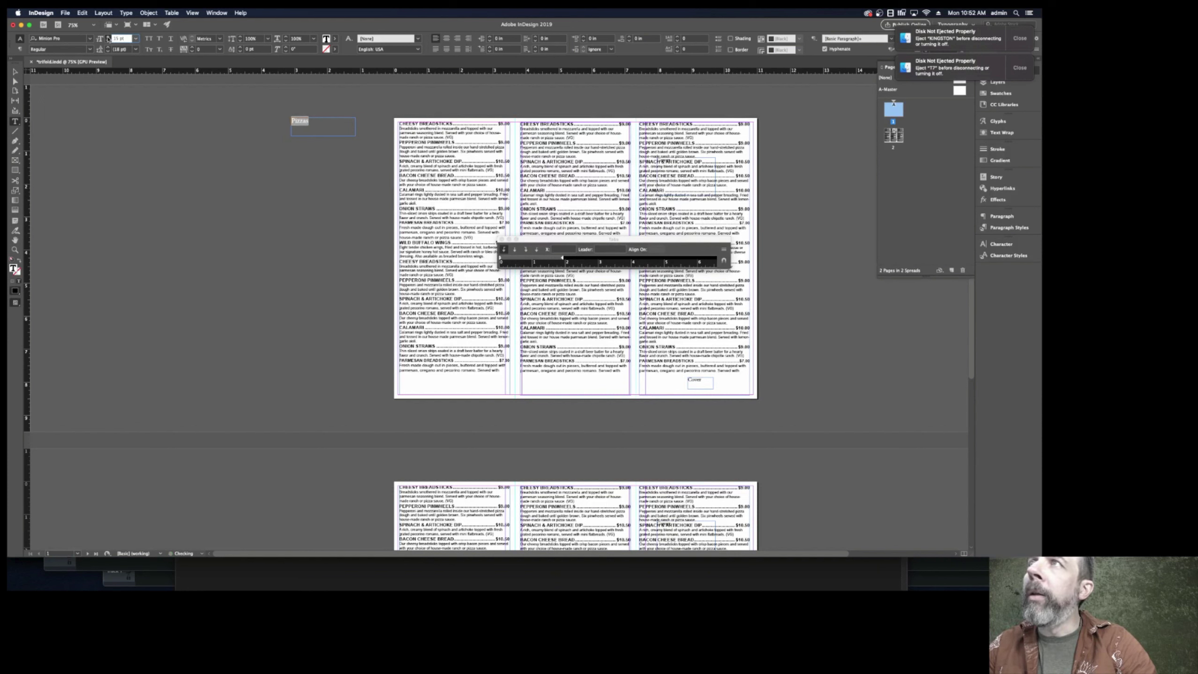
click(108, 36)
click(108, 37)
click(108, 36)
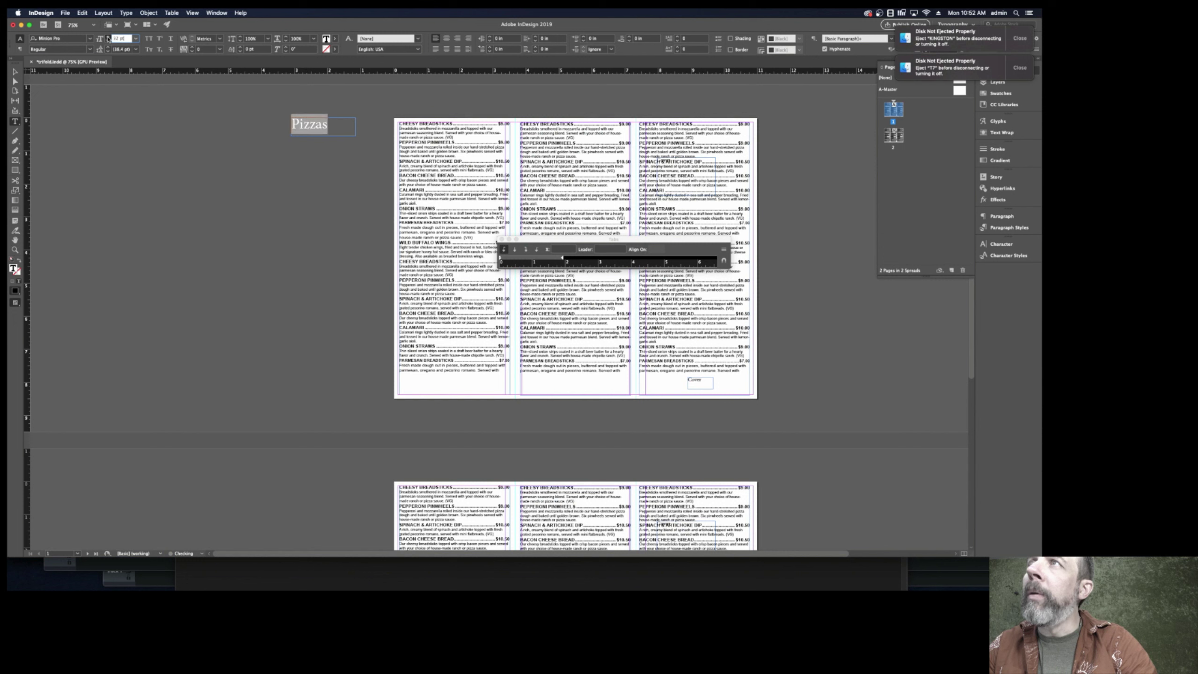
click(108, 37)
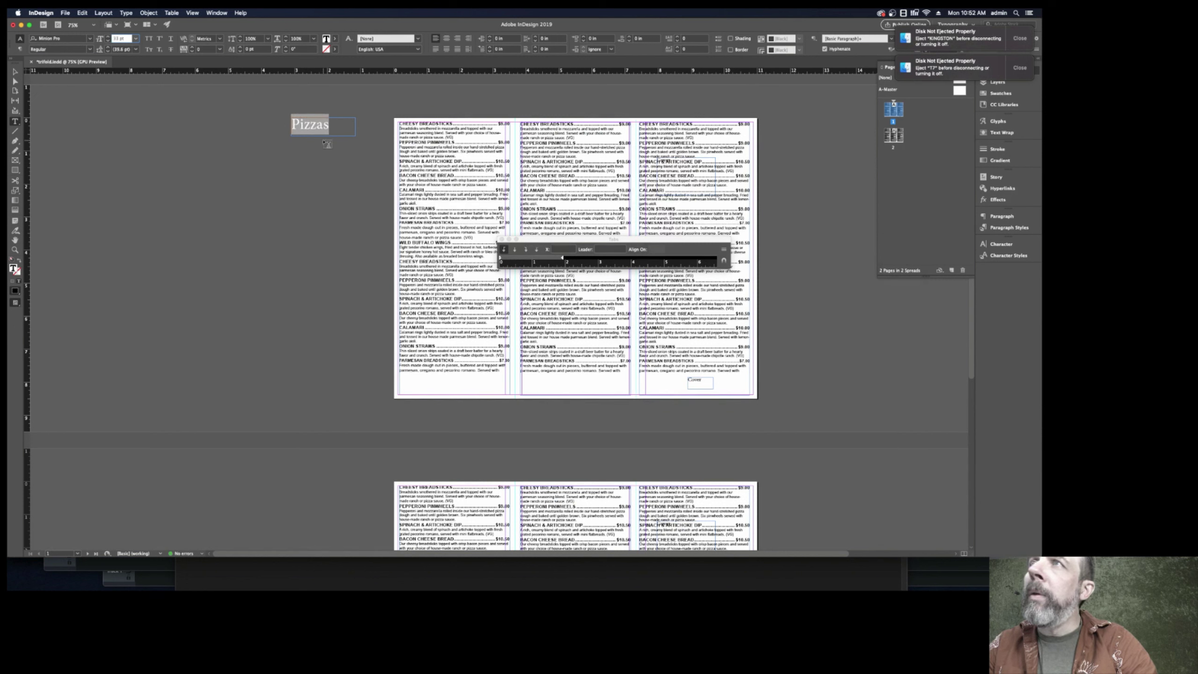
- Show the Character options, select the Pizzas text and set its size to 14 pt
click(16, 72)
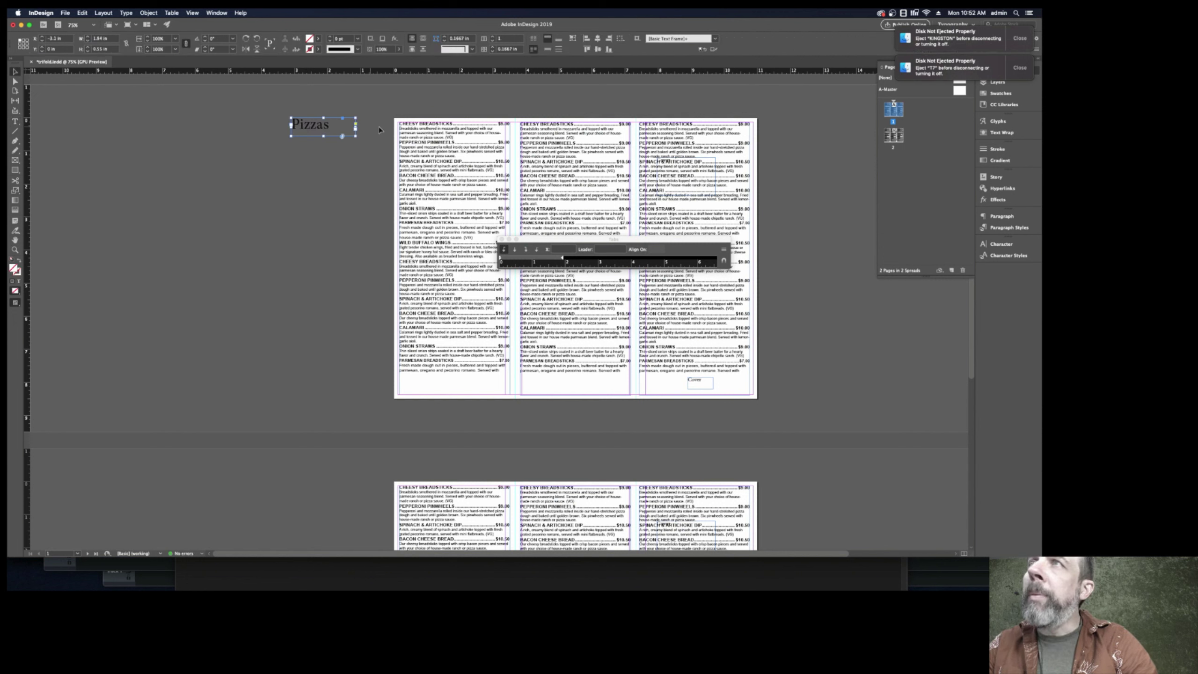
click(1001, 244)
click(15, 122)
double_click(310, 125)
click(135, 39)
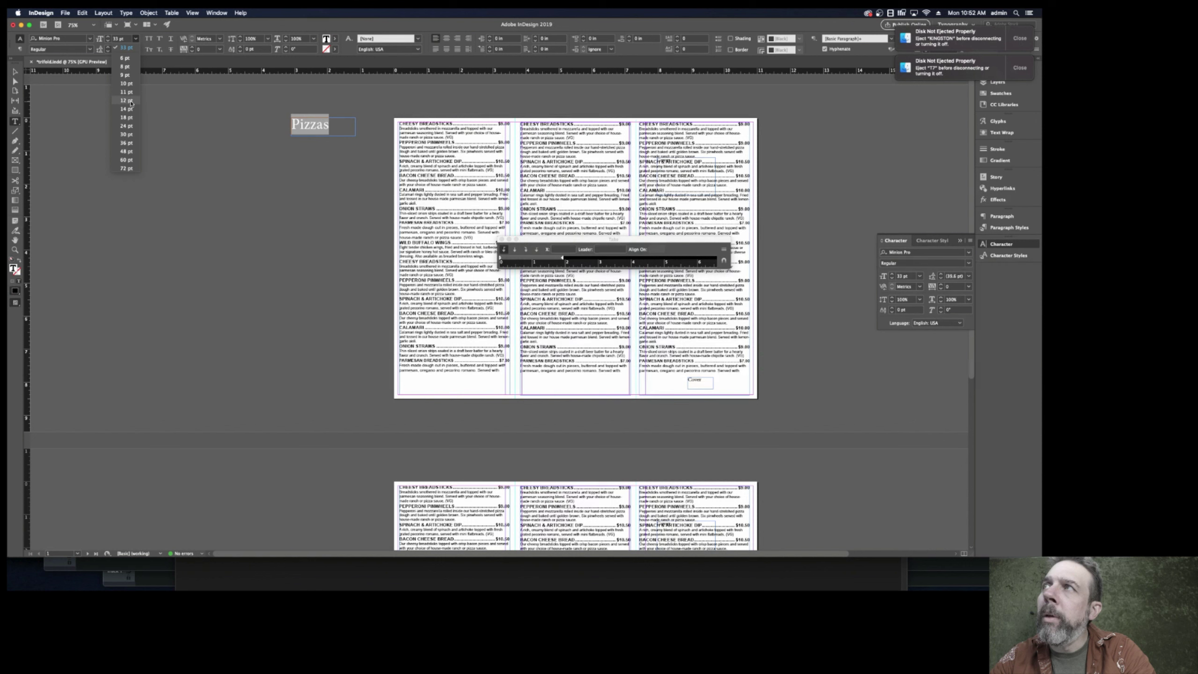
click(130, 109)
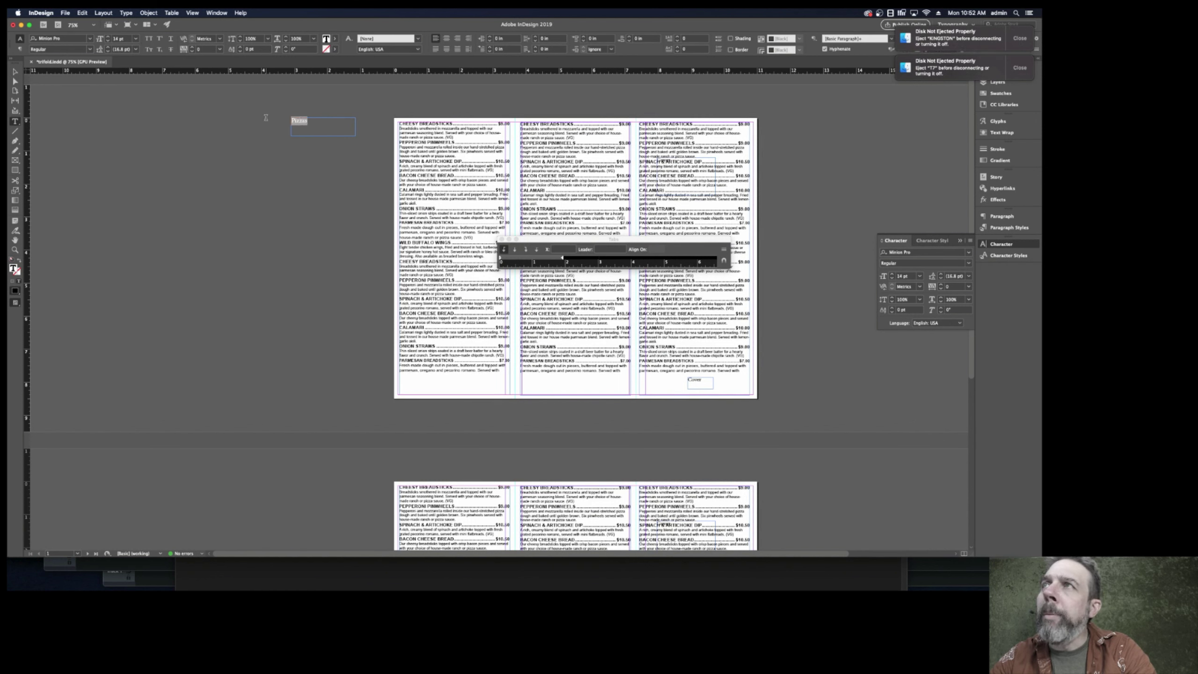
- Preview the Pizzas text in other fonts, including Kailasa, Geneva and Helvetica
key(super+equal)
key(super+equal)
scroll(193, 147, up, 4)
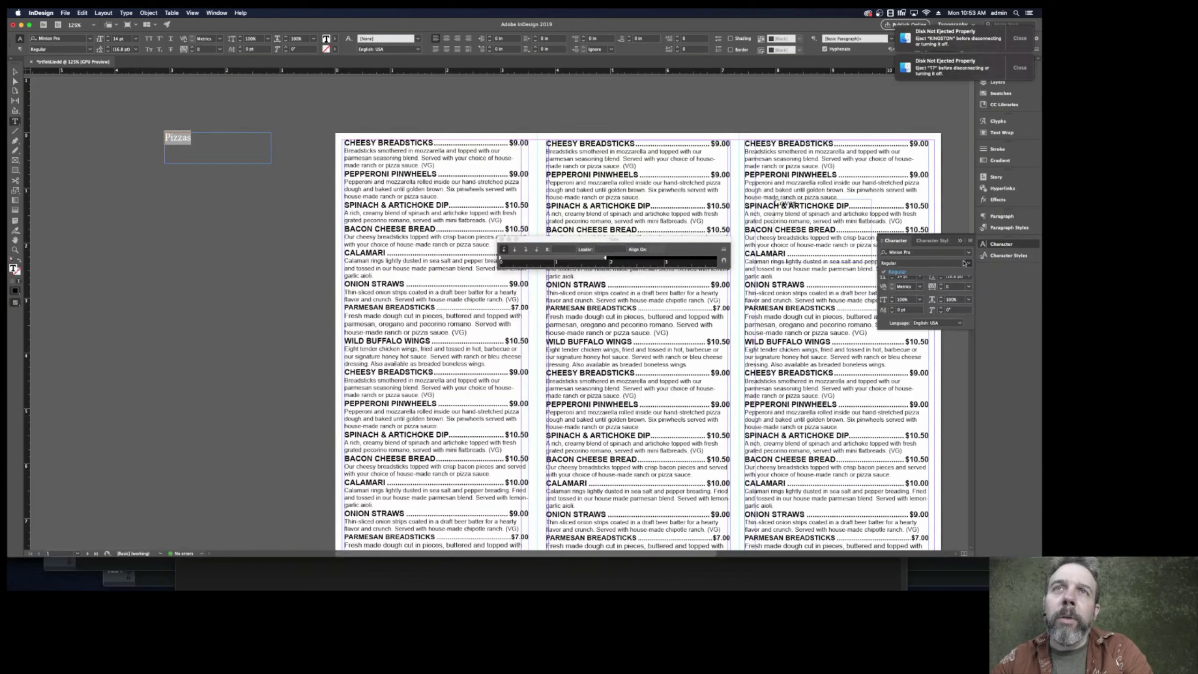
click(968, 252)
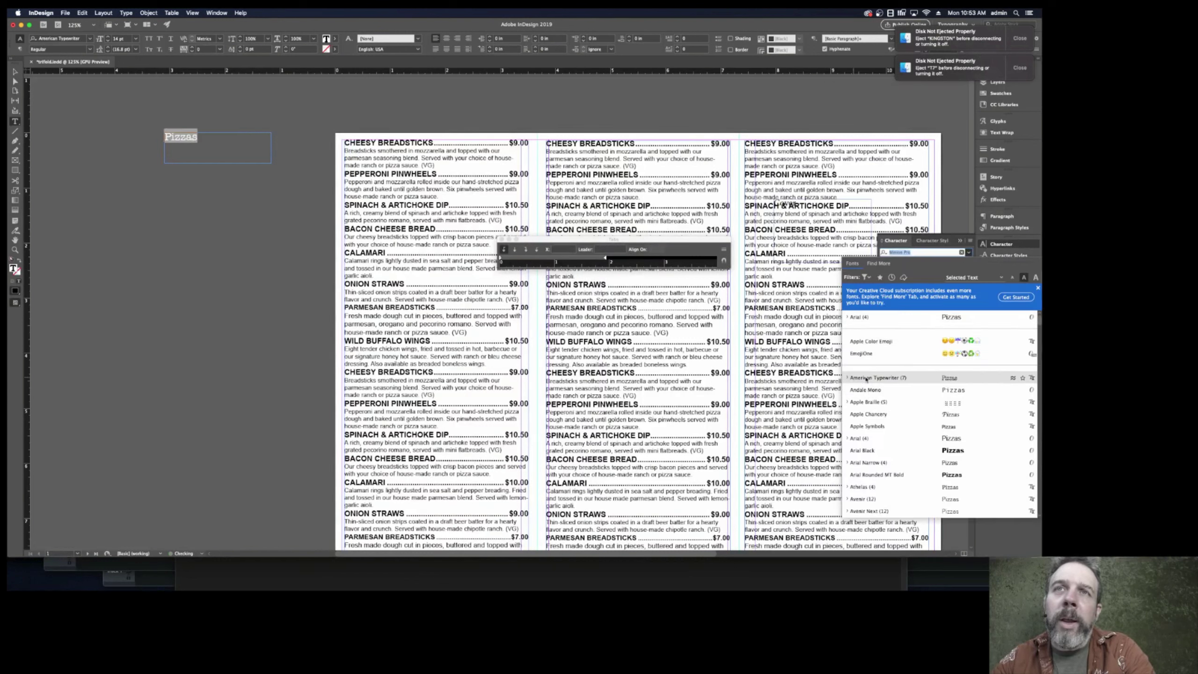
scroll(892, 425, down, 10)
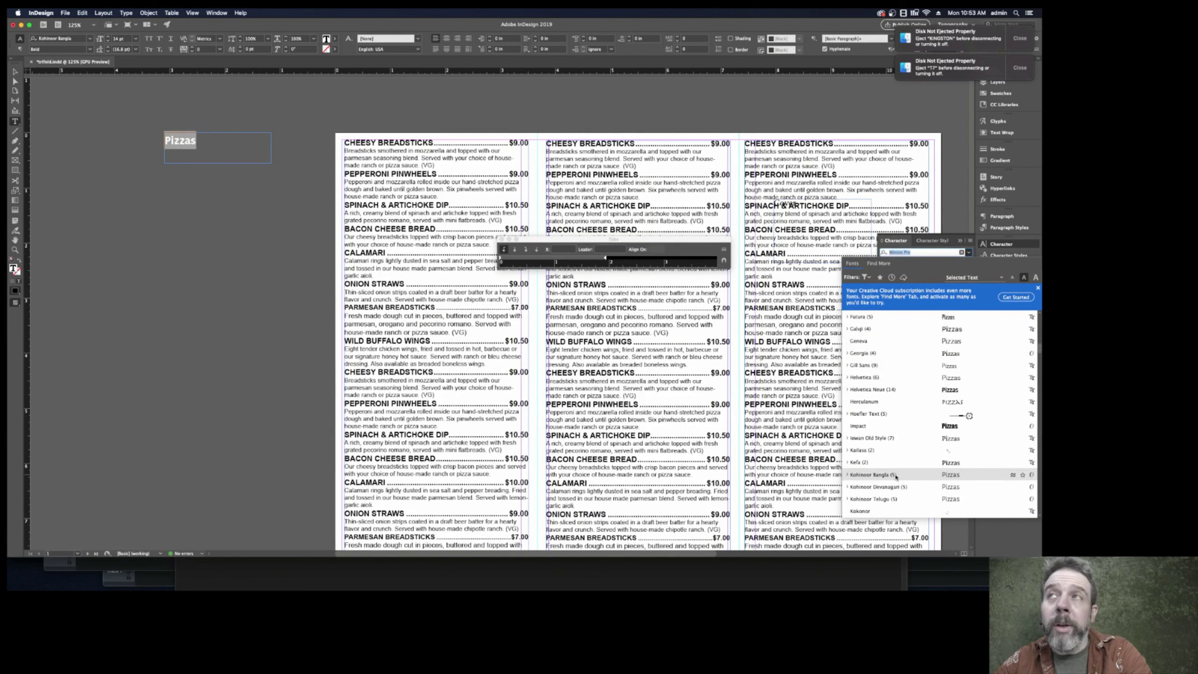
click(867, 450)
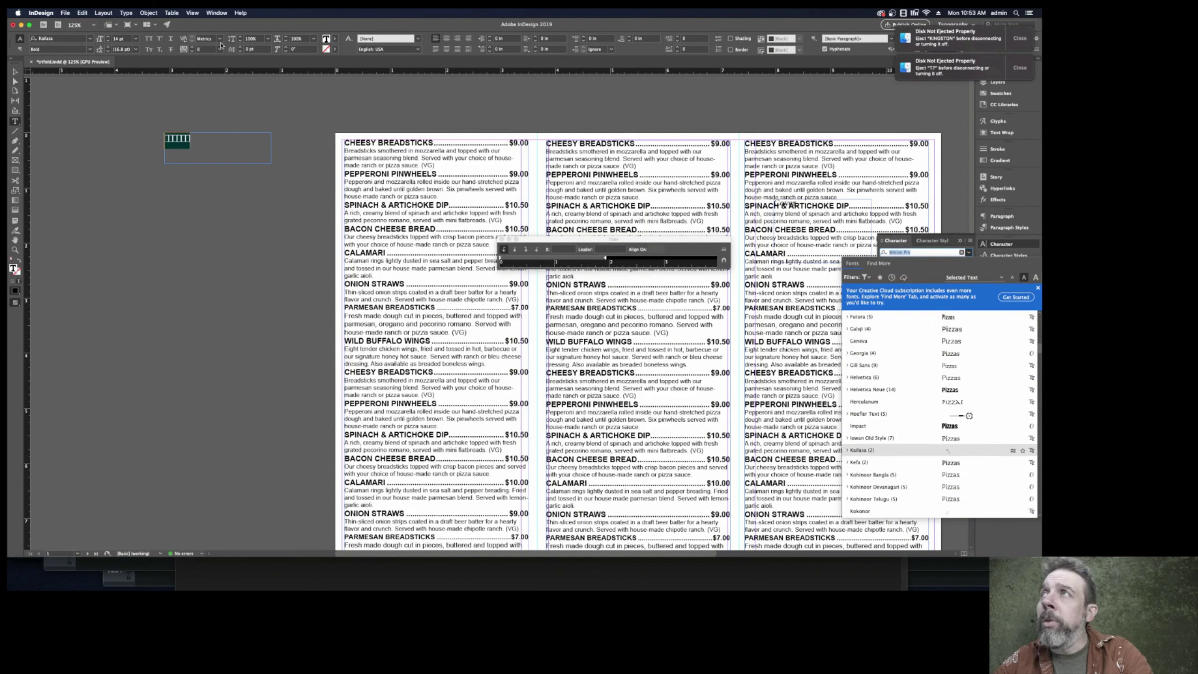
click(858, 341)
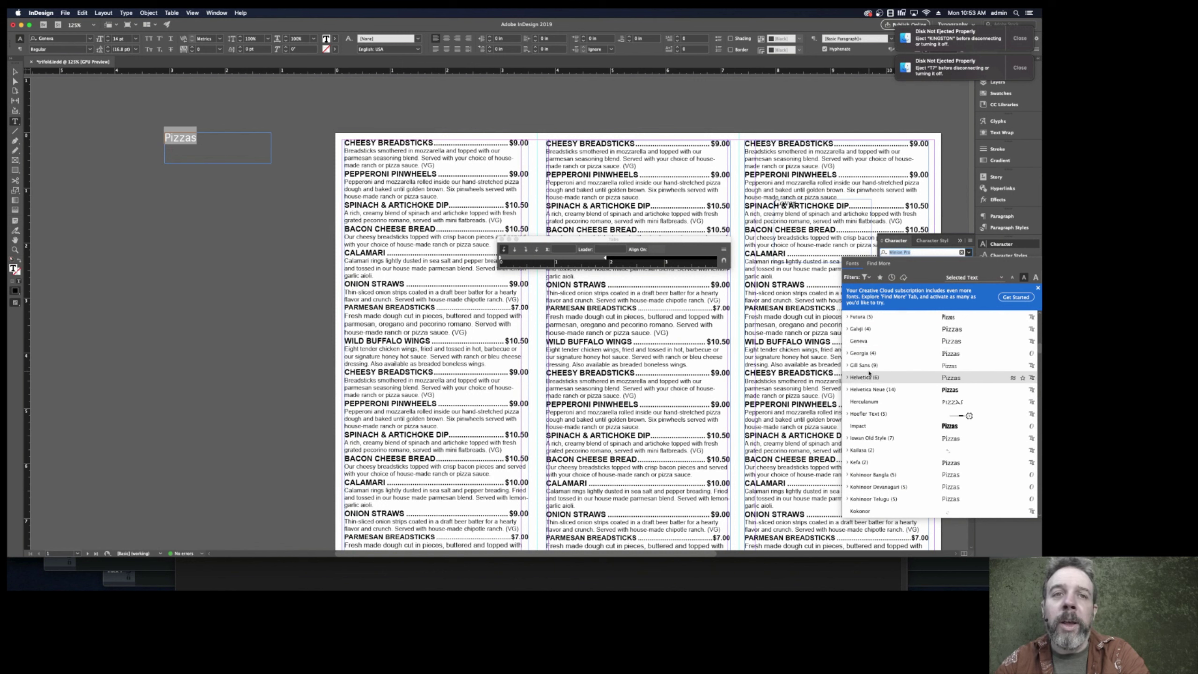
click(866, 378)
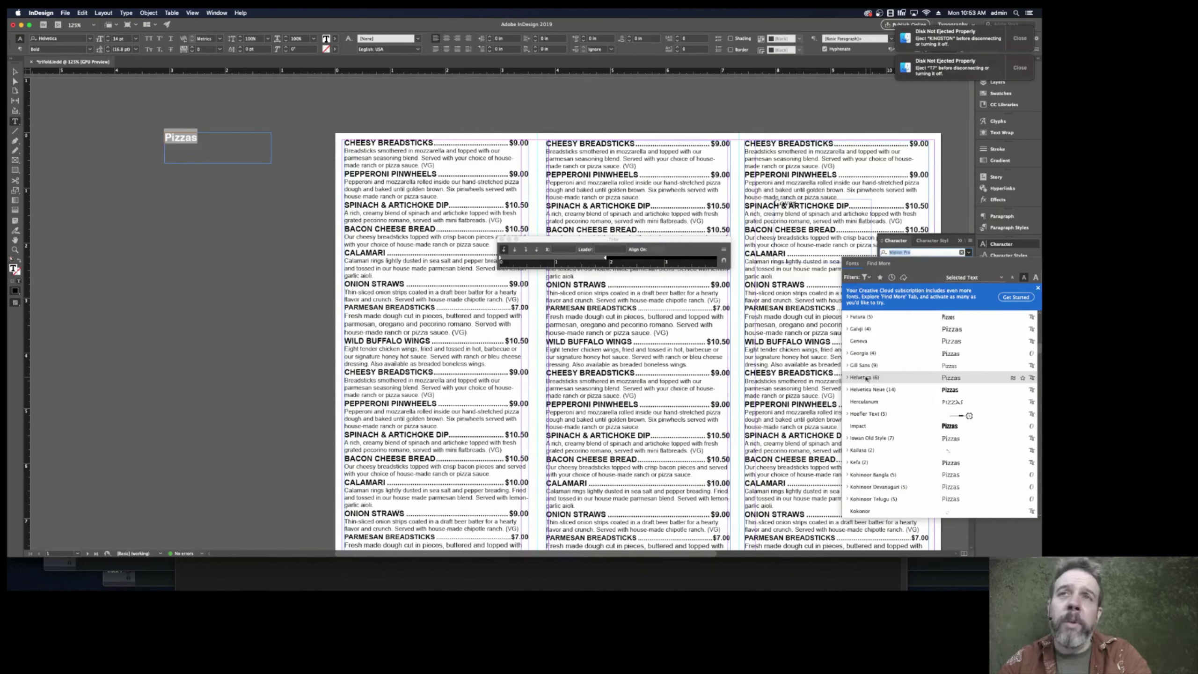
key(Escape)
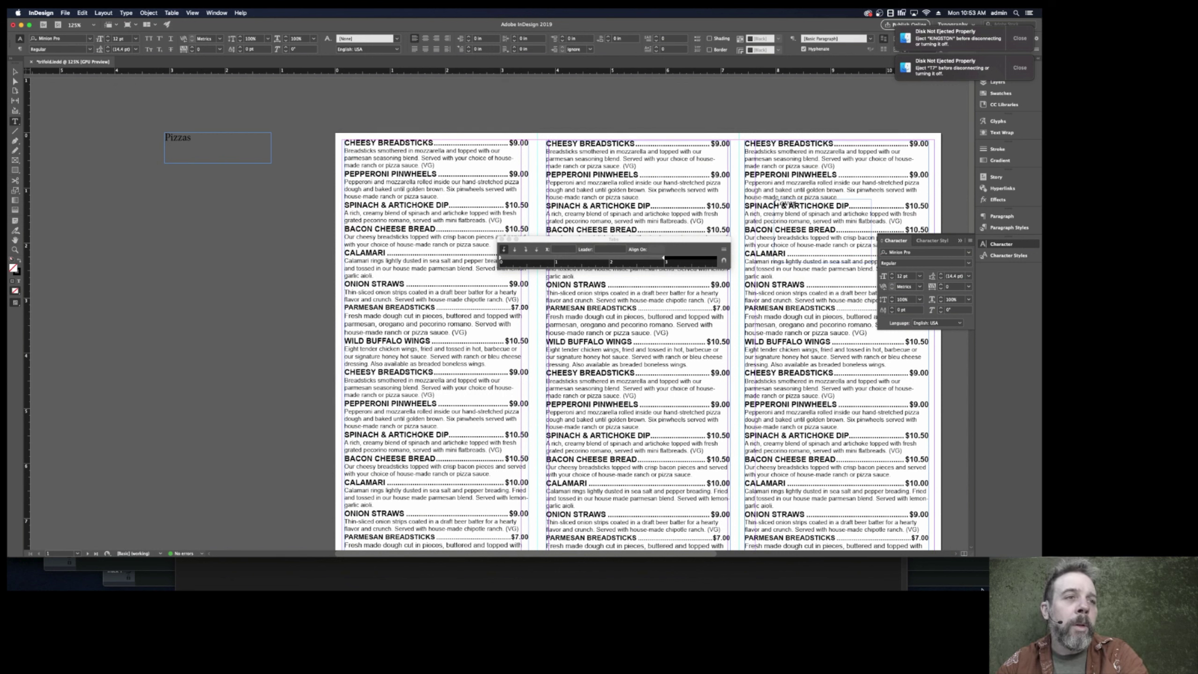
- Switch to Chrome and check the pixel dimensions of the whole sliced pizza image in the klavons pizza image results
key(super+Tab)
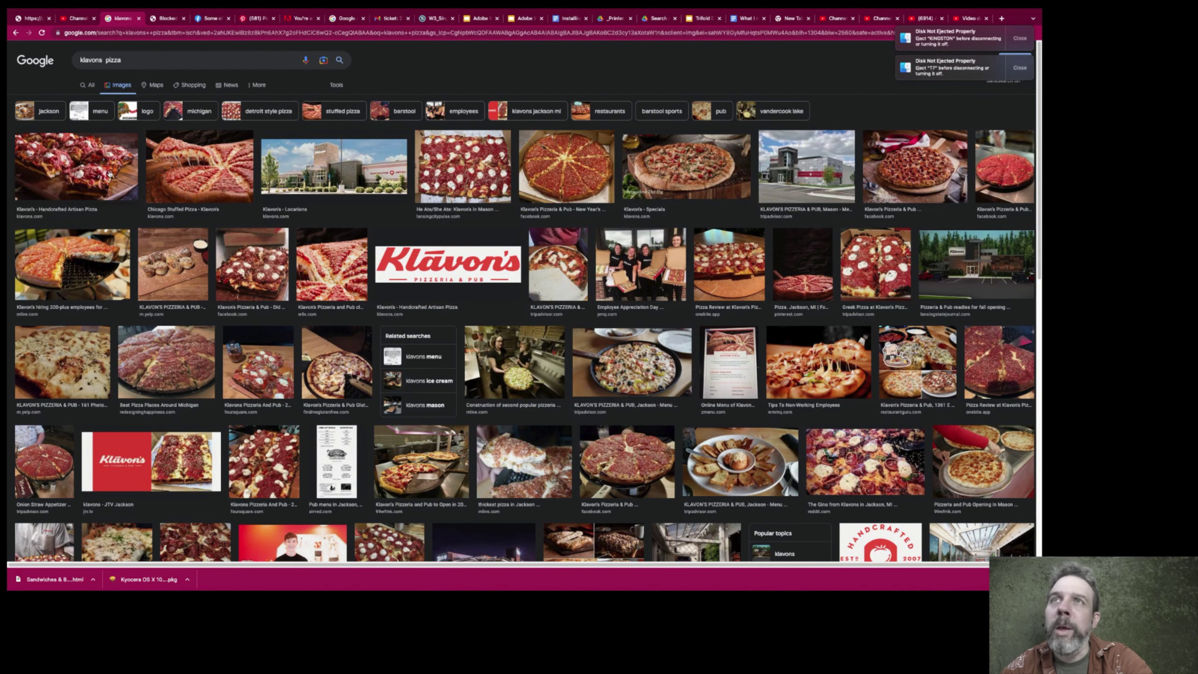
click(583, 184)
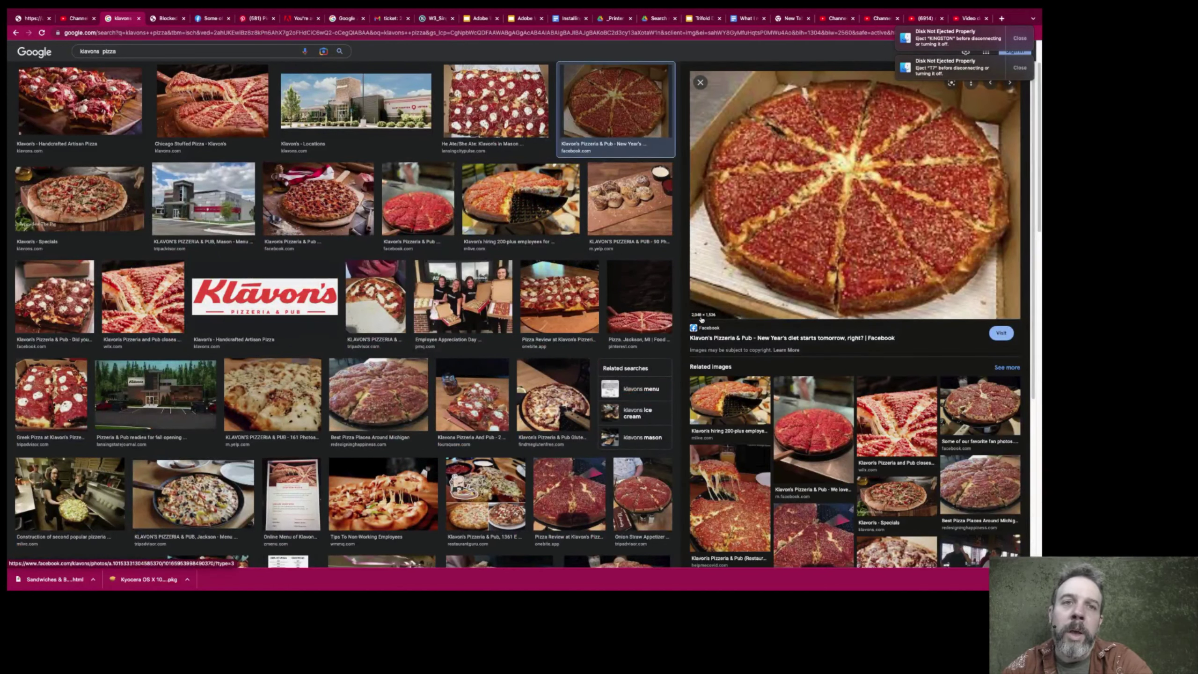
scroll(119, 89, up, 2)
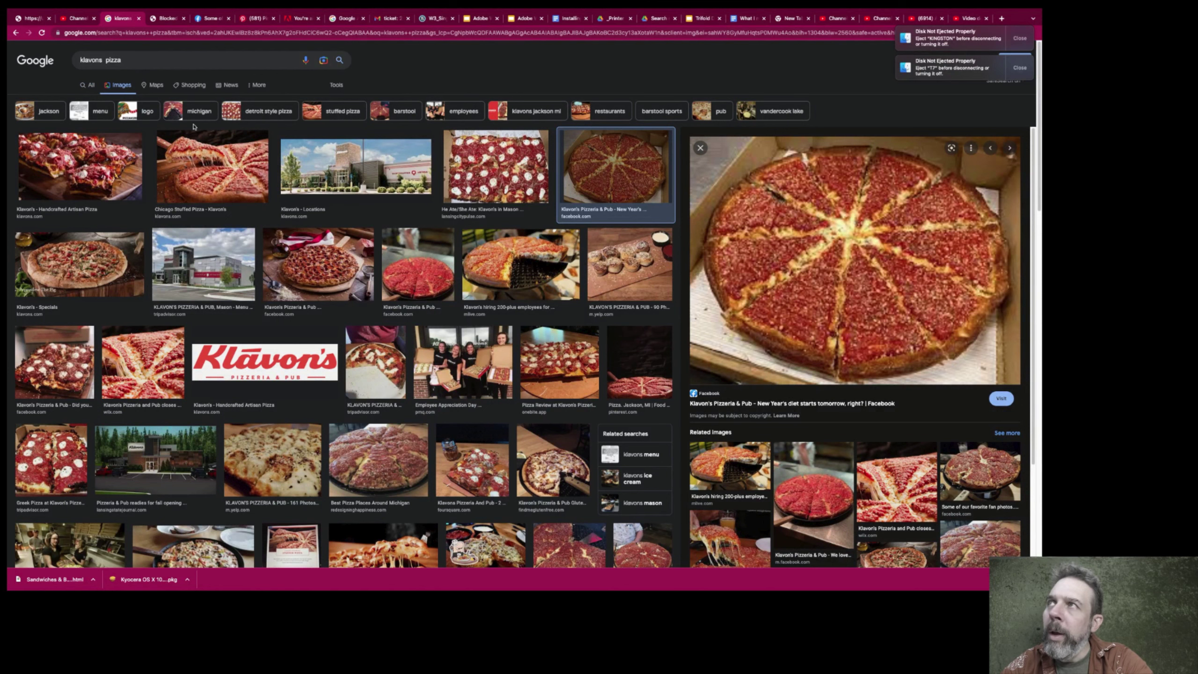
- Filter the klavons pizza image results to Large and return to the preview of the Klavon's Specials pizza image
click(337, 86)
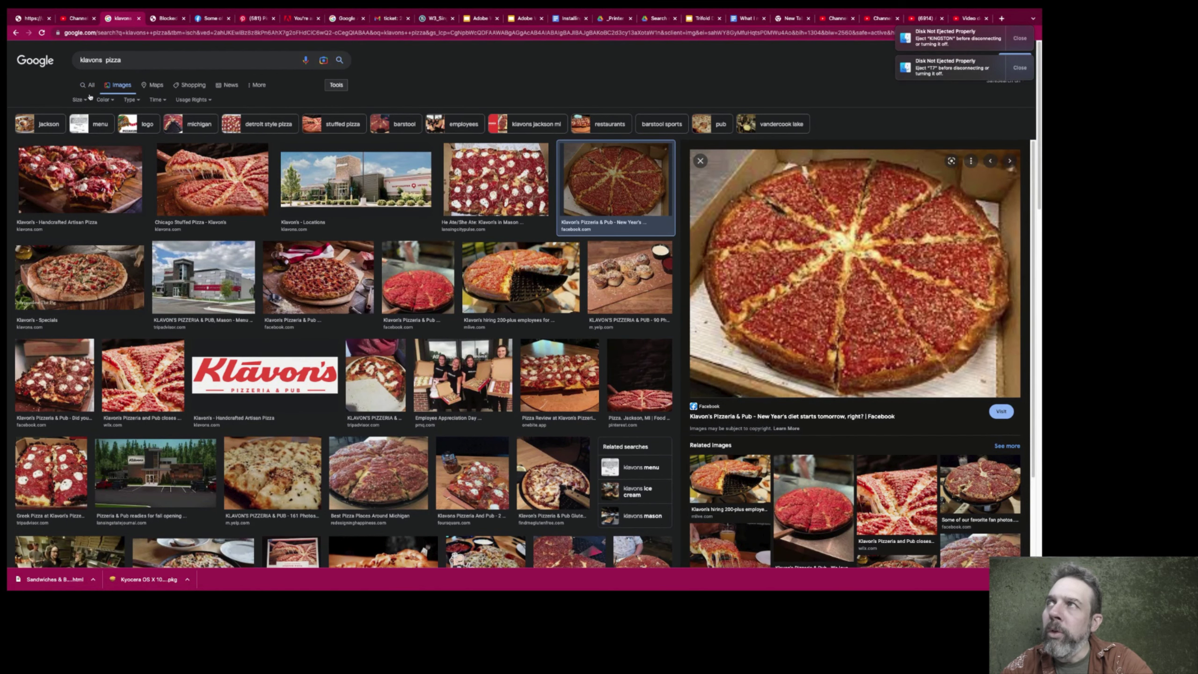
click(79, 100)
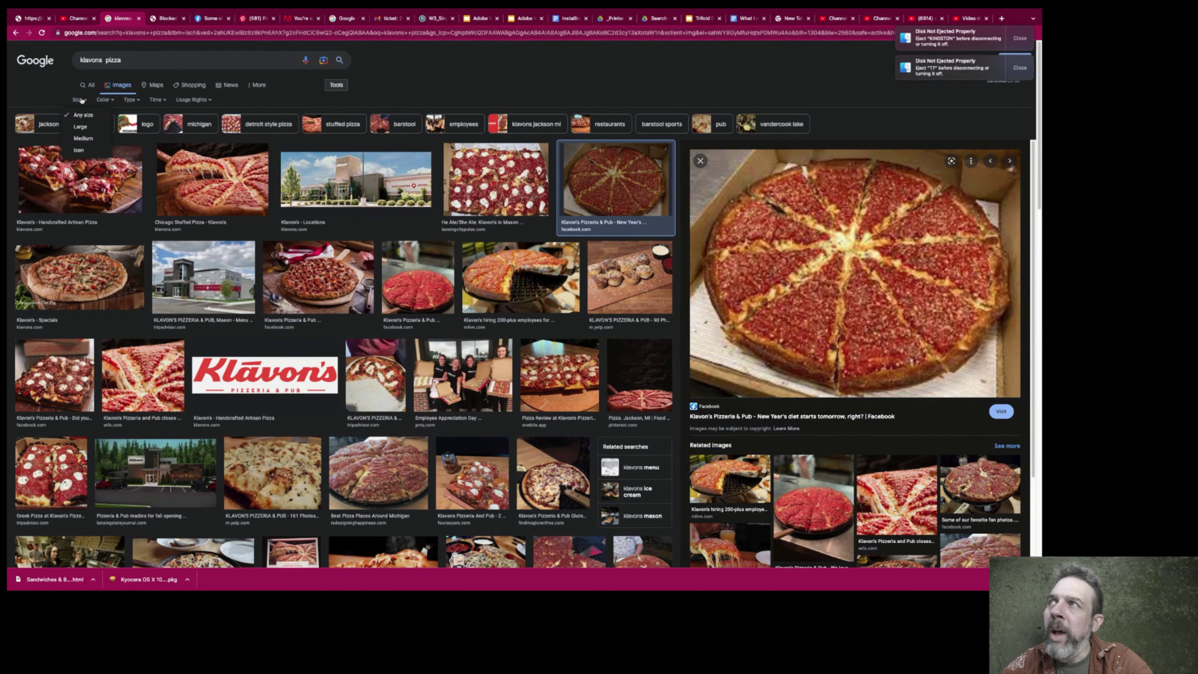
click(80, 127)
click(320, 84)
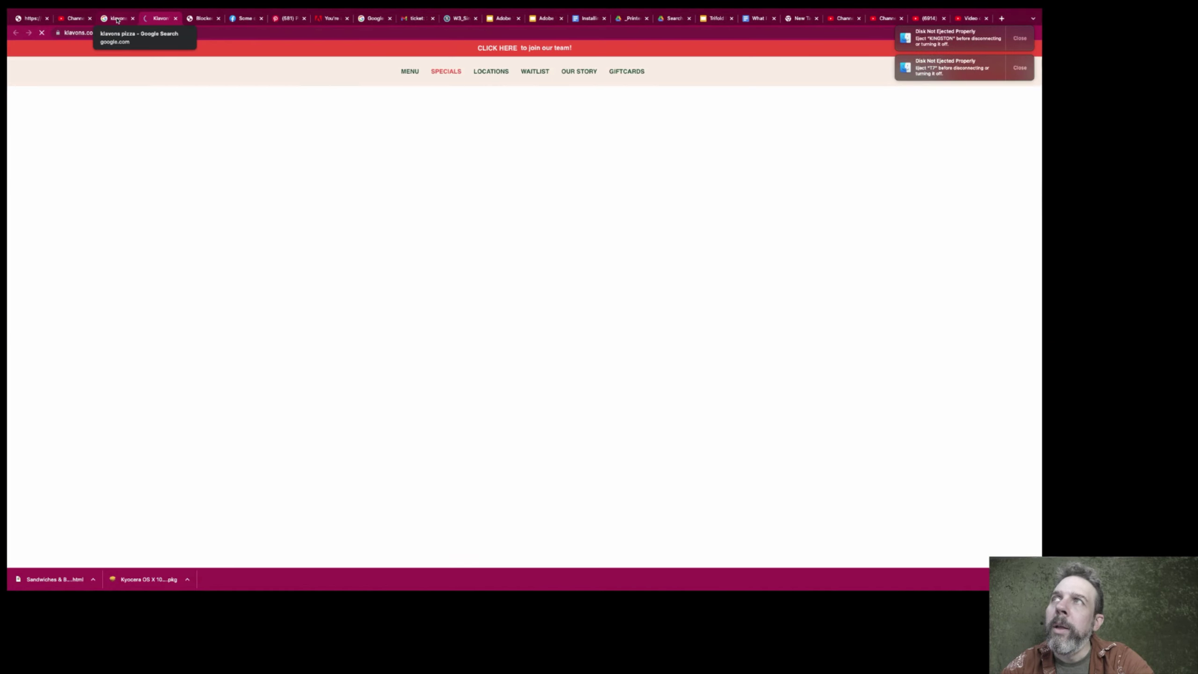
click(117, 20)
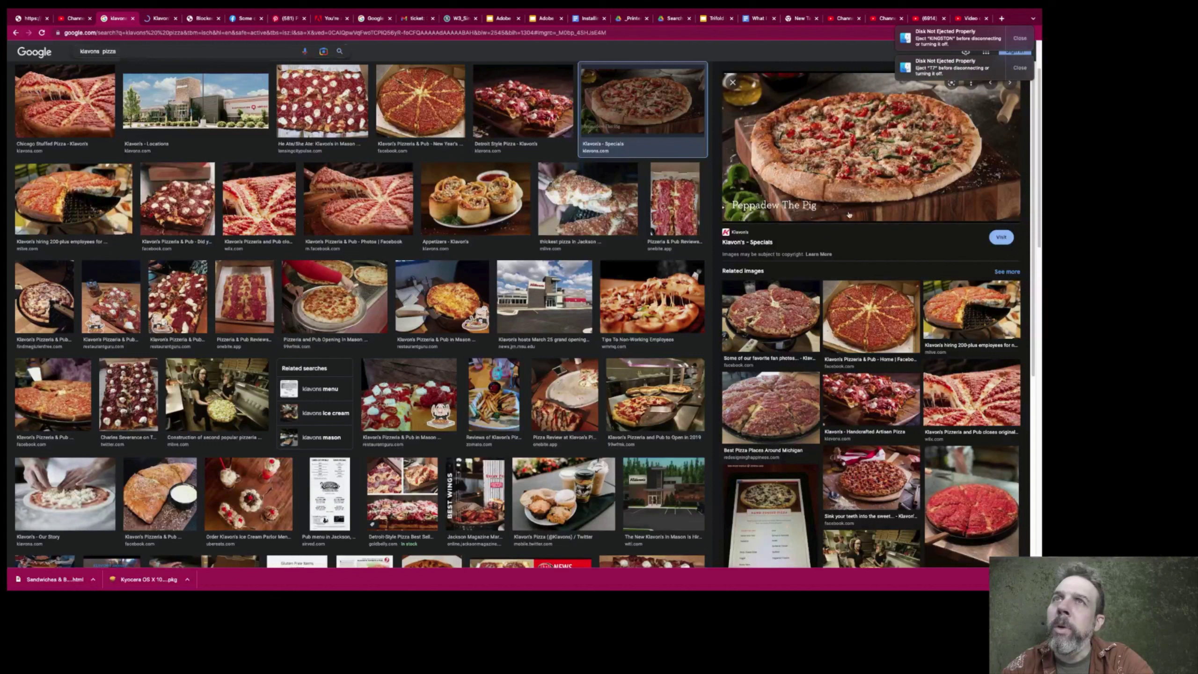
- Save the page linked from the Peppadew The Pig preview to the Downloads folder as download
right_click(809, 157)
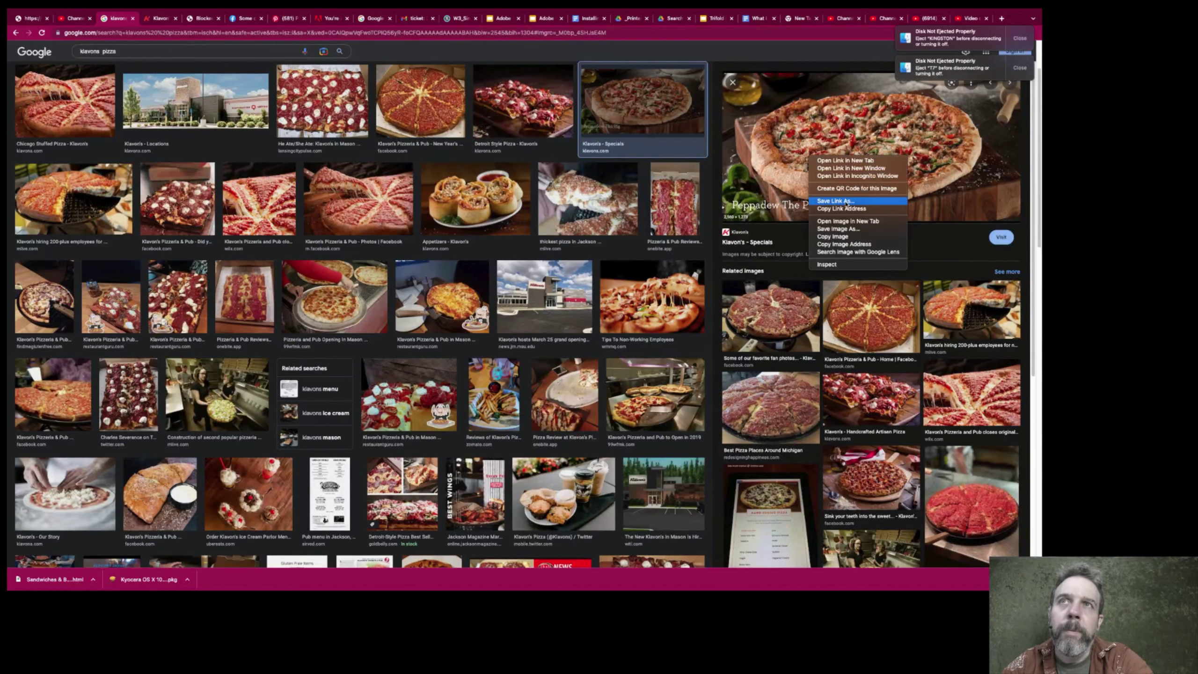
click(847, 202)
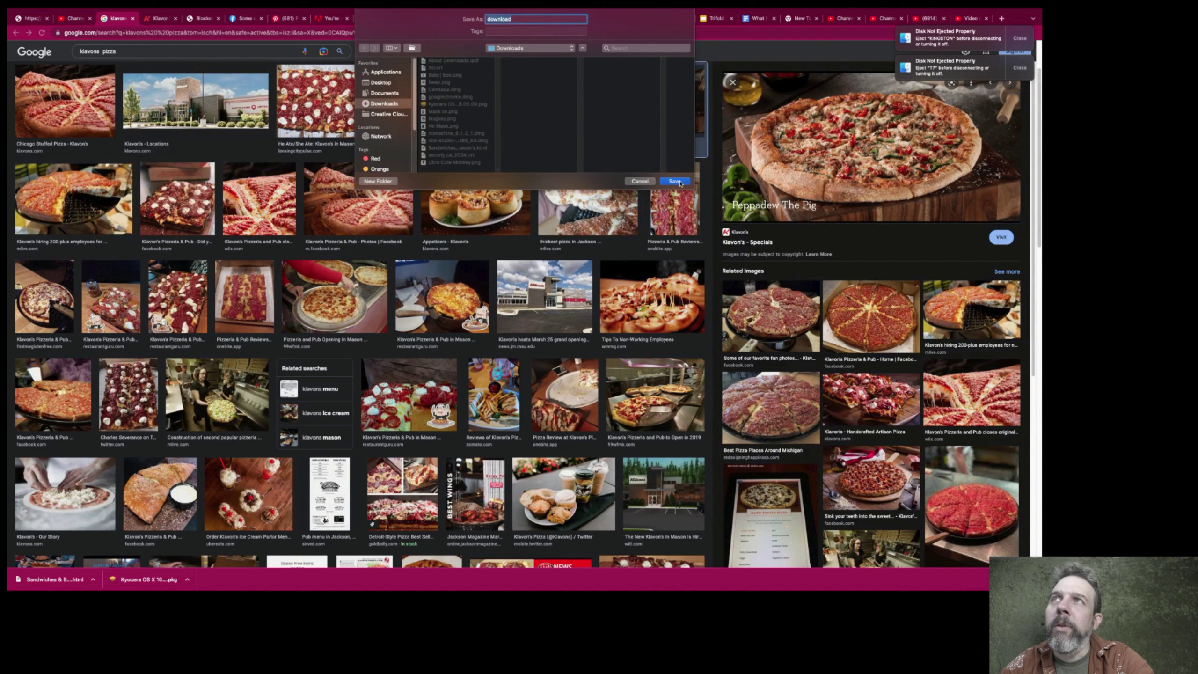
key(Return)
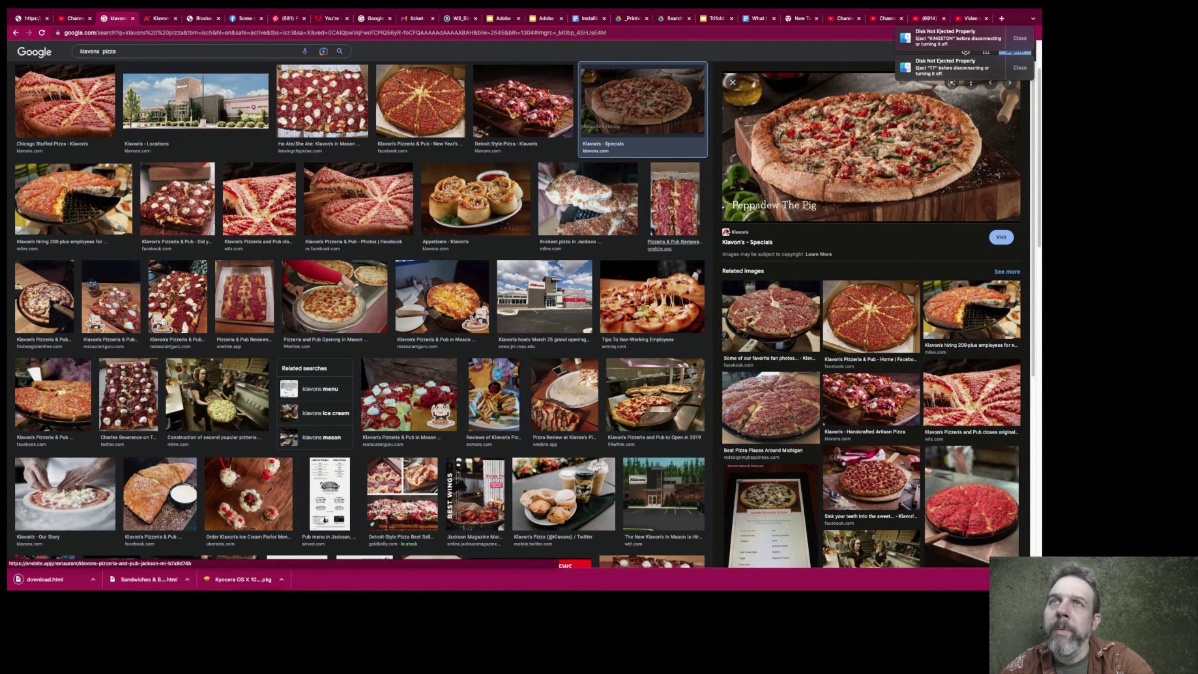
- Save the Peppadew The Pig pizza image to the Downloads folder under its suggested name and locate the JPEG file there
right_click(777, 178)
click(804, 246)
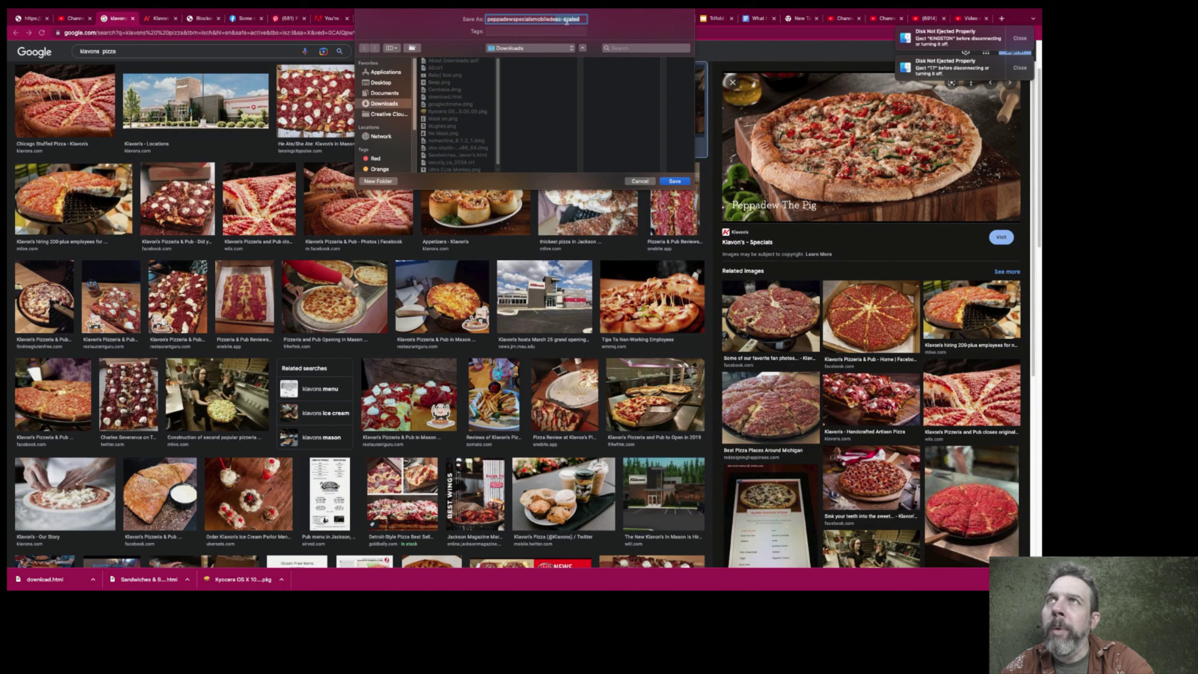
key(Return)
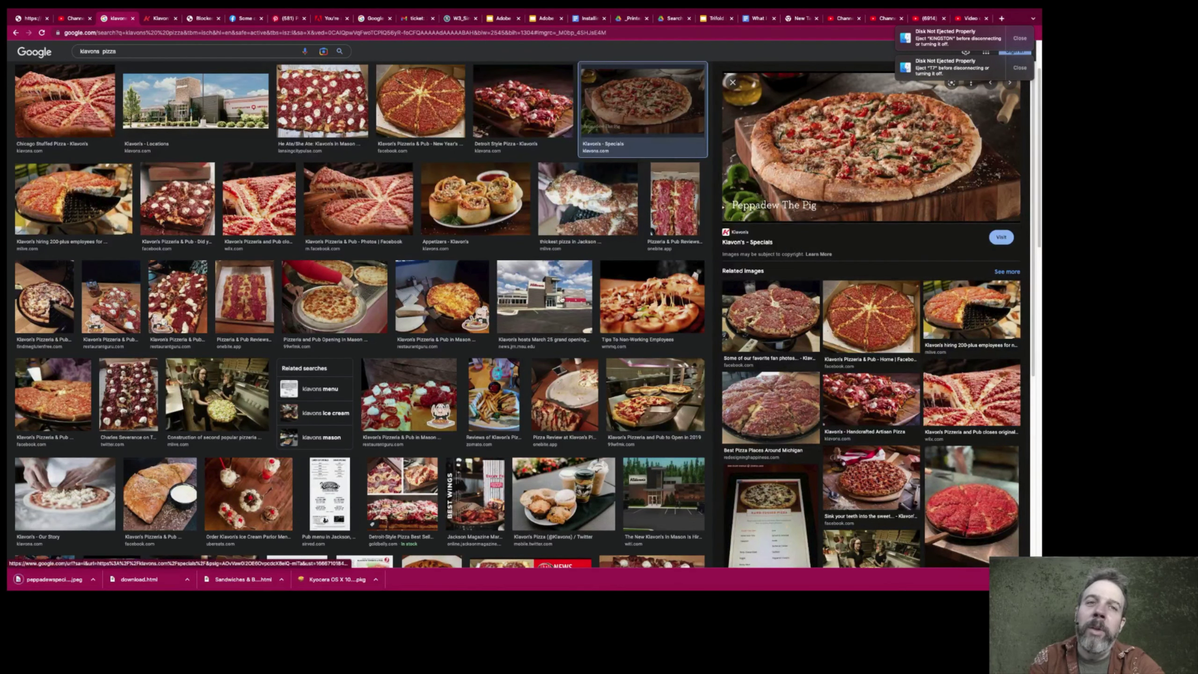
click(52, 573)
click(429, 146)
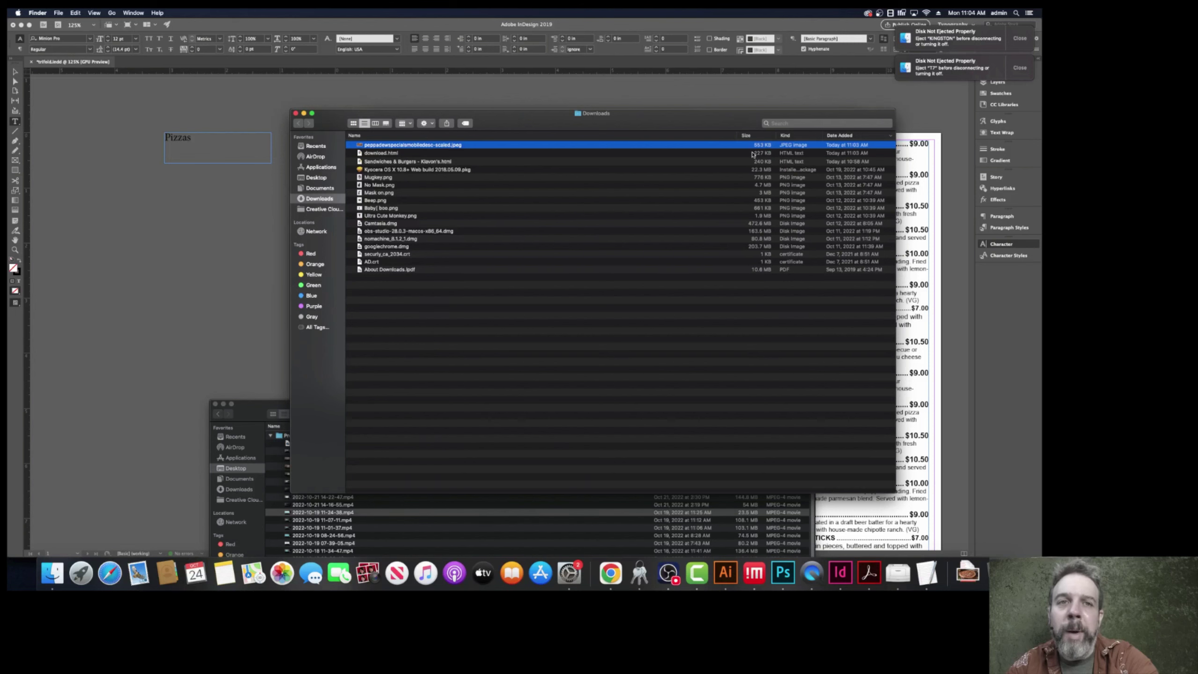
- Switch back to InDesign and place the downloaded Peppadew pizza JPEG from Downloads in the document
click(185, 228)
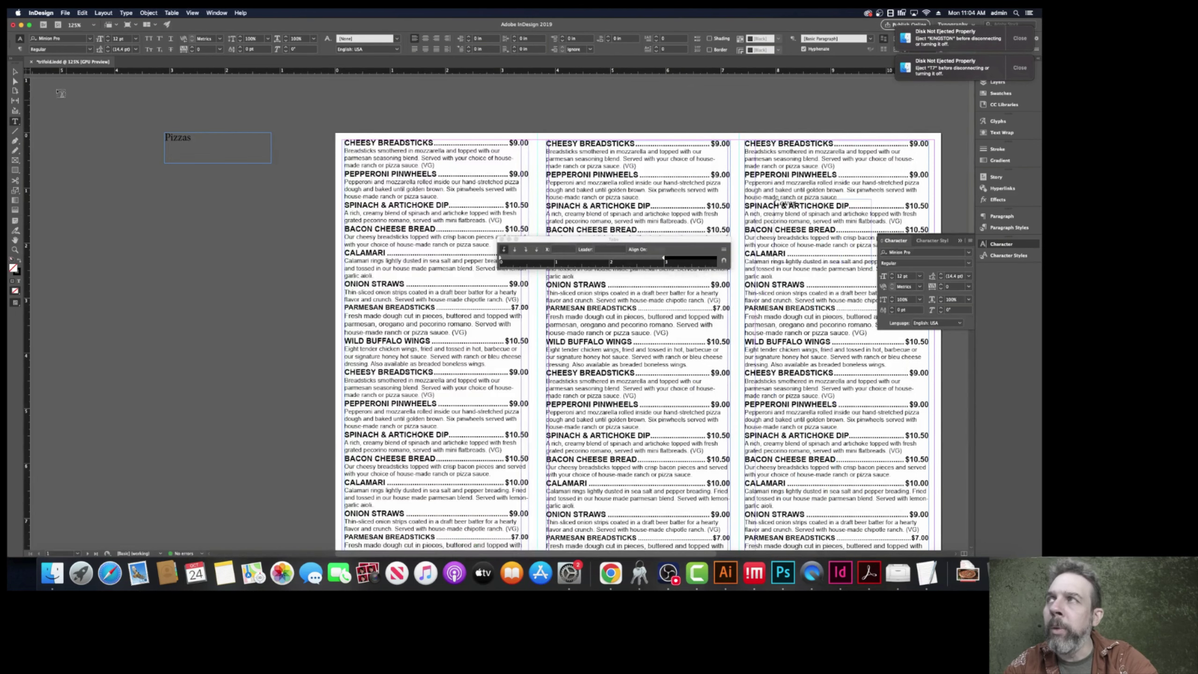
click(65, 13)
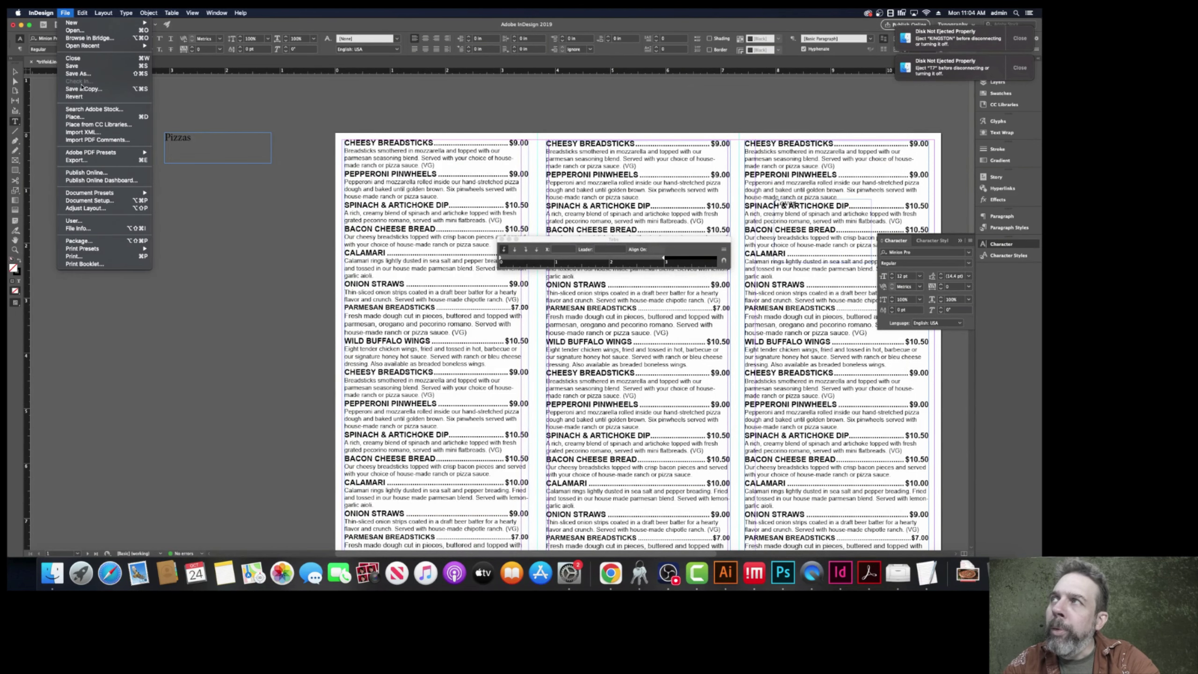
click(75, 117)
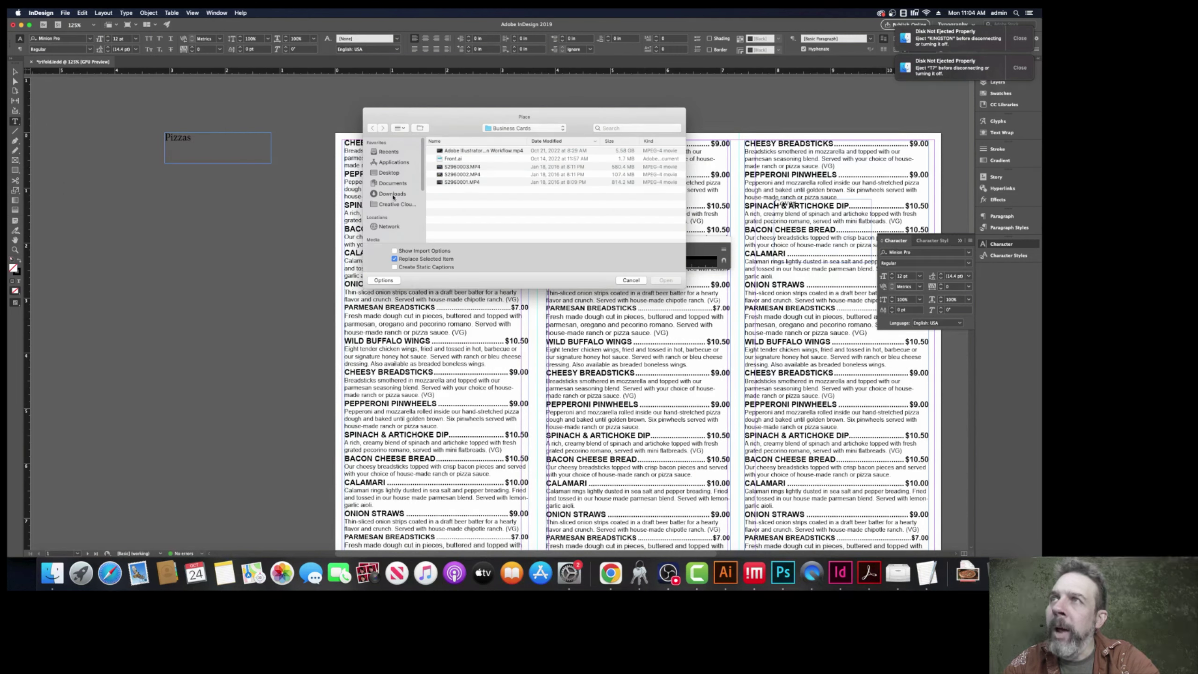
click(393, 194)
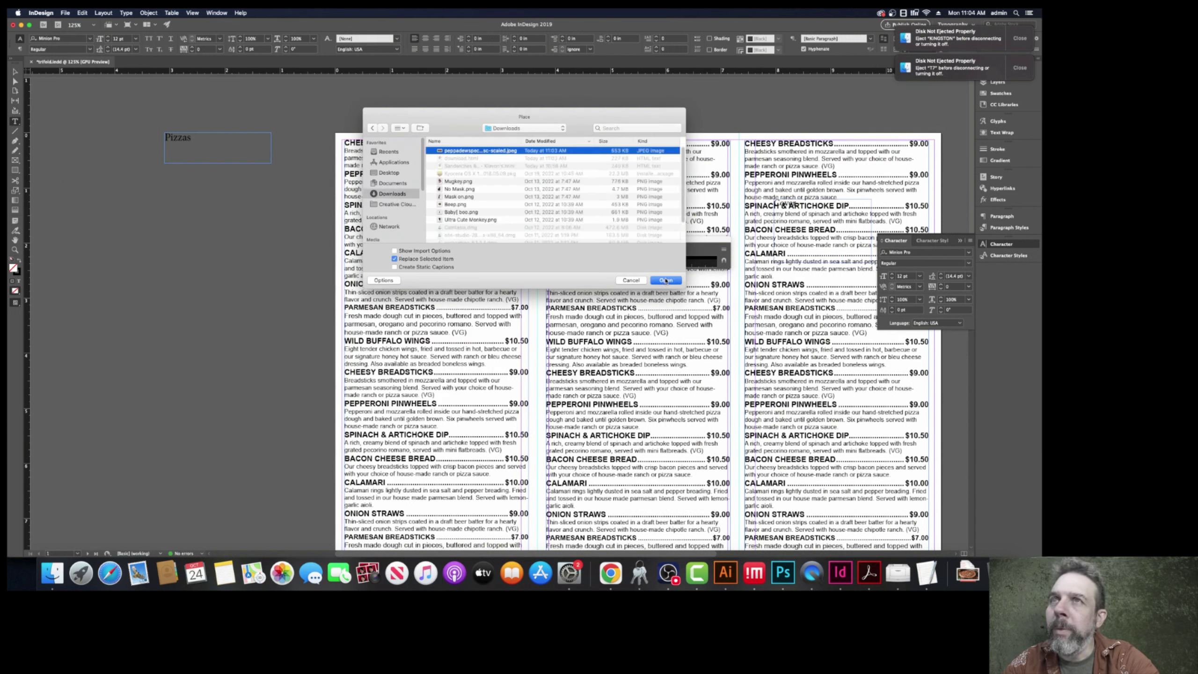
click(665, 280)
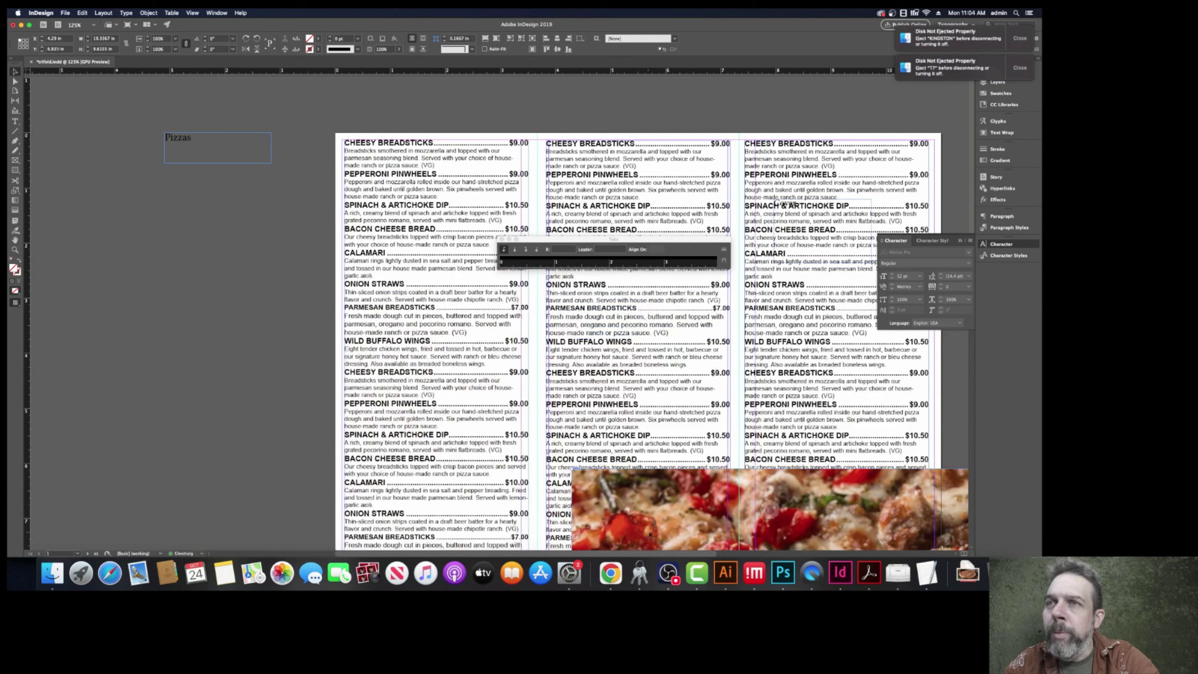
click(181, 242)
mouse_move(183, 258)
mouse_down()
mouse_move(460, 460)
mouse_move(510, 467)
mouse_move(164, 263)
mouse_up()
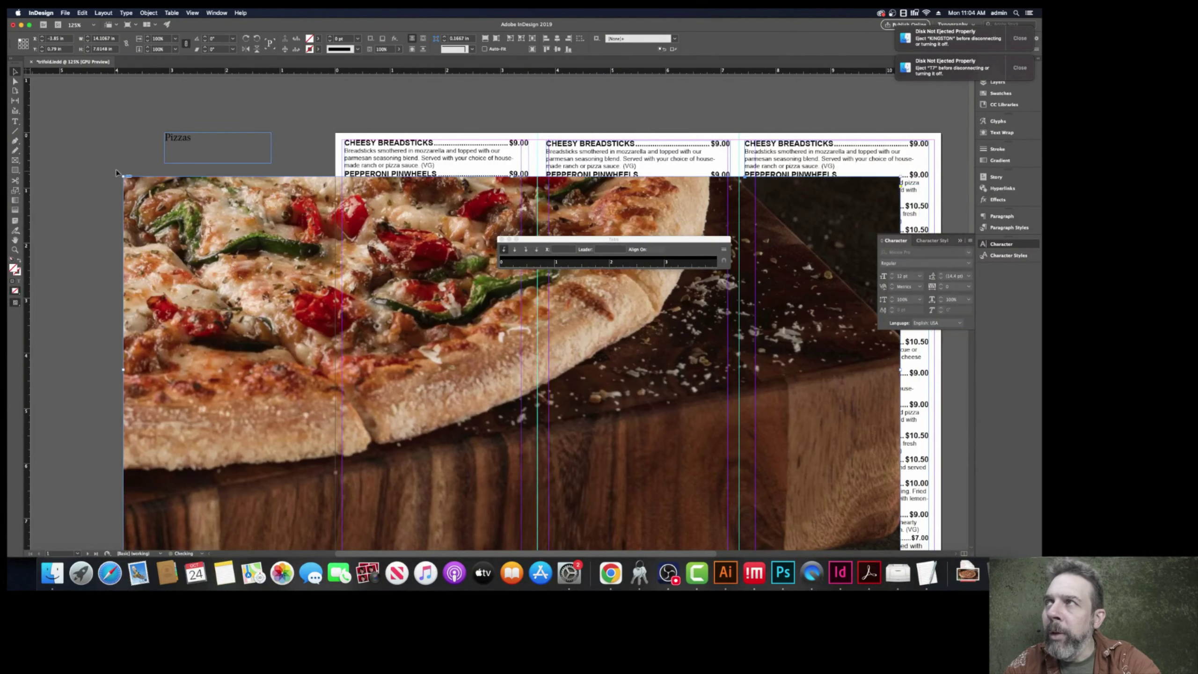
- Shrink the pizza image's frame to about 2.73 in wide and move it toward the pasteboard beside page 1
drag(123, 175, 572, 400)
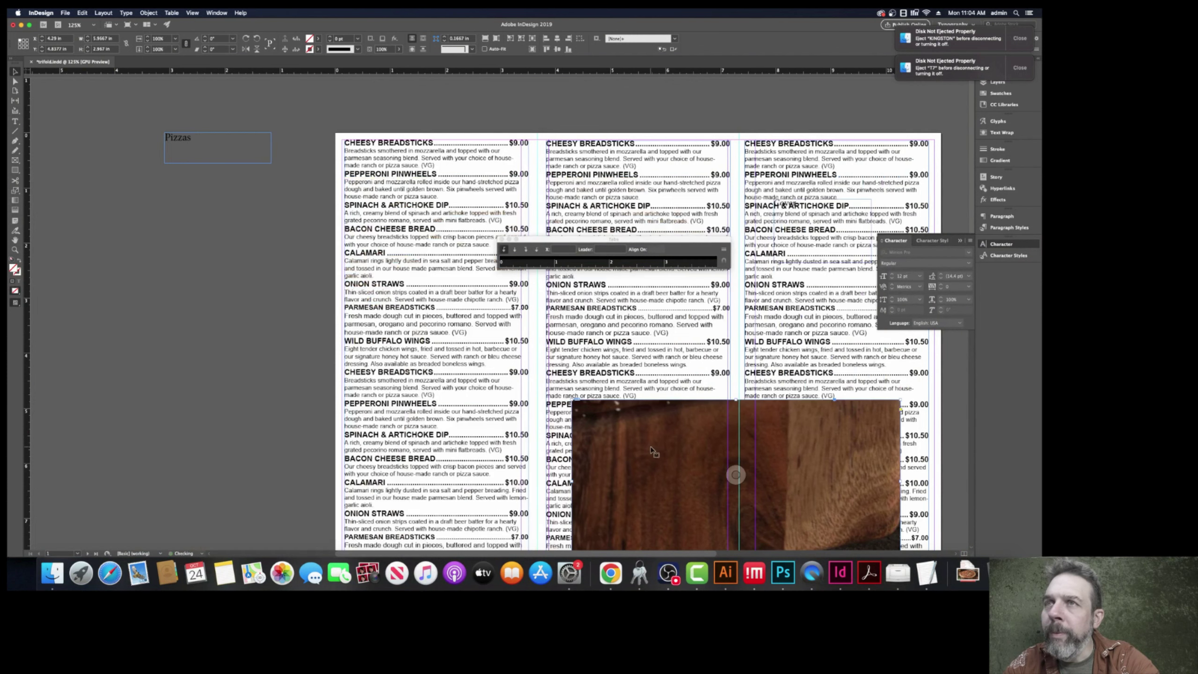
mouse_move(652, 451)
mouse_down()
mouse_move(322, 307)
mouse_move(190, 286)
mouse_up()
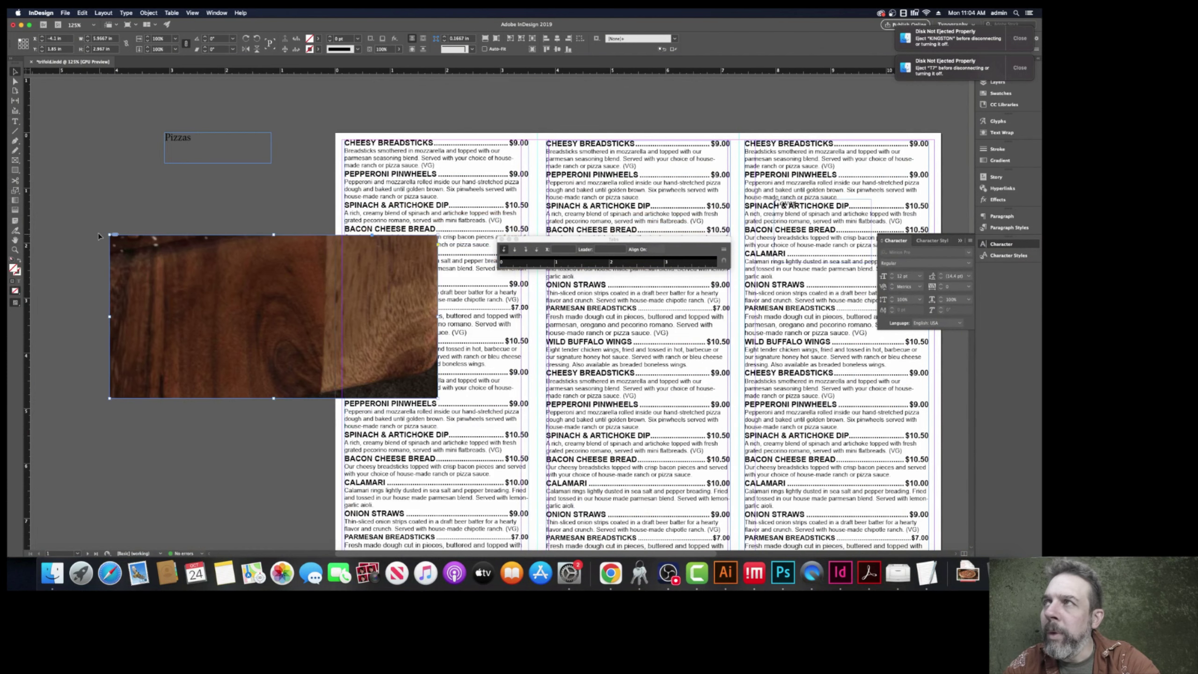
drag(110, 235, 267, 313)
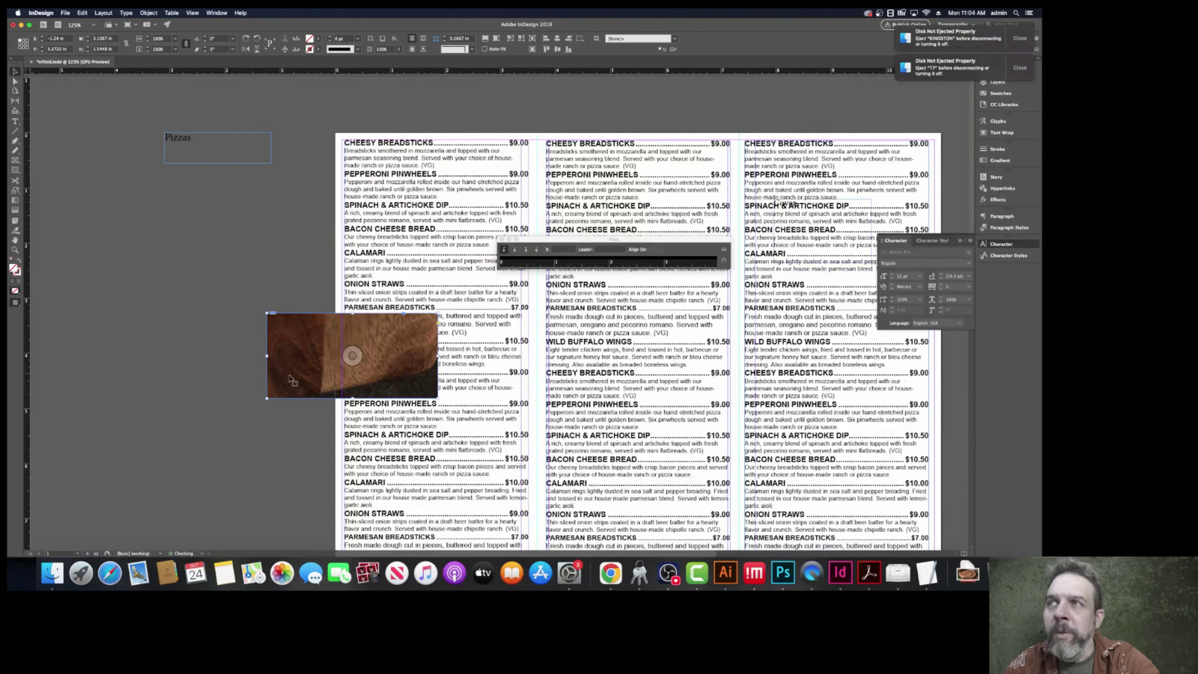
drag(357, 378, 201, 325)
drag(111, 261, 131, 271)
- Switch to the Essentials Classic workspace, clearing the disk notifications and moving the floating Paragraph panel away from the image
click(1020, 38)
click(1020, 68)
click(952, 25)
click(950, 78)
drag(208, 209, 181, 439)
- Fit the pizza photo to its frame and move it onto page 1
drag(178, 292, 248, 236)
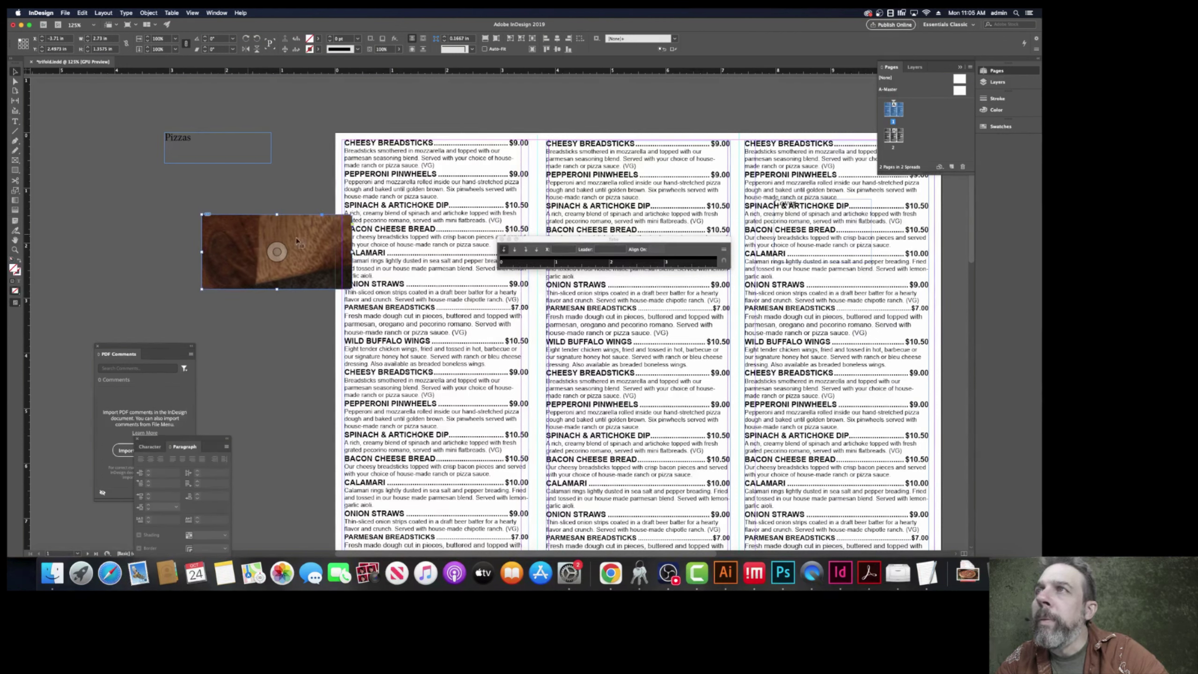
click(486, 39)
drag(265, 264, 389, 331)
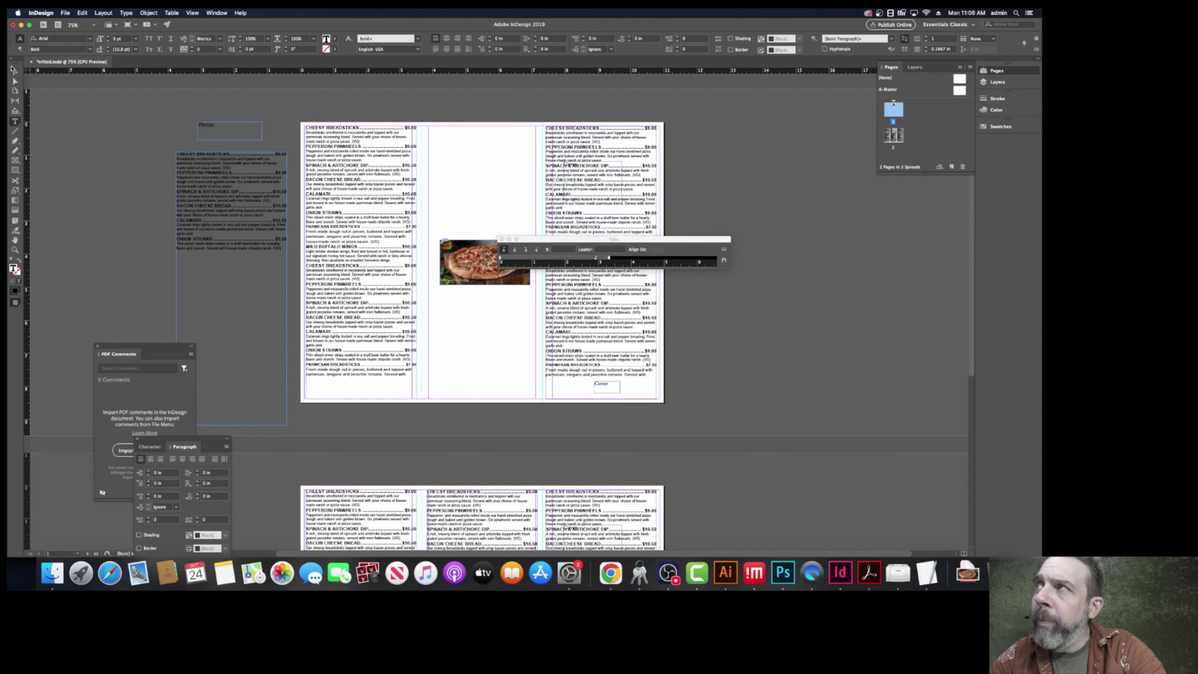
- Shorten the listing text frame beside page 1 to about 3.17 in high and move it above the photo in the middle panel
click(14, 70)
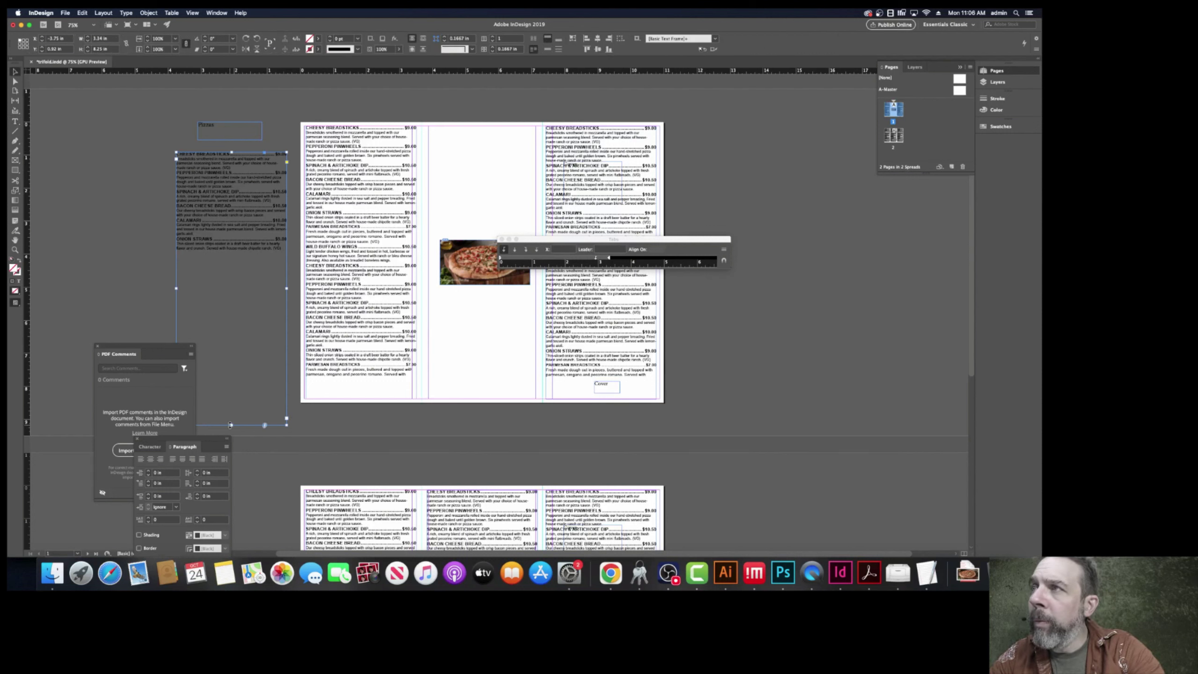
drag(234, 415, 232, 257)
drag(223, 211, 473, 184)
- Move the Tabs ruler off the page and duplicate the shortened listing frame below the pizza photo in the middle panel
drag(613, 239, 789, 267)
drag(477, 213, 476, 367)
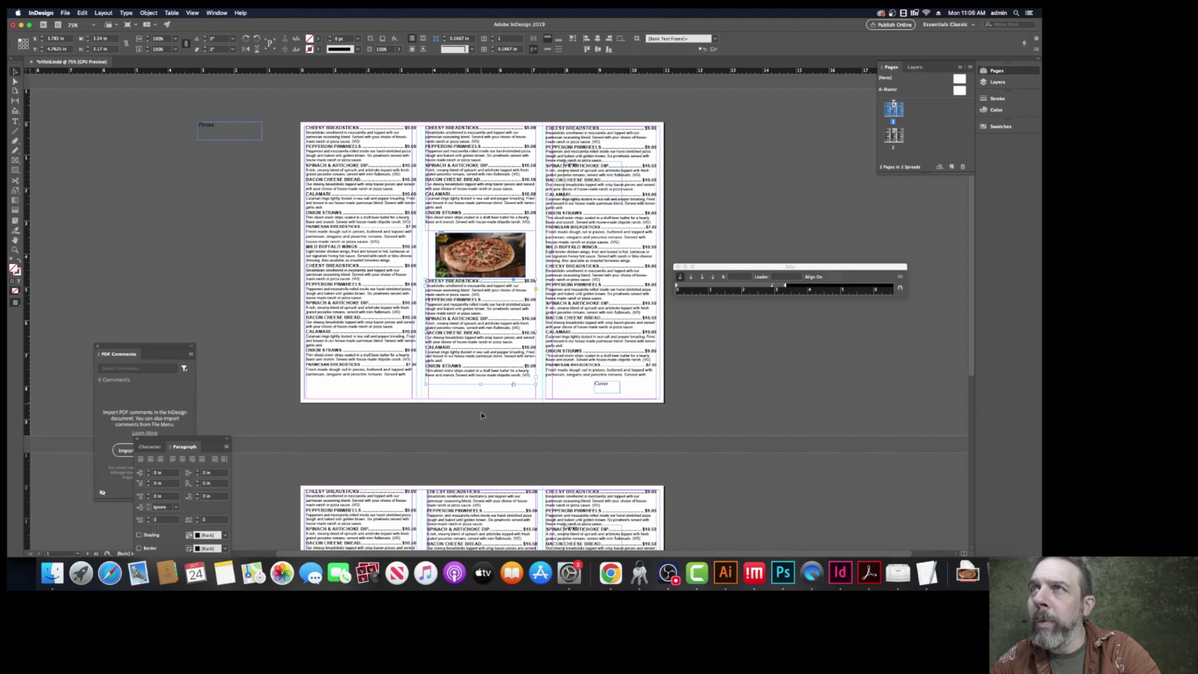
click(476, 427)
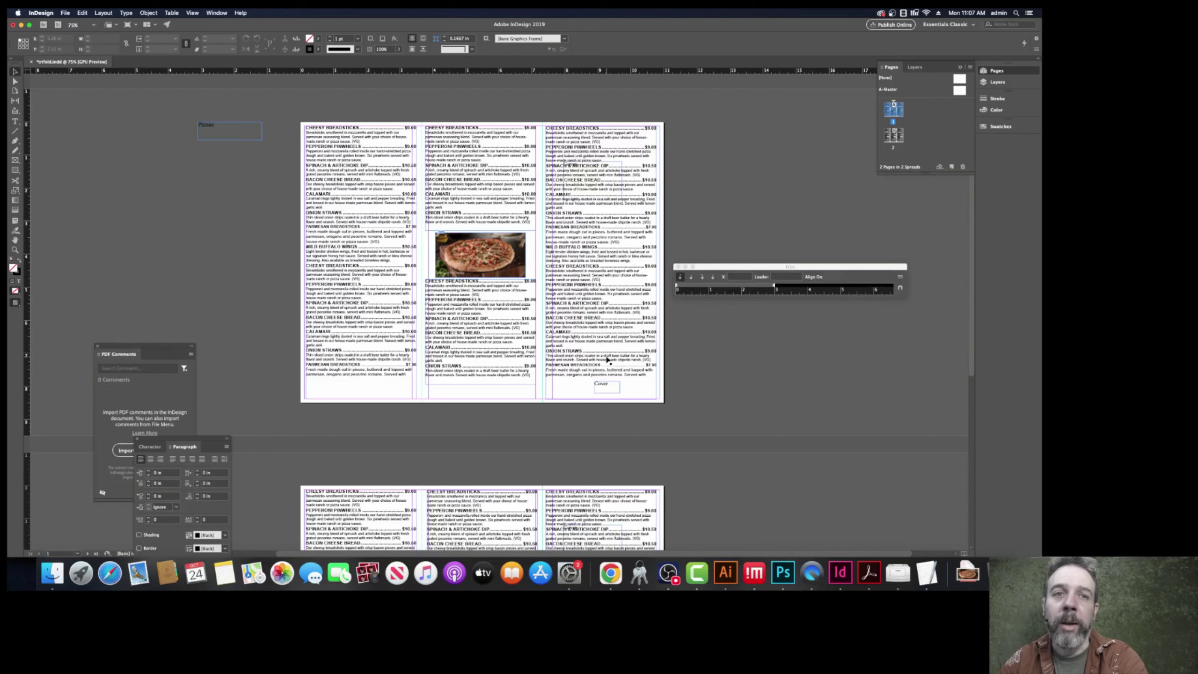
scroll(568, 389, down, 1)
scroll(568, 389, down, 10)
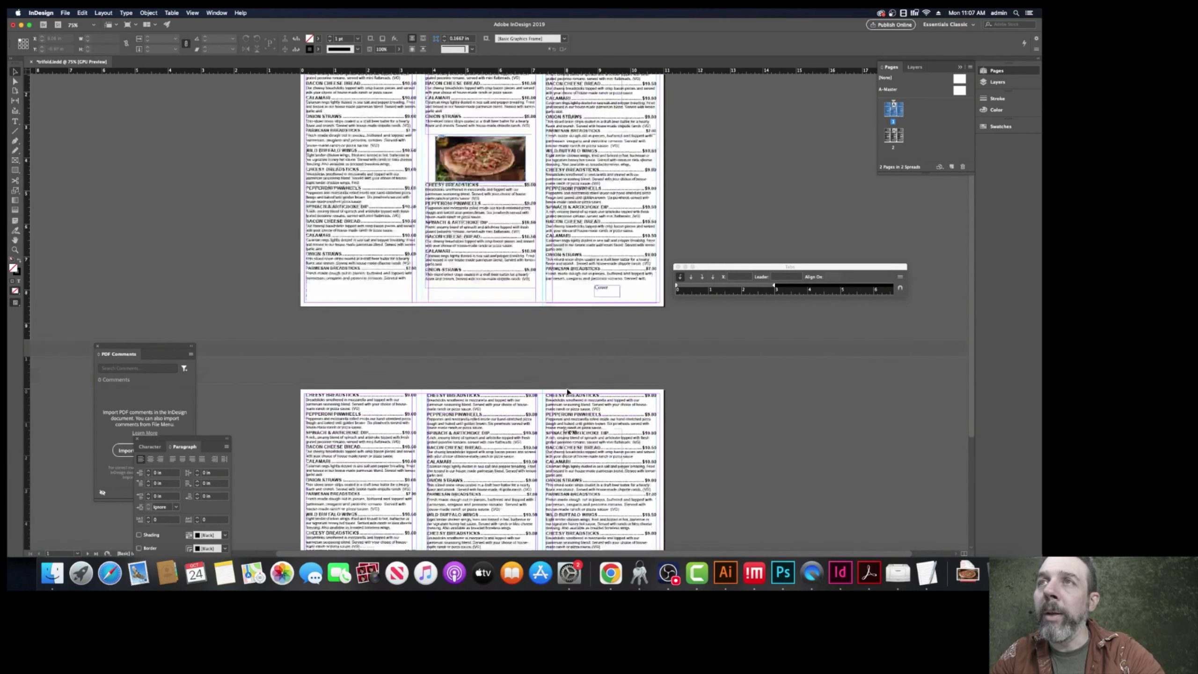
scroll(568, 396, up, 10)
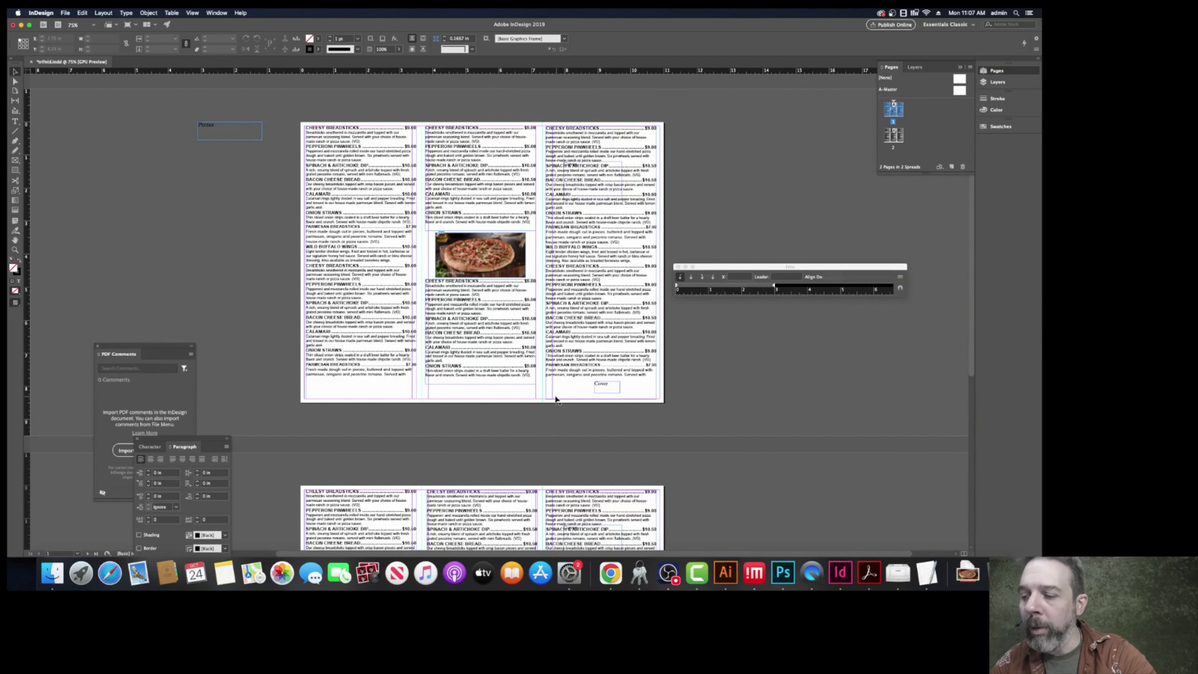
scroll(545, 401, down, 10)
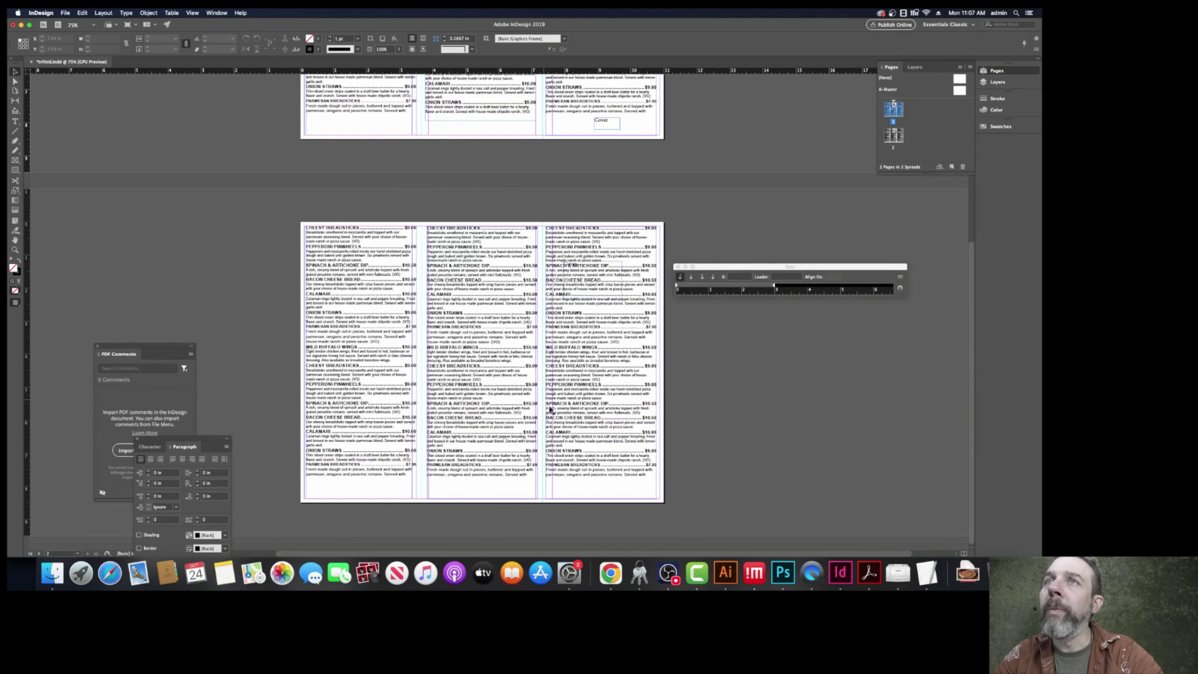
scroll(560, 425, up, 10)
- Inspect the link information of the placed pizza photo, down to its source file path
click(481, 256)
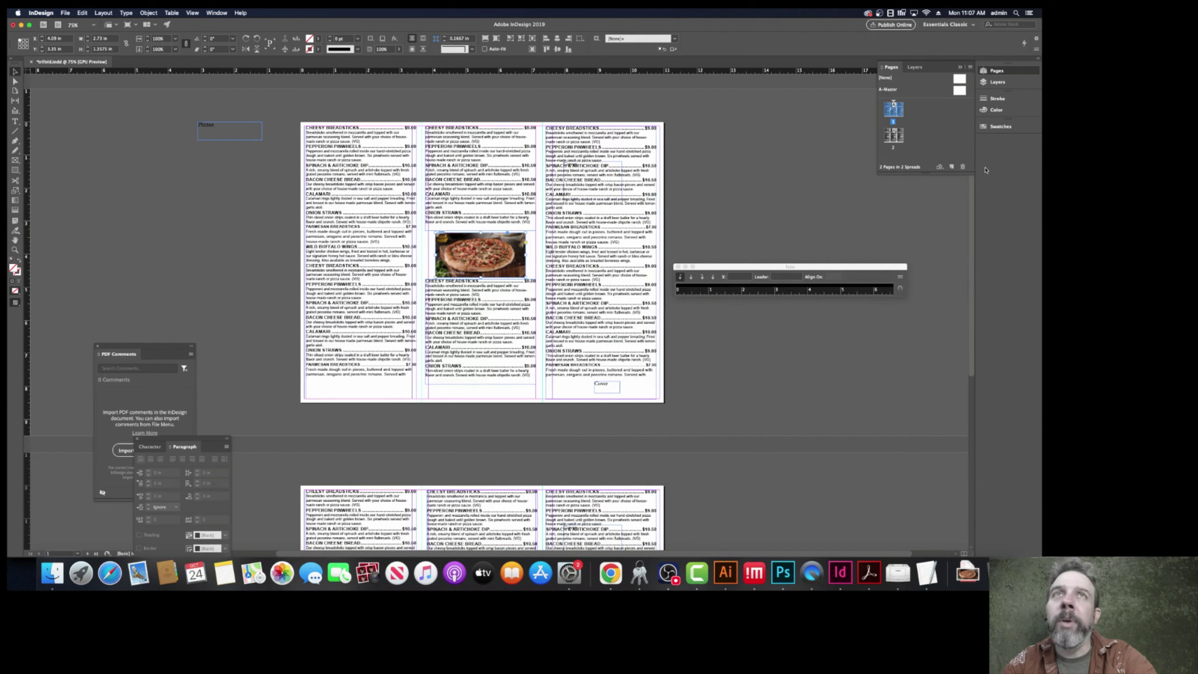
click(218, 13)
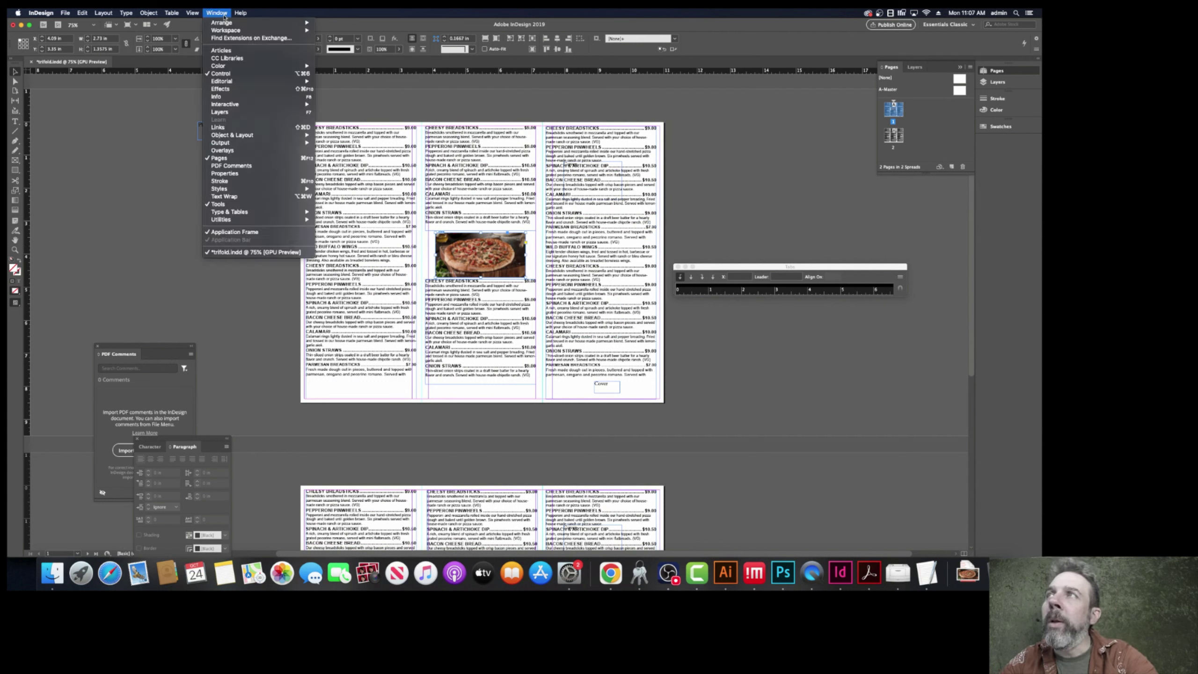
click(239, 130)
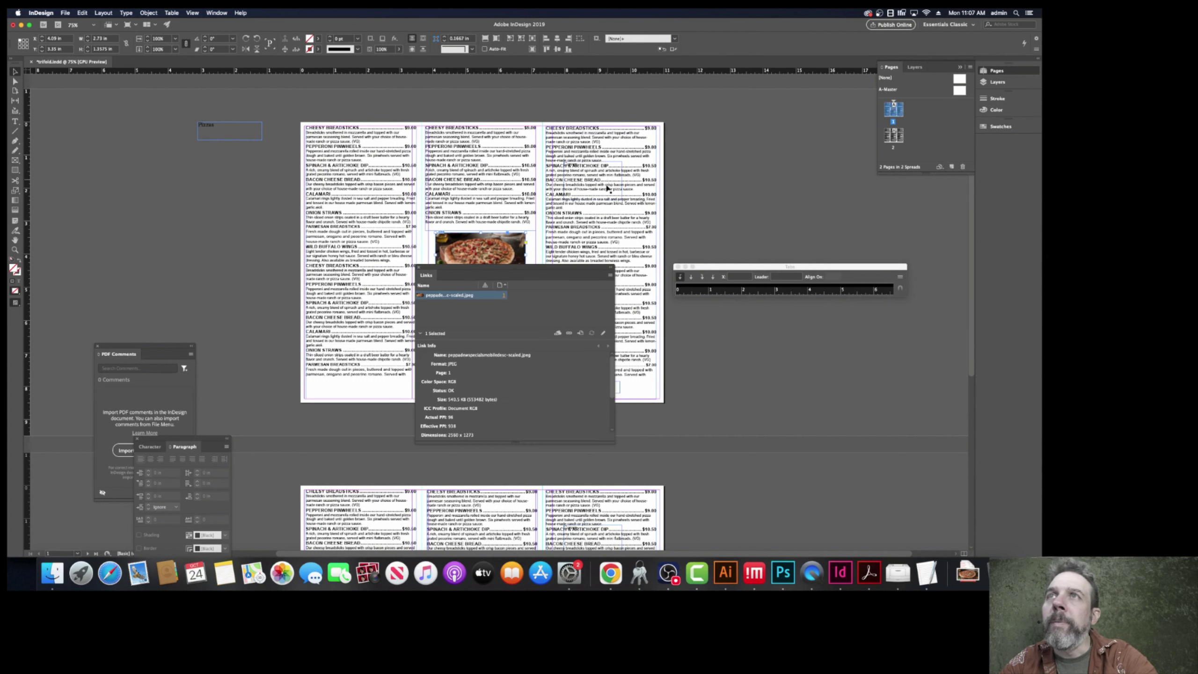
click(452, 327)
click(450, 296)
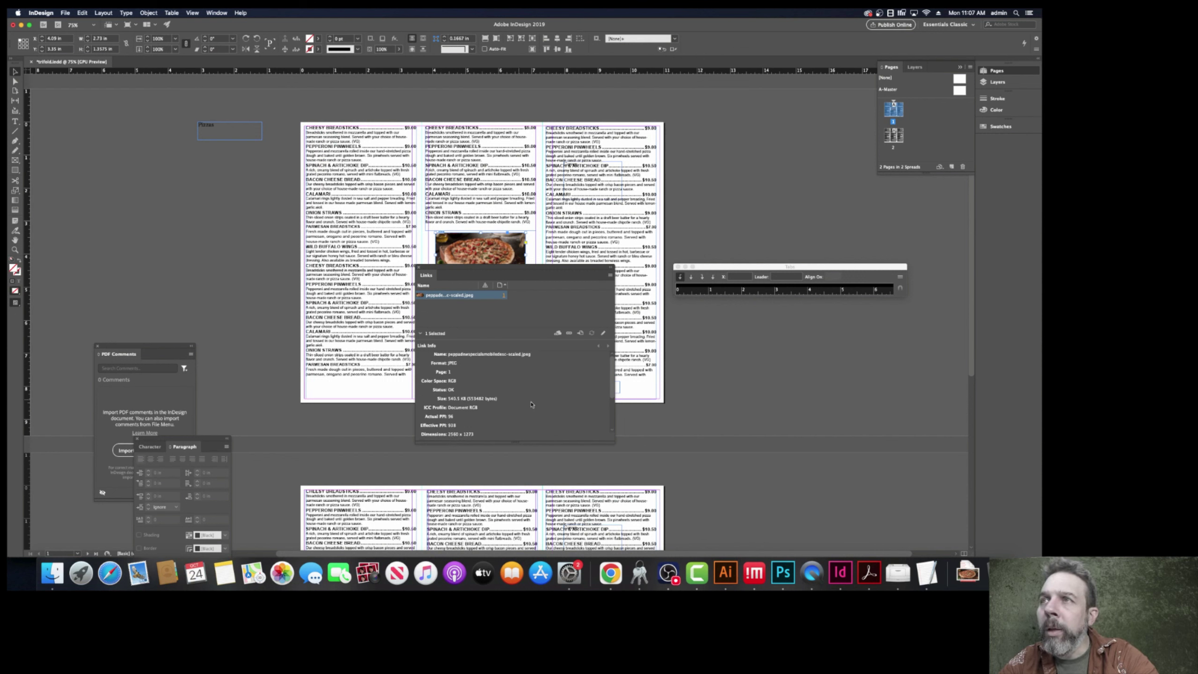
scroll(532, 405, down, 3)
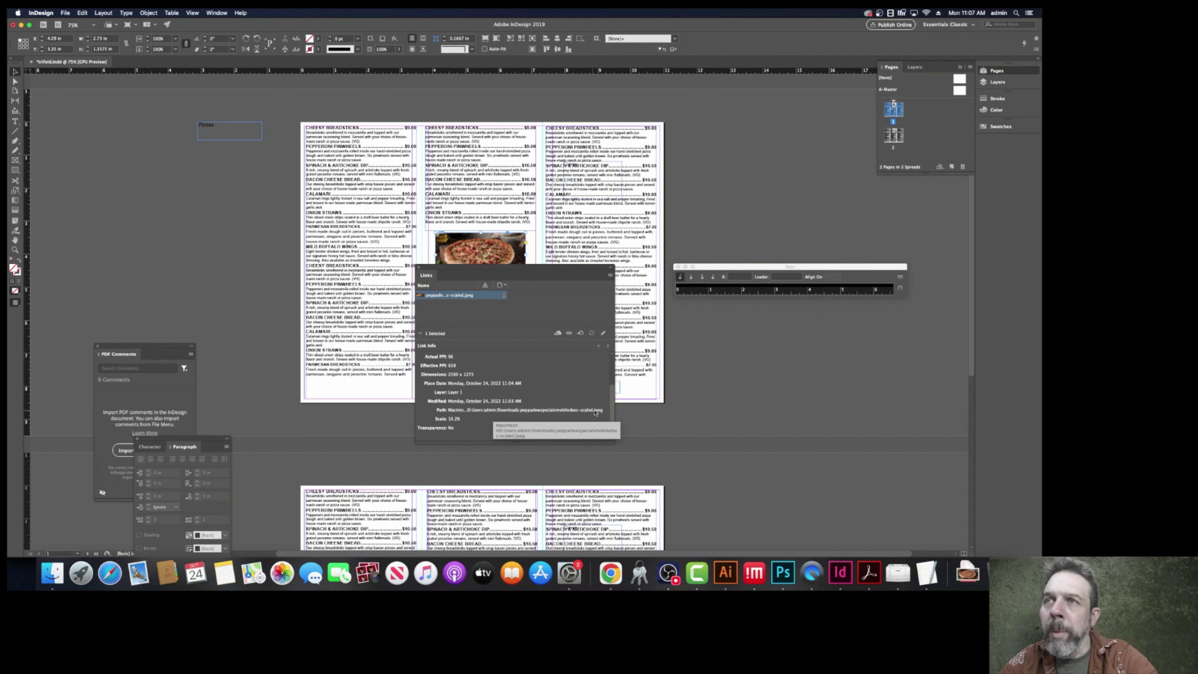
- Package the document into a Desktop folder named trifold2, including fonts, linked graphics, an IDML file and a High Quality Print PDF
click(195, 148)
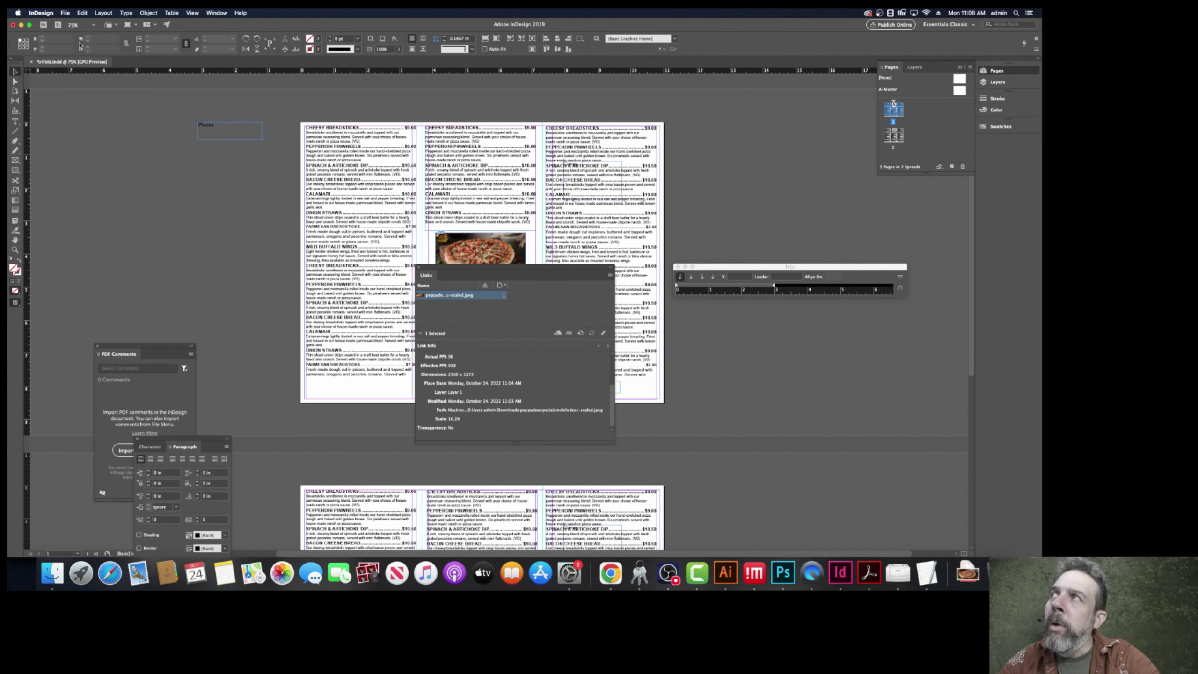
click(65, 13)
click(78, 241)
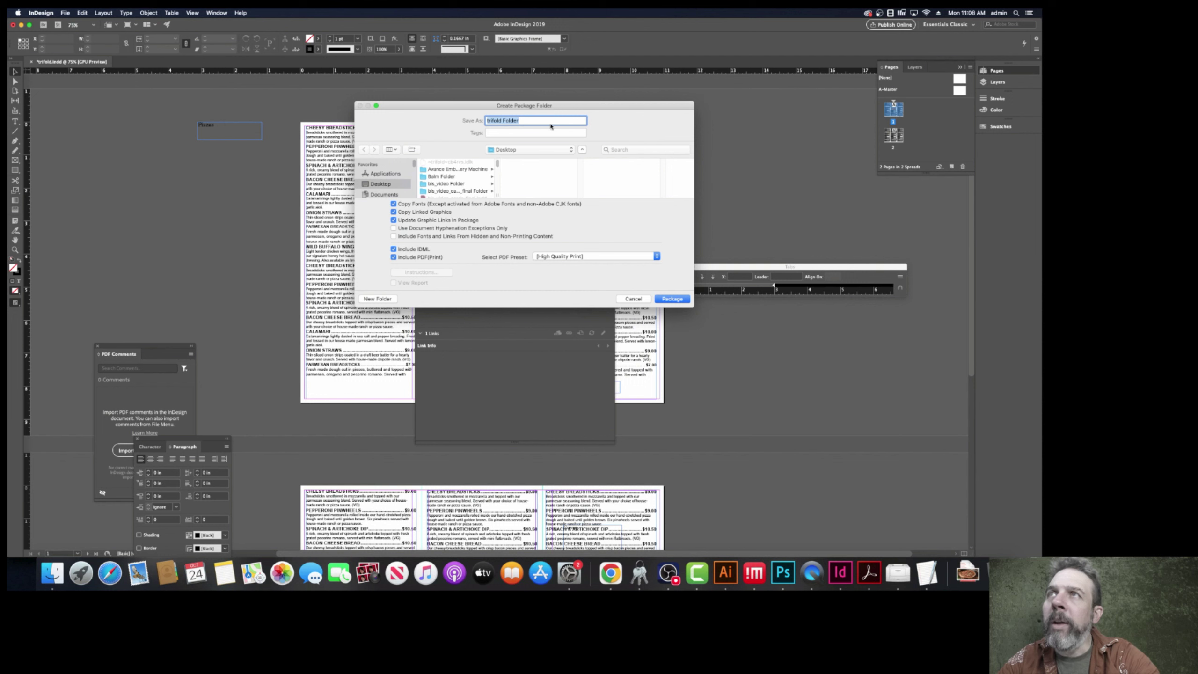
click(534, 121)
key(BackSpace)
key(BackSpace)
key(BackSpace)
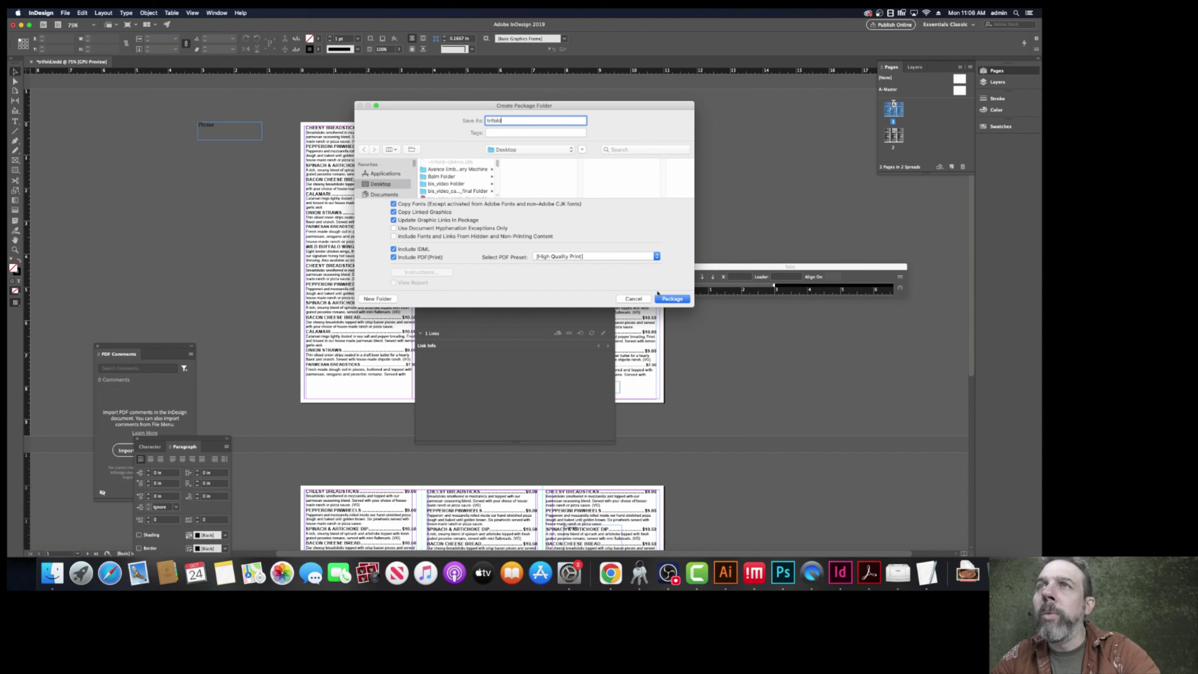
click(670, 299)
click(588, 159)
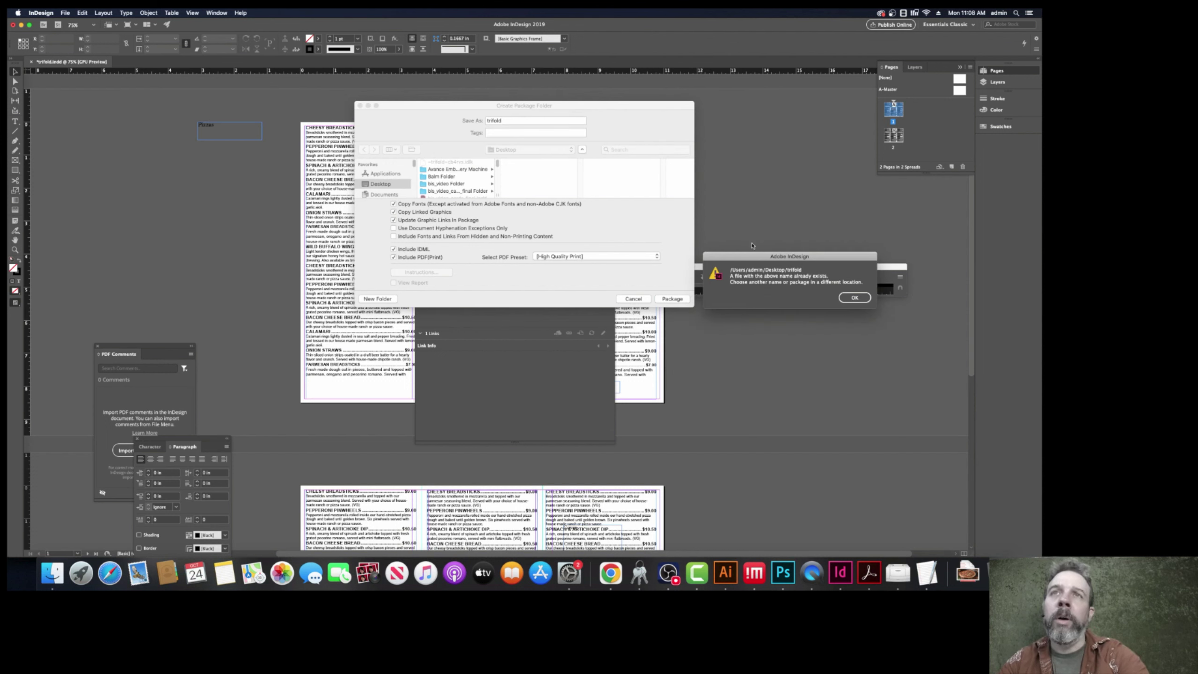
click(843, 298)
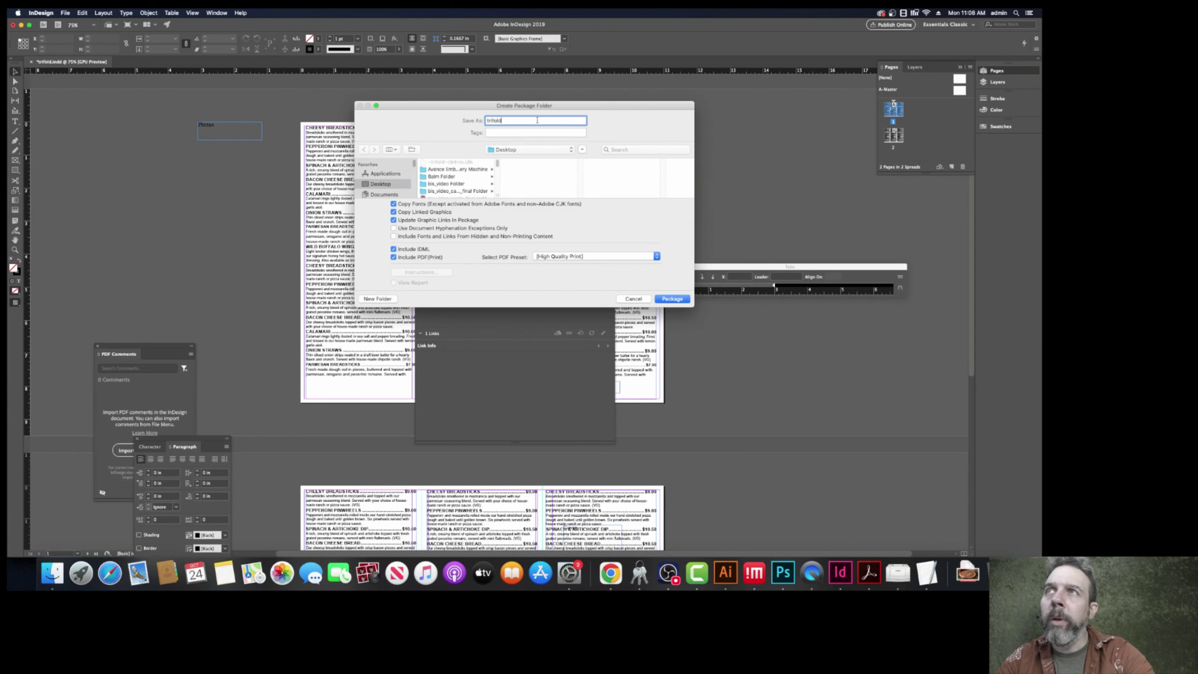
click(675, 300)
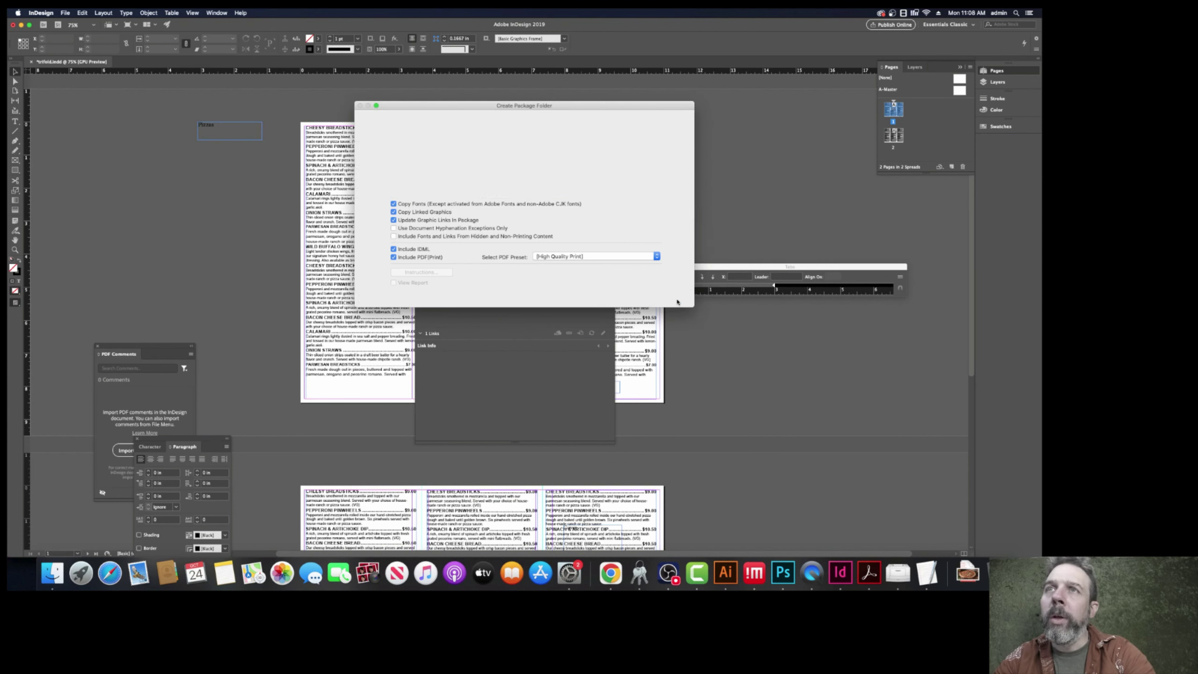
- Switch to Finder and examine the contents of the trifold2 package folder on the Desktop, including its Links subfolder
click(591, 340)
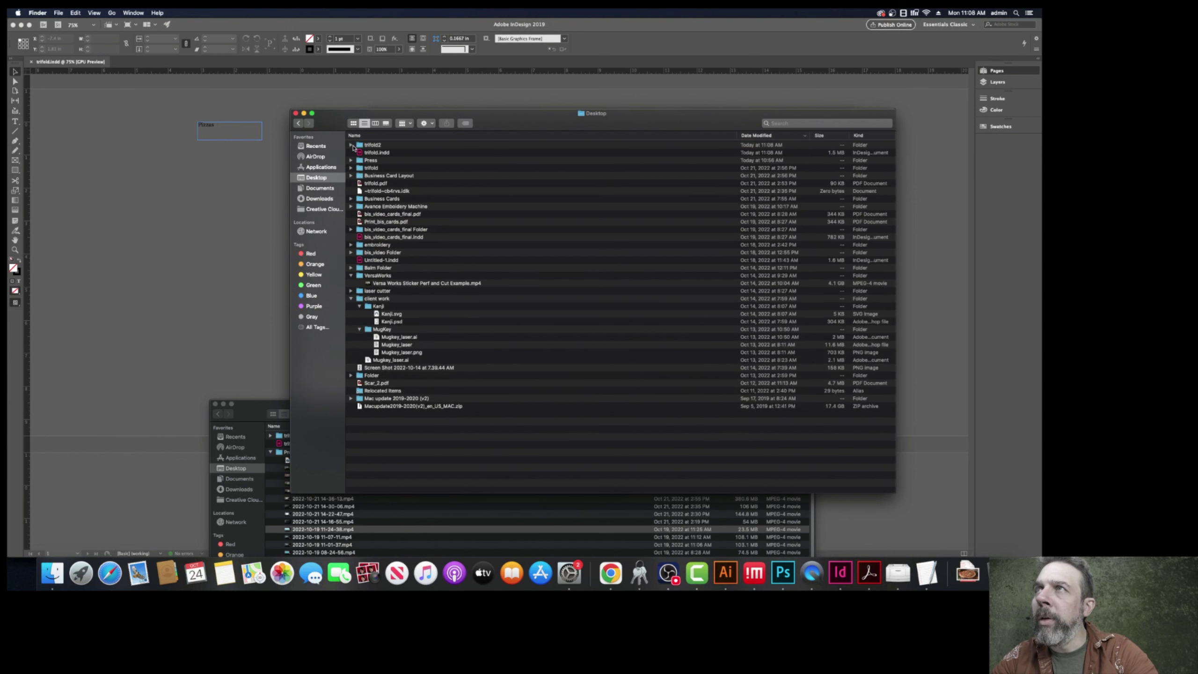
click(352, 145)
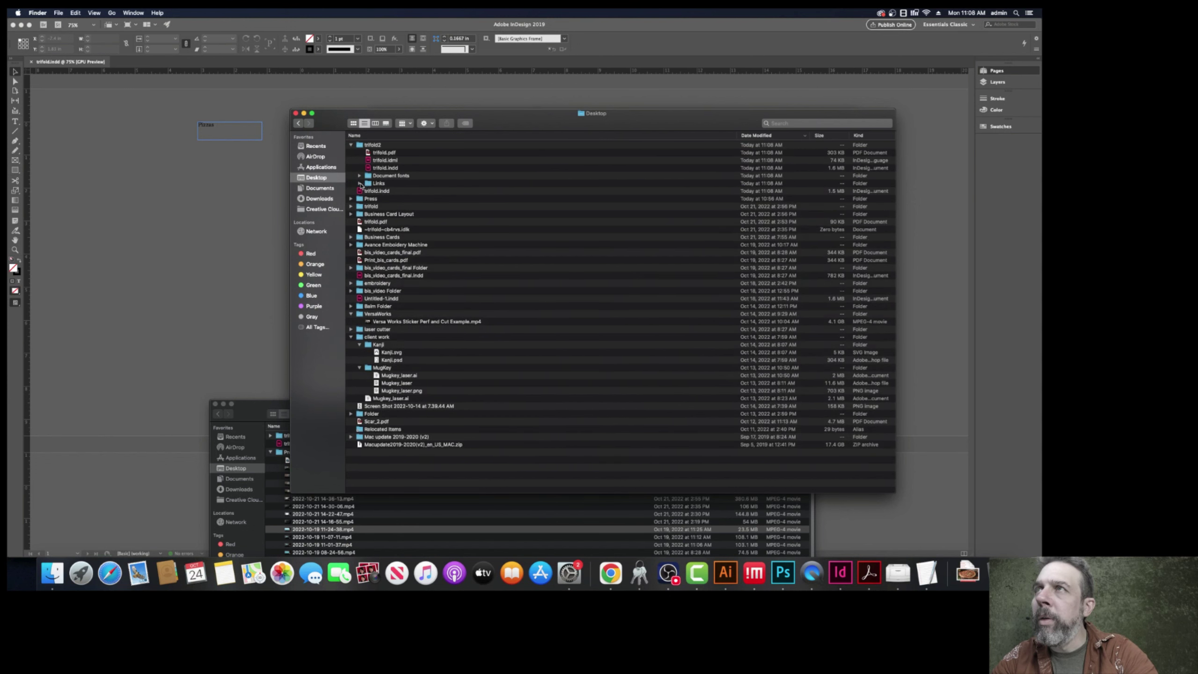
click(360, 183)
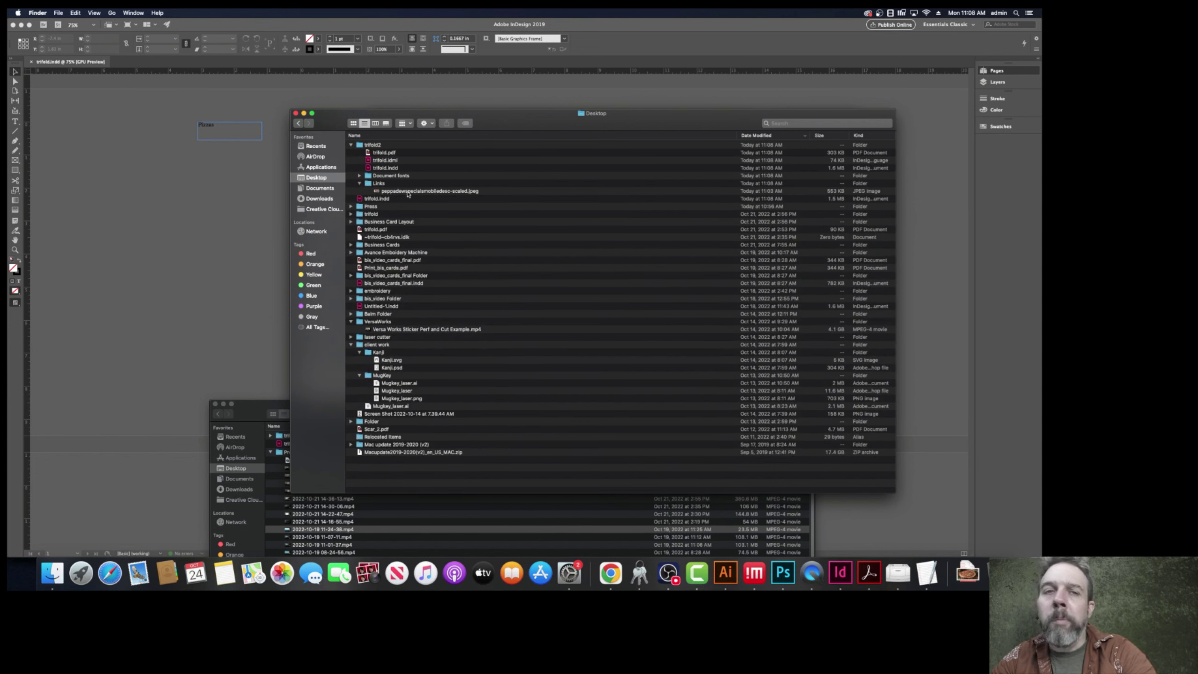
click(360, 183)
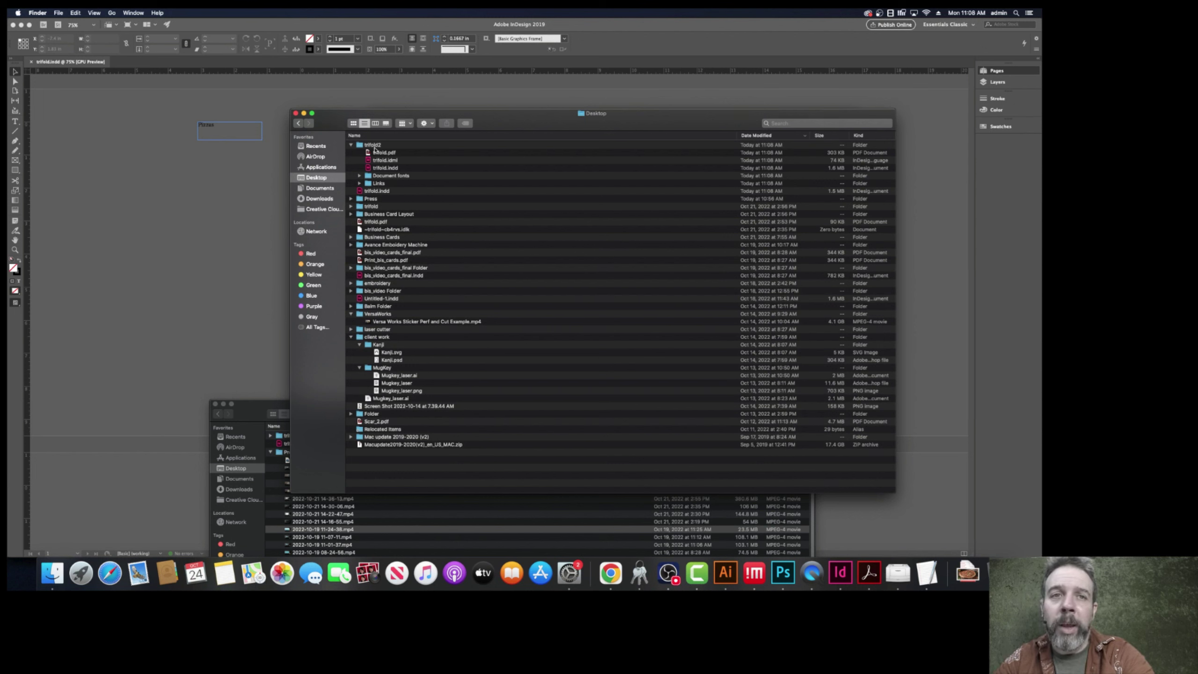
- Return to InDesign and move the floating Links panel off the page, clear of the pizza photo
click(202, 234)
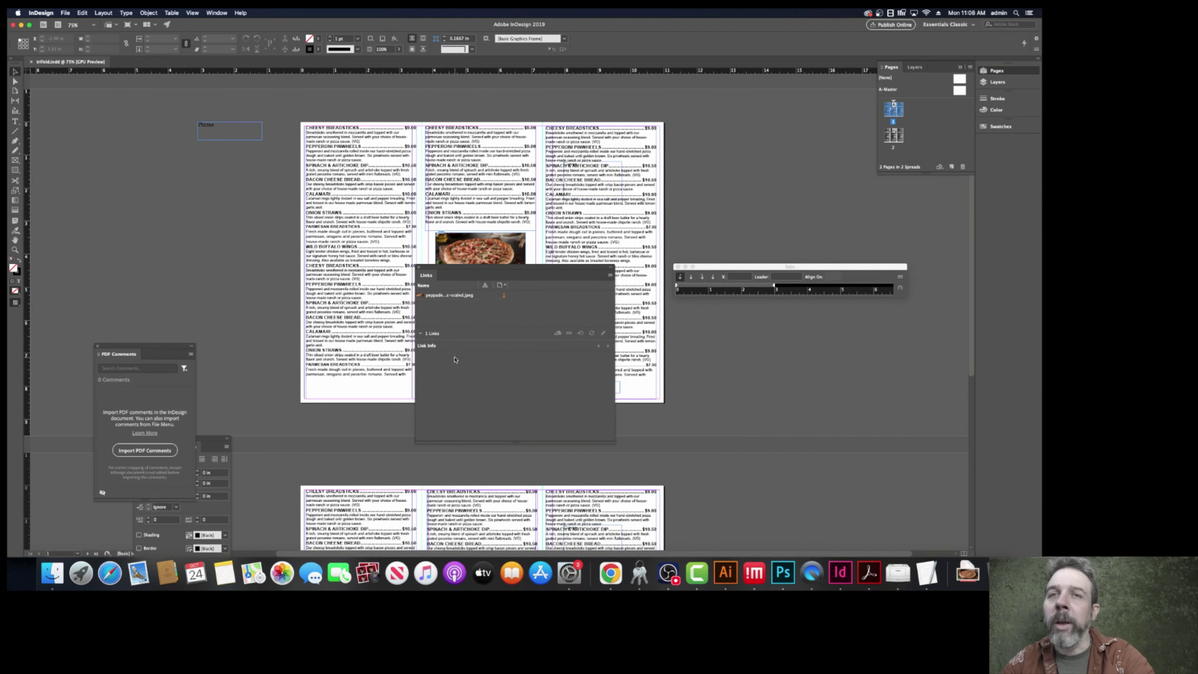
drag(472, 269, 785, 155)
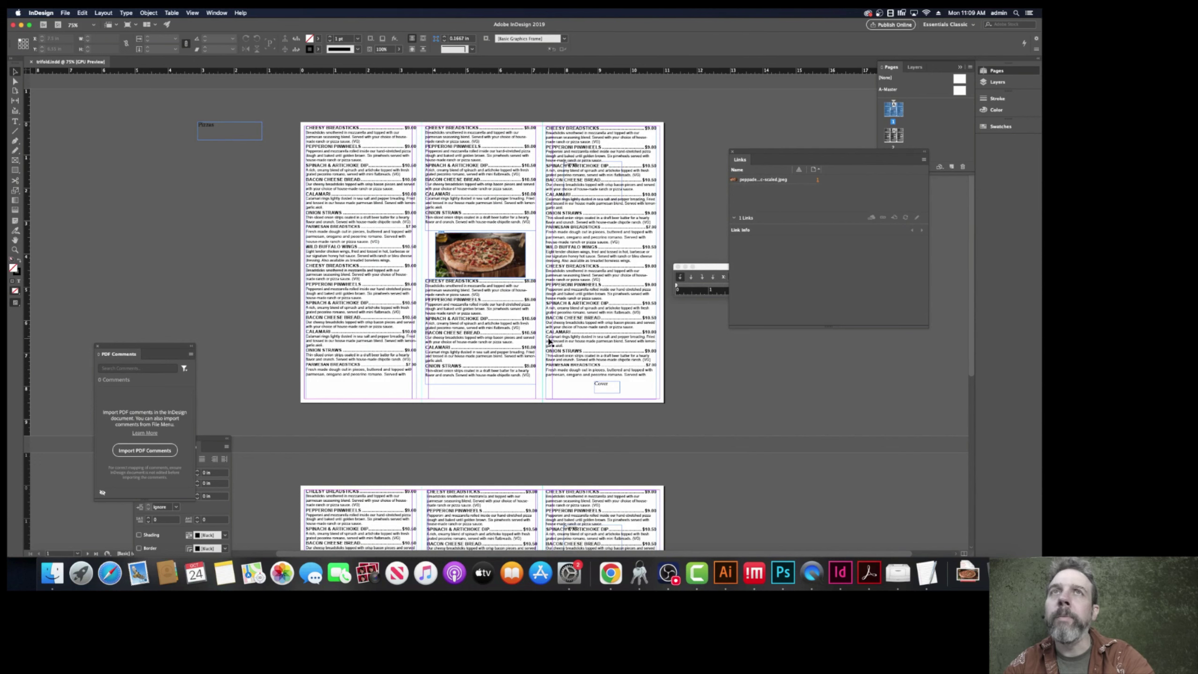
- Switch to Chrome and open the red Klavon's Pizzeria & Pub logo from the image results to copy it
key(super+Tab)
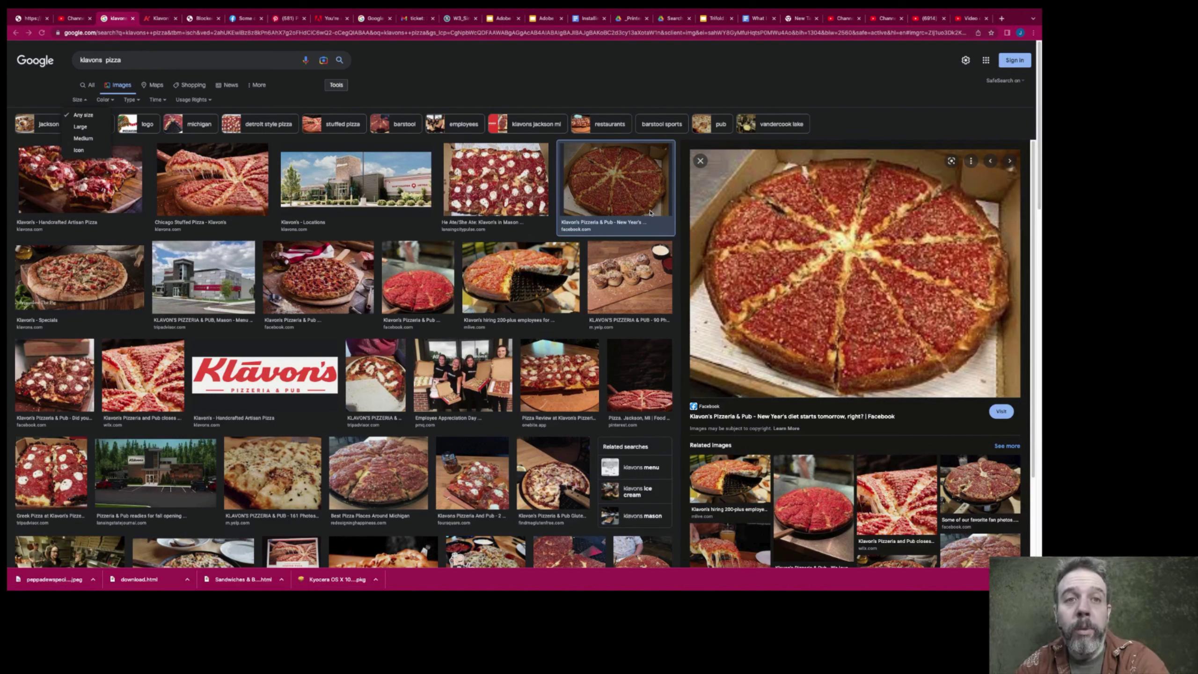
click(265, 375)
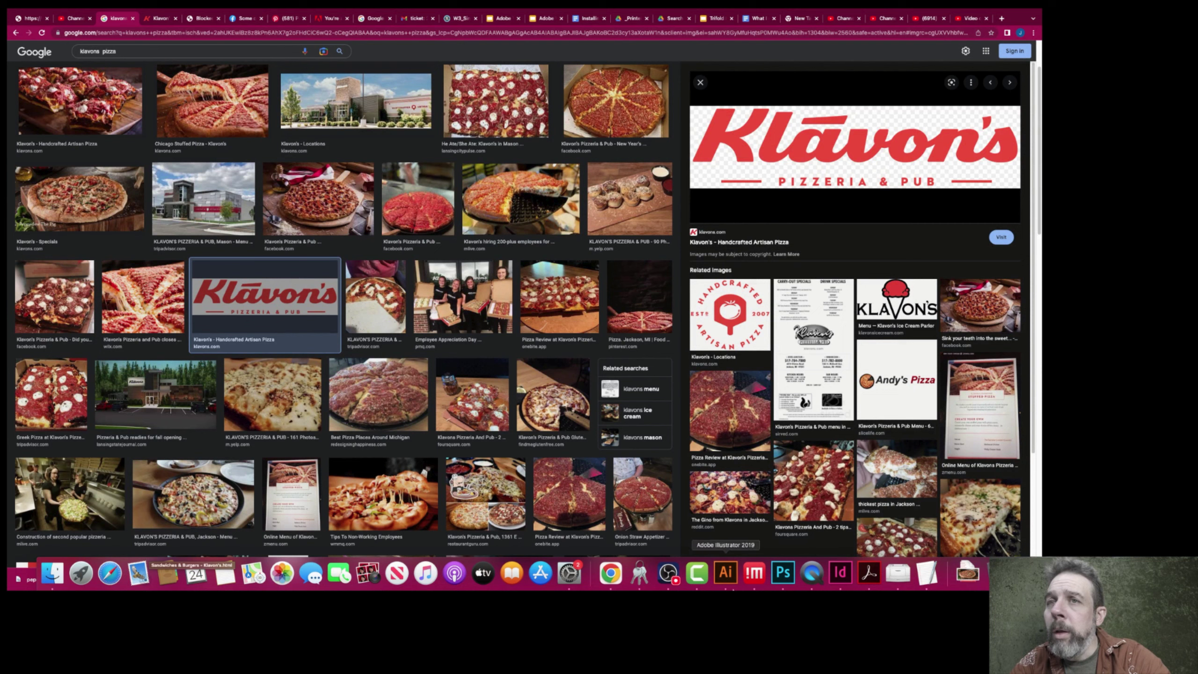
- Switch to Illustrator and create a new 3.75 × 2.25 in document
click(726, 572)
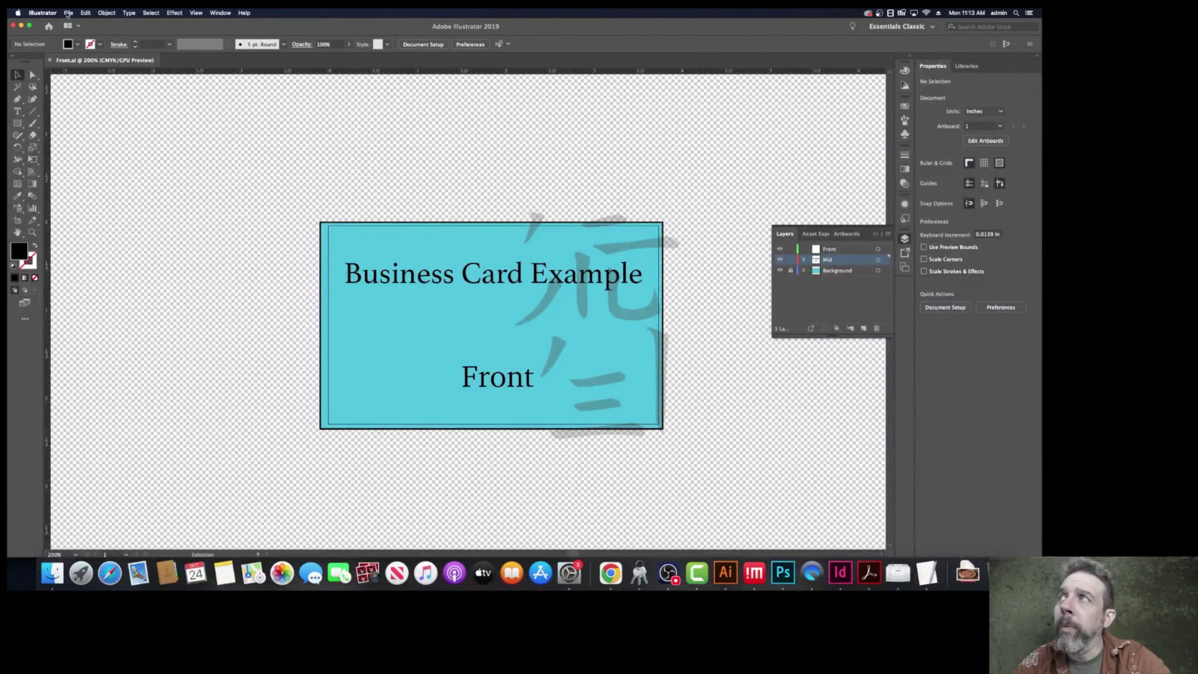
click(69, 12)
click(69, 14)
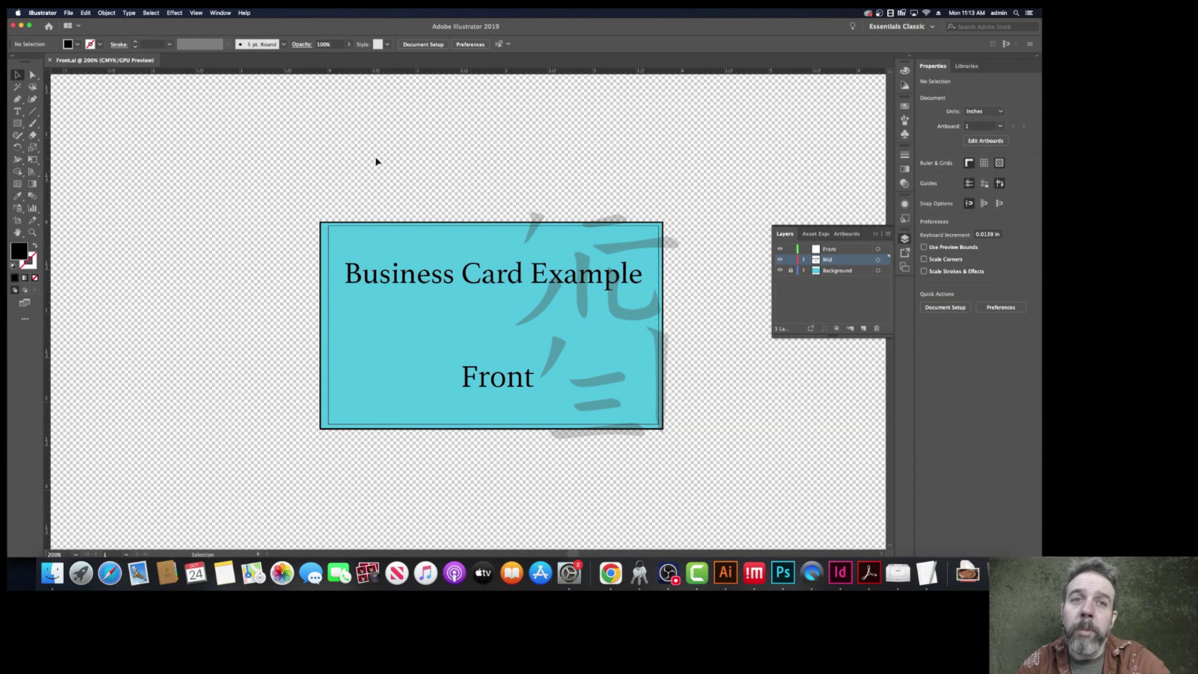
key(super+n)
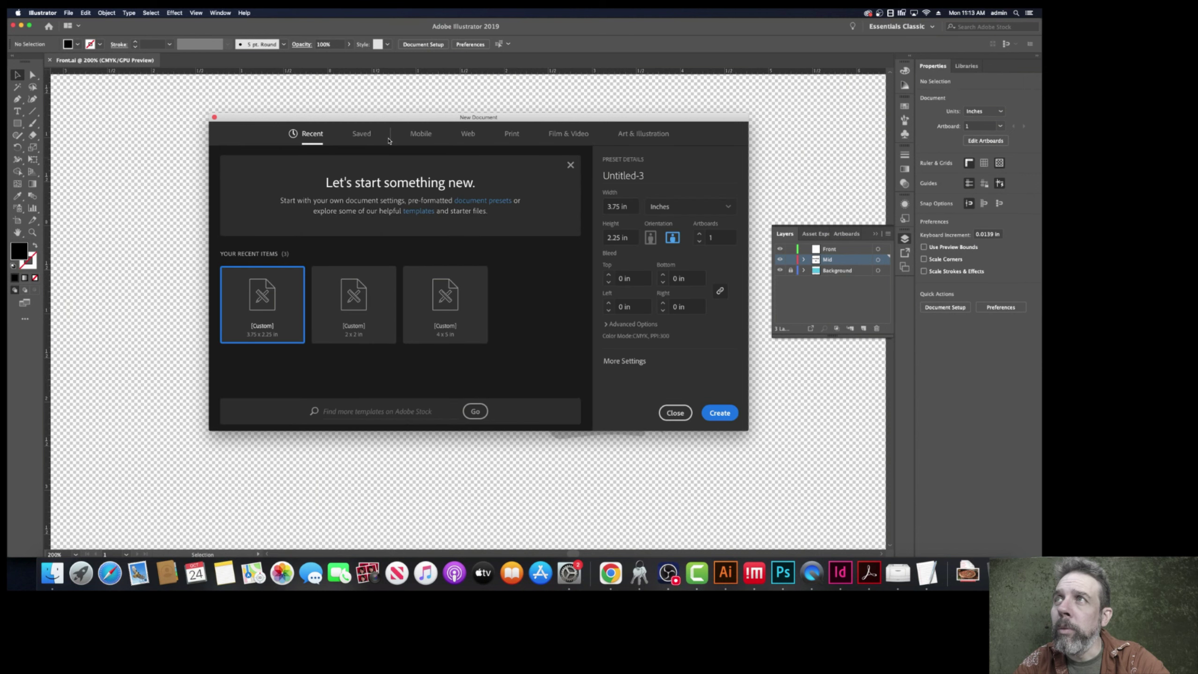
click(728, 417)
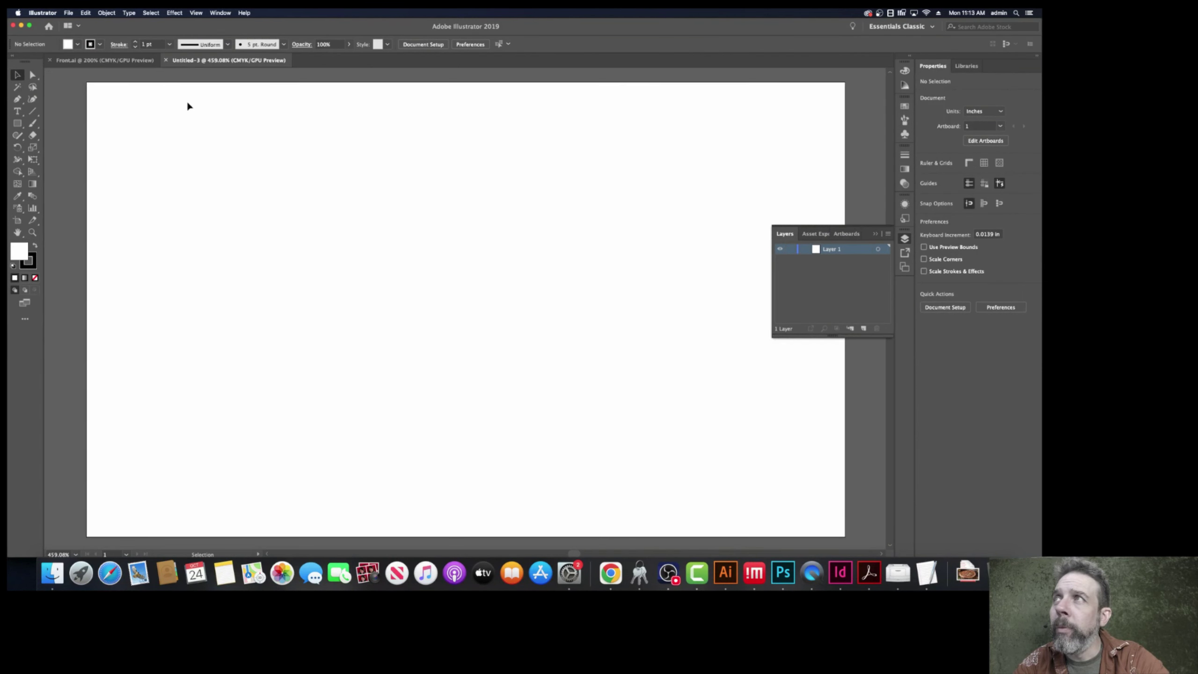
- Paste the Klavon's logo and scale it down to about 3.62 in wide to fit the artboard
click(83, 14)
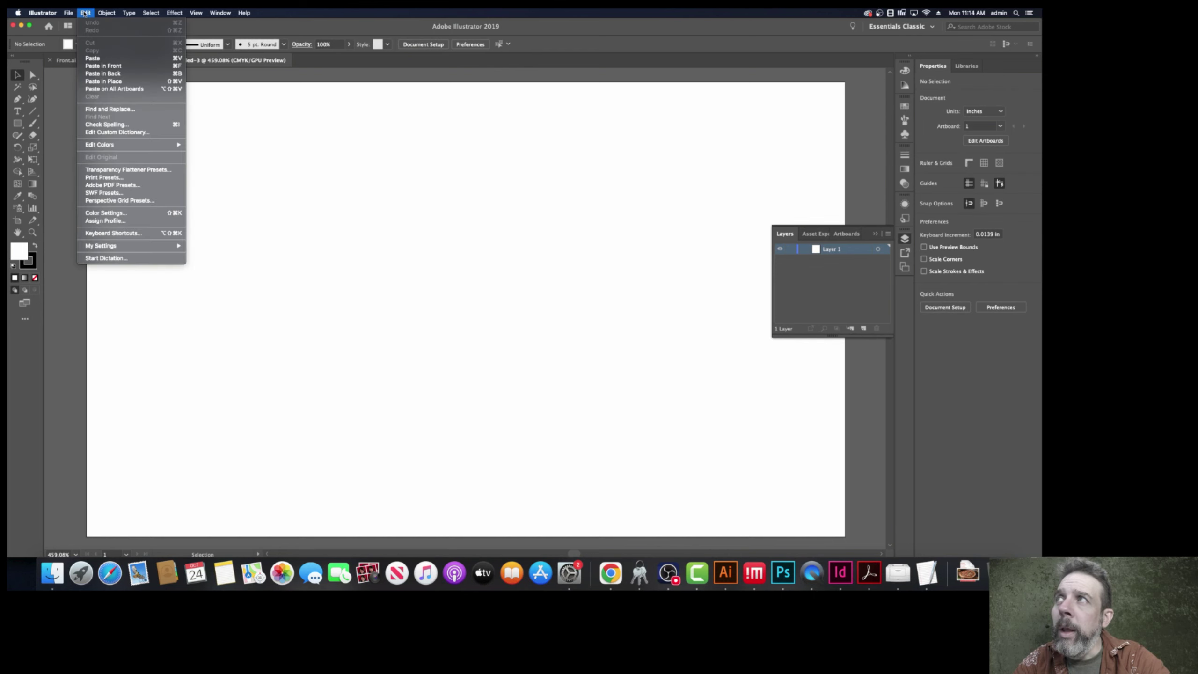
click(93, 60)
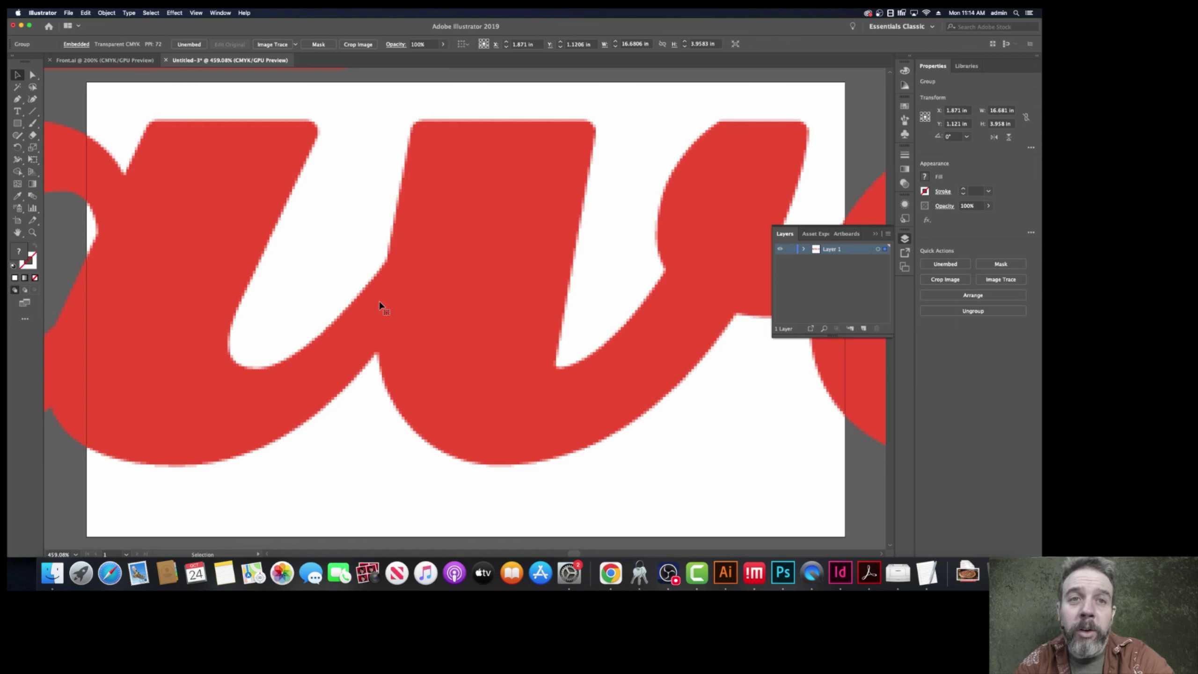
key(super+1)
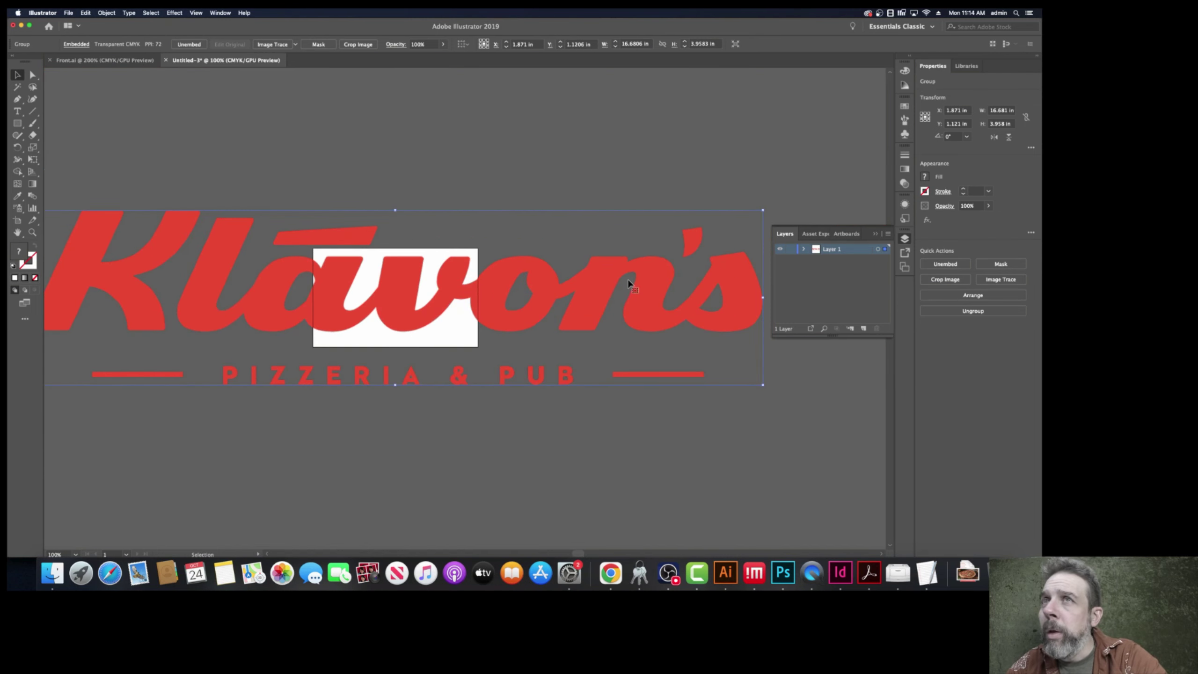
drag(763, 210, 492, 278)
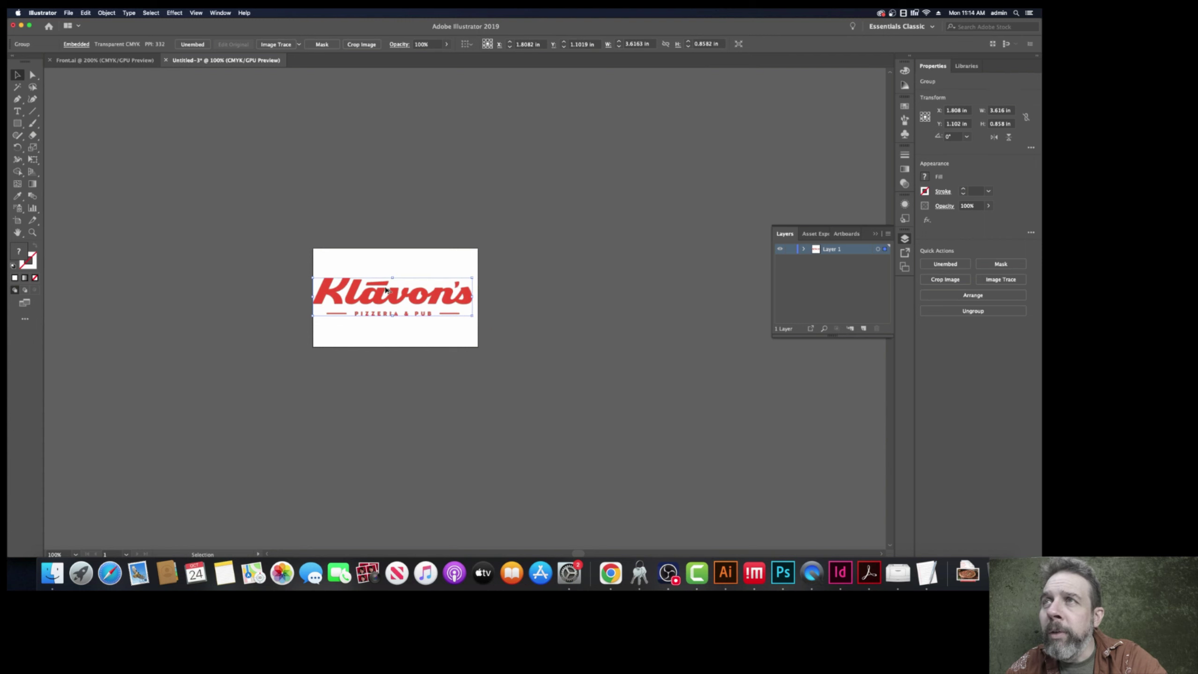
- Examine the logo's pixelated edges up close and open the Image Trace presets for it
scroll(383, 288, up, 4)
scroll(383, 323, up, 4)
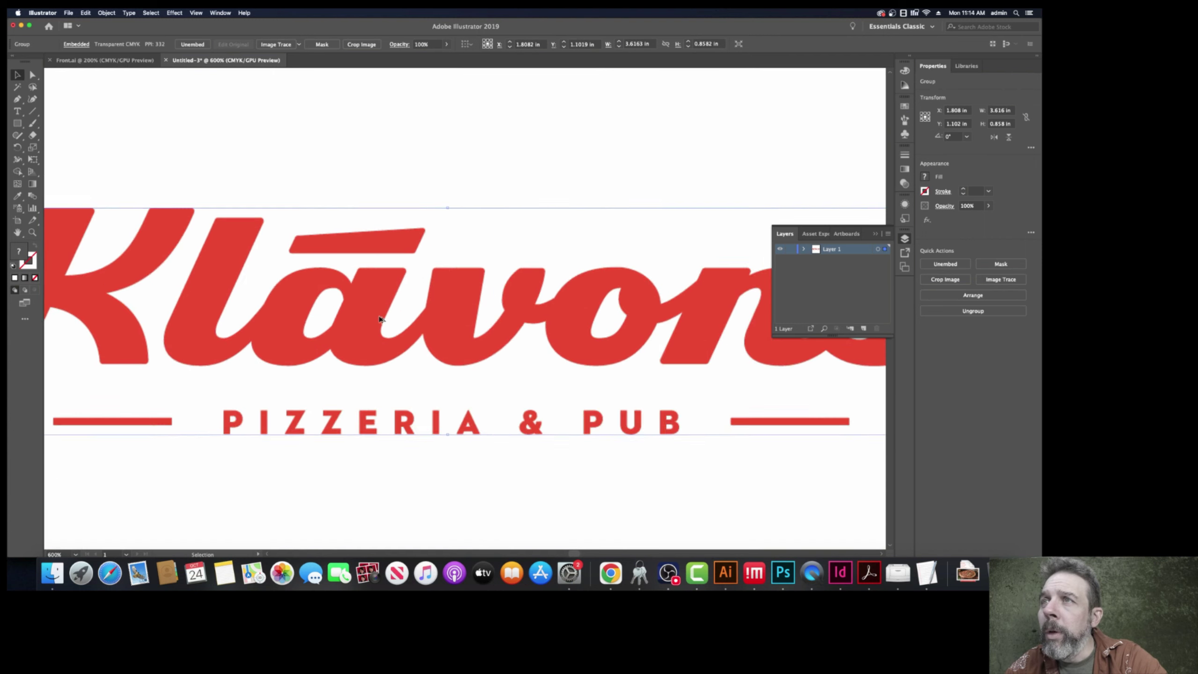
scroll(377, 318, up, 1)
click(1001, 280)
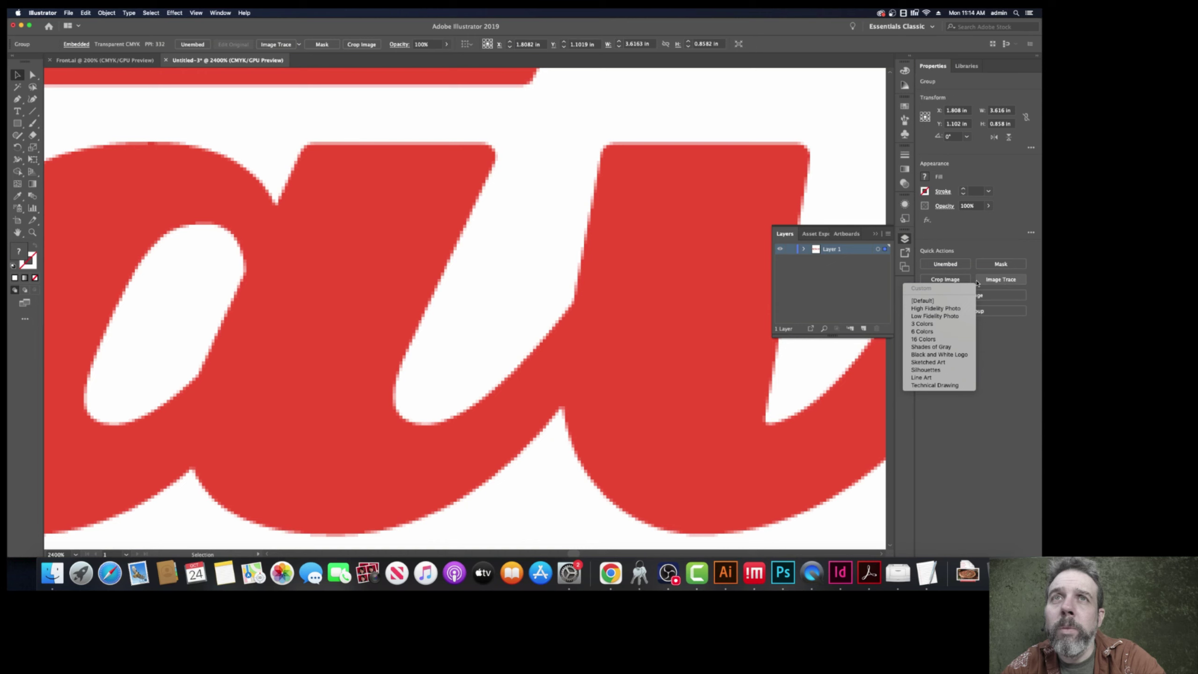
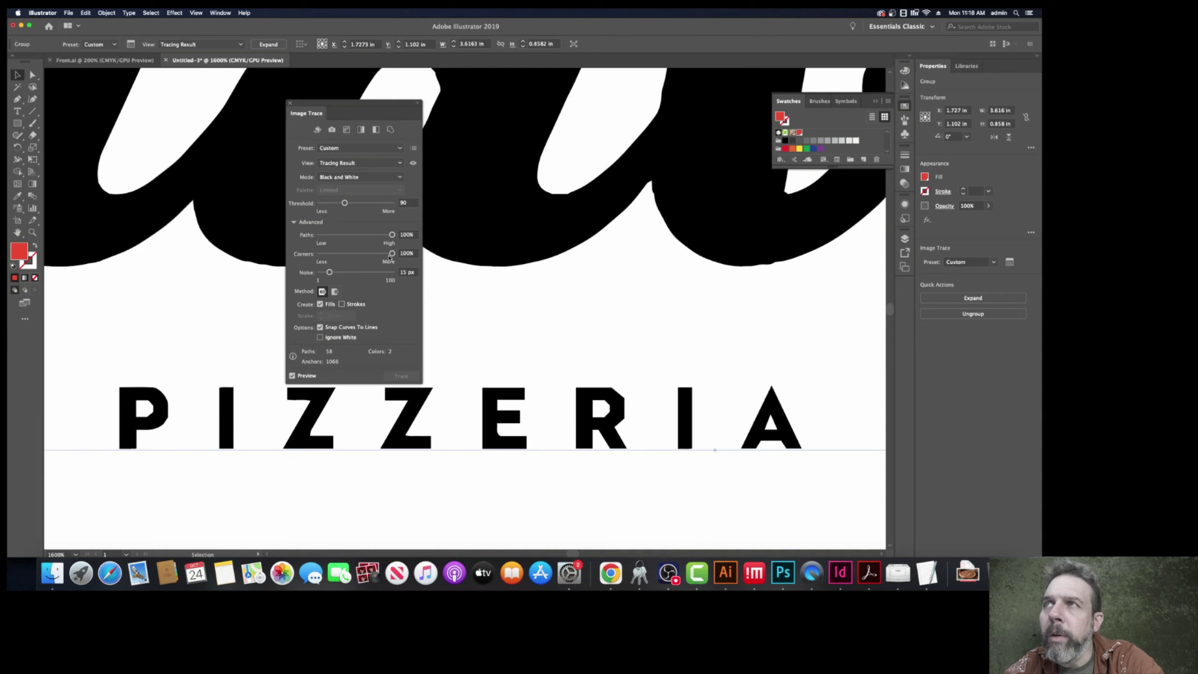
- Set the Corners value of the logo's black-and-white Image Trace to 89%
drag(391, 254, 384, 254)
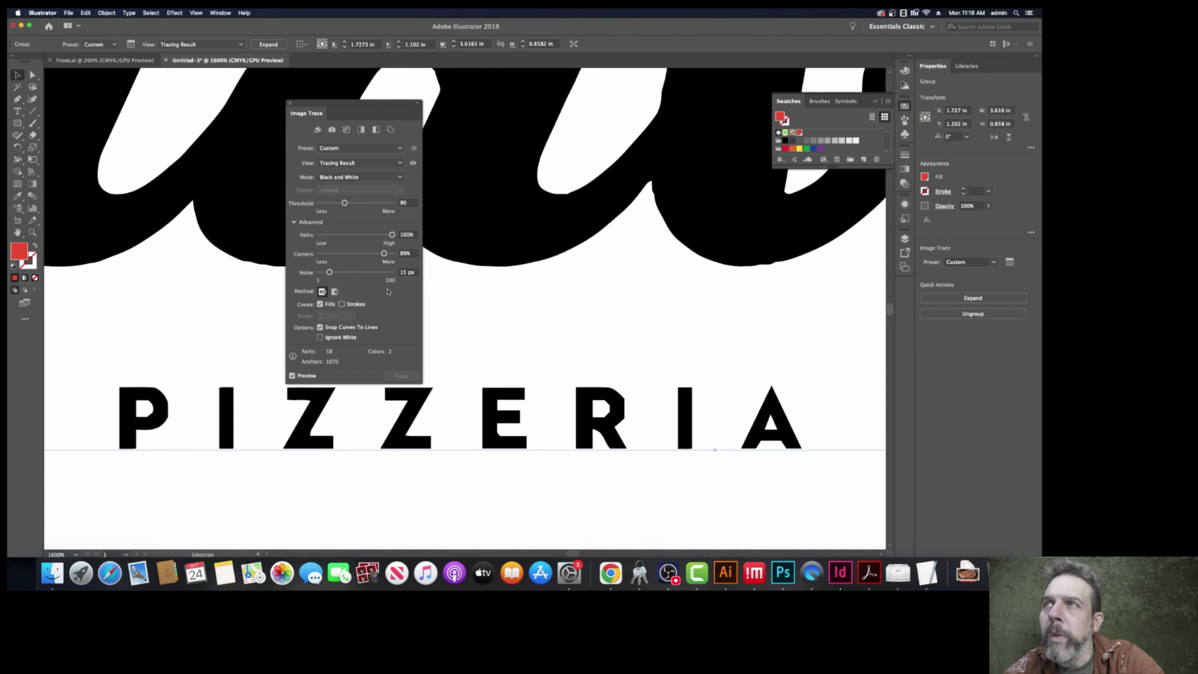
scroll(527, 367, down, 5)
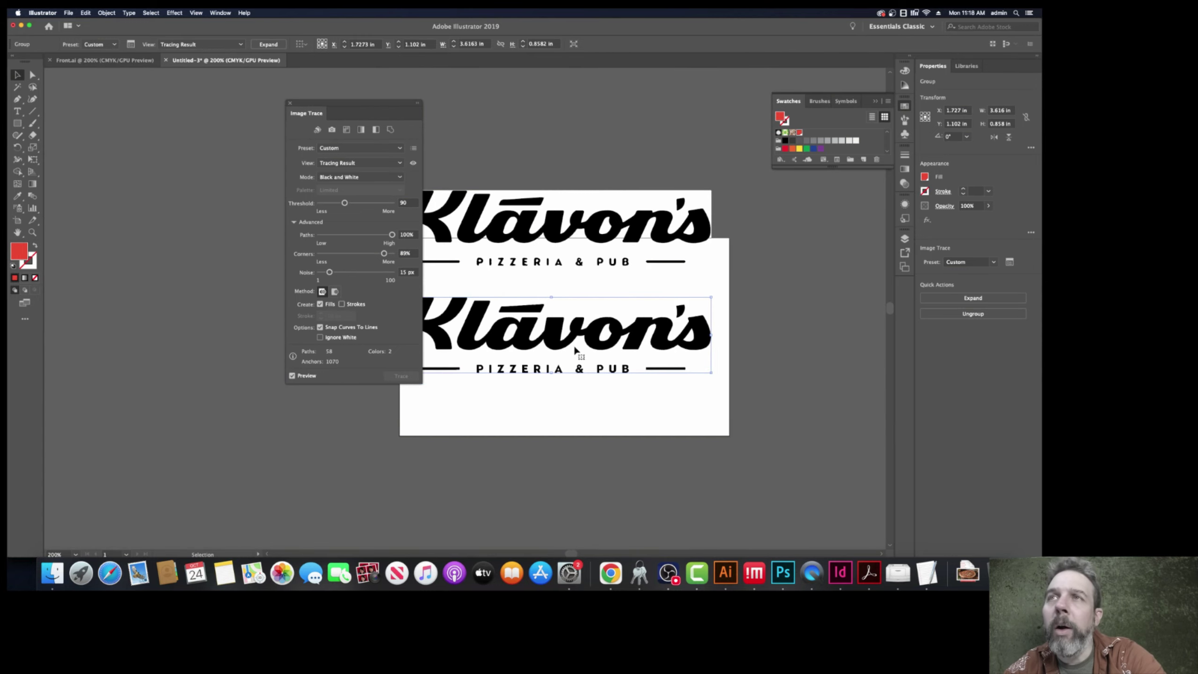
- Move the lower traced logo down to the artboard's bottom edge and expand both logo traces into editable paths
drag(574, 334, 592, 384)
click(597, 243)
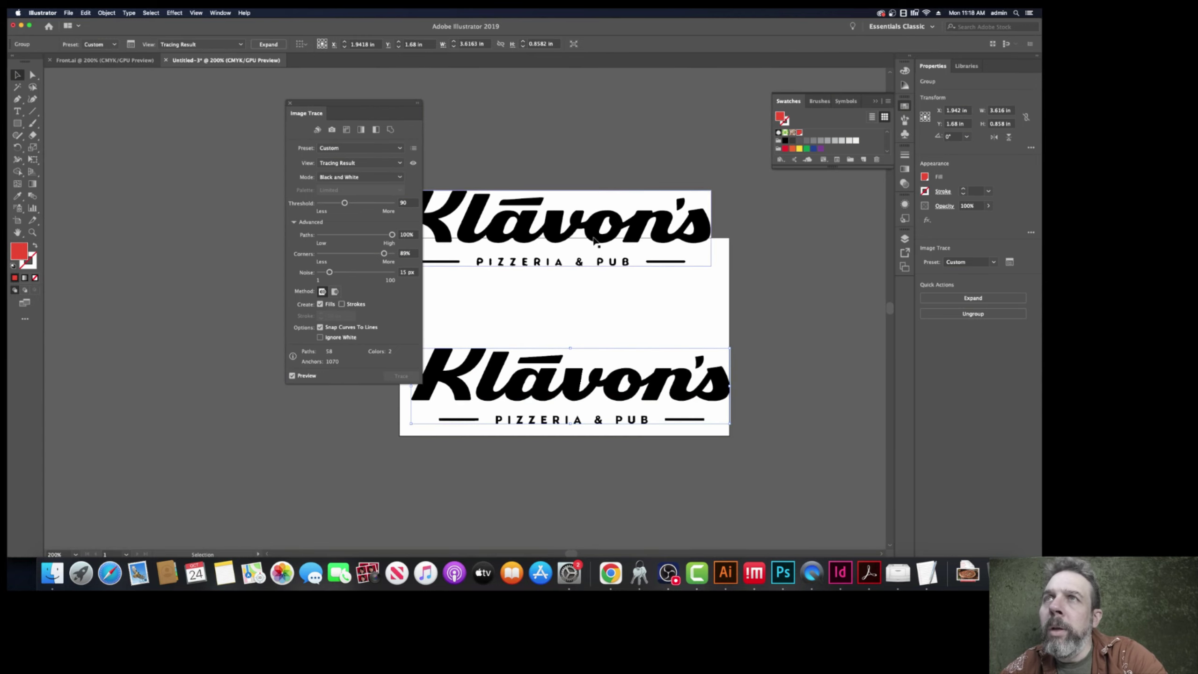
click(628, 404)
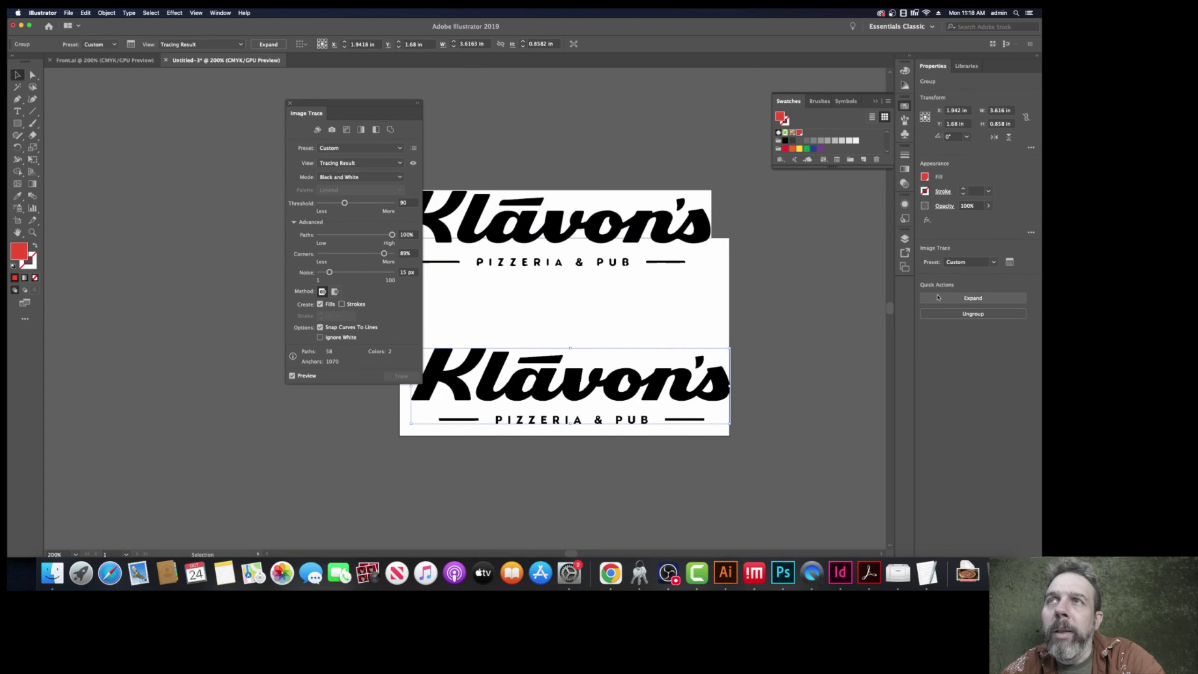
click(938, 297)
drag(377, 110, 148, 123)
click(555, 238)
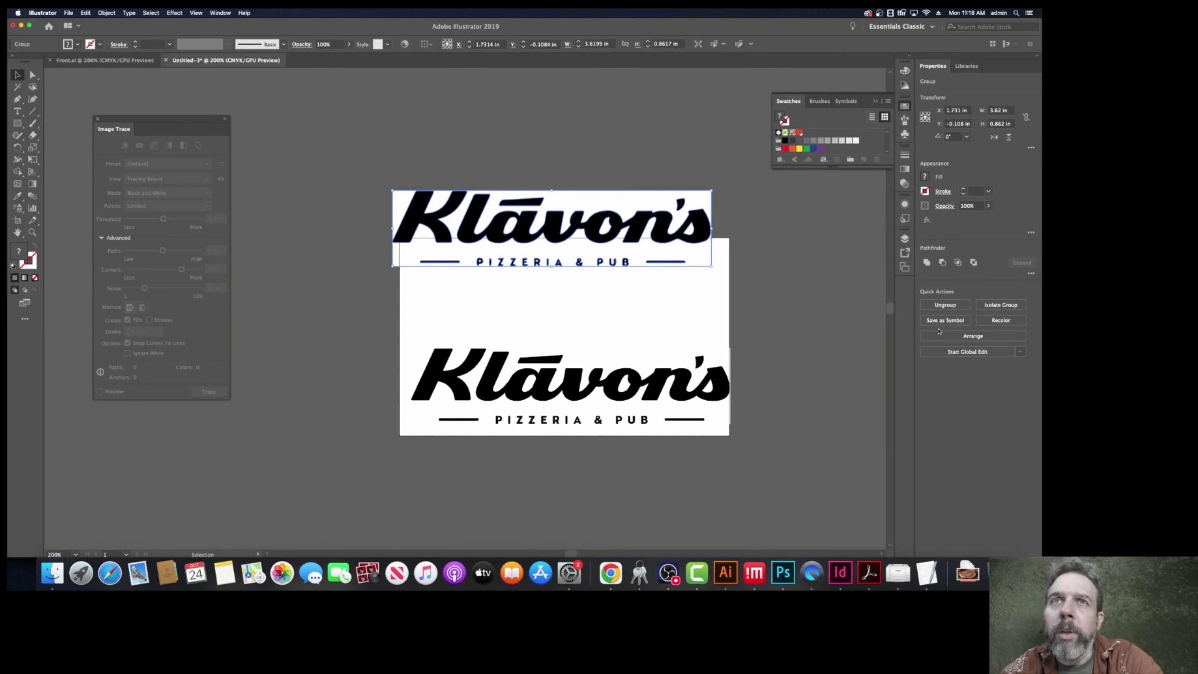
- Ungroup the upper expanded logo and delete its white background and the white shapes inside its letters
click(945, 305)
click(783, 226)
click(633, 201)
key(Delete)
click(688, 231)
key(Delete)
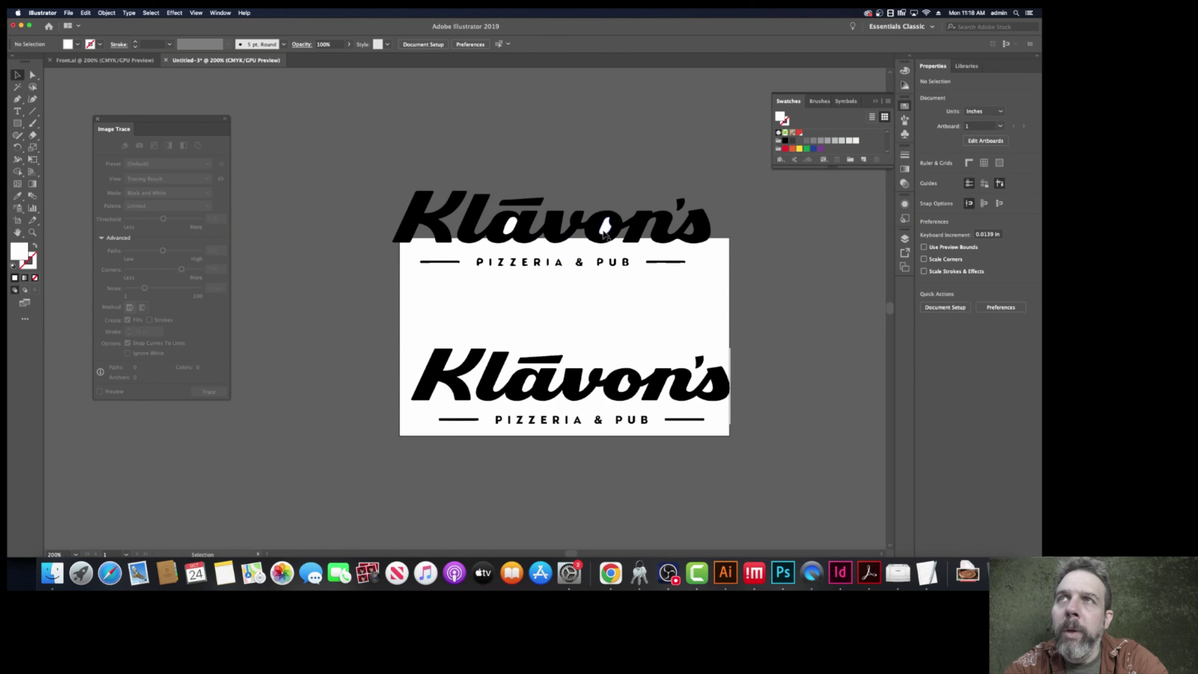
click(603, 230)
key(Delete)
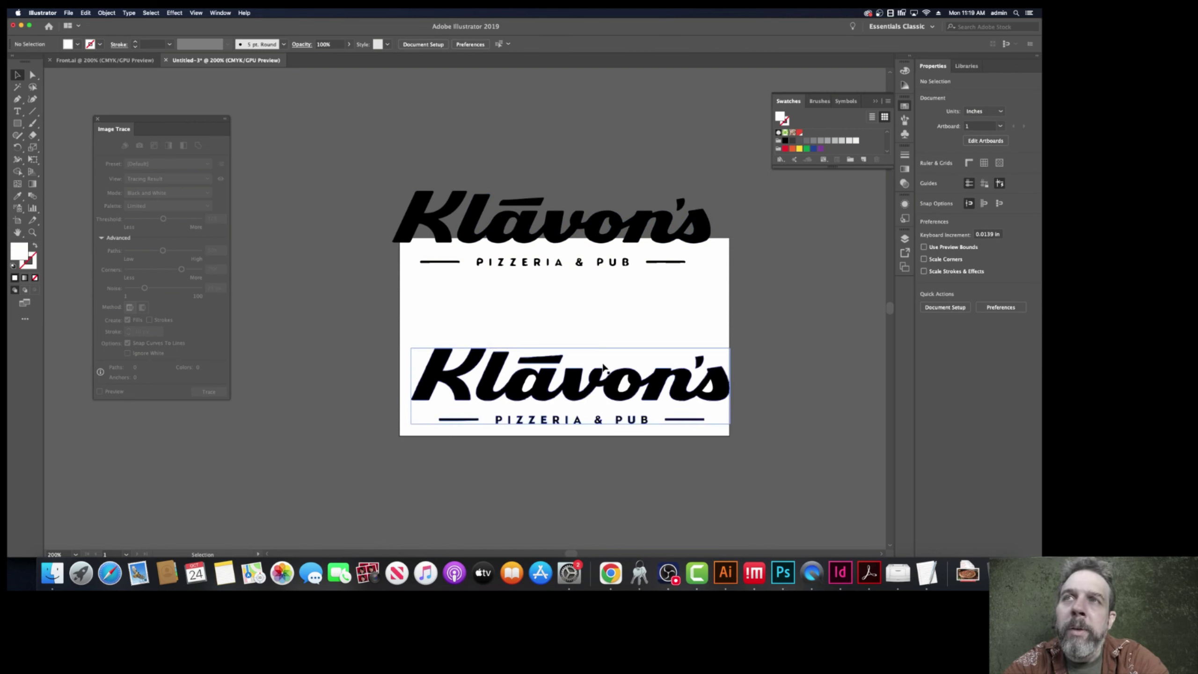
- Move the lower logo below the artboard and delete its white background shape
drag(608, 370, 584, 467)
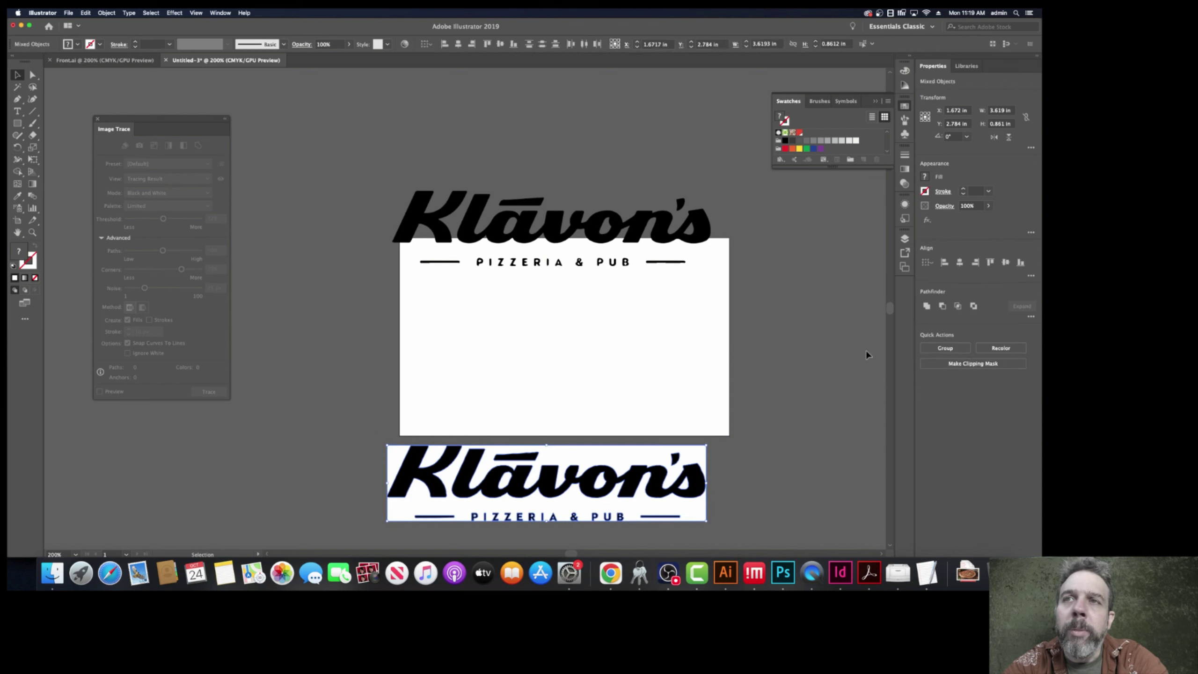
key(super+shift+a)
click(648, 473)
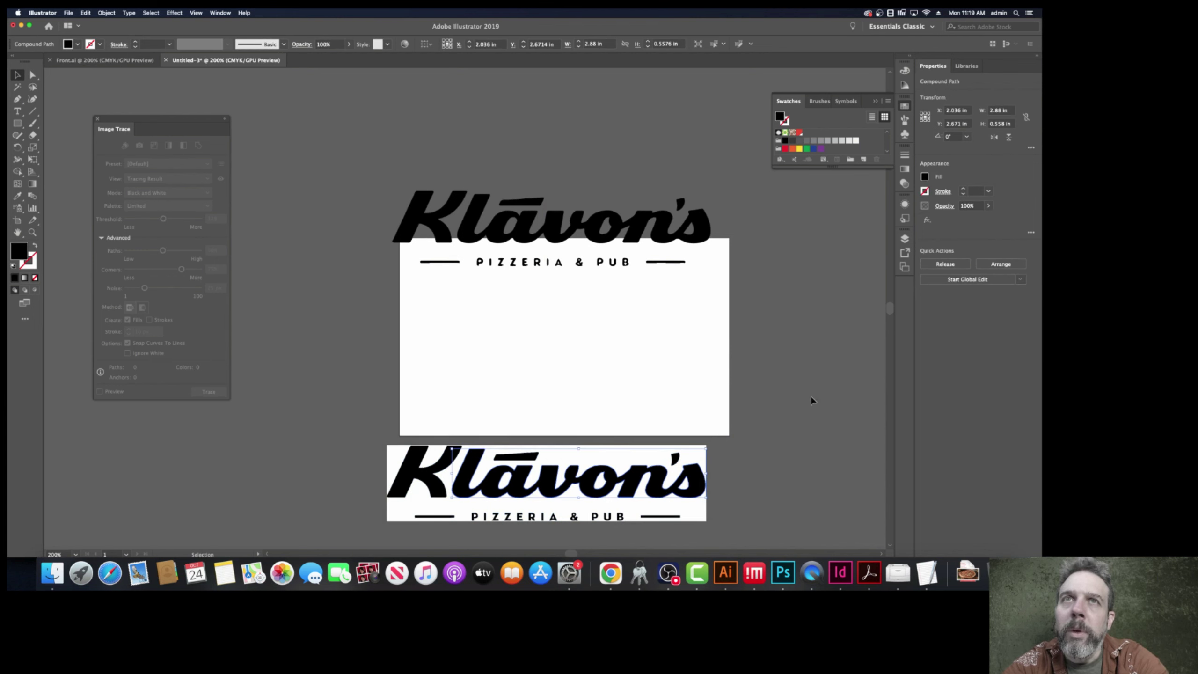
click(778, 482)
click(703, 463)
key(Delete)
- Select every shape sharing the white fill color of the lower logo's letter o counter and delete them all
click(601, 480)
click(151, 13)
mouse_move(198, 93)
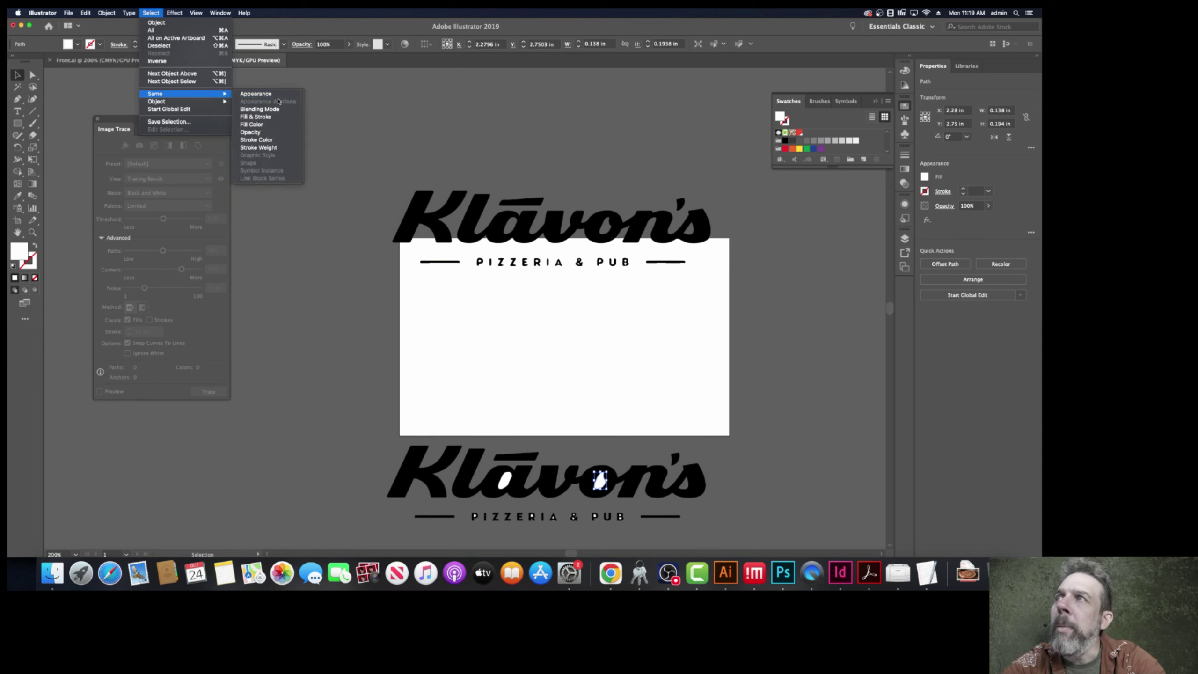
click(279, 124)
key(Delete)
- Copy a Z in the lower logo's PIZZERIA and align the pasted copy in the first Z's place, level with the neighboring letters
scroll(513, 521, up, 7)
click(439, 279)
key(super+c)
key(super+v)
drag(454, 346, 280, 320)
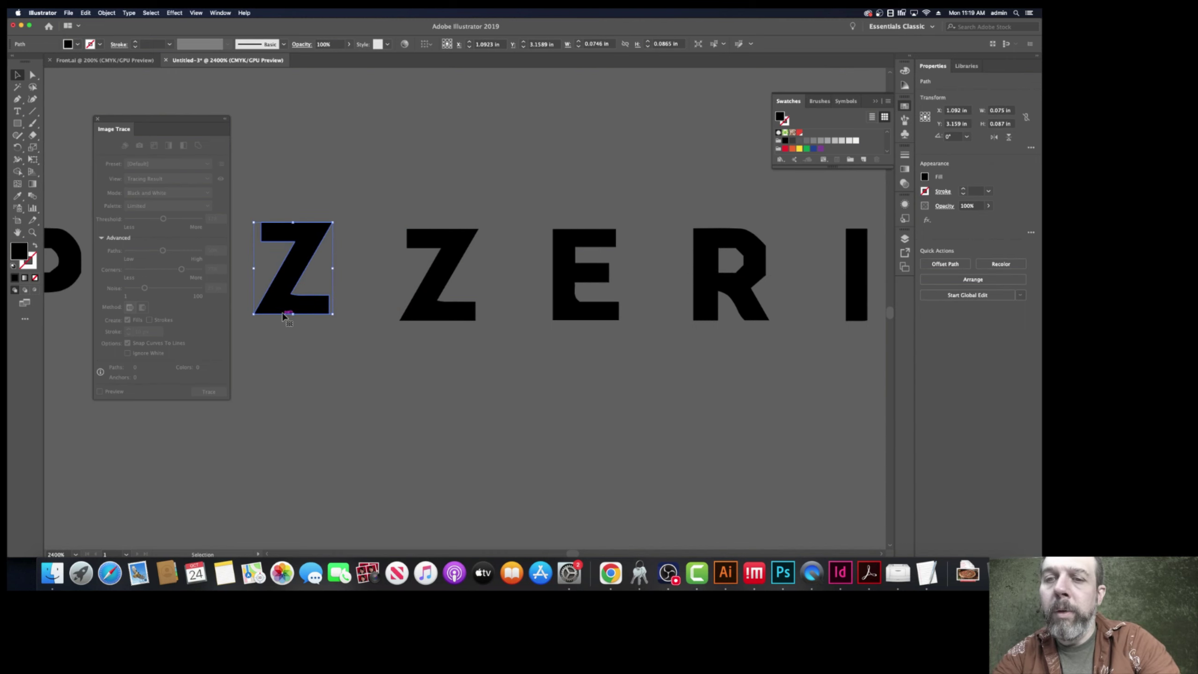
drag(286, 314, 285, 308)
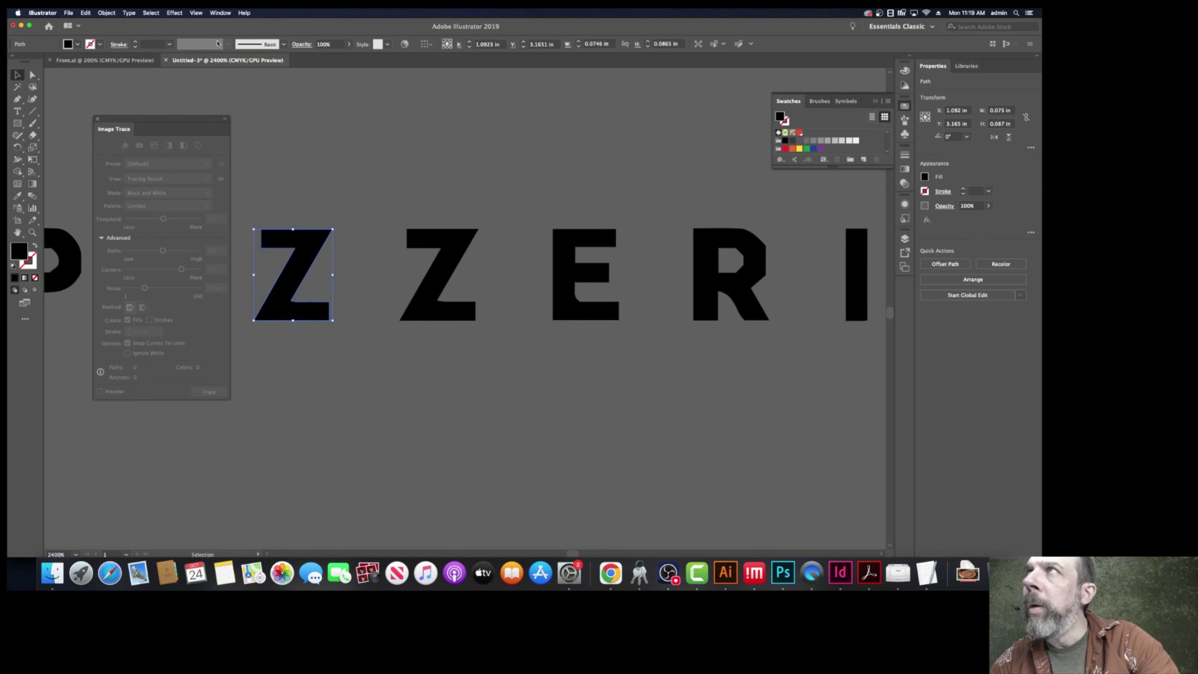
- Show the rulers and place a horizontal guide along the baseline of the lower logo's PIZZERIA text
click(196, 13)
mouse_move(222, 217)
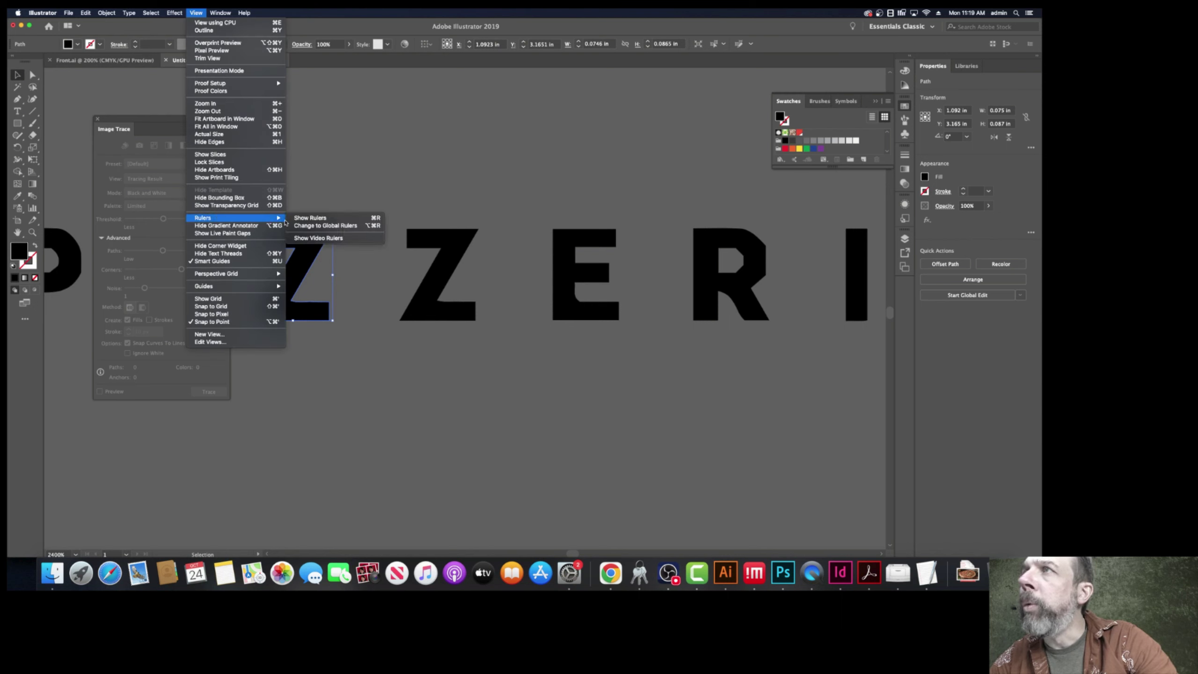
click(307, 217)
drag(332, 70, 332, 323)
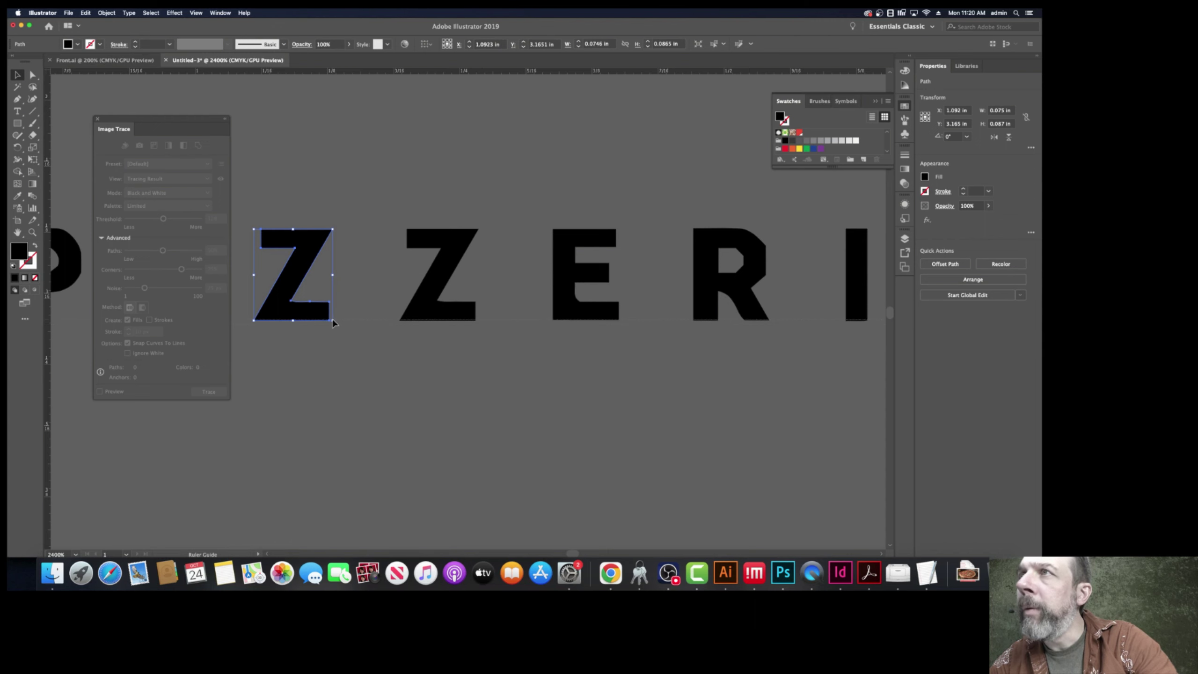
click(358, 356)
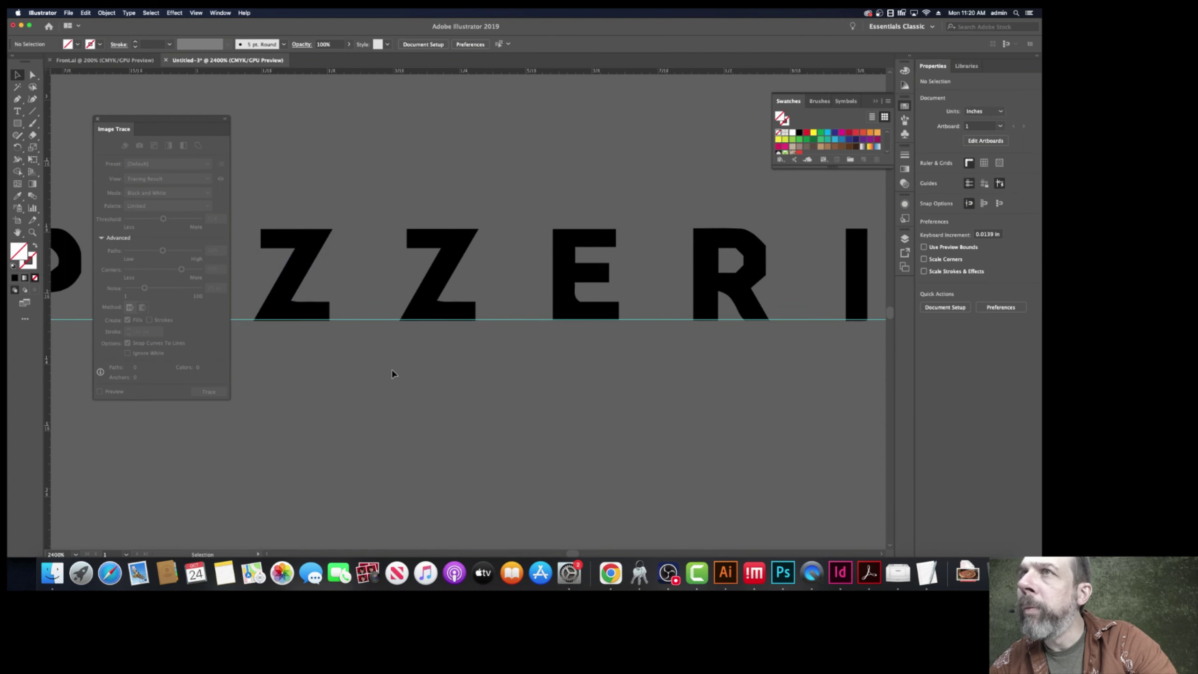
scroll(382, 353, down, 2)
scroll(382, 349, down, 3)
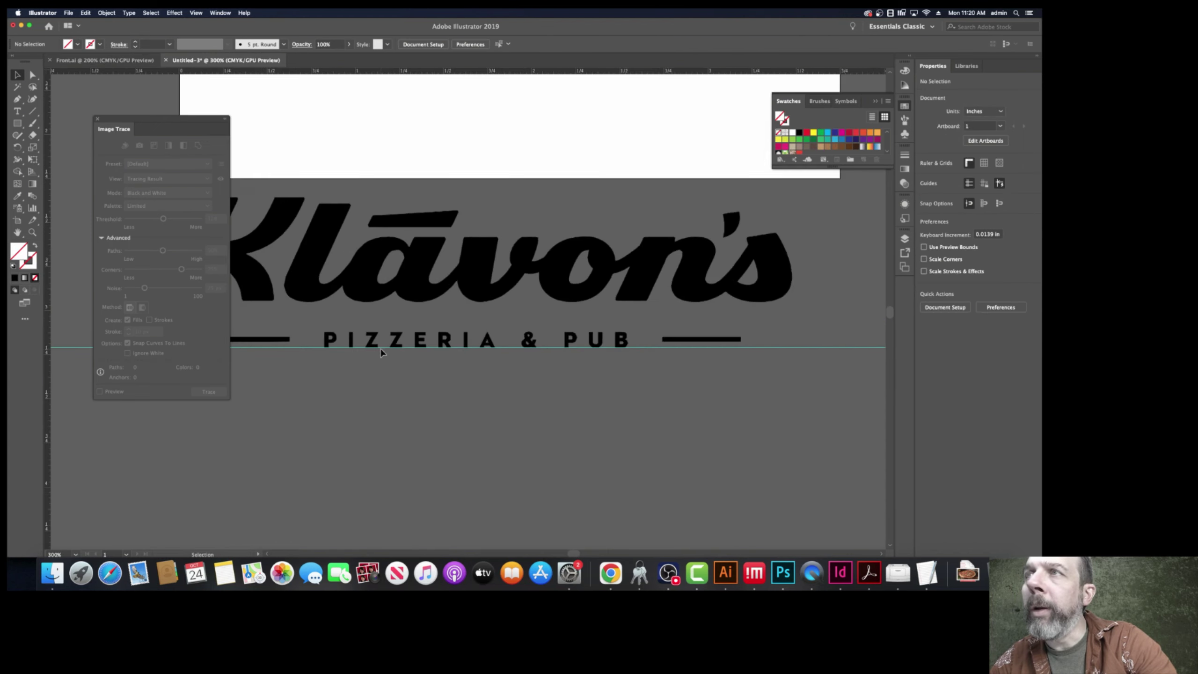
- Add an anchor point on the curved inner edge of the R's leg in PIZZERIA
scroll(381, 348, up, 5)
drag(600, 376, 196, 383)
click(353, 357)
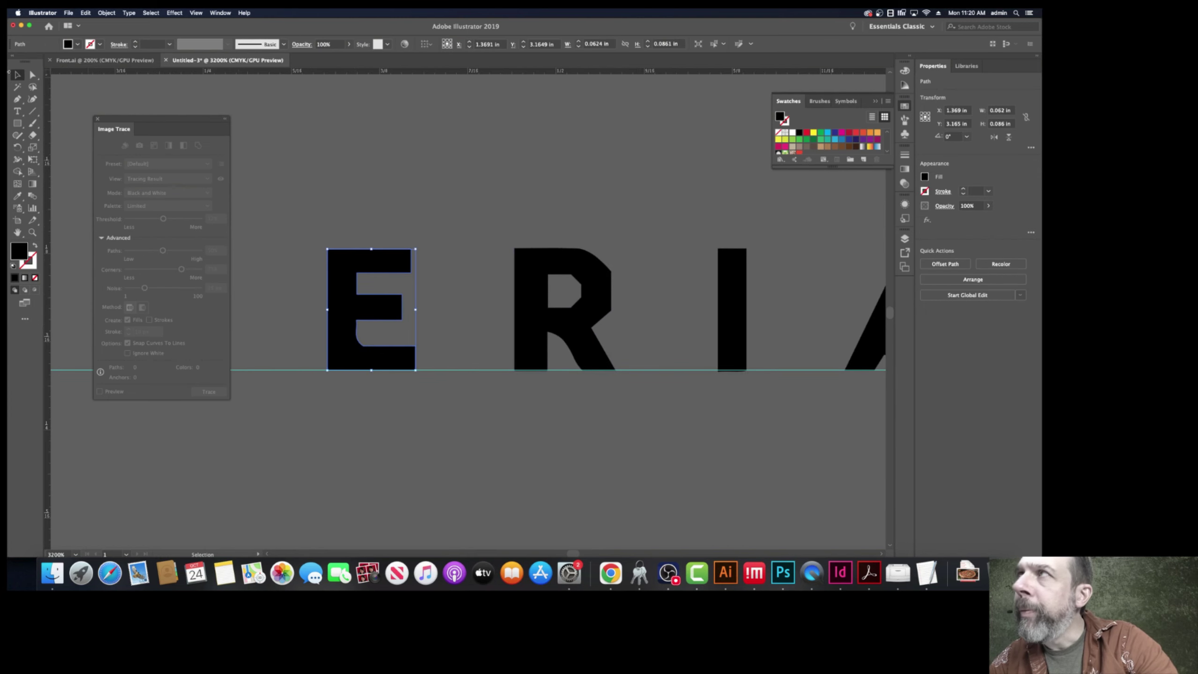
key(a)
click(566, 340)
drag(588, 364, 660, 364)
key(plus)
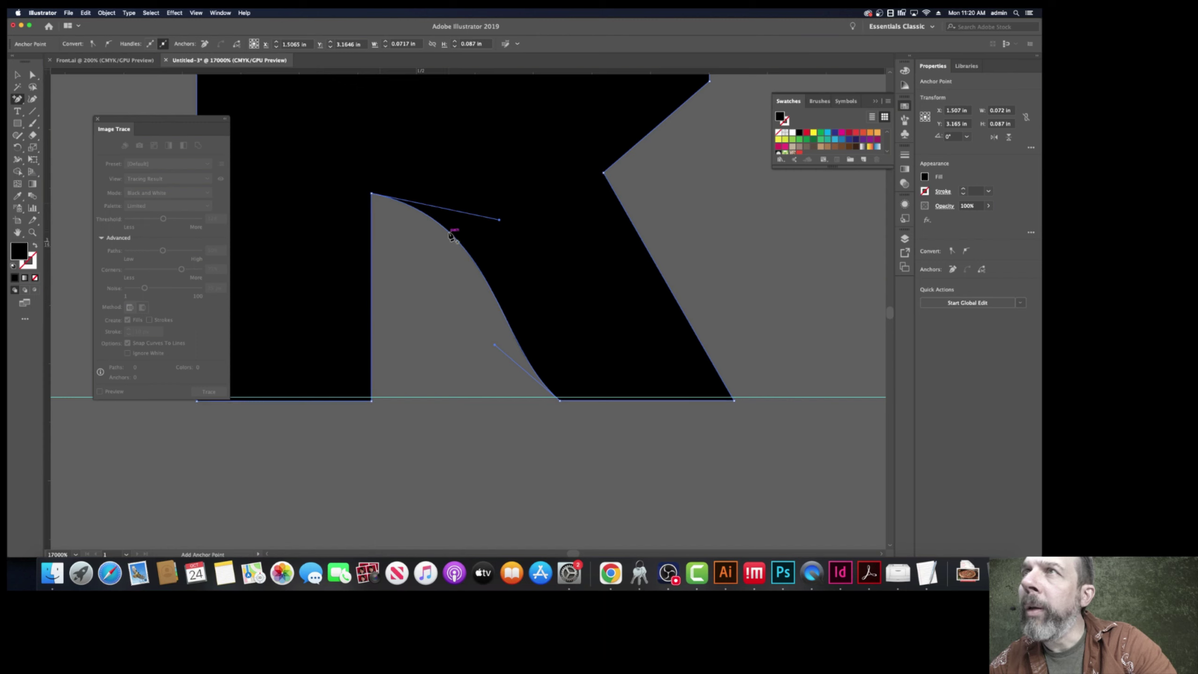
click(448, 232)
- Make the added anchor point on the R's inner leg a corner and shift it slightly up into the leg
key(v)
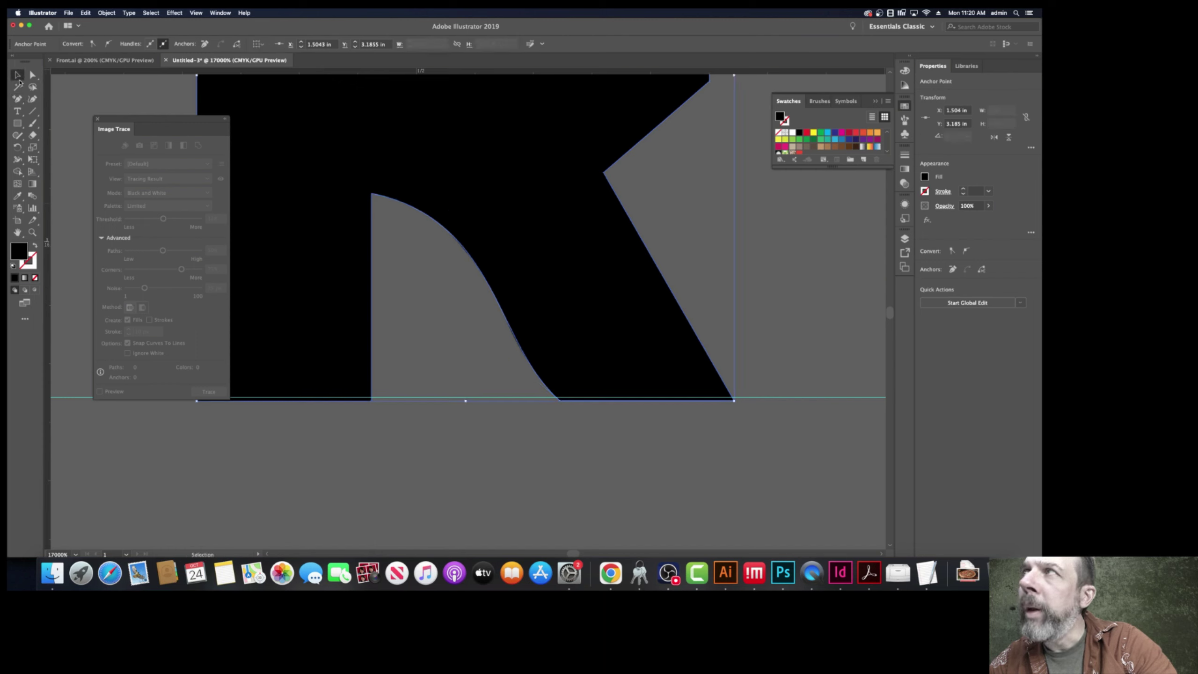
key(a)
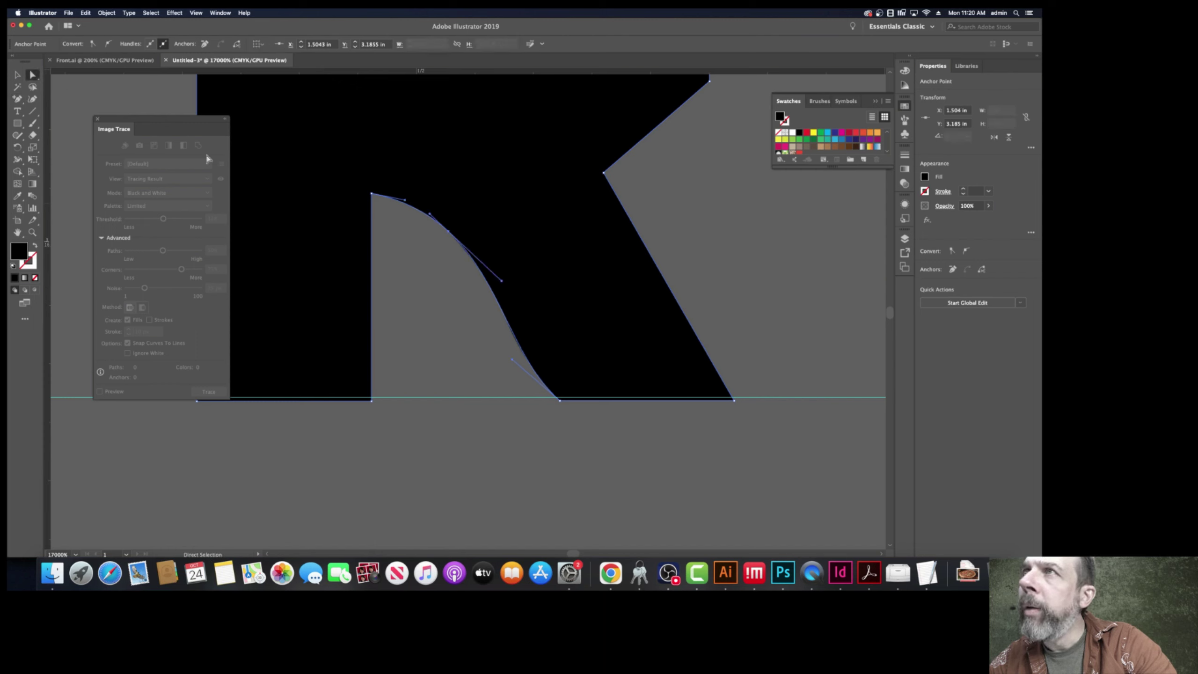
click(446, 232)
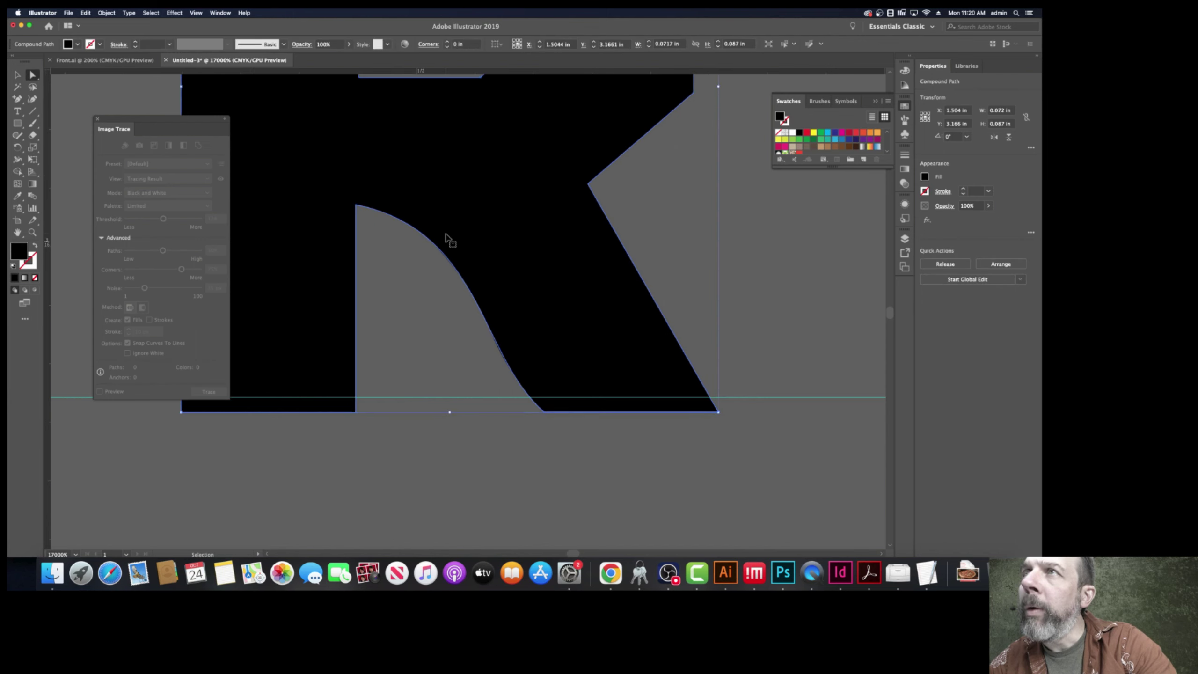
drag(447, 235, 456, 225)
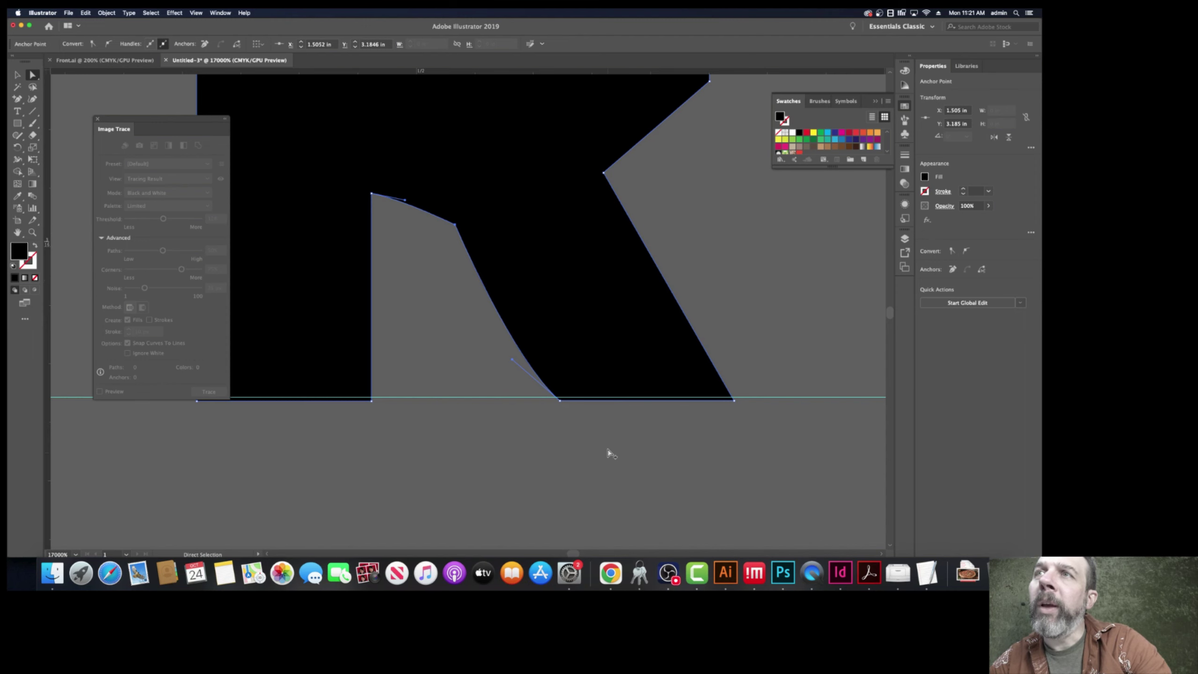
scroll(609, 453, down, 2)
click(611, 472)
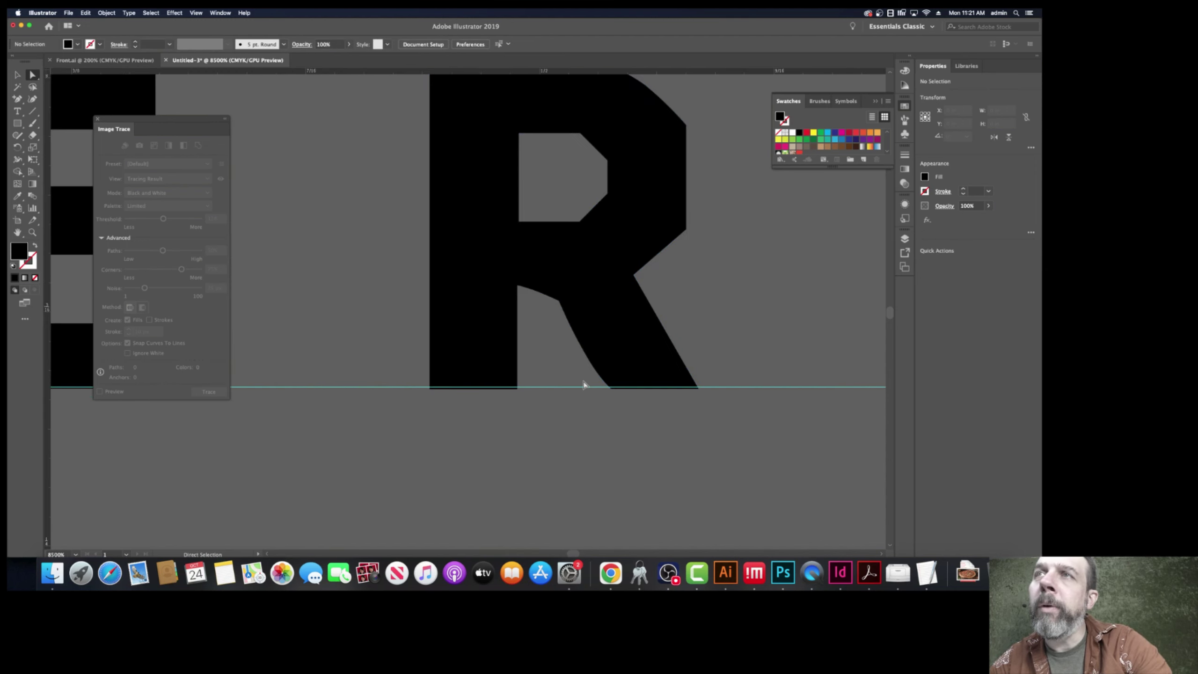
scroll(583, 383, down, 1)
scroll(585, 386, up, 2)
scroll(706, 251, up, 3)
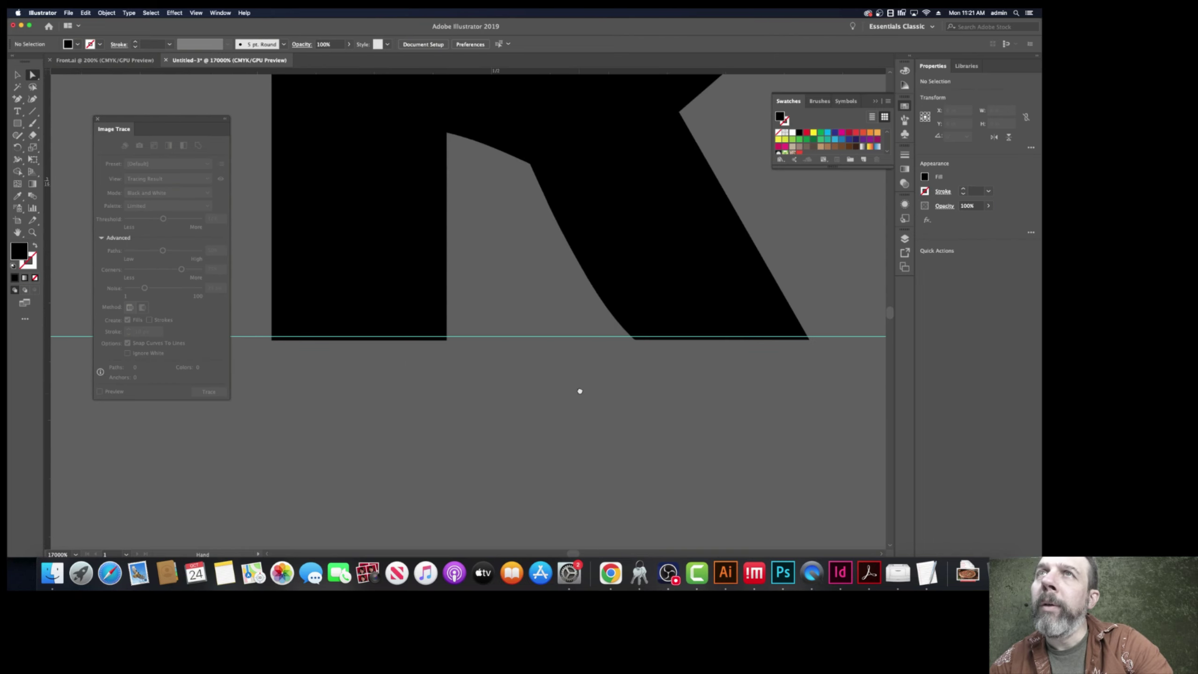
click(634, 339)
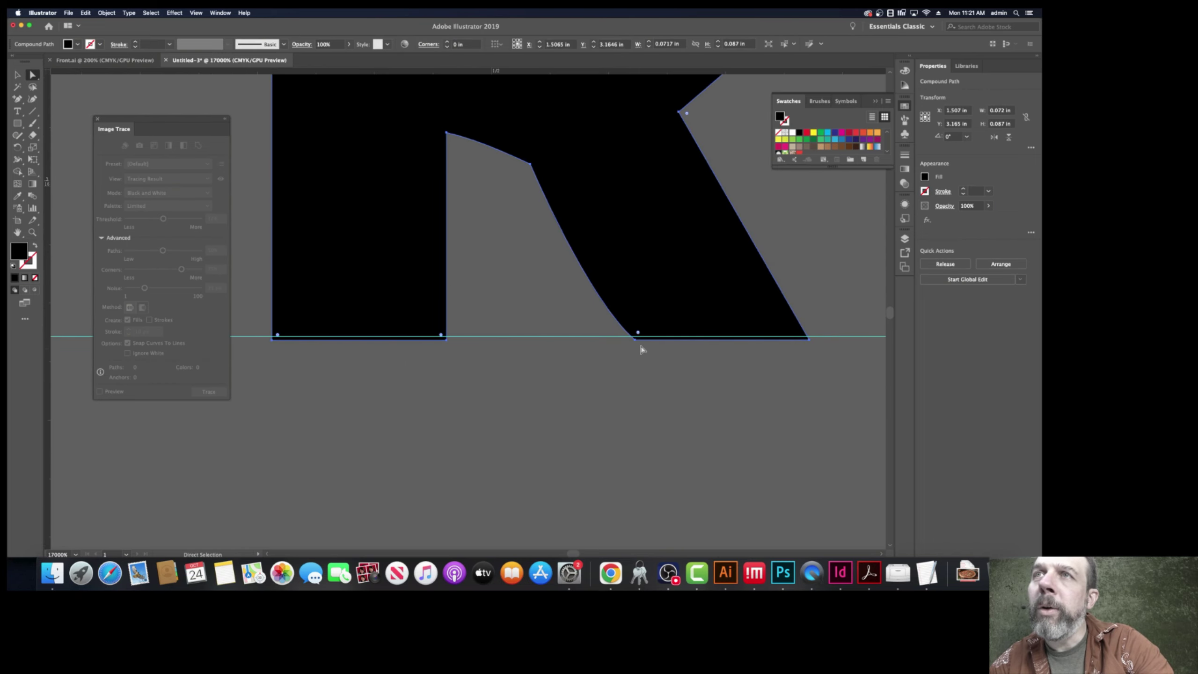
- Convert the notched anchor on the bowl of PUB's P to smooth and adjust the neighboring anchor's handle to round the curve
scroll(589, 302, down, 5)
scroll(359, 326, up, 3)
click(362, 325)
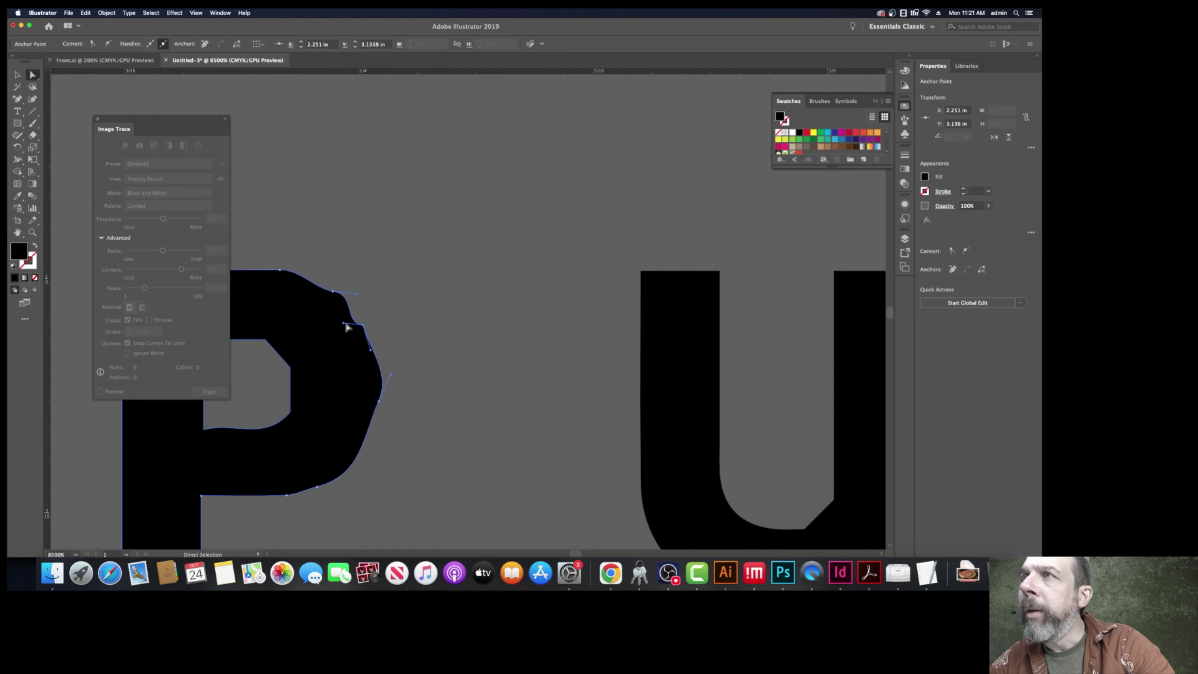
click(966, 250)
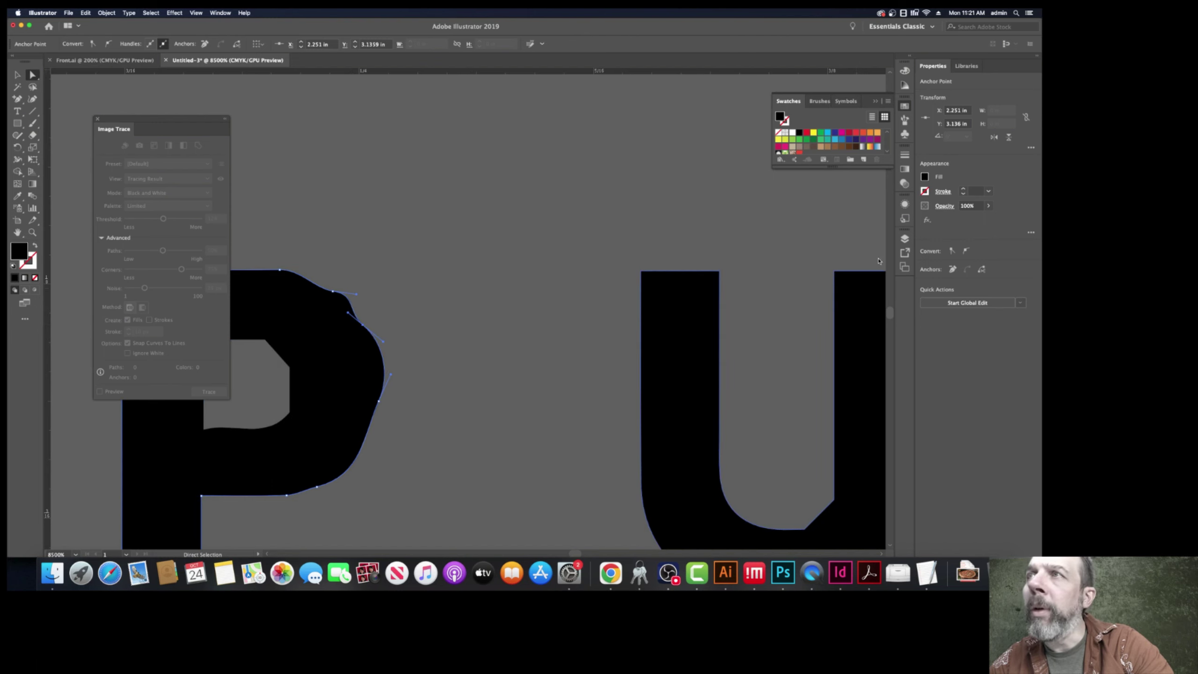
click(334, 290)
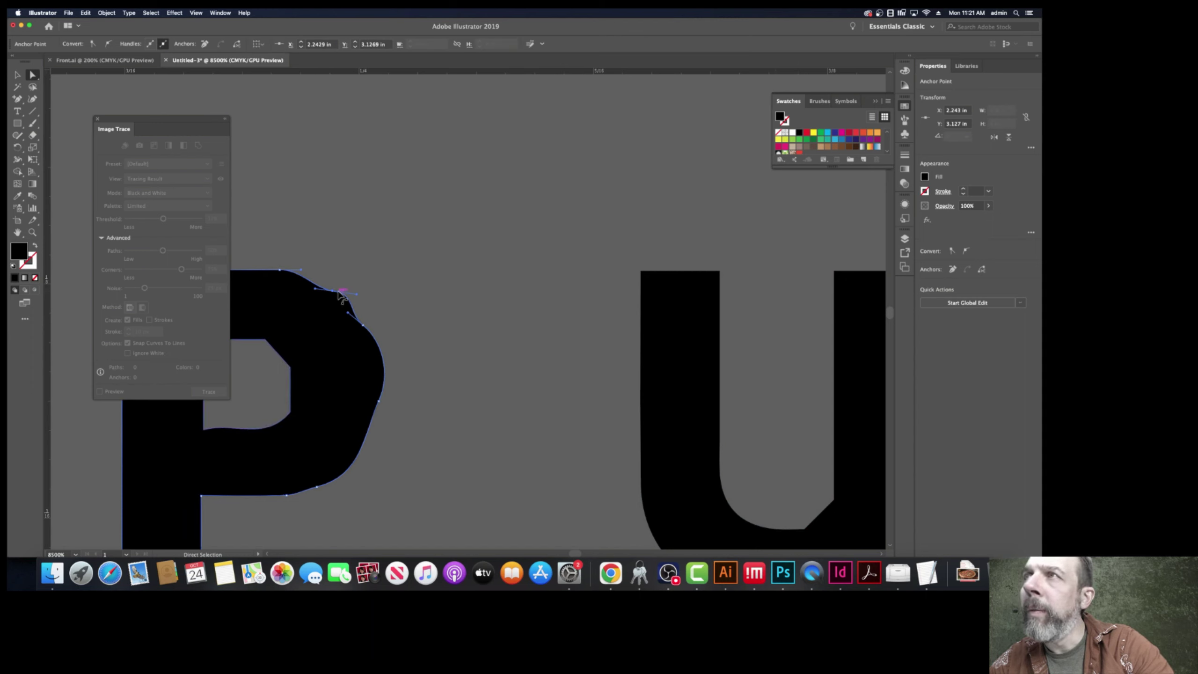
drag(357, 295, 353, 310)
- Pull in the upper handle of the anchor on the outer side of the P's bowl to flatten its bulge
click(378, 401)
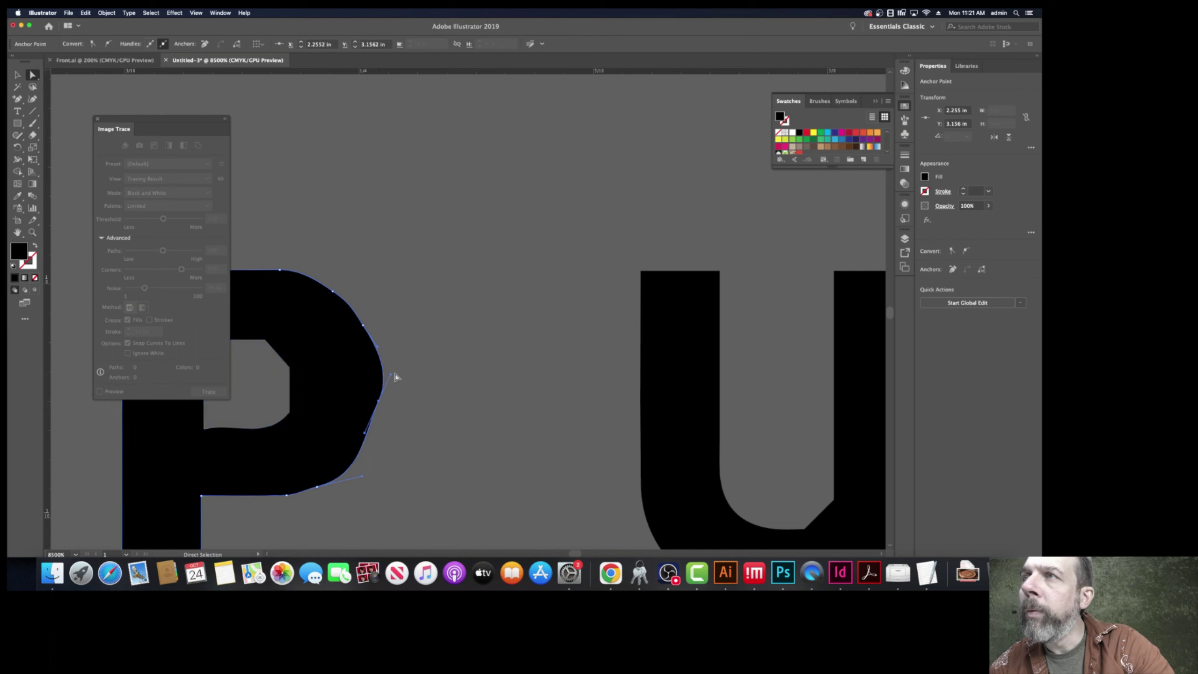
drag(392, 374, 383, 373)
click(410, 409)
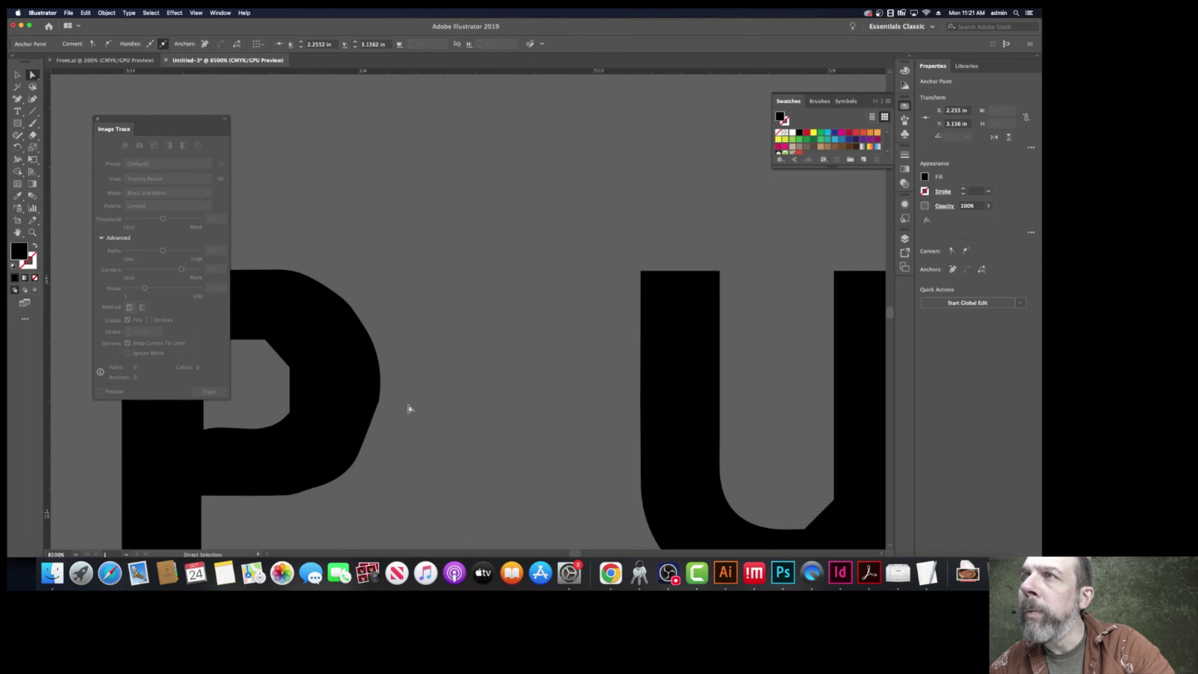
click(371, 437)
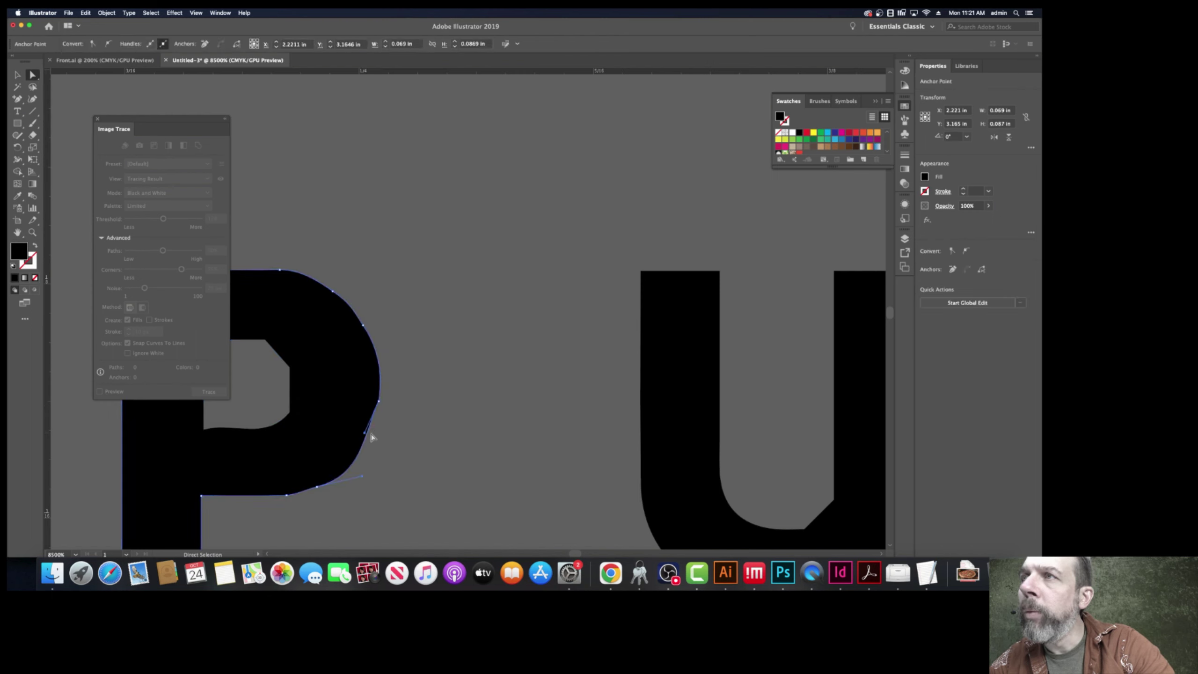
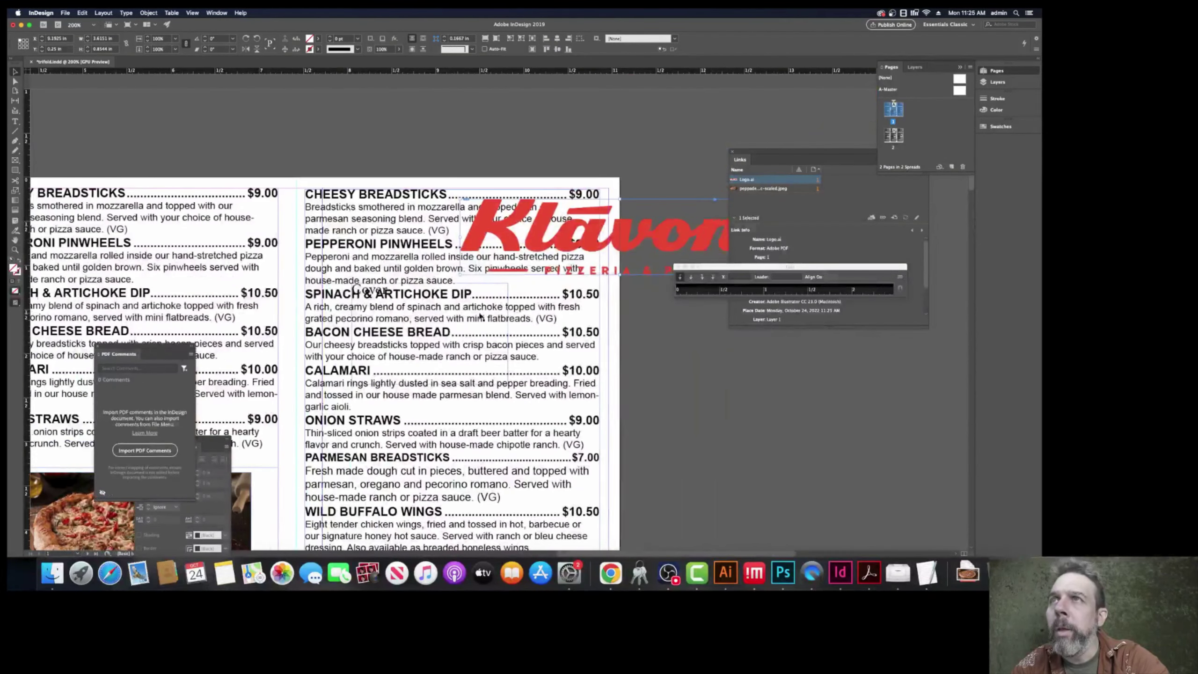
- In the InDesign menu layout, move the placed red logo farther onto the page over the Cheesy Breadsticks and Pepperoni Pinwheels entries
key(super+equal)
key(super+equal)
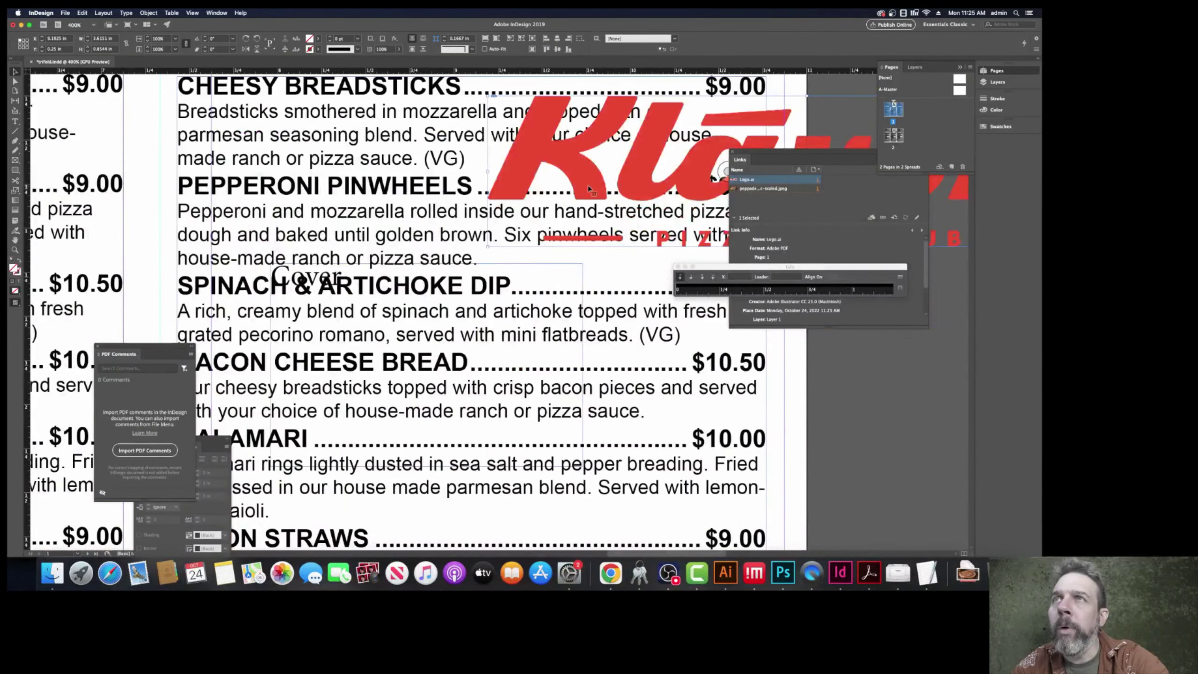
drag(592, 191, 521, 203)
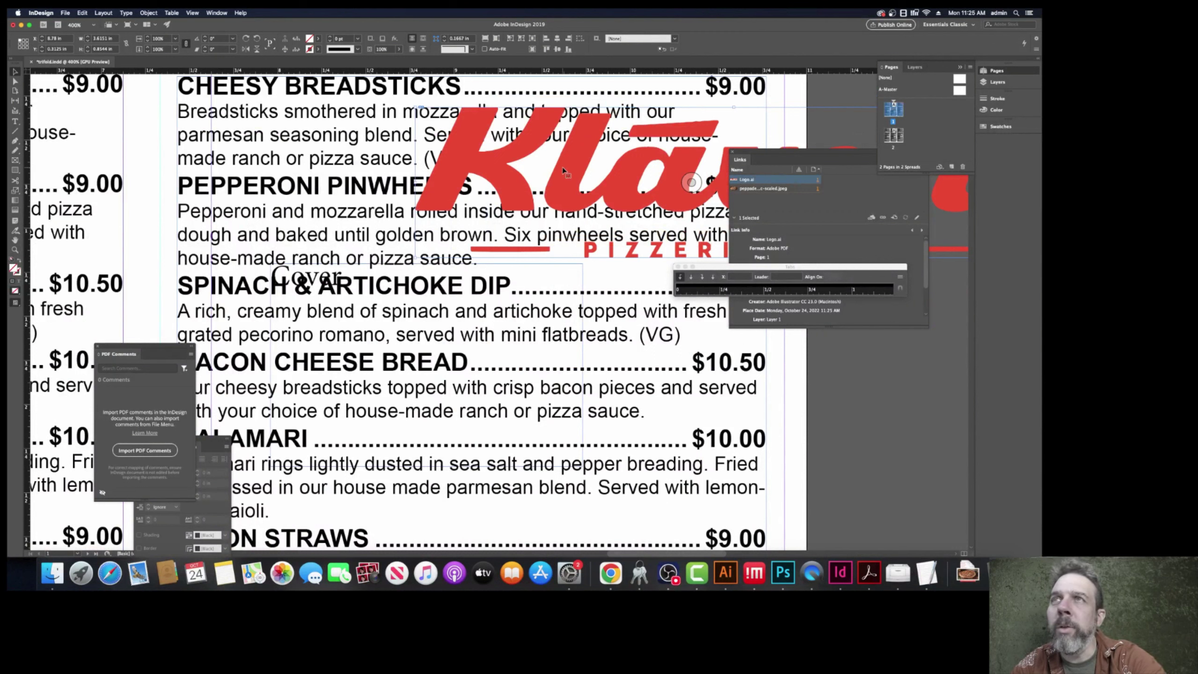
- Switch the screen mode to Preview and move the red logo down to overlap the Spinach & Artichoke Dip entry
click(16, 304)
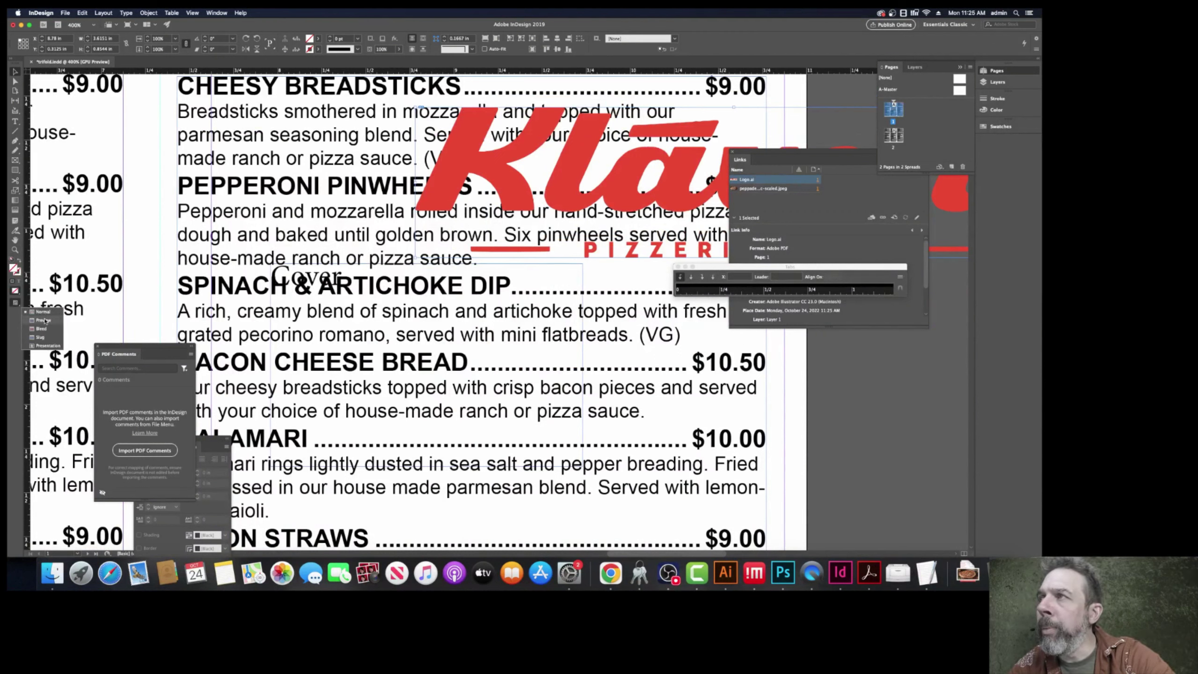
click(45, 321)
drag(439, 215, 455, 227)
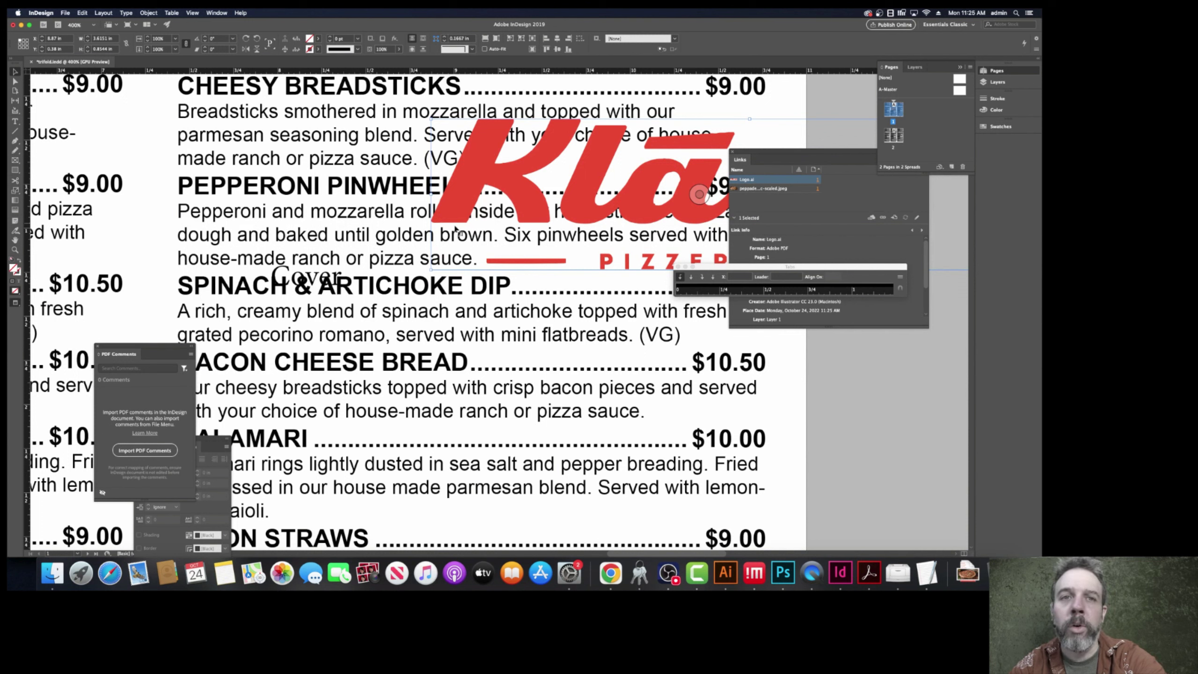
drag(454, 212, 463, 262)
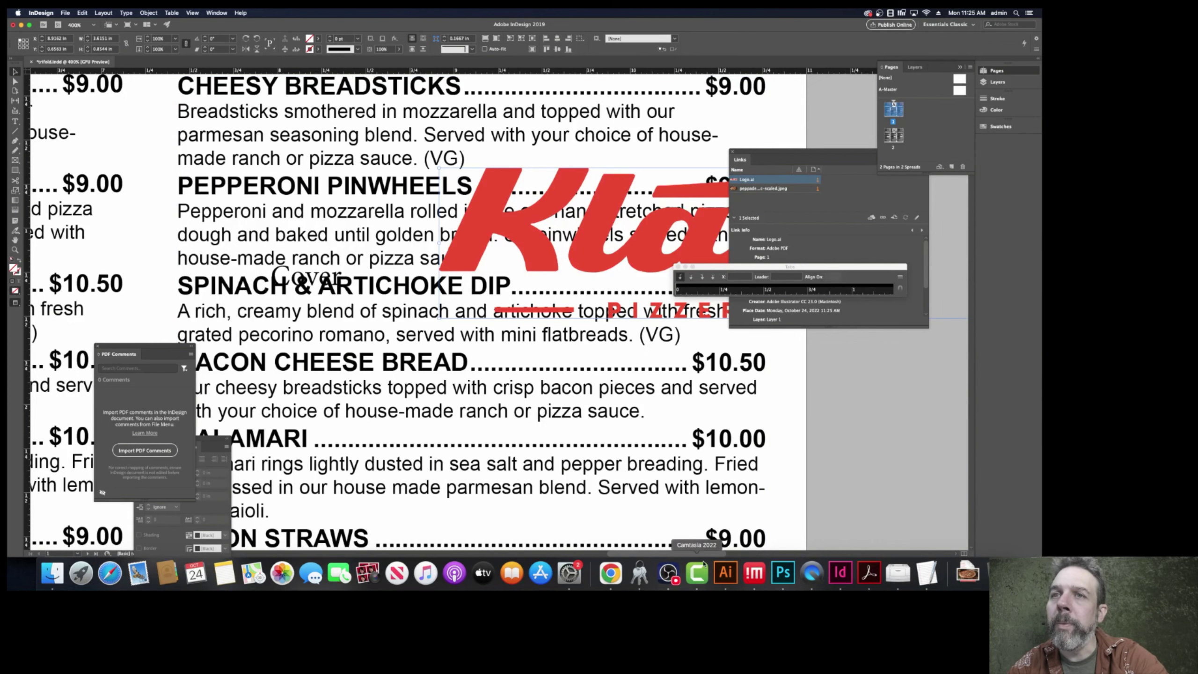
- Switch to Chrome and copy the red Klavon's Pizzeria & Pub logo image from the Google Images preview
click(611, 574)
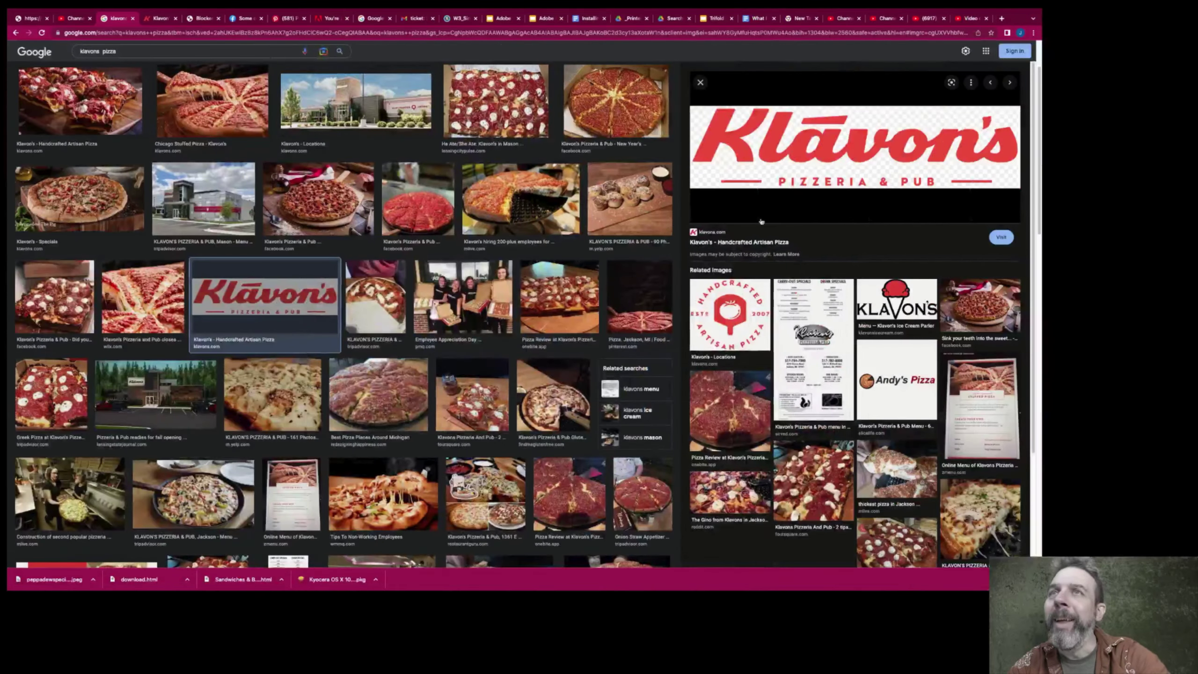
click(779, 168)
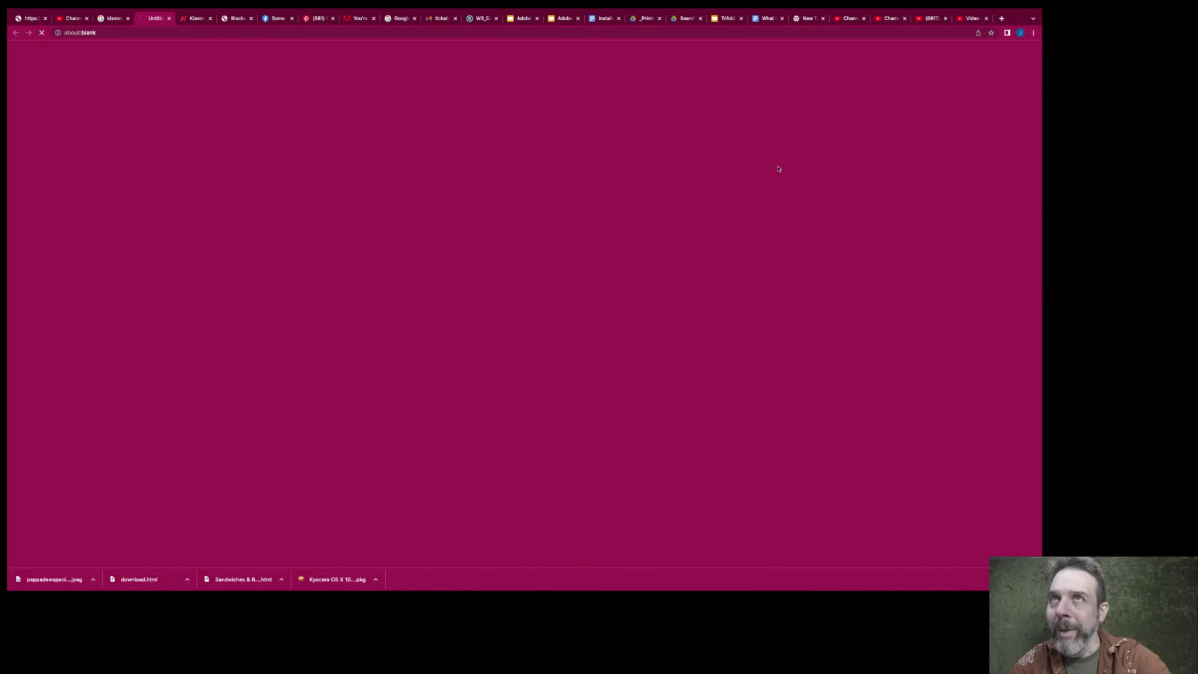
click(115, 21)
right_click(731, 122)
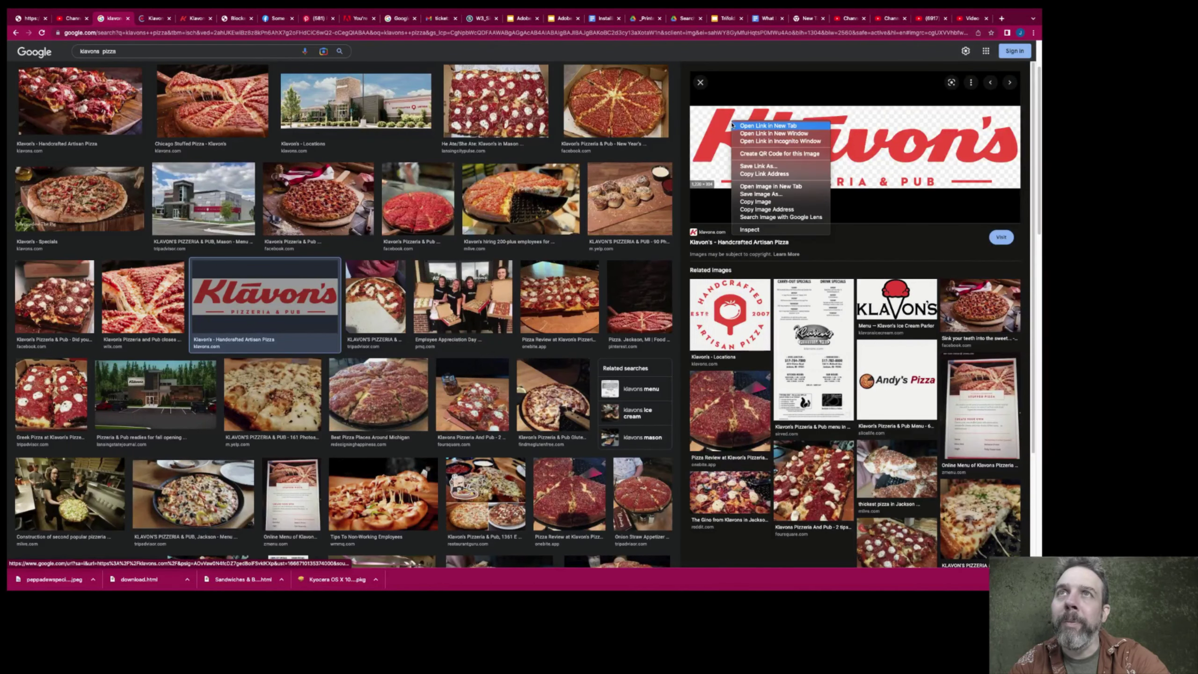
click(763, 202)
mouse_move(739, 583)
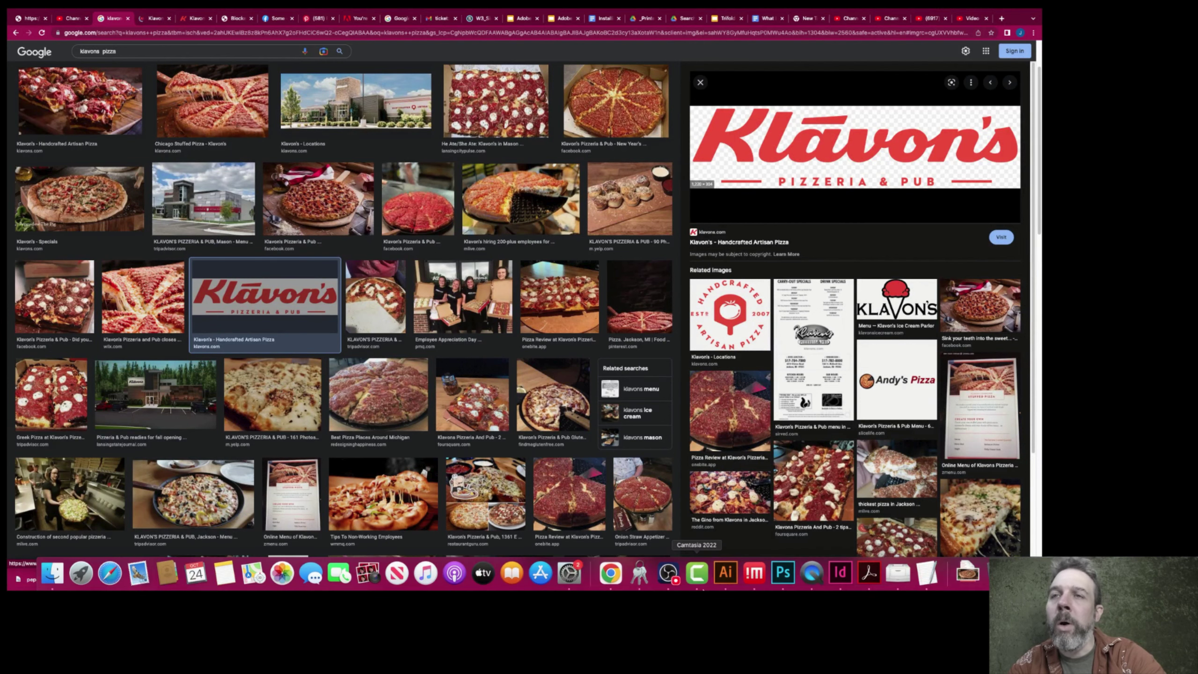
- Return to InDesign, paste the copied logo image overlapping the placed vector logo, and compare the edge quality of both logos up close
click(839, 573)
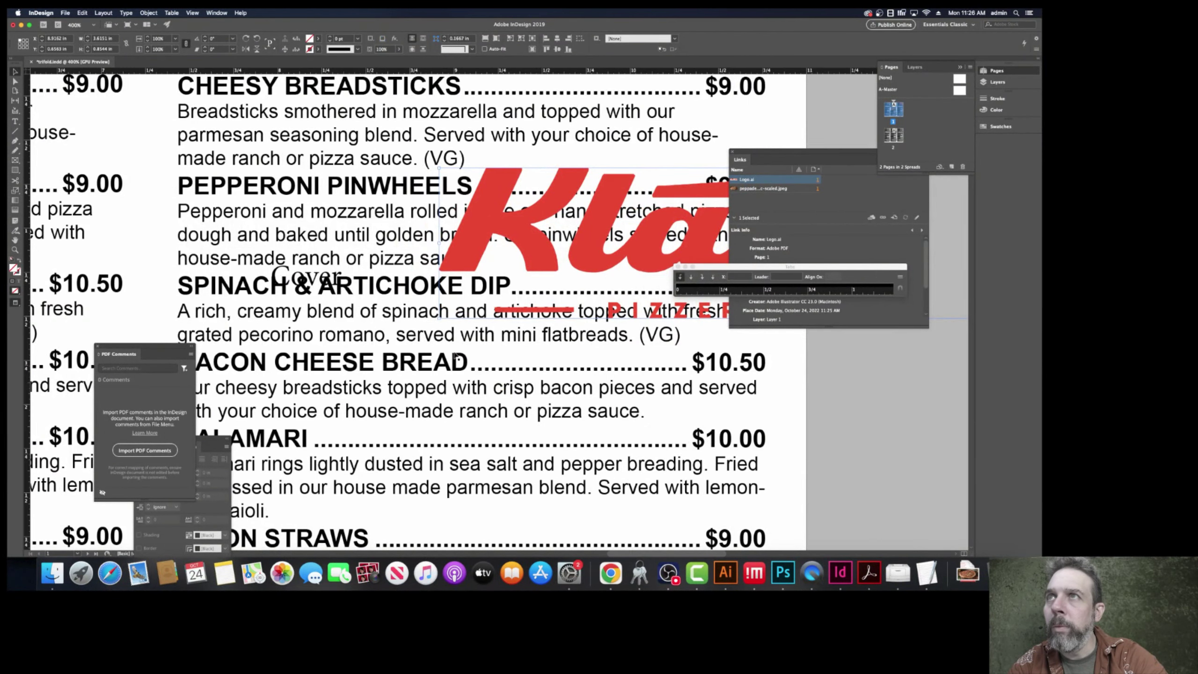
scroll(458, 354, down, 2)
scroll(463, 354, down, 1)
scroll(266, 218, up, 8)
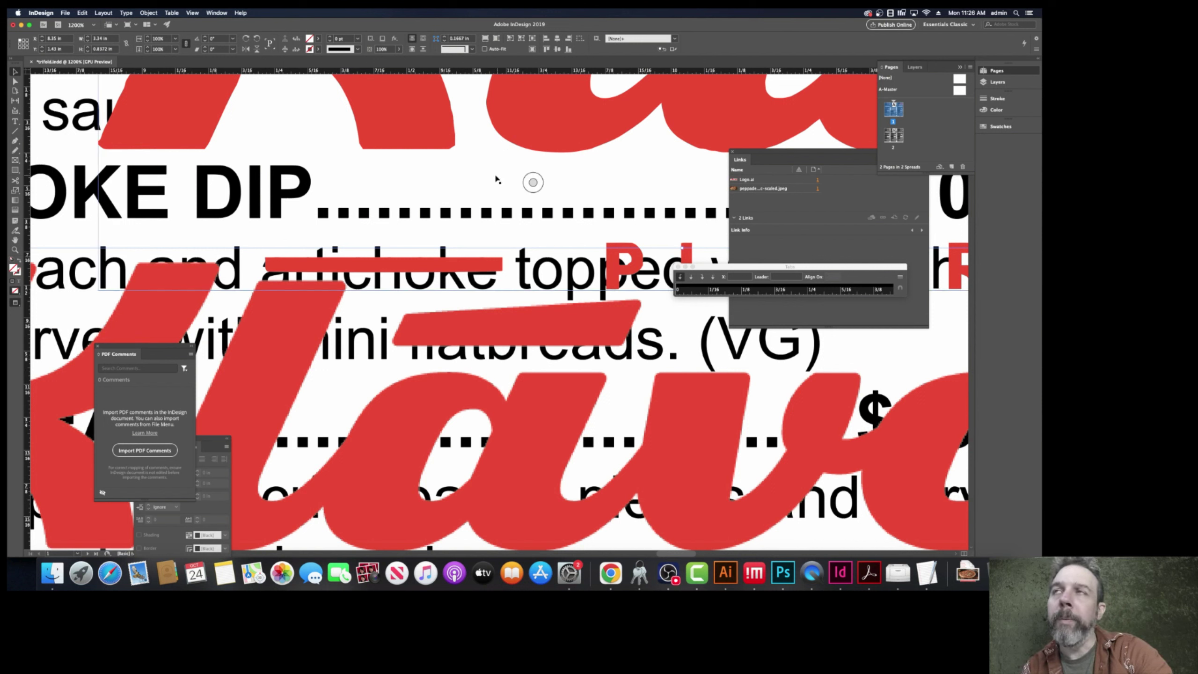
scroll(453, 250, down, 8)
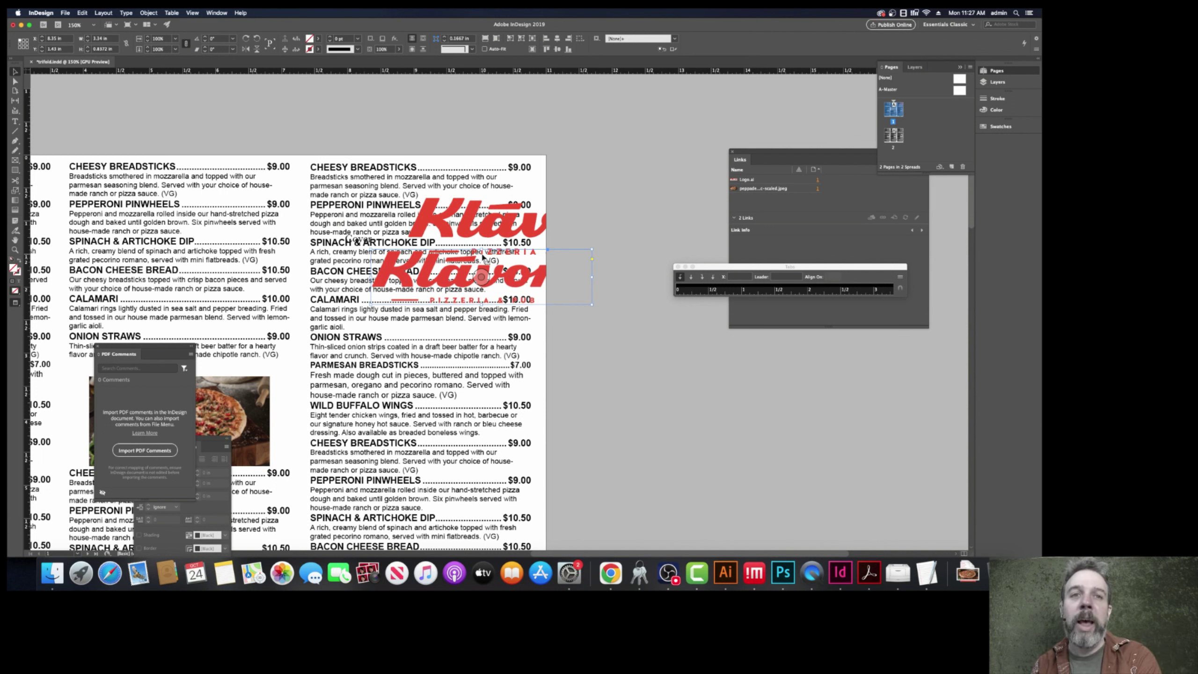